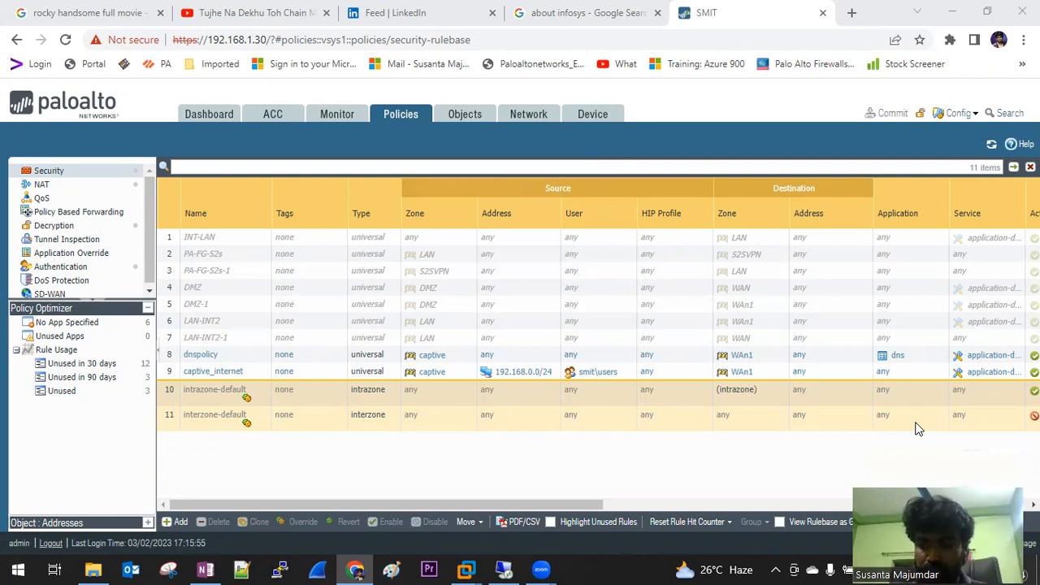
# Switch to the Monitor tab so the Traffic log page is displayed
pyautogui.click(333, 117)
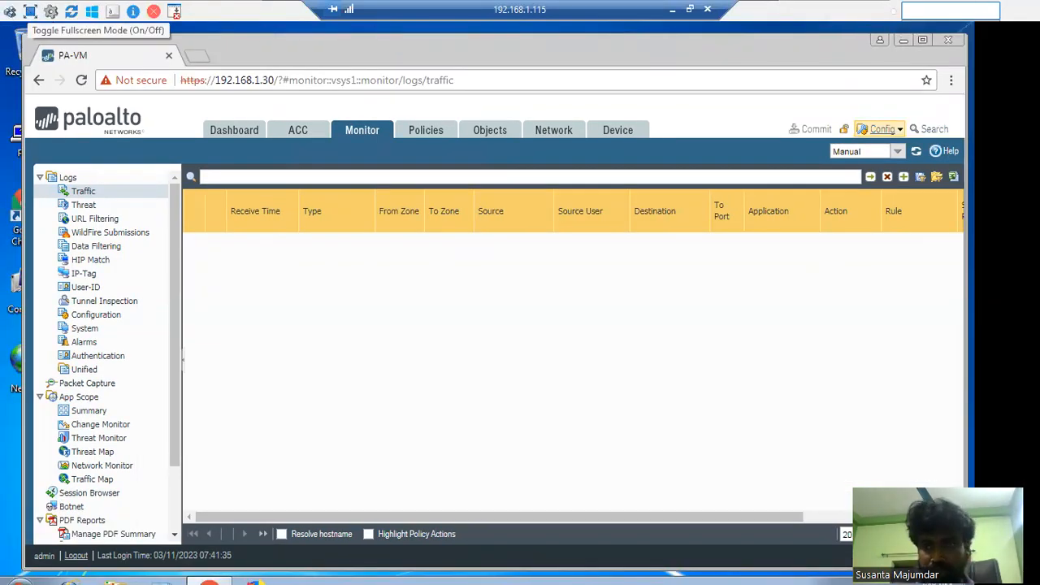
# Exit the VM console's fullscreen, then minimize the firewall Chrome window and the QEMU console
pyautogui.click(30, 12)
pyautogui.click(934, 64)
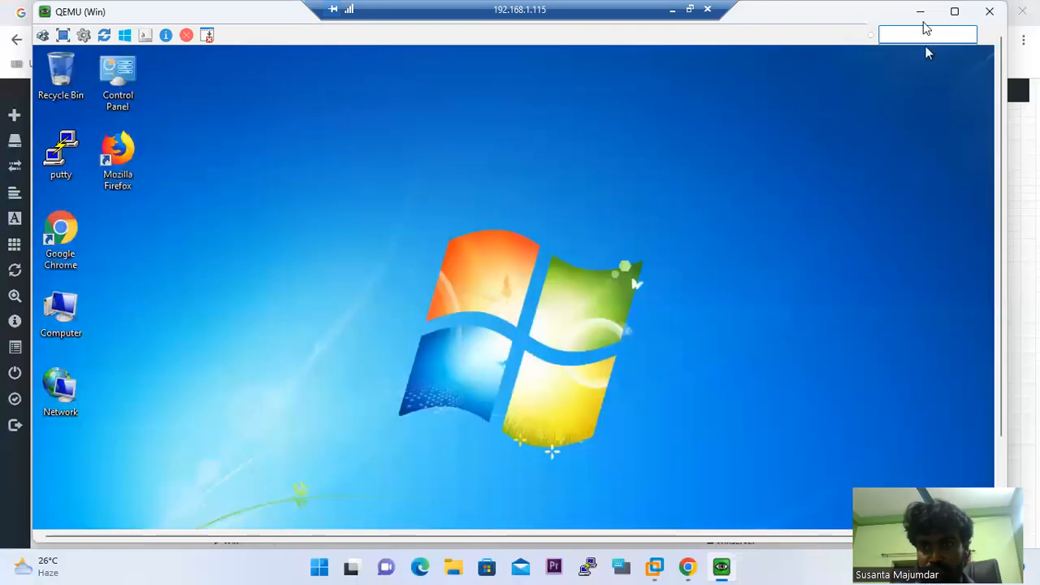
pyautogui.click(920, 11)
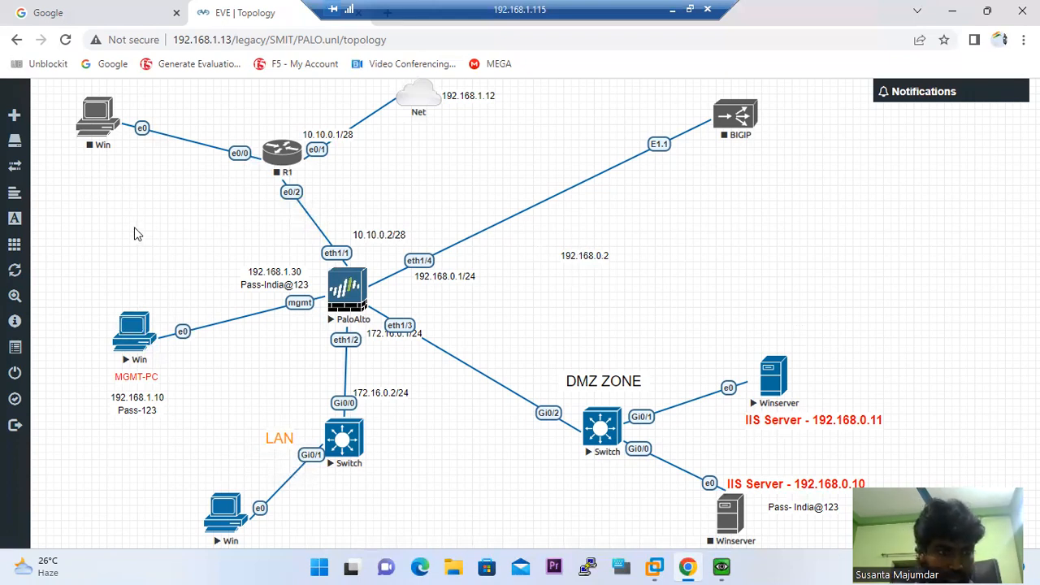
# Set Chrome zoom to 90% so the whole PALO lab topology fits
pyautogui.moveTo(15, 120)
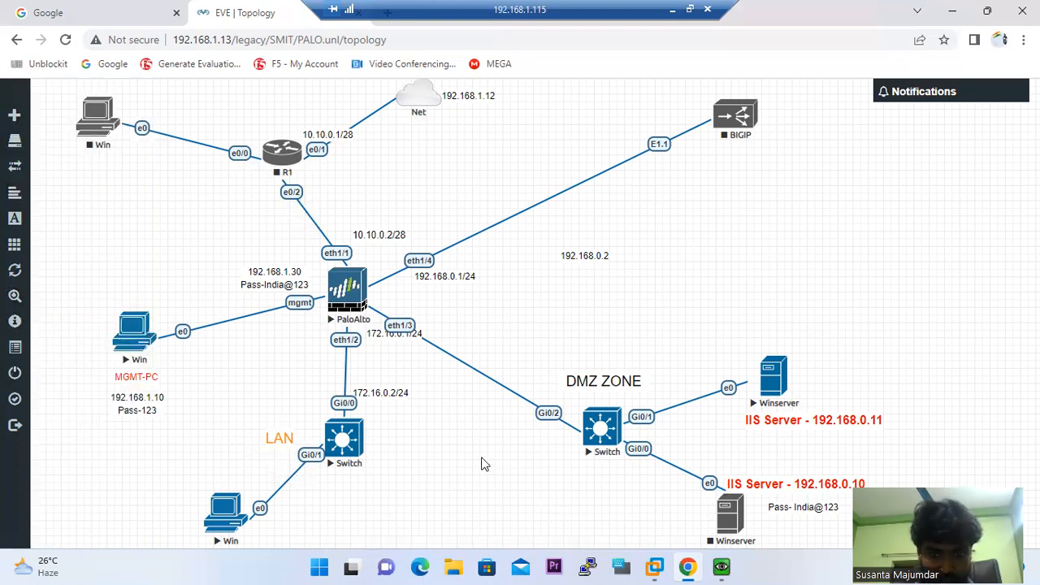
pyautogui.hotkey('ctrl', '-')
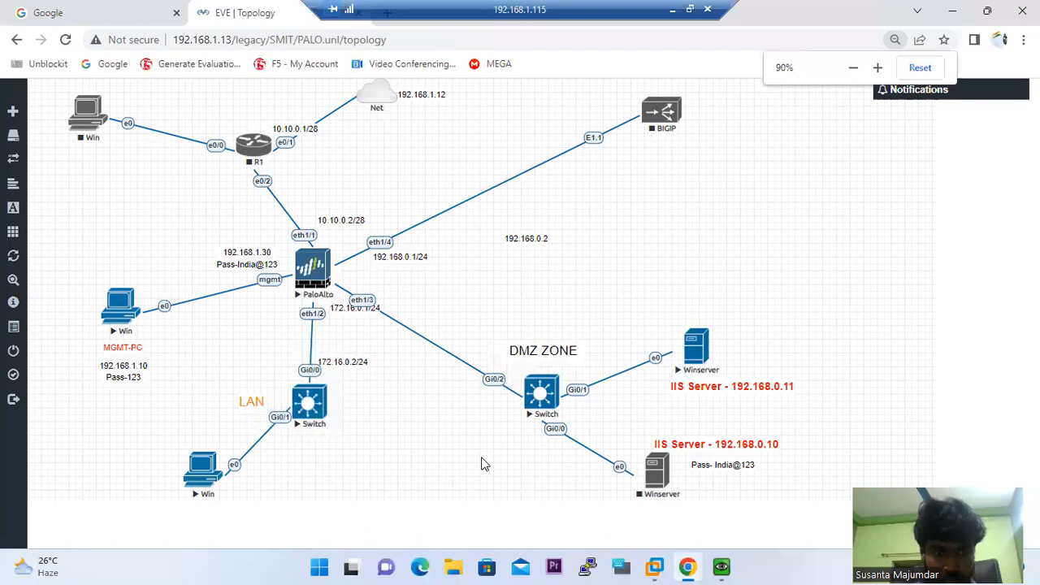
pyautogui.hotkey('ctrl', '-')
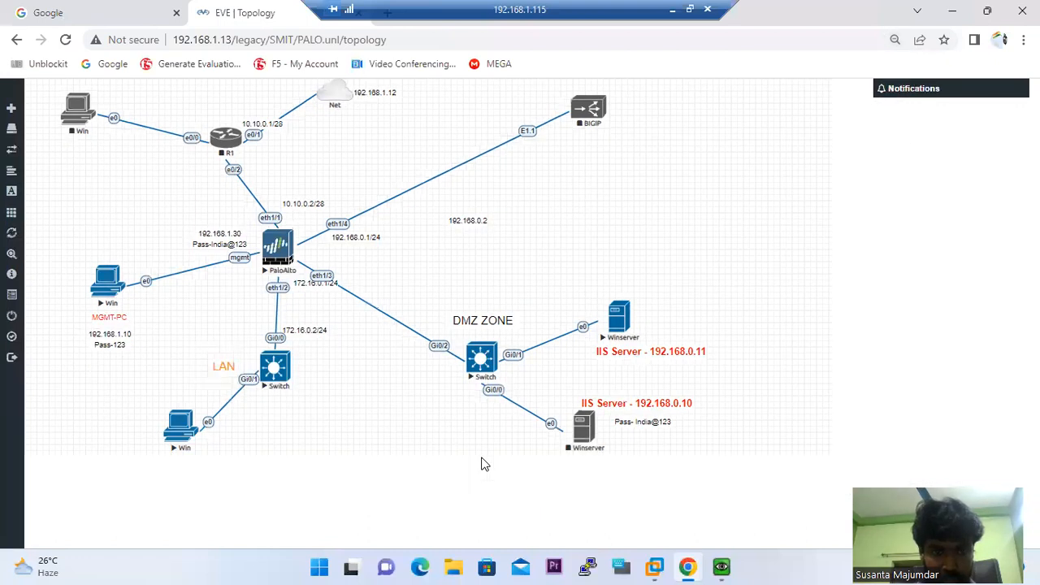
pyautogui.hotkey('ctrl', '+')
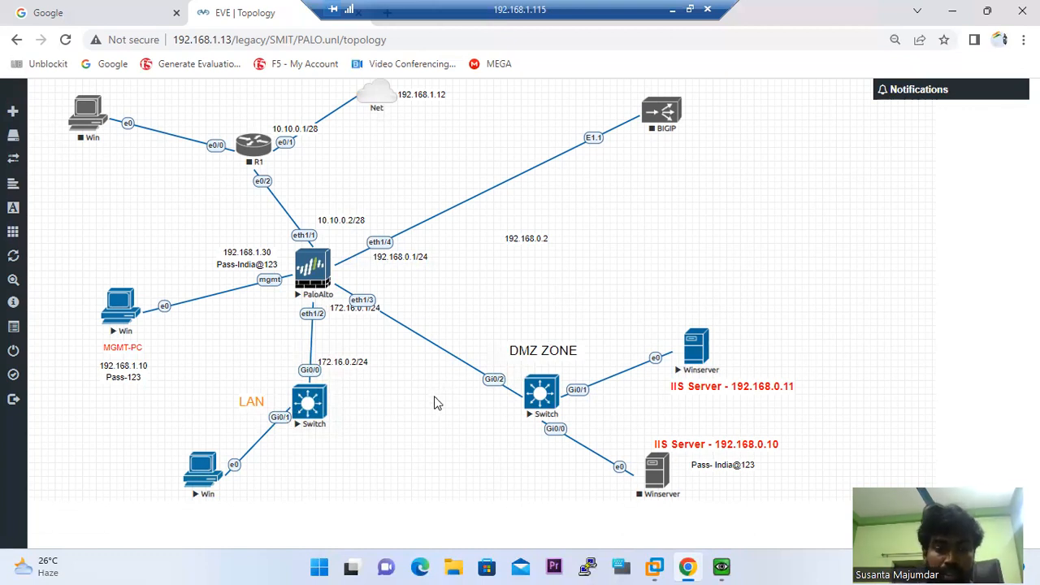
# Bring up the Win VM console and restore the firewall's Chrome web page
pyautogui.moveTo(694, 568)
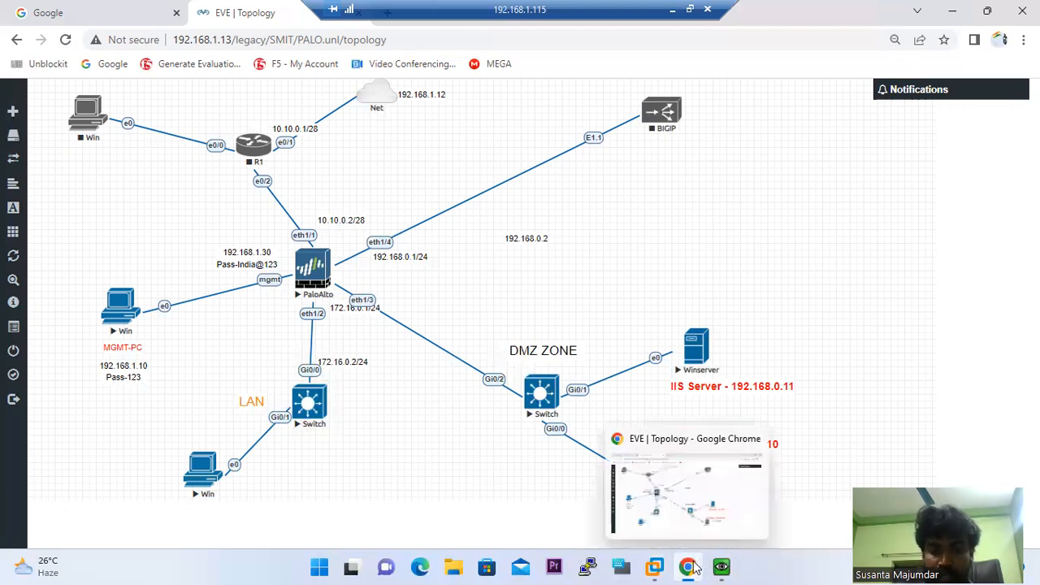
pyautogui.click(691, 568)
pyautogui.click(720, 567)
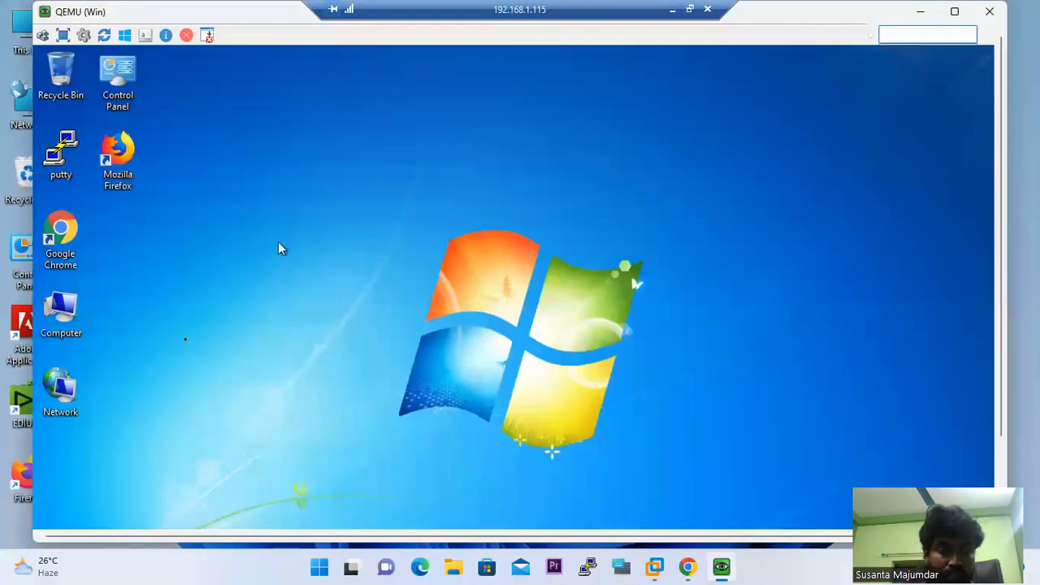
pyautogui.scroll(-3, 1004, 167)
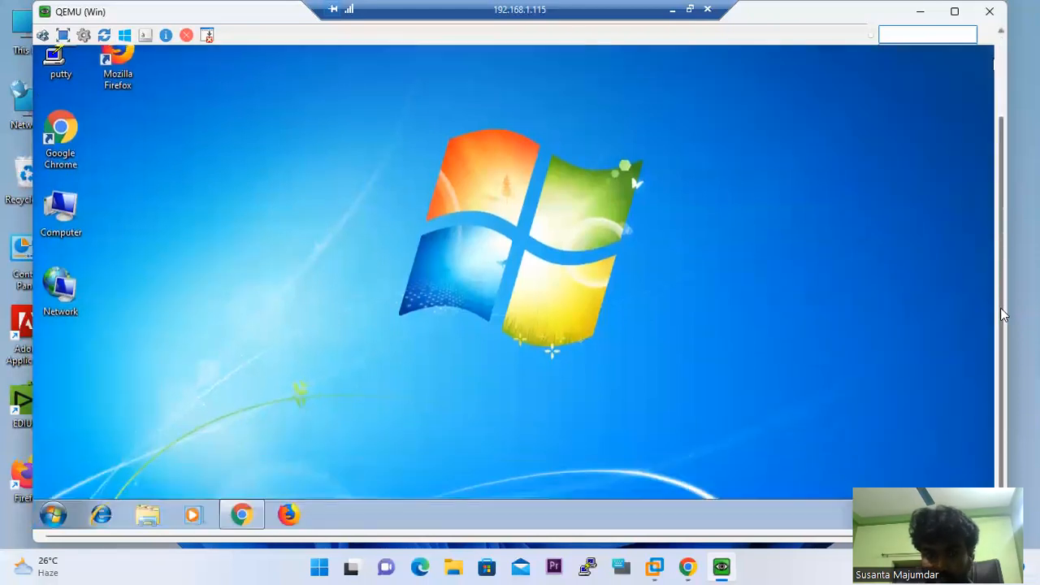
pyautogui.click(241, 513)
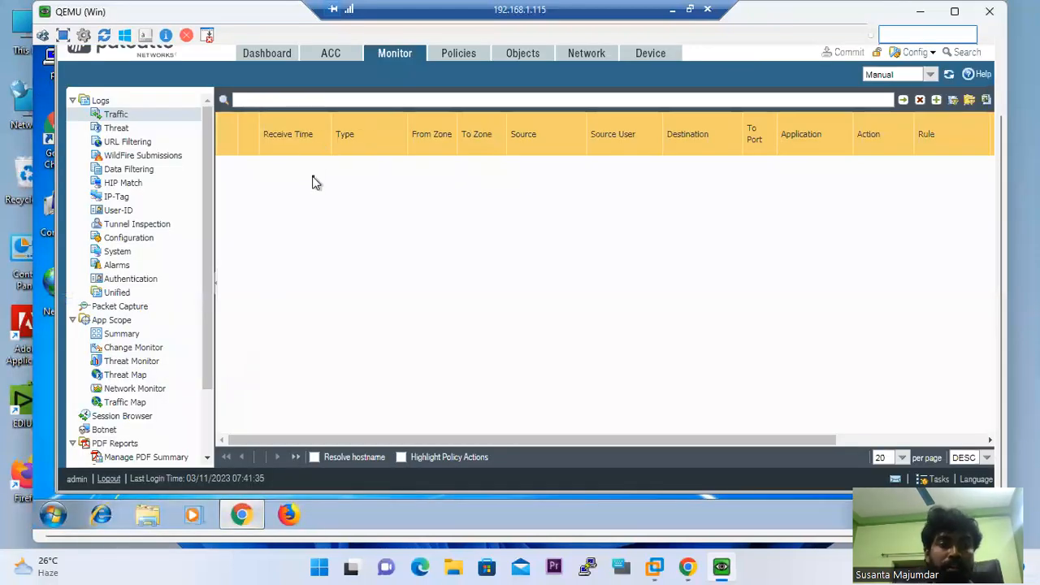
# Review the firewall's Network > Interfaces list, then minimize the QEMU console
pyautogui.click(579, 57)
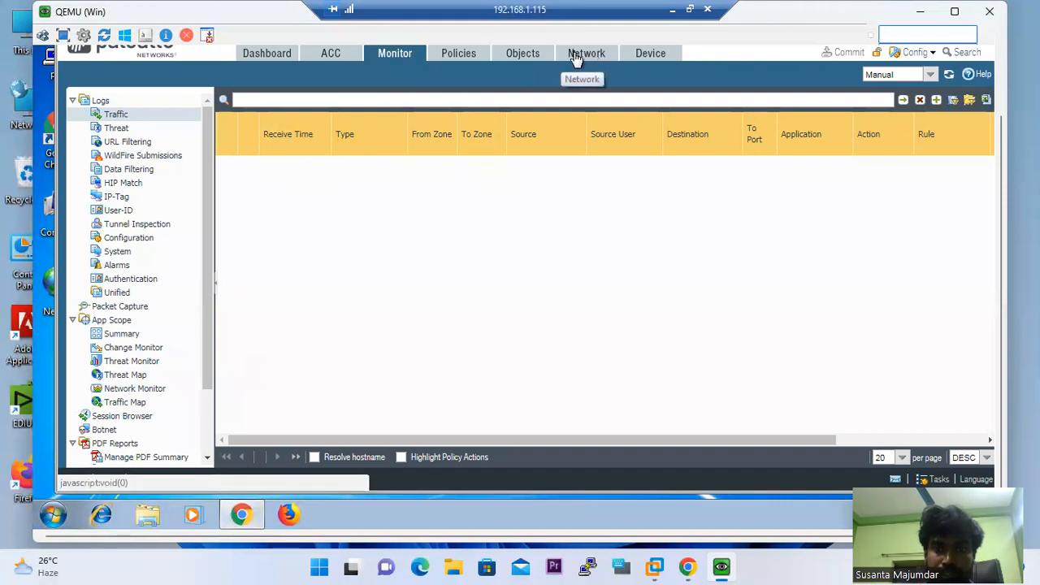
pyautogui.click(575, 57)
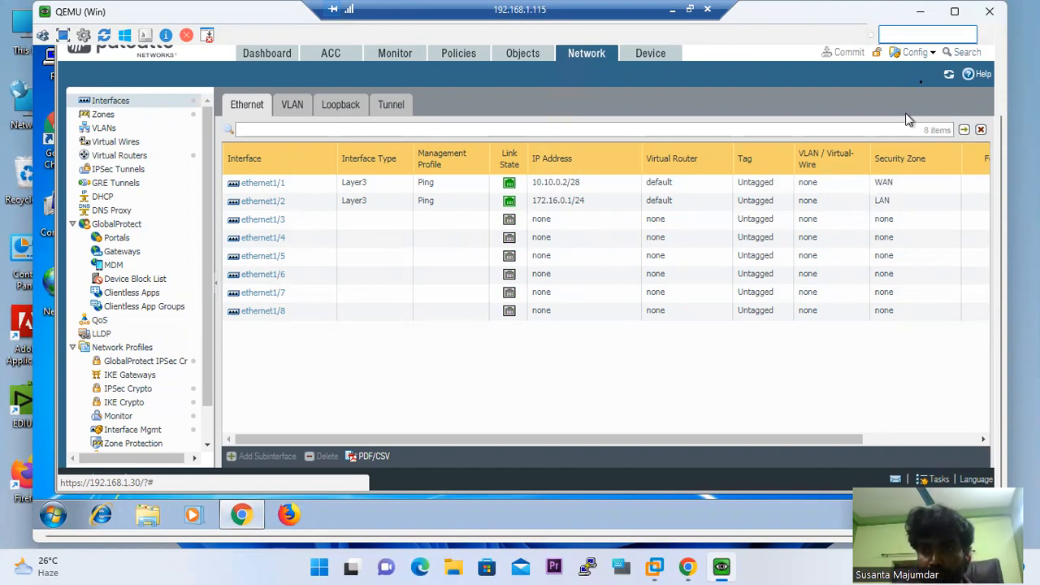
pyautogui.click(922, 13)
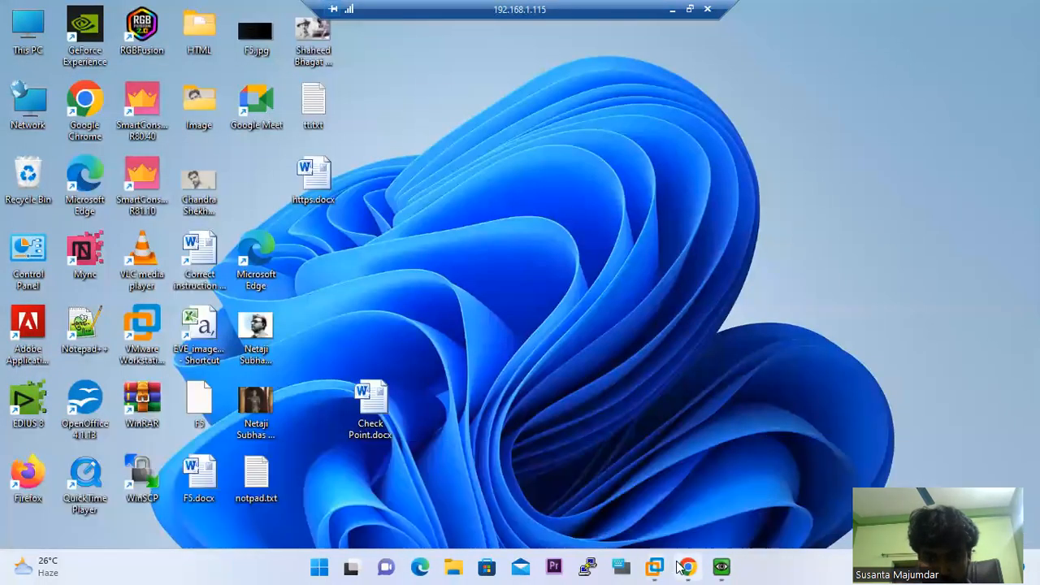
# Move the DMZ switch level with the firewall and put 192.168.0.1/24 on the eth1/3 link
pyautogui.moveTo(701, 561)
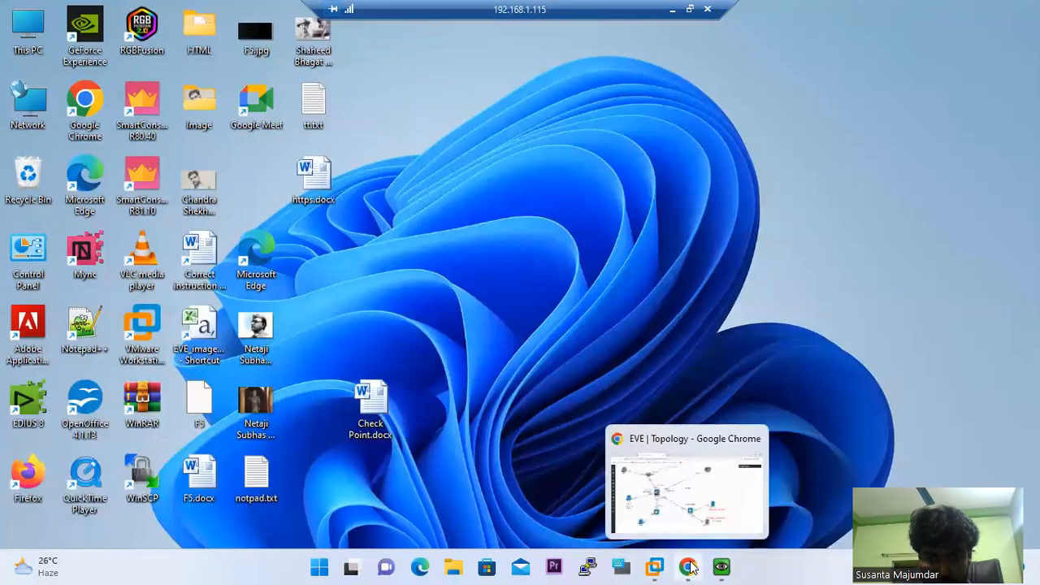
pyautogui.click(683, 436)
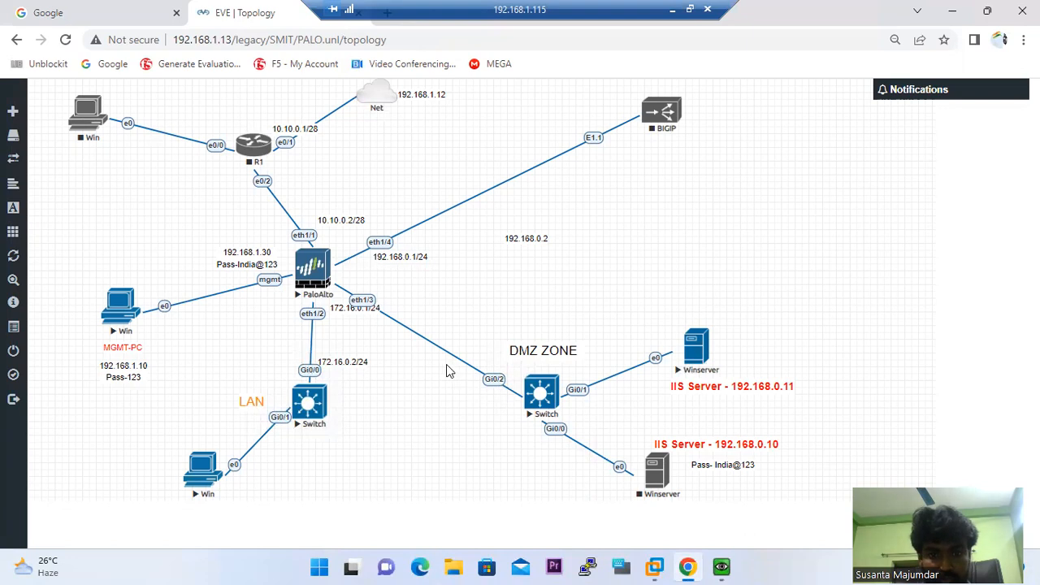
pyautogui.moveTo(542, 390); pyautogui.dragTo(625, 297)
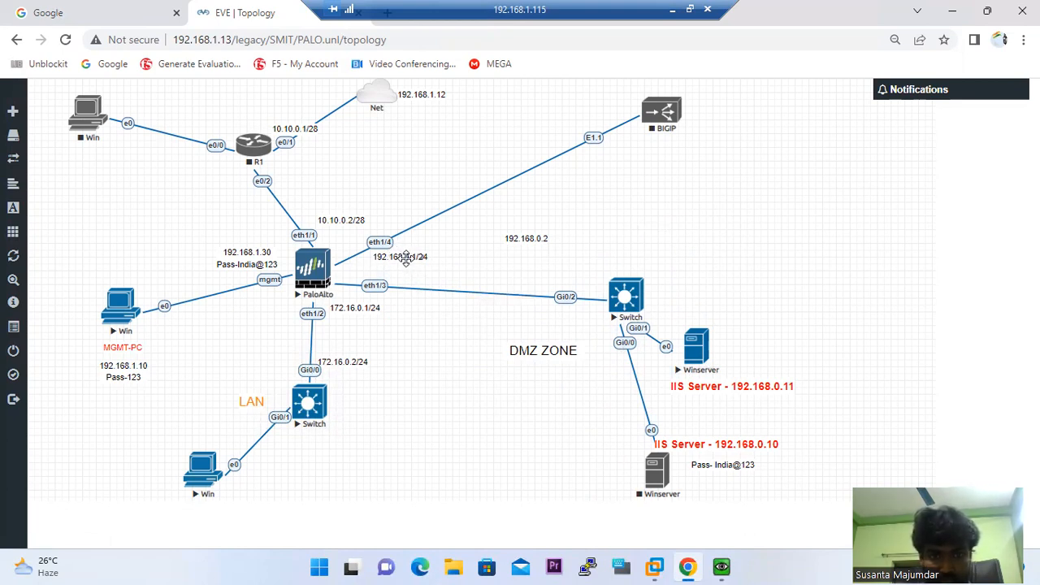
pyautogui.moveTo(412, 277); pyautogui.dragTo(414, 279)
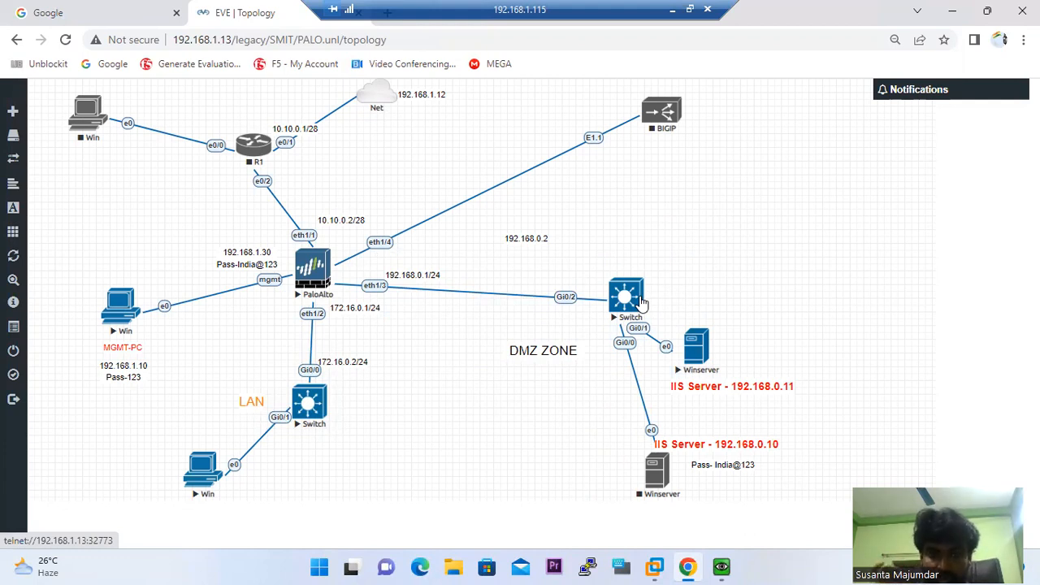
# Open the 192.168.0.11 Winserver console, send Ctrl+Alt+Del, and enter the Administrator password
pyautogui.click(698, 346)
pyautogui.click(549, 145)
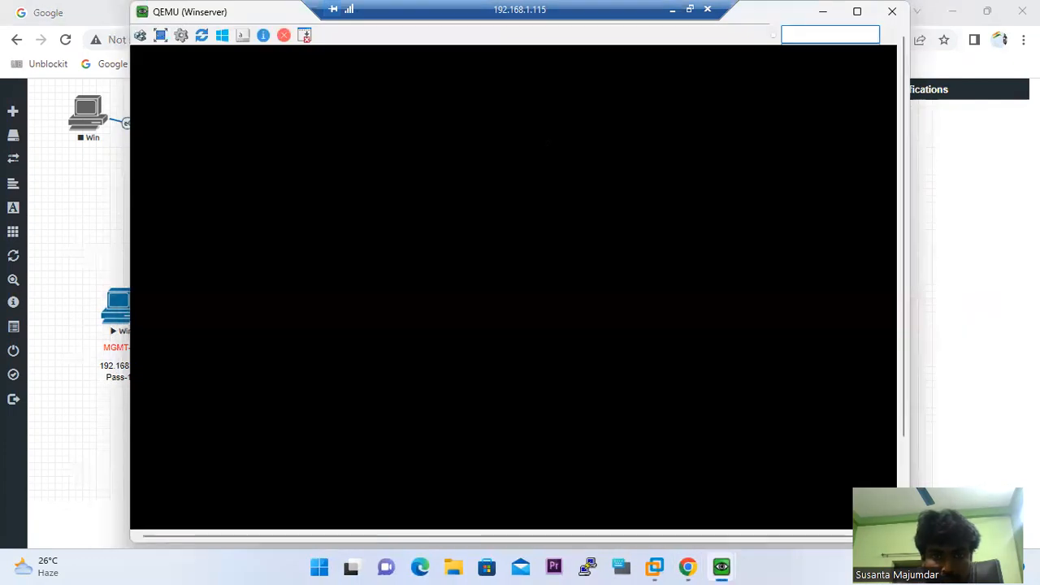
pyautogui.click(160, 37)
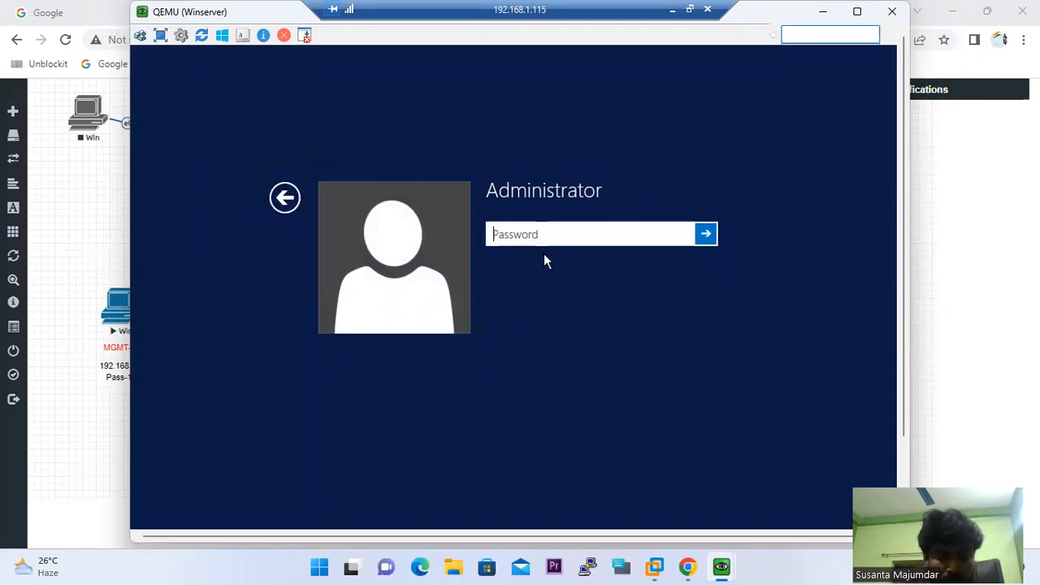
pyautogui.write('123')
pyautogui.press('Return')
pyautogui.press('Return')
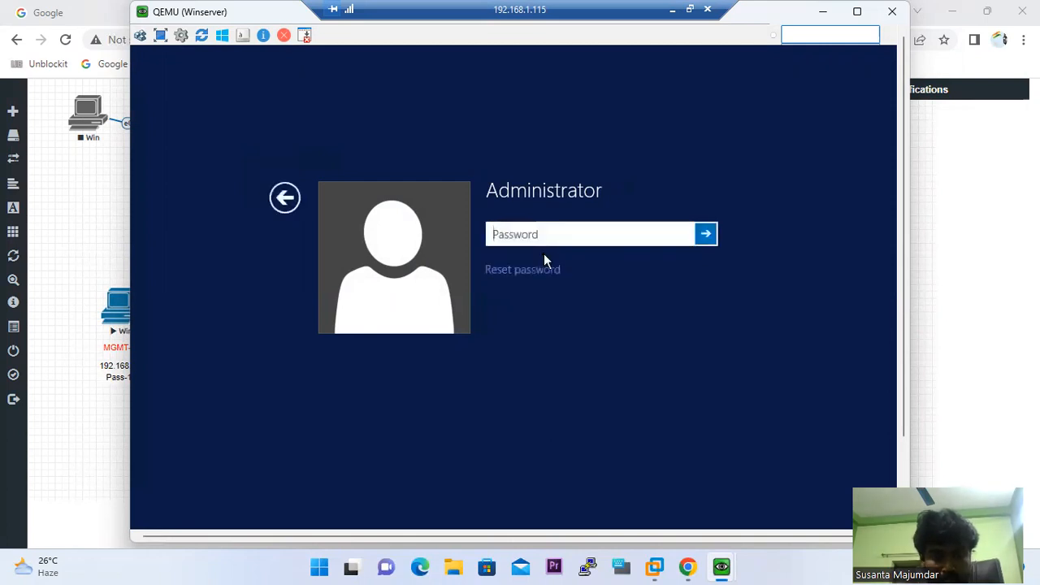
pyautogui.write('12')
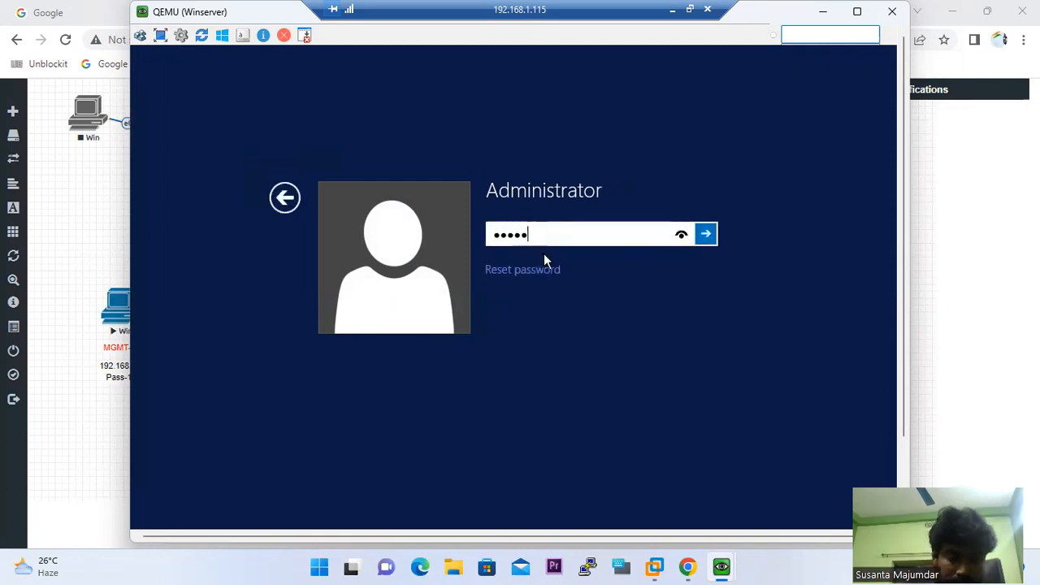
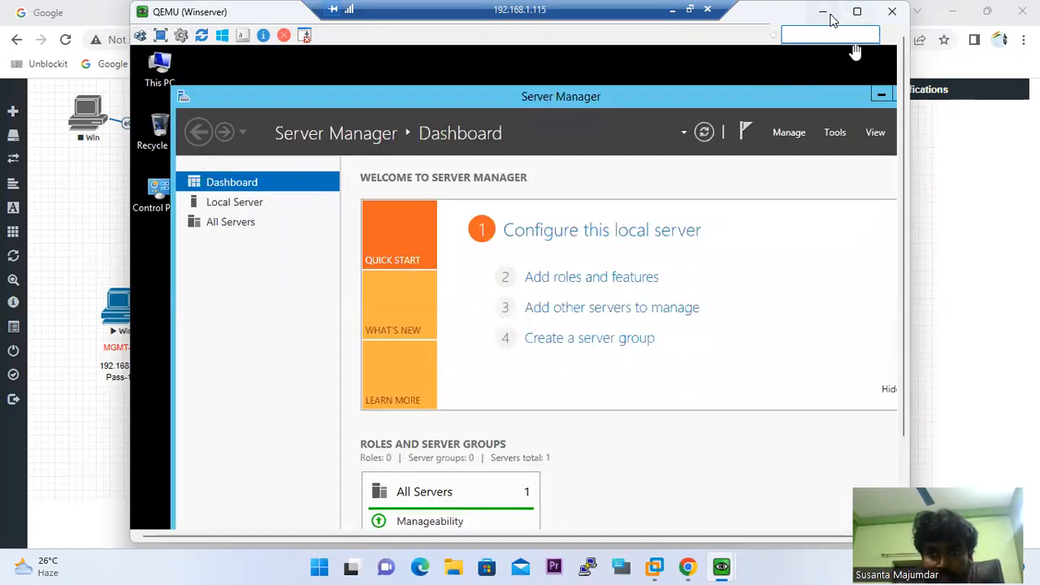
# Minimize the Winserver console and open the LAN Win client's console from the EVE topology
pyautogui.click(824, 12)
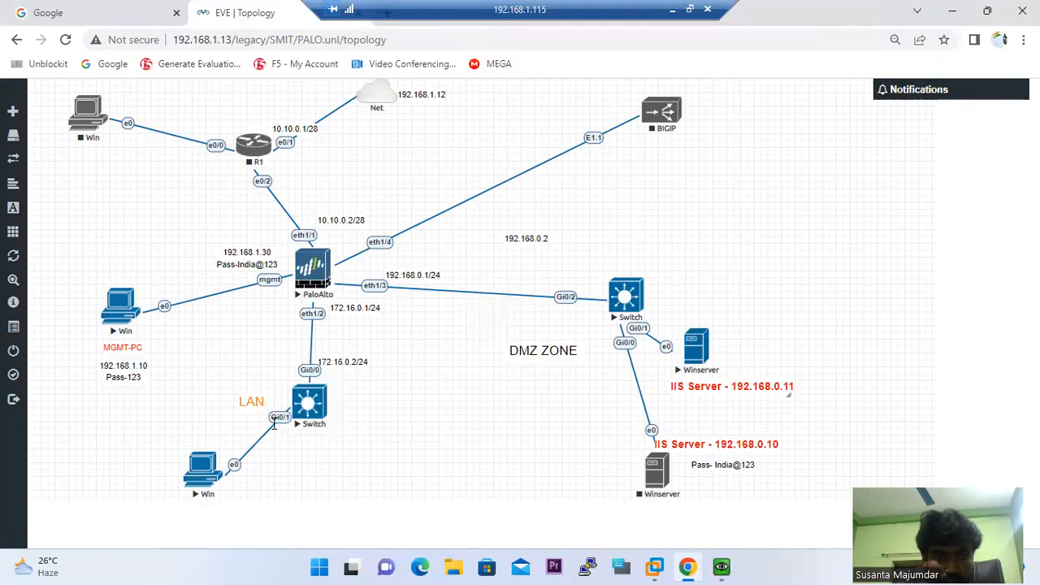
pyautogui.click(205, 478)
# Confirm the remote console launch and sign in to the Windows 7 client with its account password
pyautogui.click(554, 146)
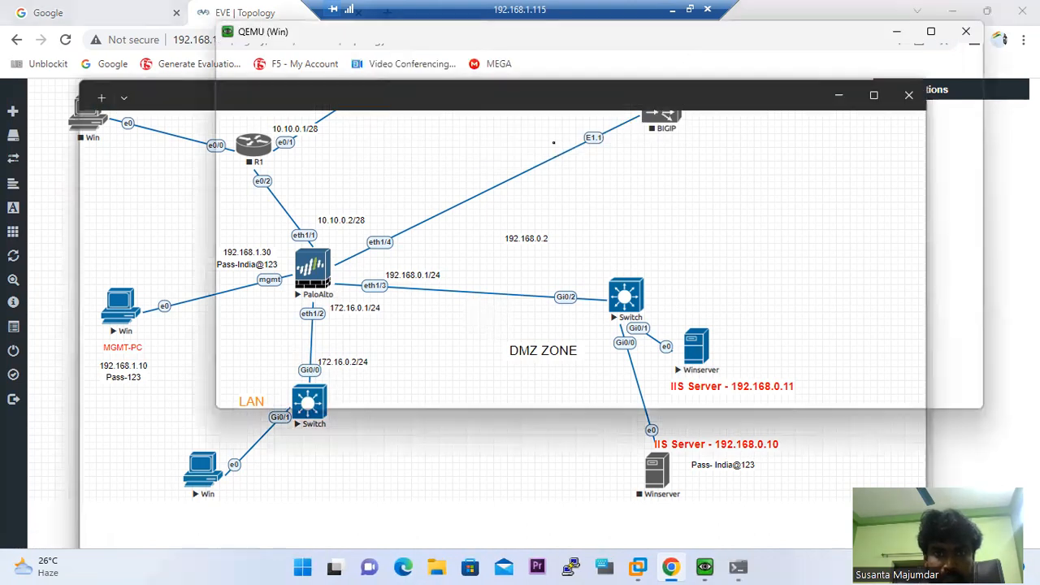
pyautogui.click(501, 384)
pyautogui.write('•')
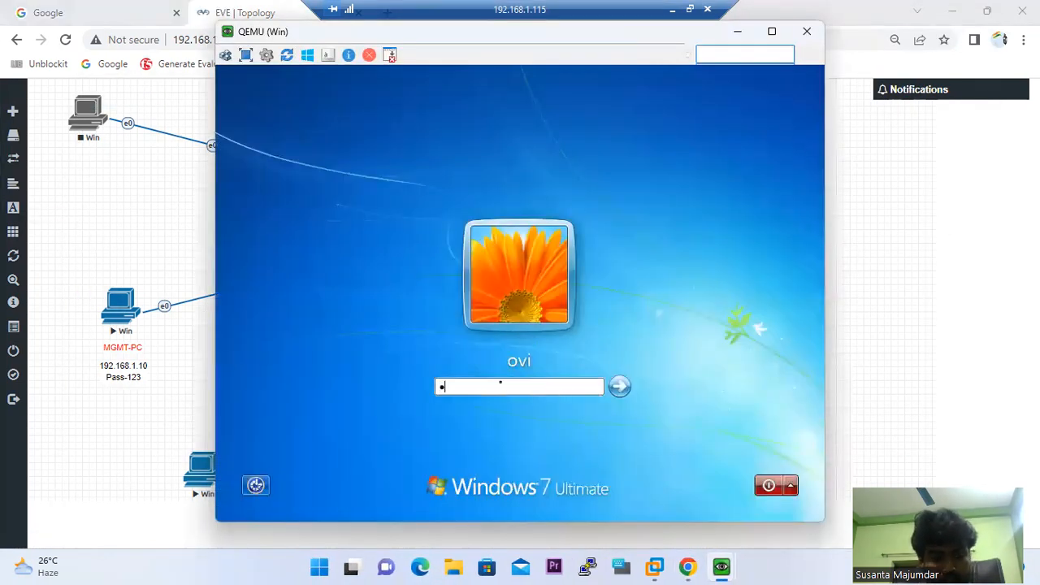
pyautogui.press('Return')
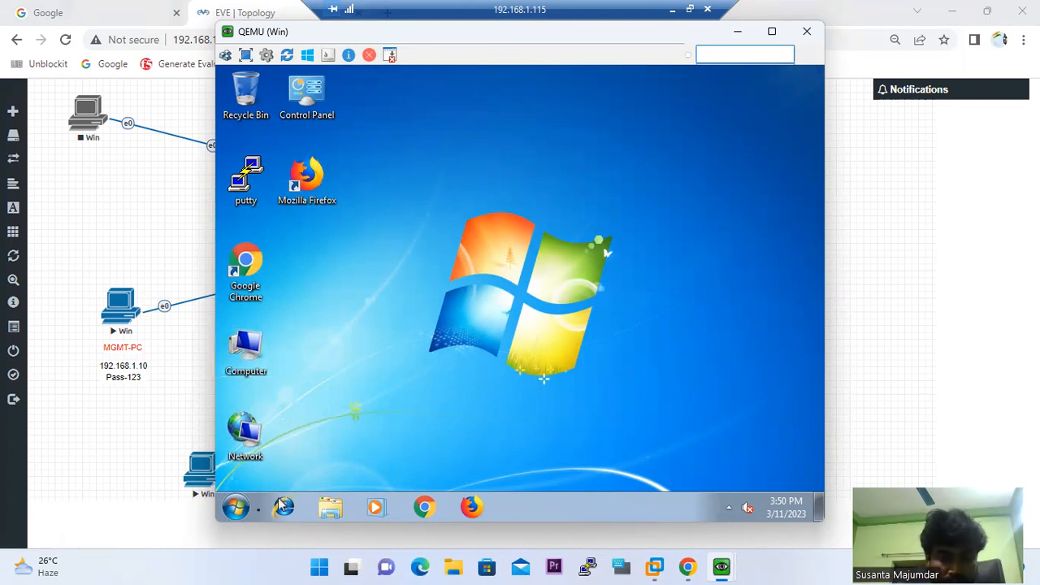
# Open ncpa.cpl and check the Local Area Connection details, showing only 169.254.90.38
pyautogui.click(236, 507)
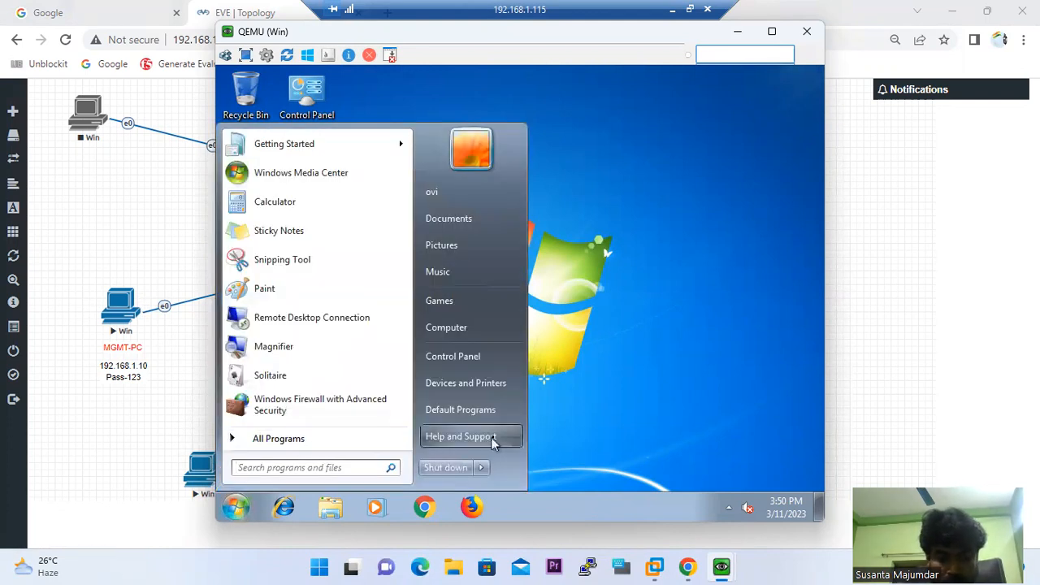
pyautogui.write('ncpa.cpl')
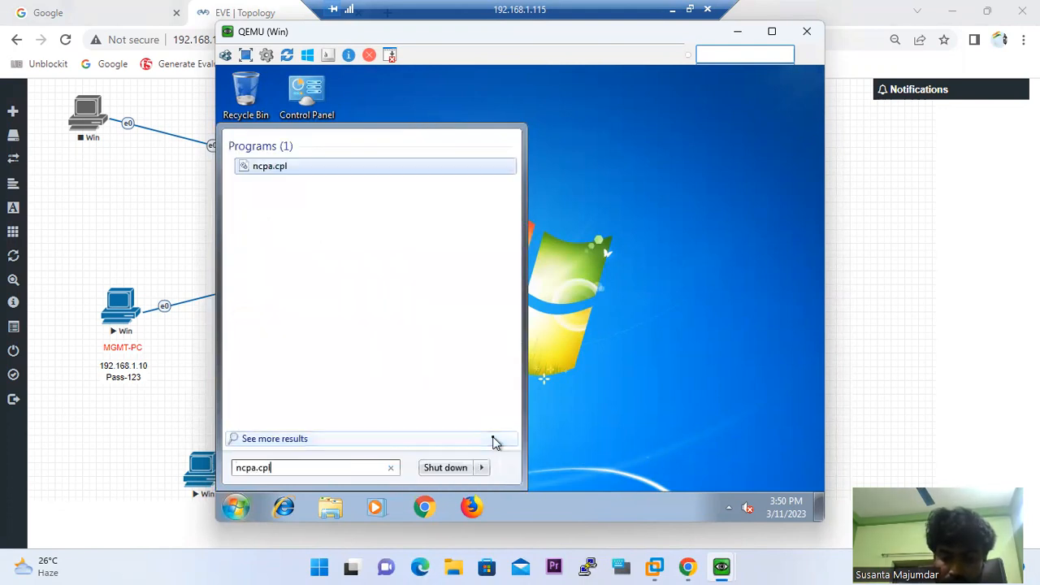
pyautogui.press('Return')
pyautogui.doubleClick(274, 168)
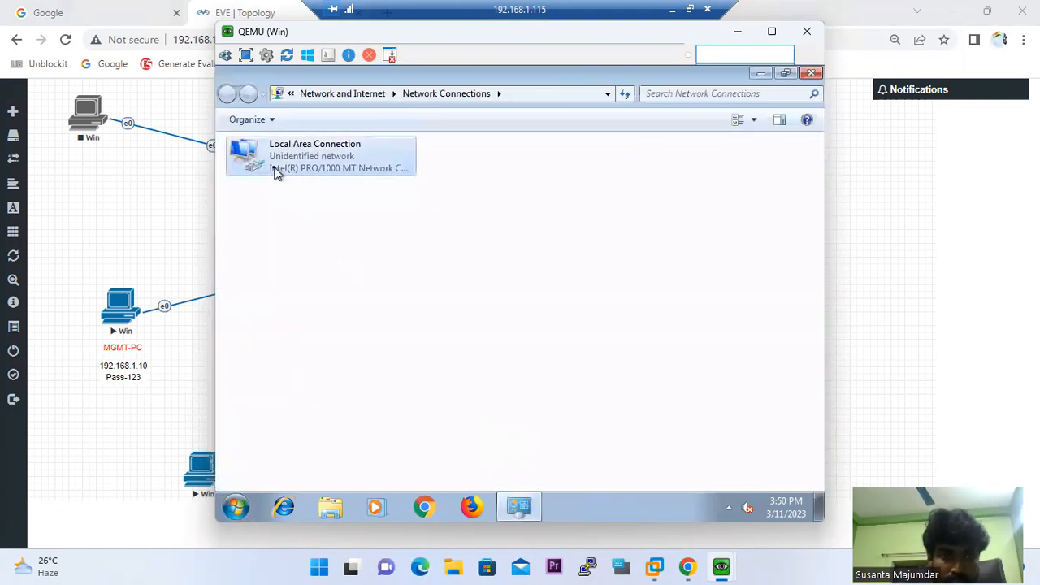
pyautogui.click(449, 278)
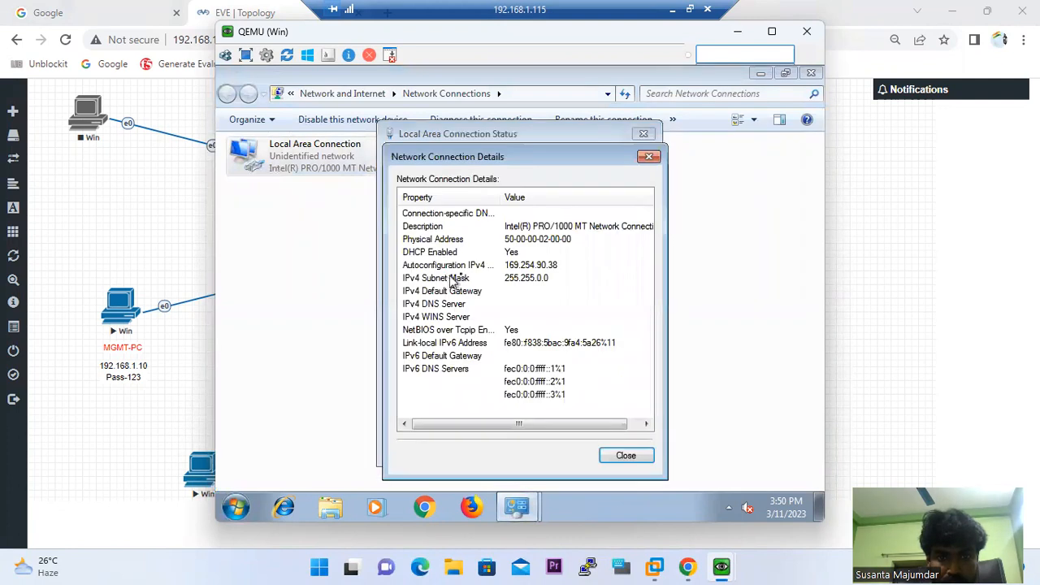
pyautogui.click(627, 456)
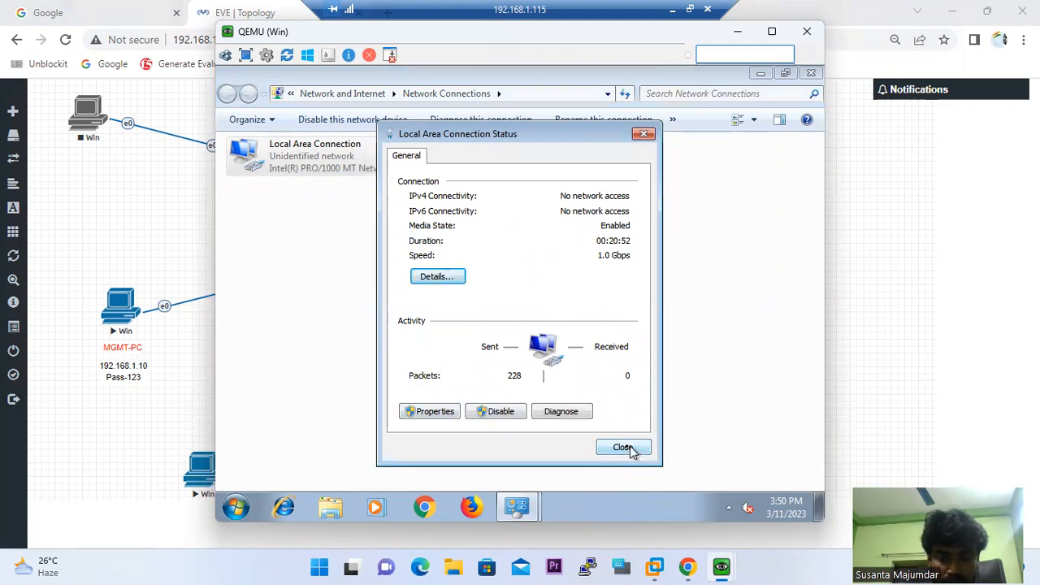
# Glance at the EVE topology, recheck the connection details, and open the Local Area Connection properties
pyautogui.moveTo(660, 567)
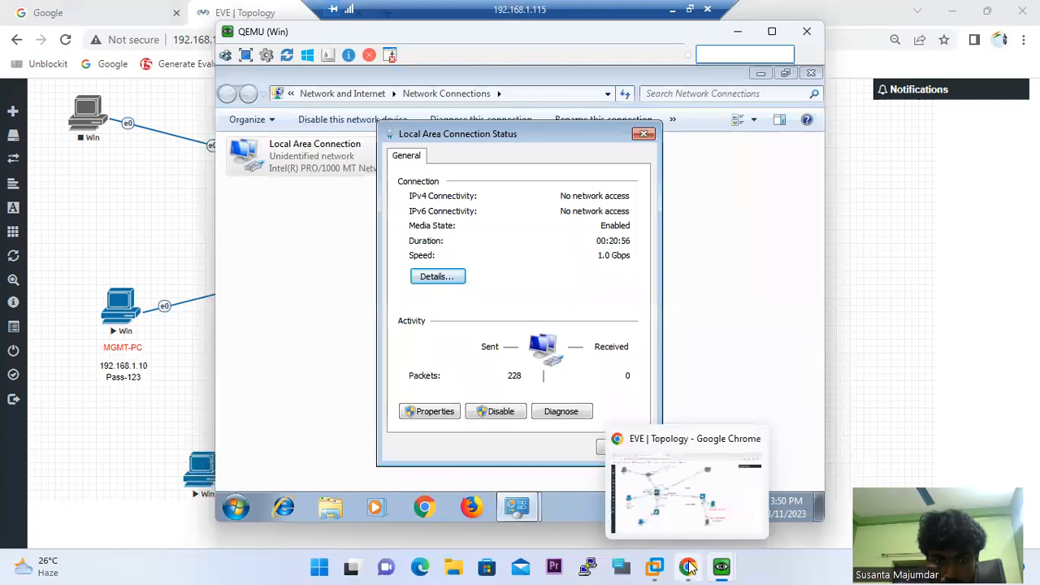
pyautogui.click(689, 567)
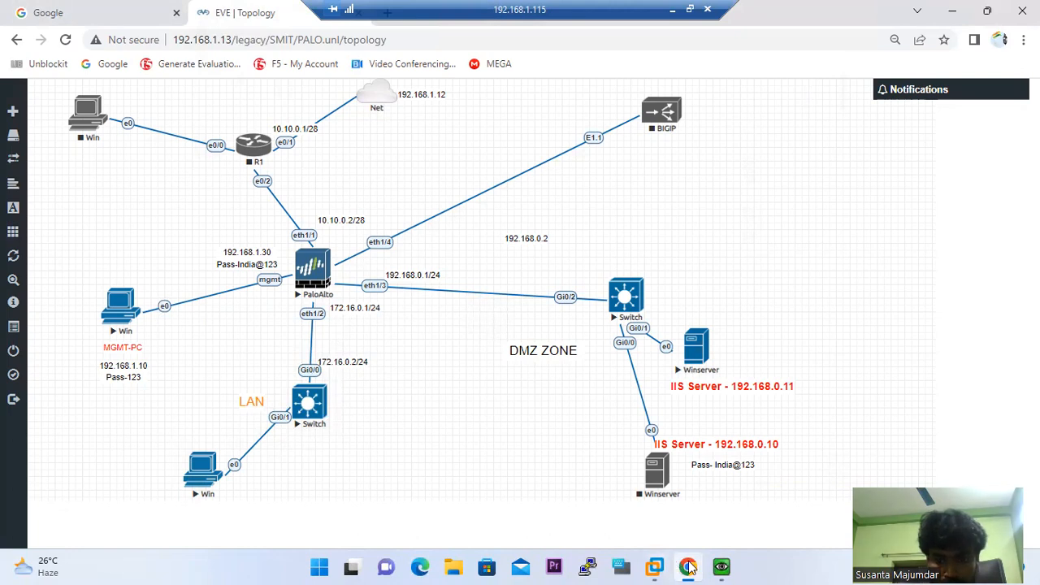
pyautogui.moveTo(725, 567)
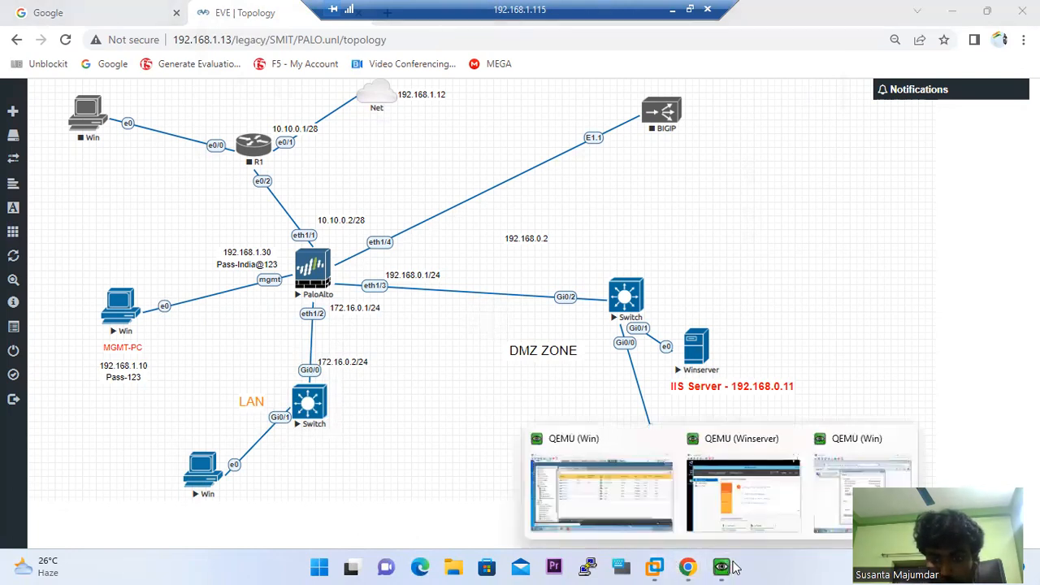
pyautogui.click(849, 451)
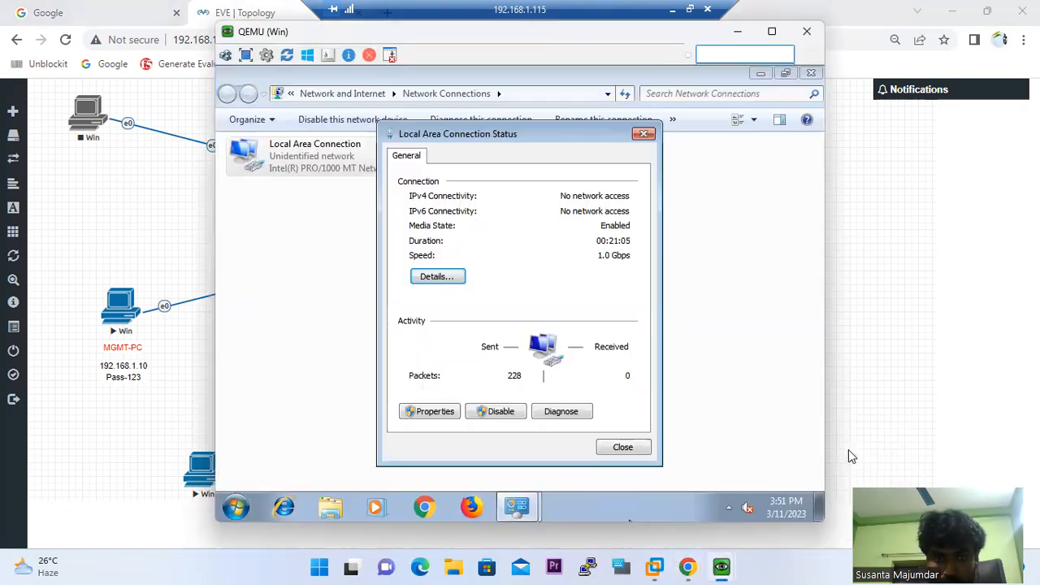
pyautogui.click(446, 279)
pyautogui.click(623, 450)
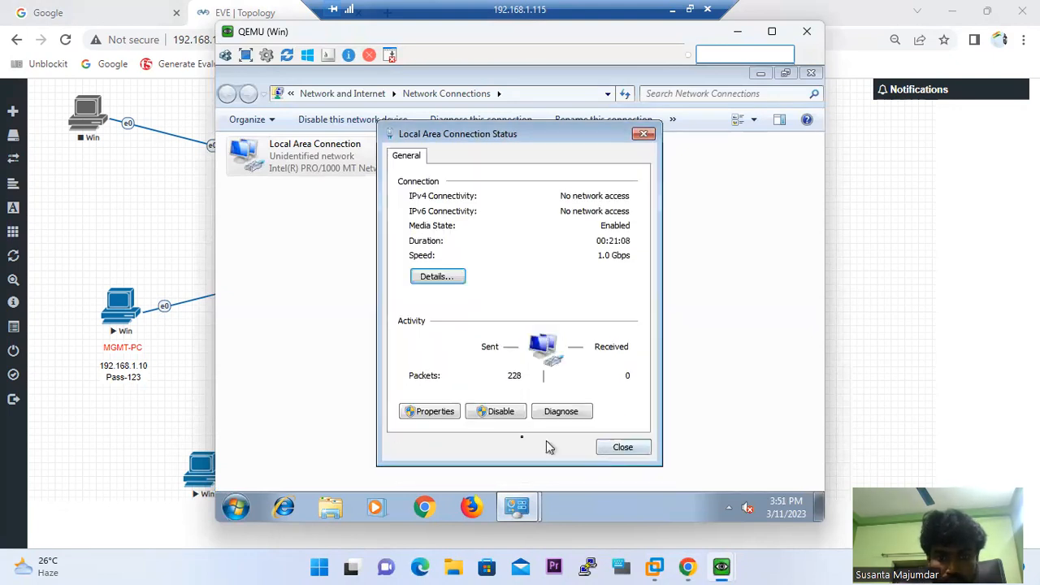
pyautogui.click(434, 414)
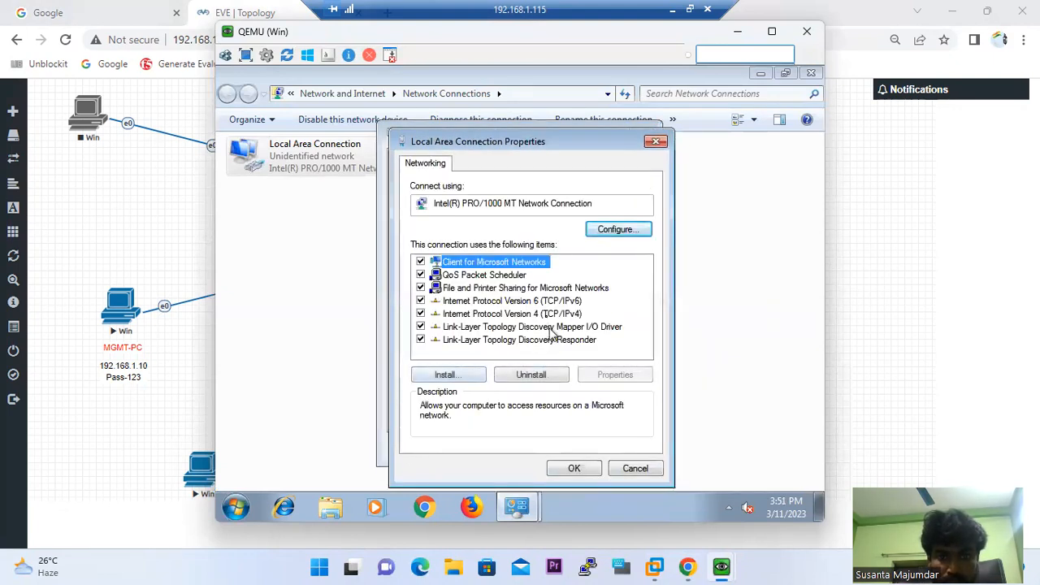
# Enter static IPv4 172.16.0.15, mask 255.255.255.0, gateway 172.16.0.1 and DNS 8.8.8.8
pyautogui.doubleClick(549, 315)
pyautogui.click(514, 259)
pyautogui.click(588, 278)
pyautogui.write('172.1')
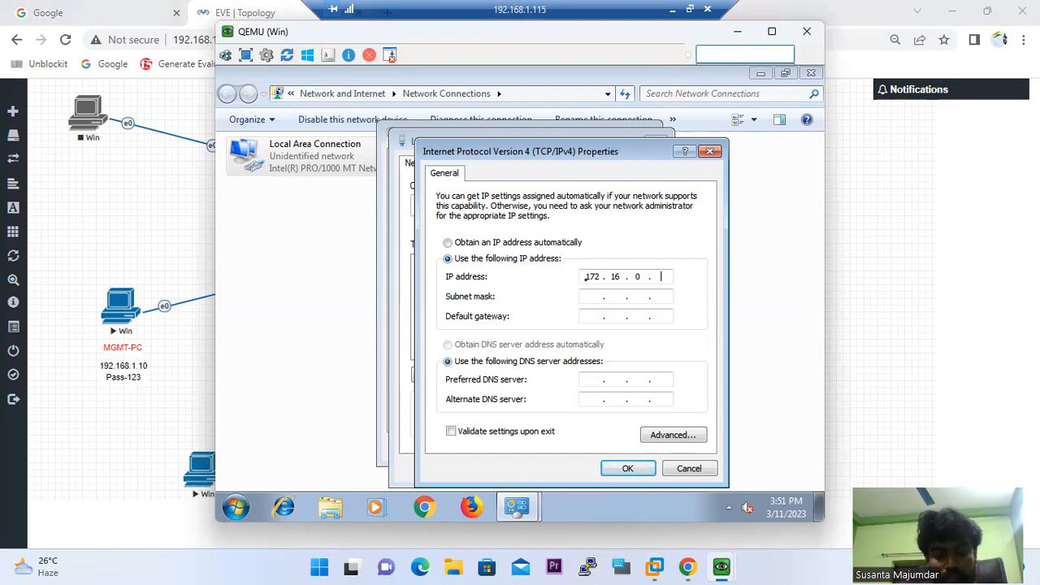
pyautogui.press('Tab')
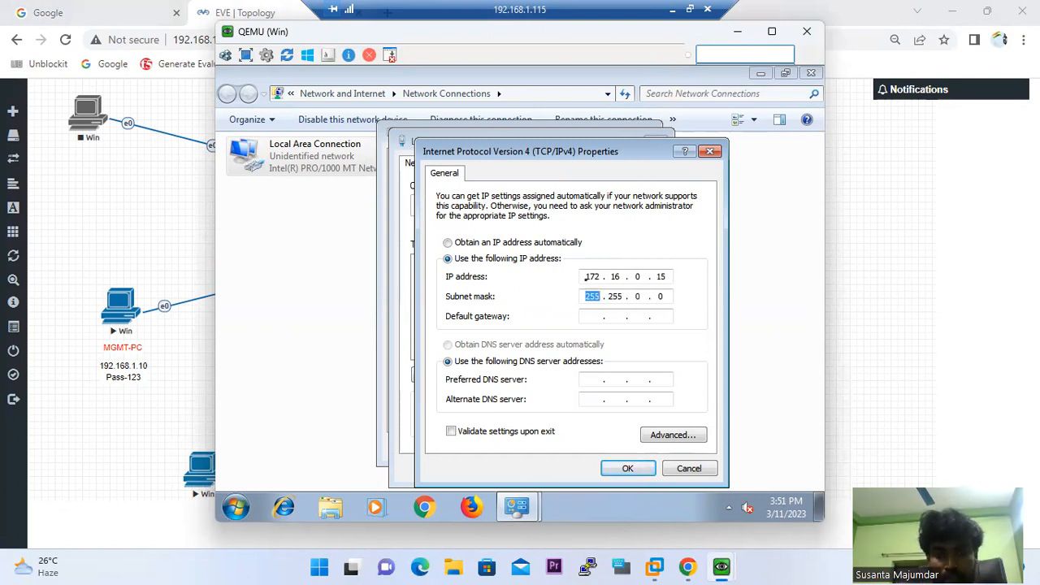
pyautogui.press('Tab')
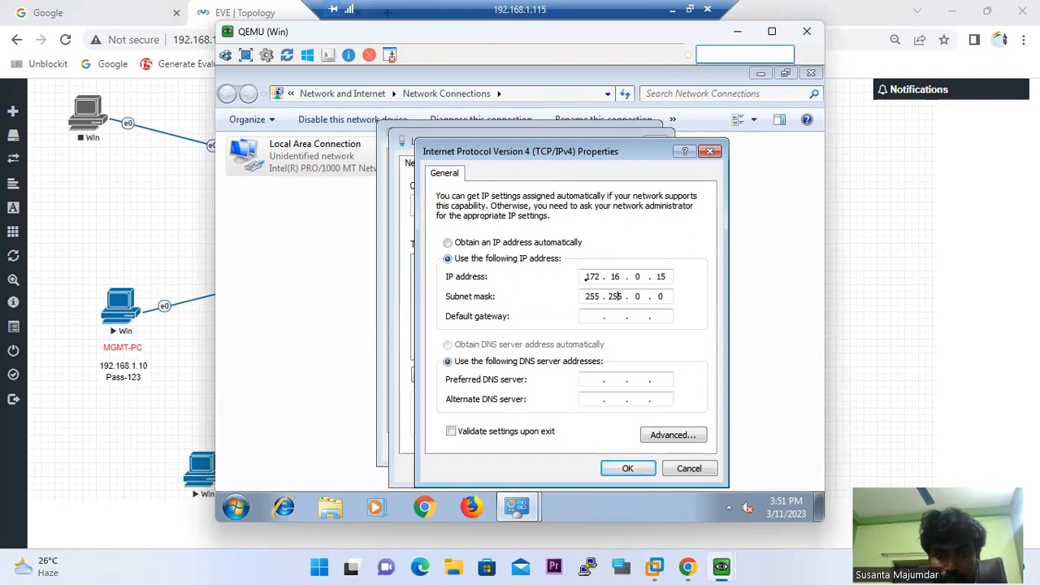
pyautogui.write('255.')
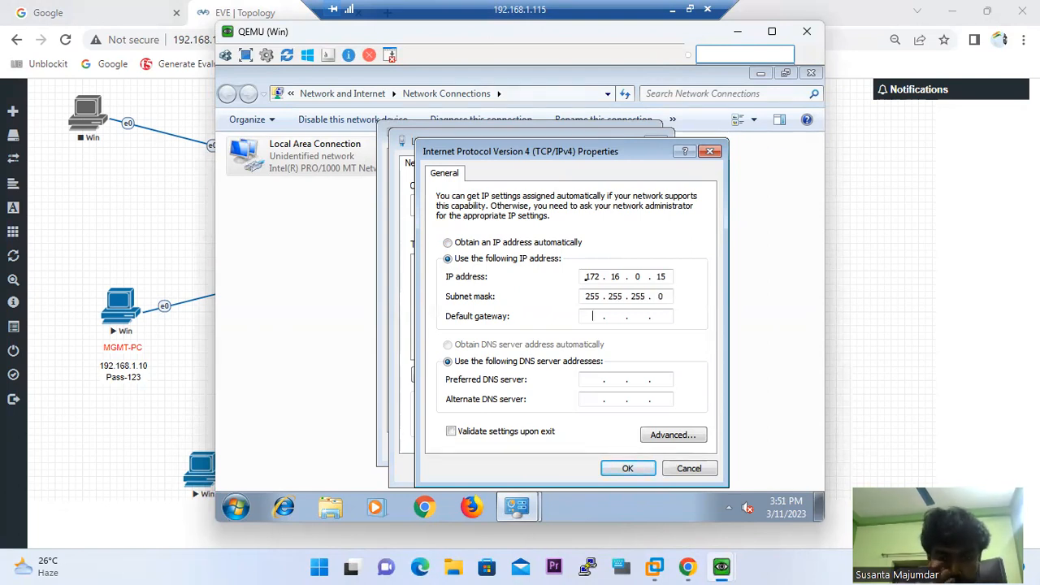
pyautogui.press('Tab')
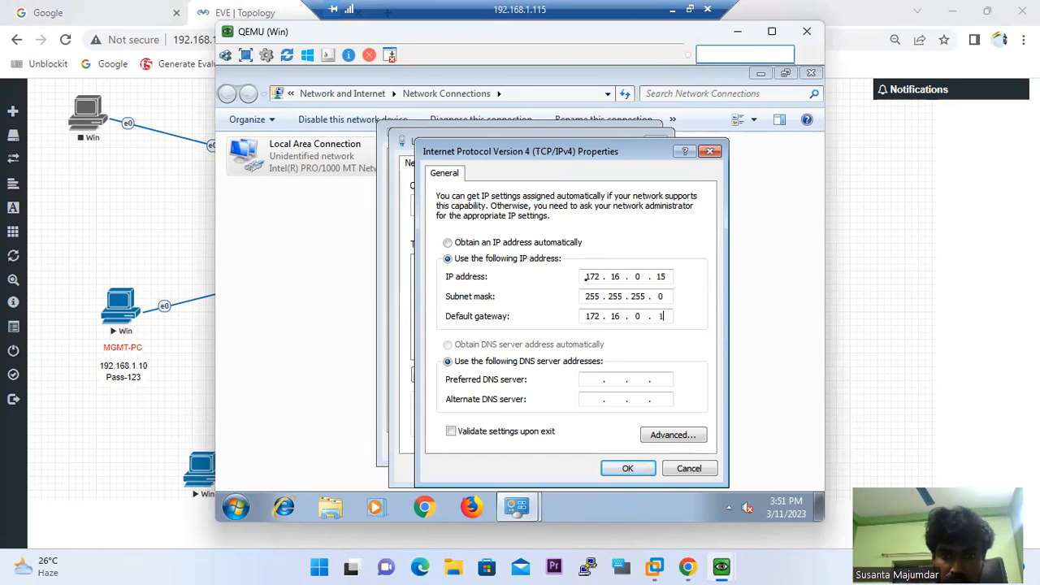
pyautogui.press('Tab')
pyautogui.press('Tab')
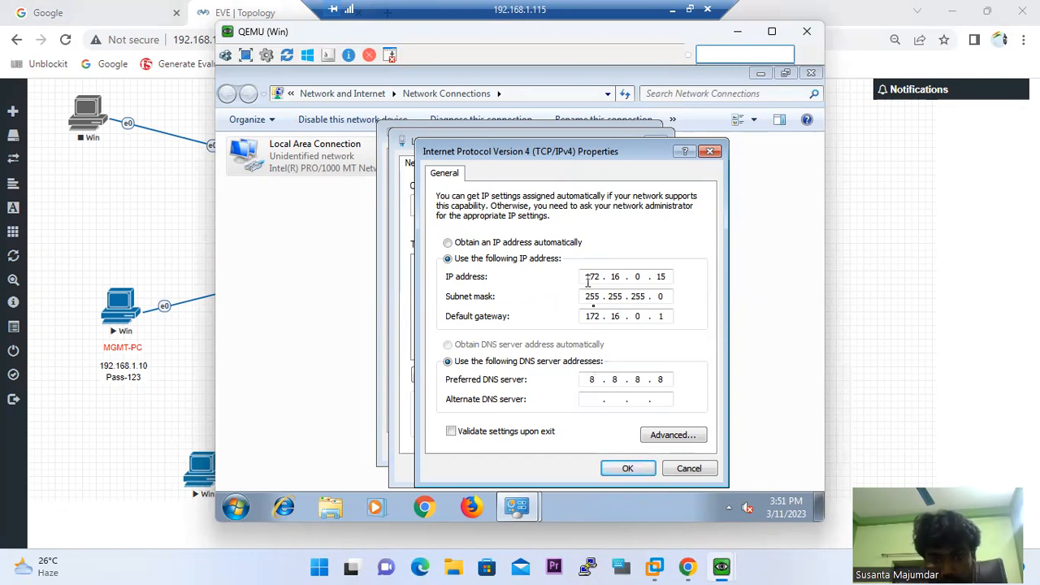
# Apply the IPv4 settings, close the status windows, and minimize Network Connections
pyautogui.click(627, 468)
pyautogui.click(590, 468)
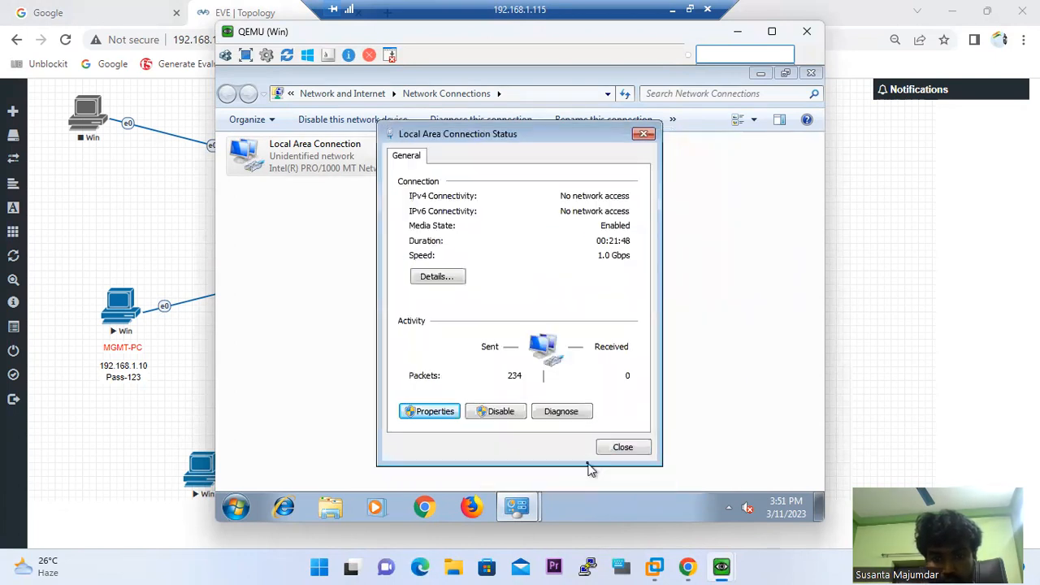
pyautogui.click(719, 457)
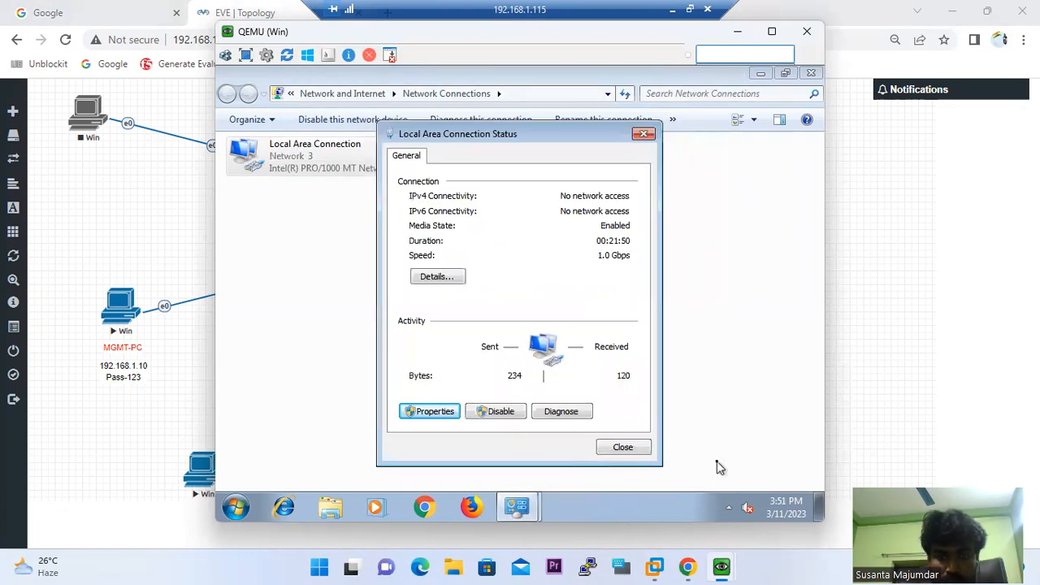
pyautogui.click(624, 447)
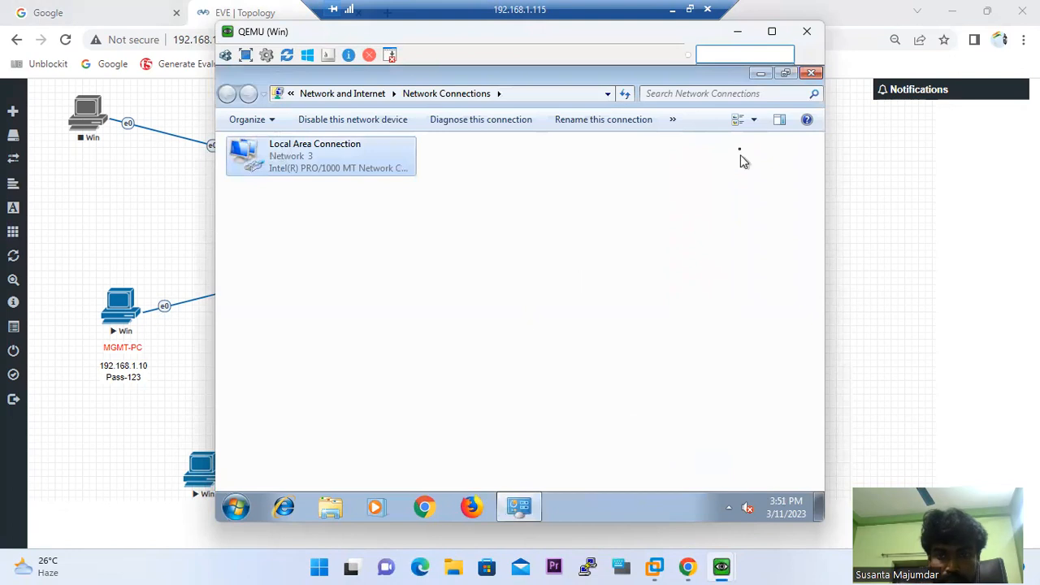
pyautogui.click(760, 74)
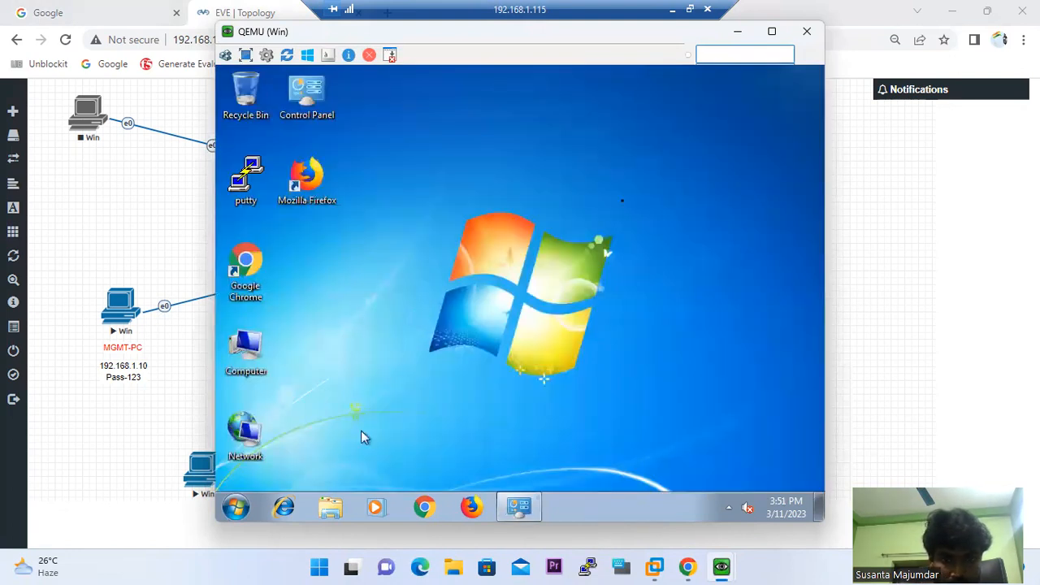
# Set the Windows 7 console aside, then bring it back from the taskbar's QEMU consoles
pyautogui.click(737, 31)
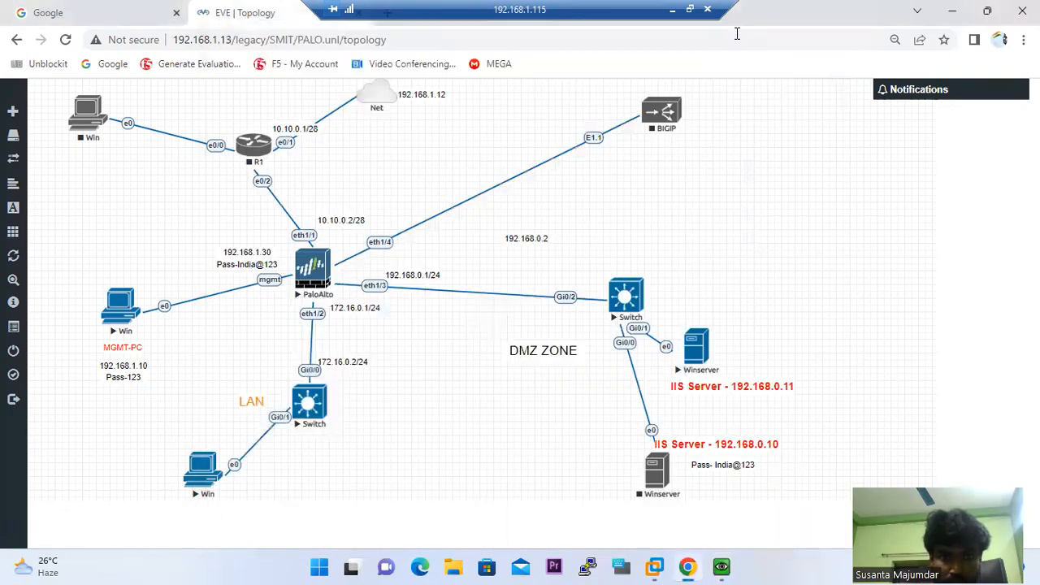
pyautogui.moveTo(691, 566)
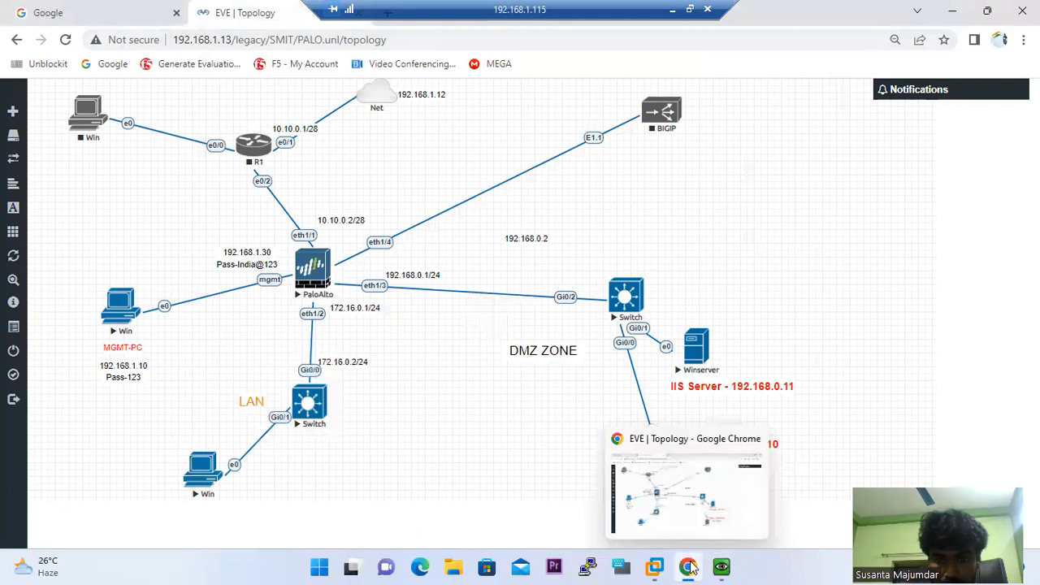
pyautogui.click(721, 568)
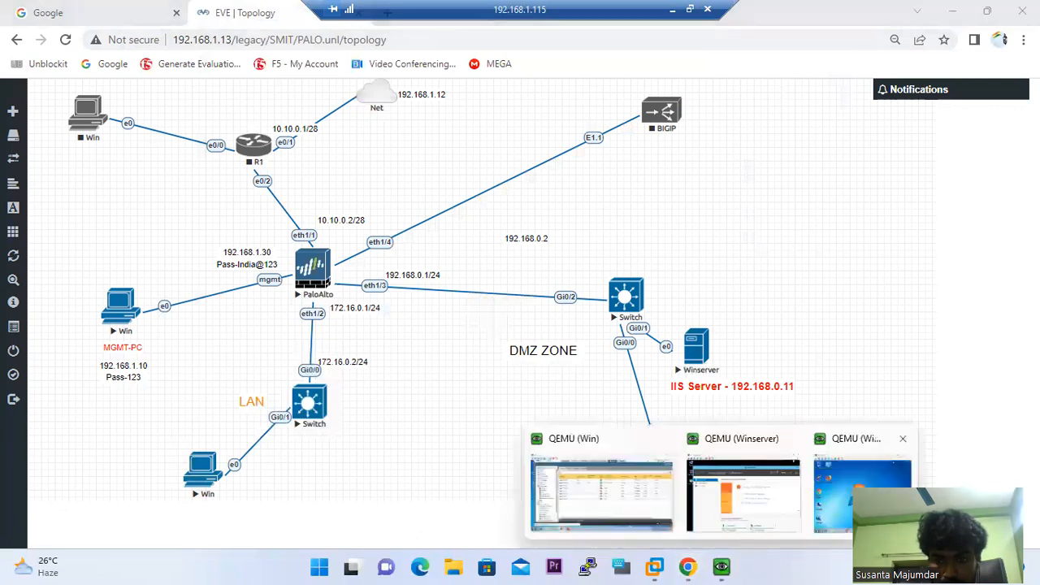
pyautogui.click(845, 498)
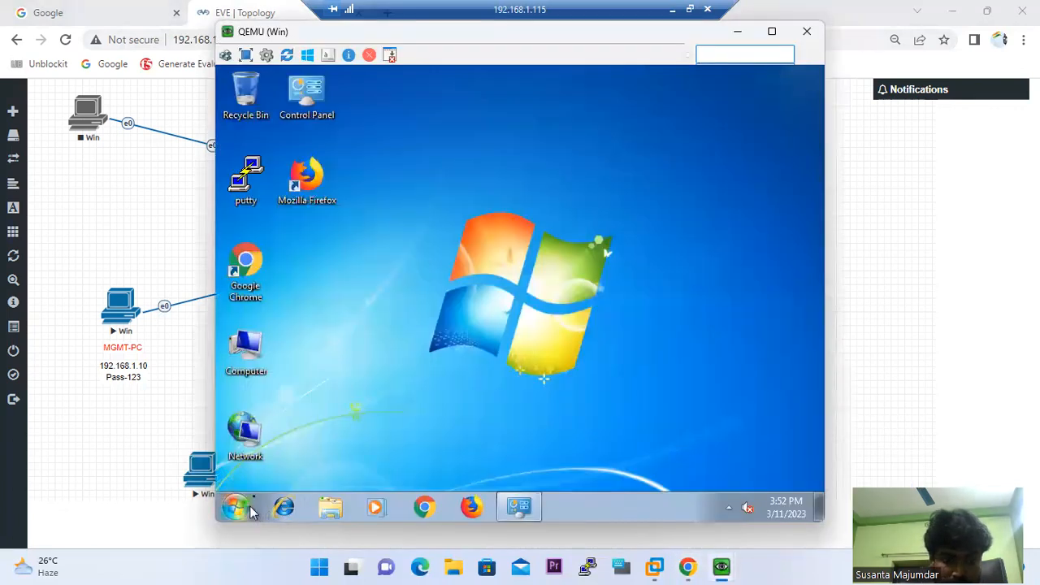
# Run 'ping 192.168.0.10 -t' in cmd, which times out, then switch to the Winserver console
pyautogui.click(235, 507)
pyautogui.write('cmd')
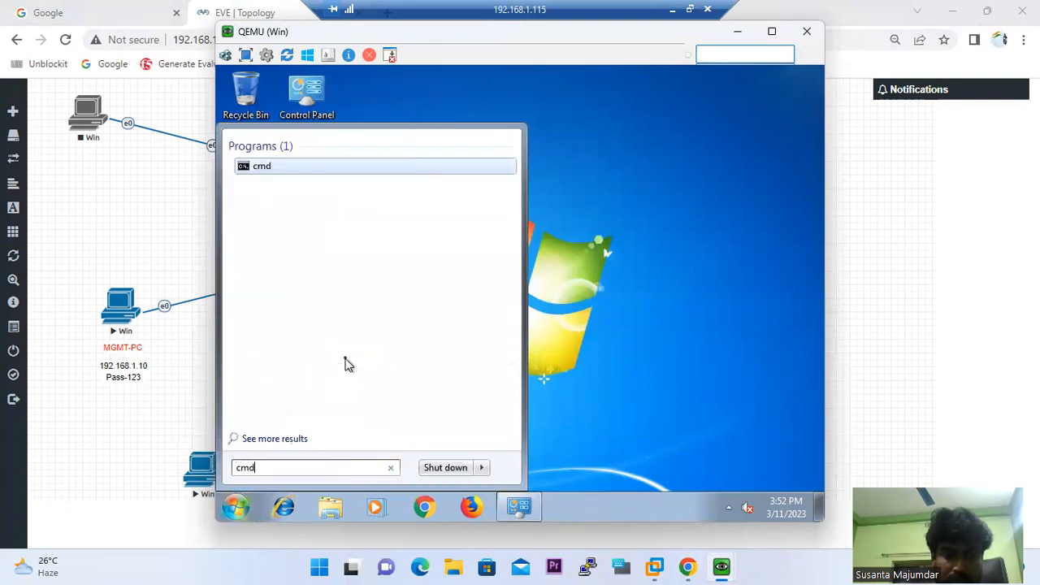
pyautogui.press('Return')
pyautogui.write('ping 192.168.0.1')
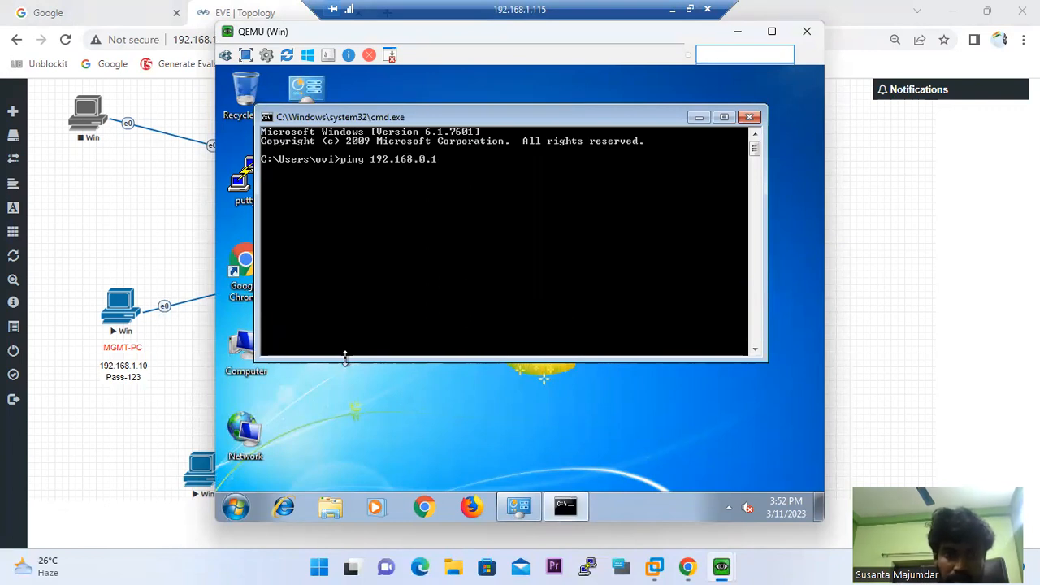
pyautogui.write('0 -t')
pyautogui.press('Return')
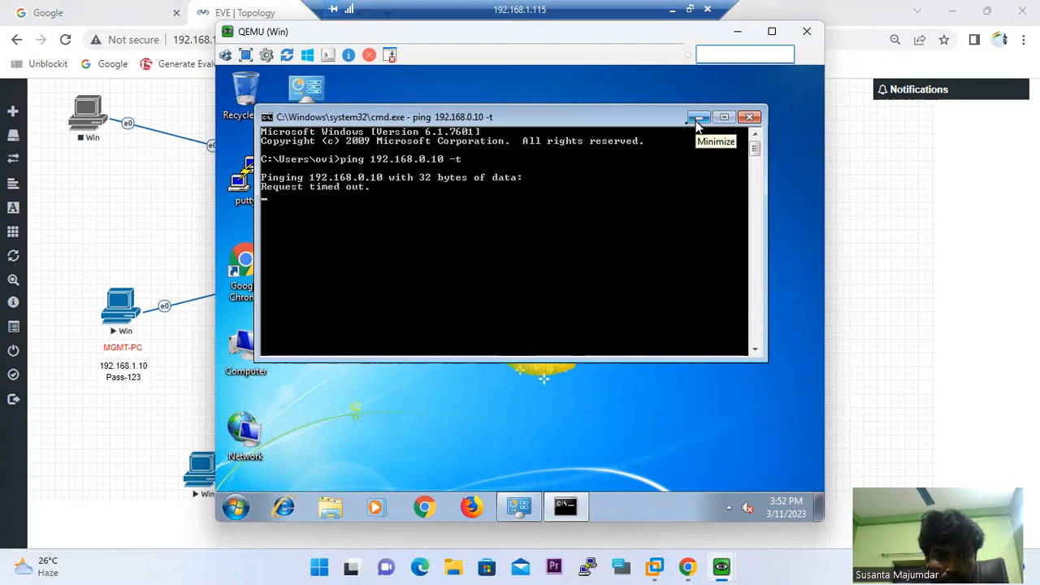
pyautogui.moveTo(723, 568)
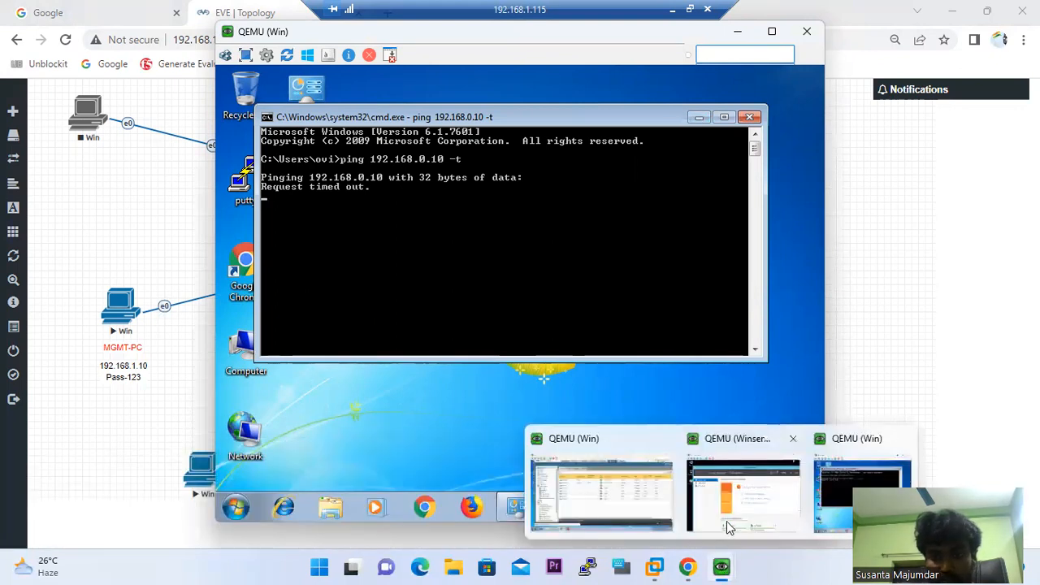
pyautogui.click(731, 450)
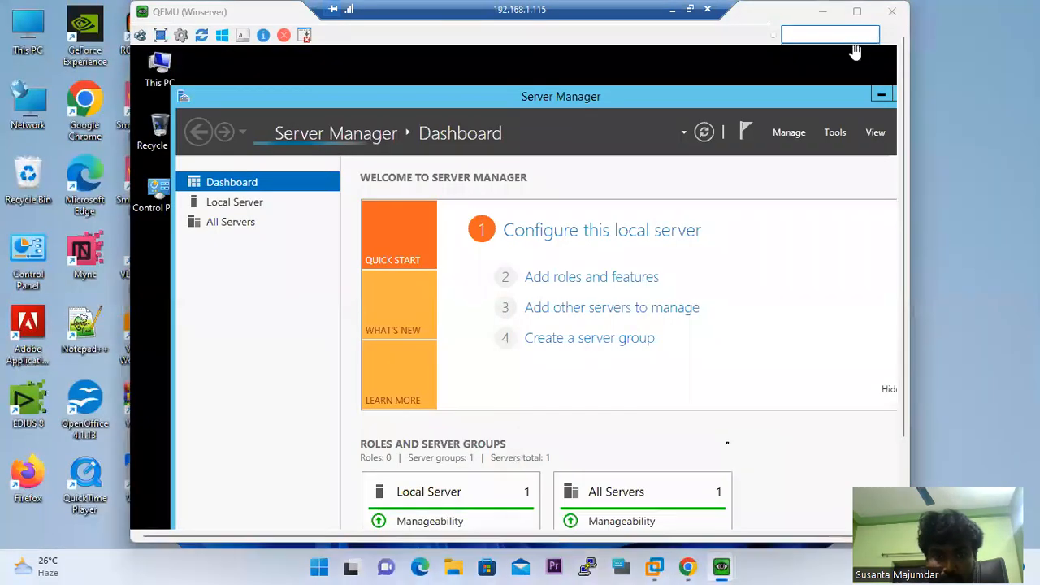
# Set the Winserver display resolution to 1280 × 800 via Screen resolution, apply and keep it
pyautogui.click(880, 95)
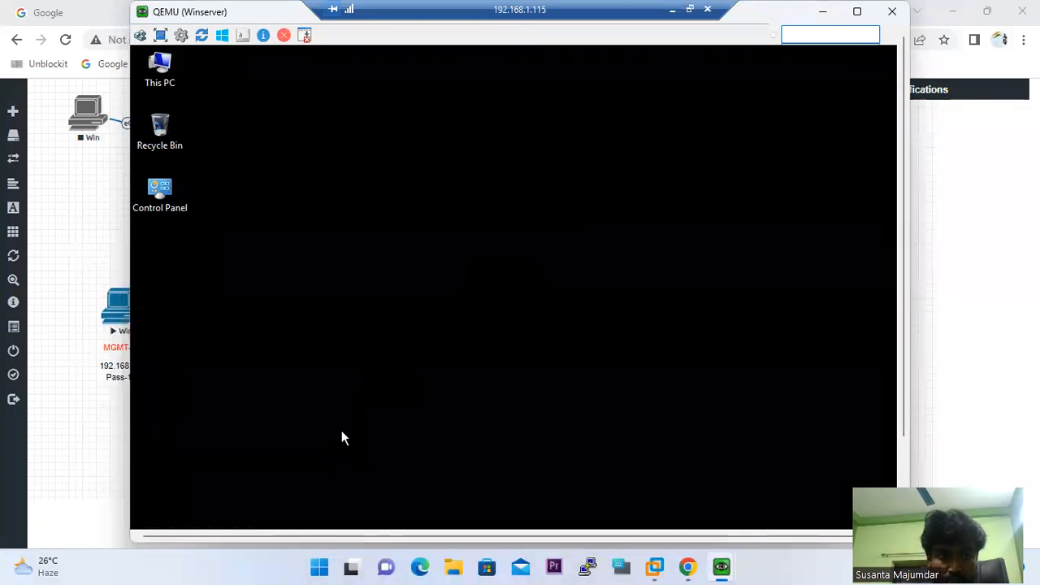
pyautogui.rightClick(654, 166)
pyautogui.click(704, 289)
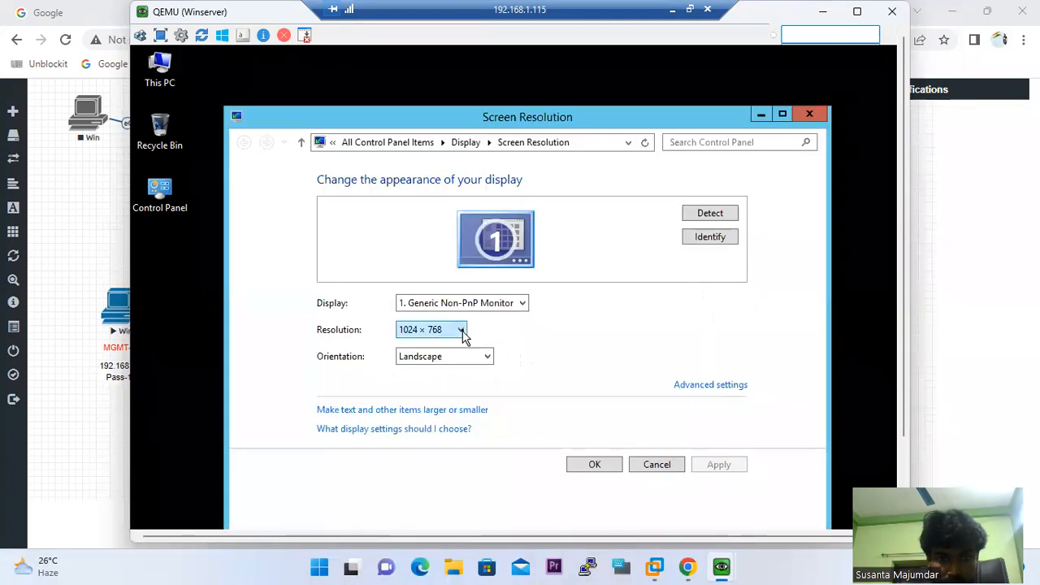
pyautogui.click(461, 330)
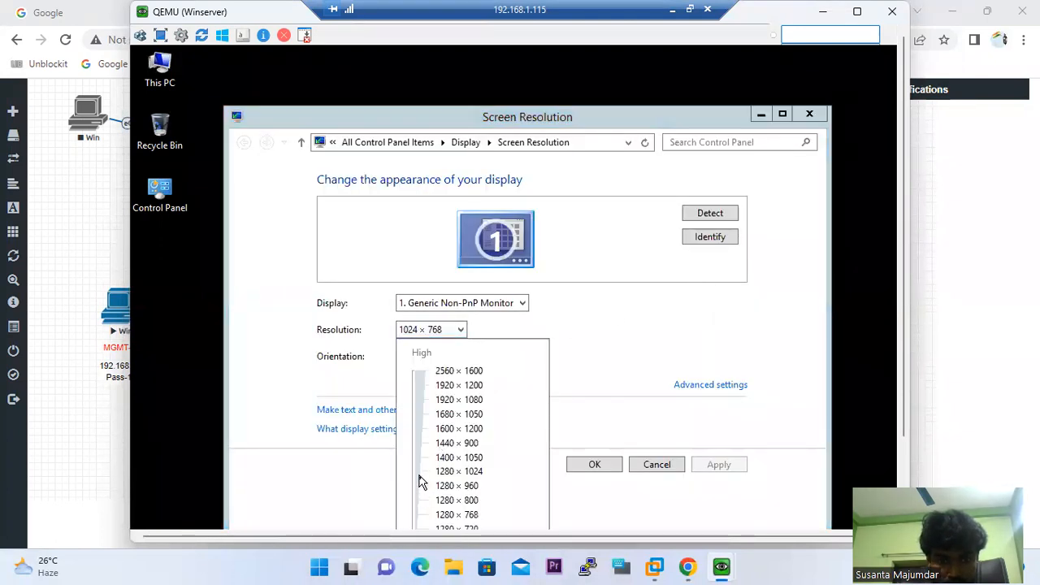
pyautogui.click(417, 503)
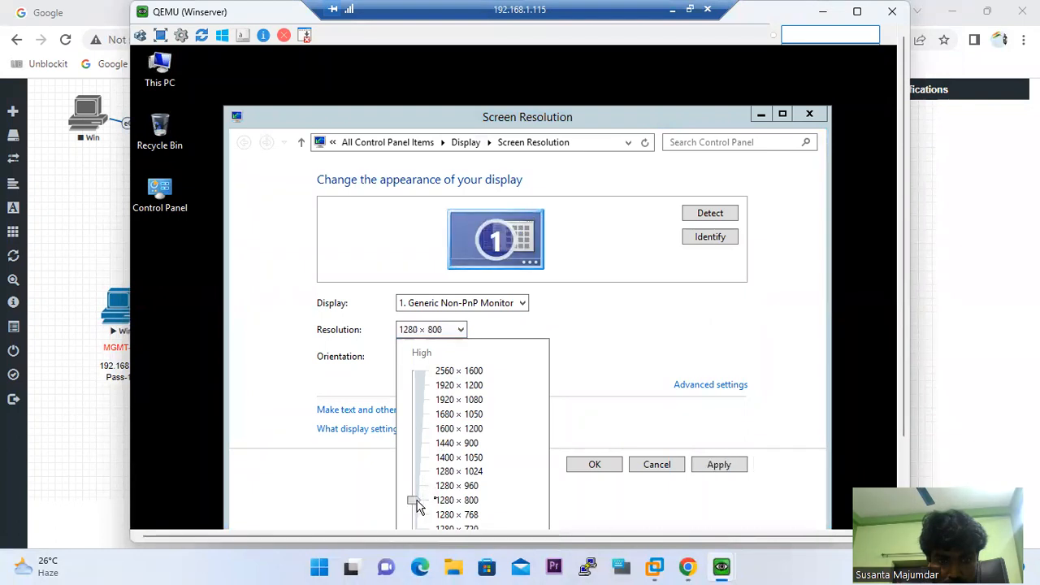
pyautogui.click(723, 471)
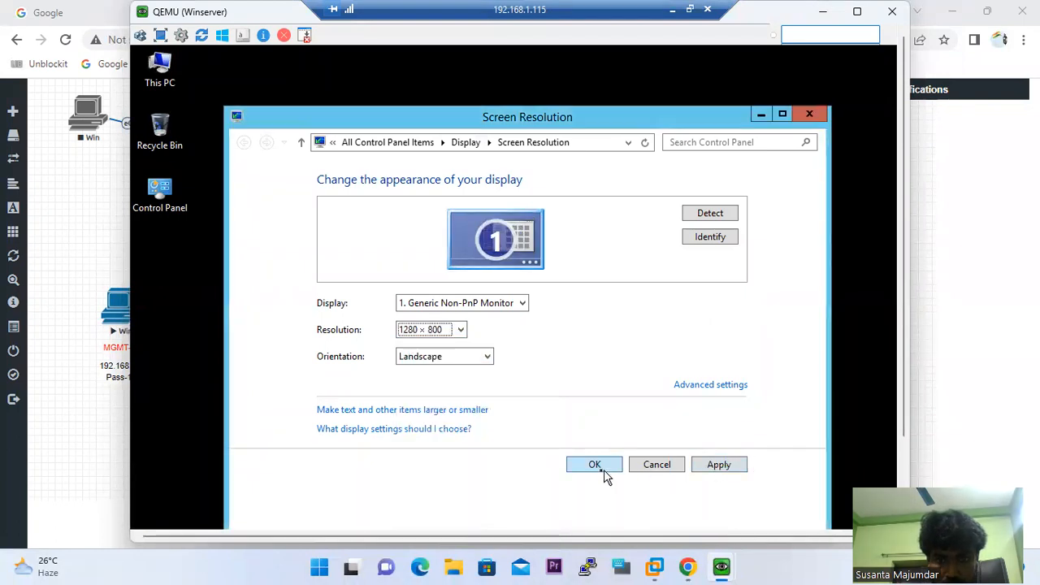
pyautogui.click(720, 464)
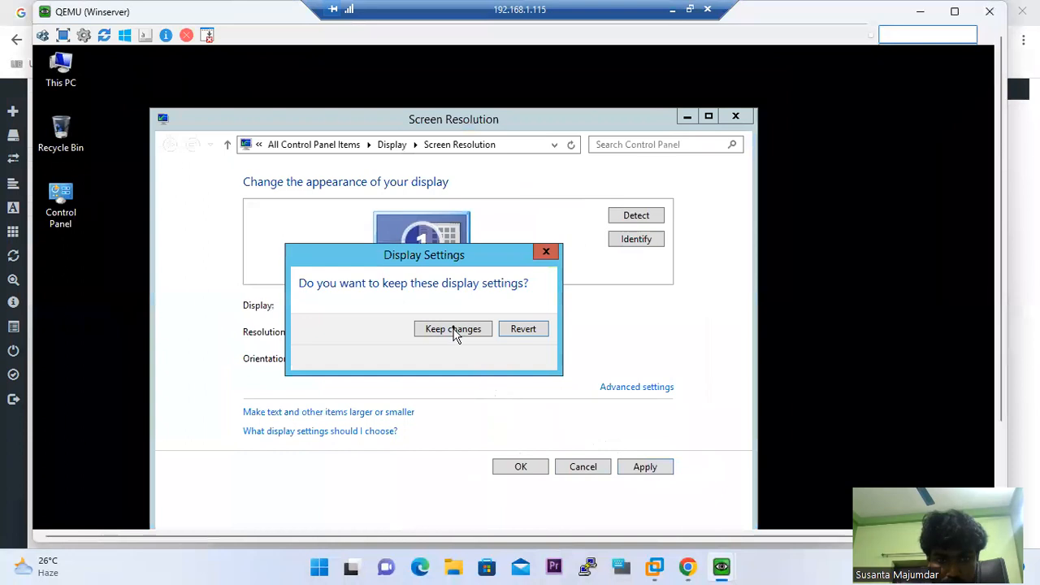
pyautogui.click(454, 329)
pyautogui.click(517, 468)
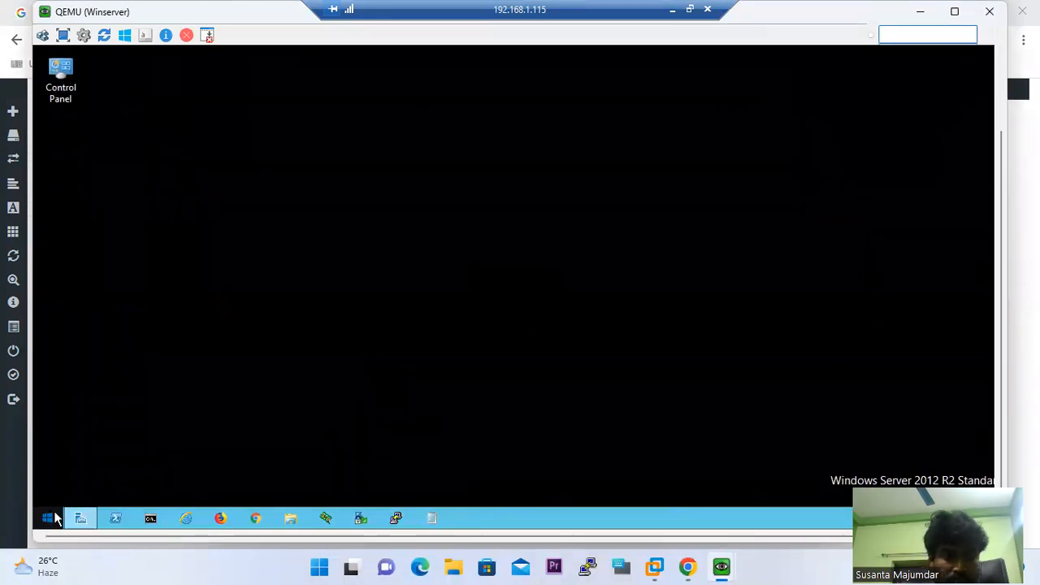
# Check the Ethernet adapter's details (only 169.254.173.119), then open its properties
pyautogui.click(48, 517)
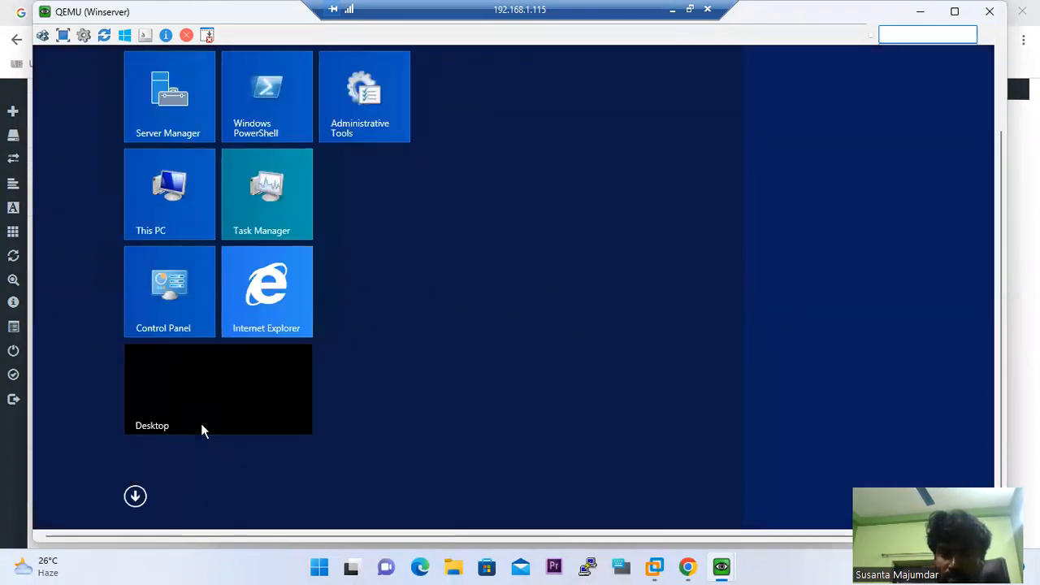
pyautogui.click(202, 430)
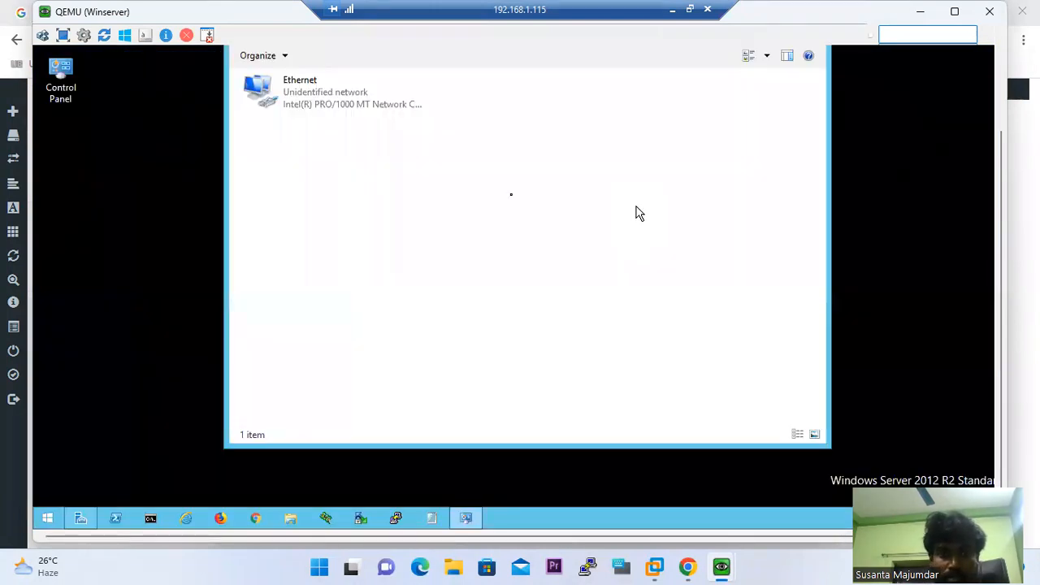
pyautogui.doubleClick(293, 106)
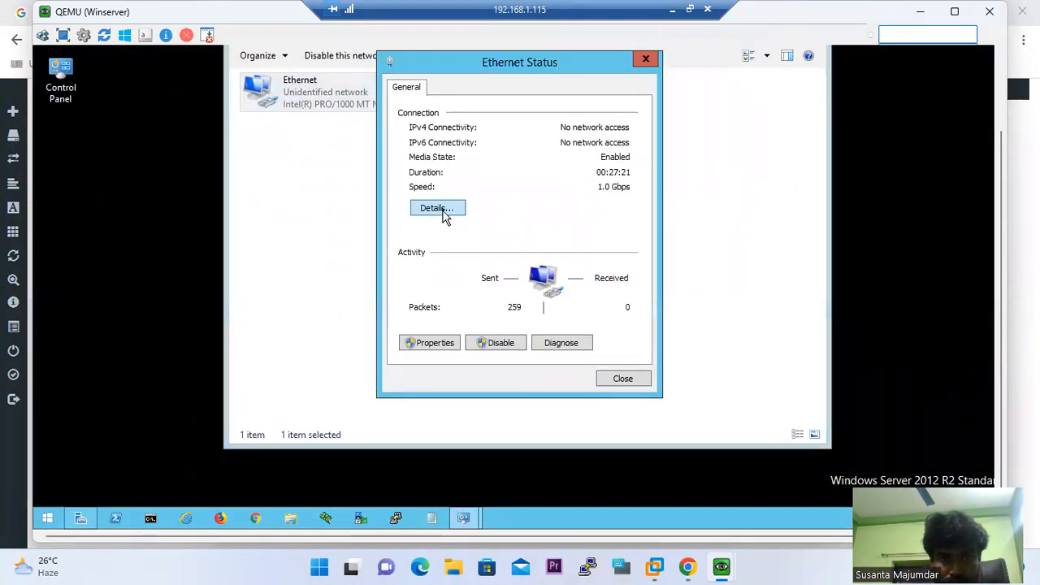
pyautogui.click(445, 213)
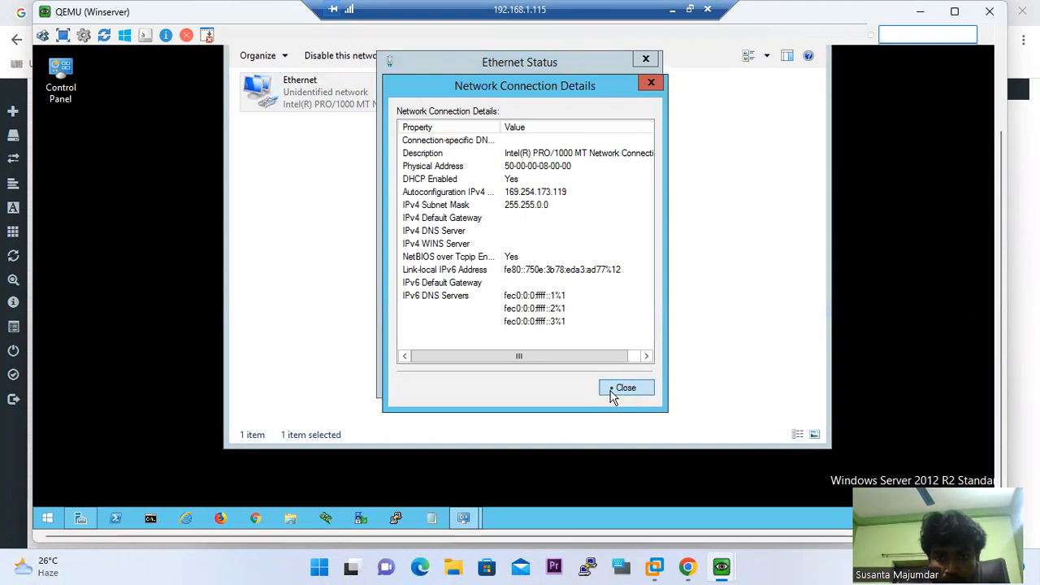
pyautogui.click(617, 389)
pyautogui.click(444, 348)
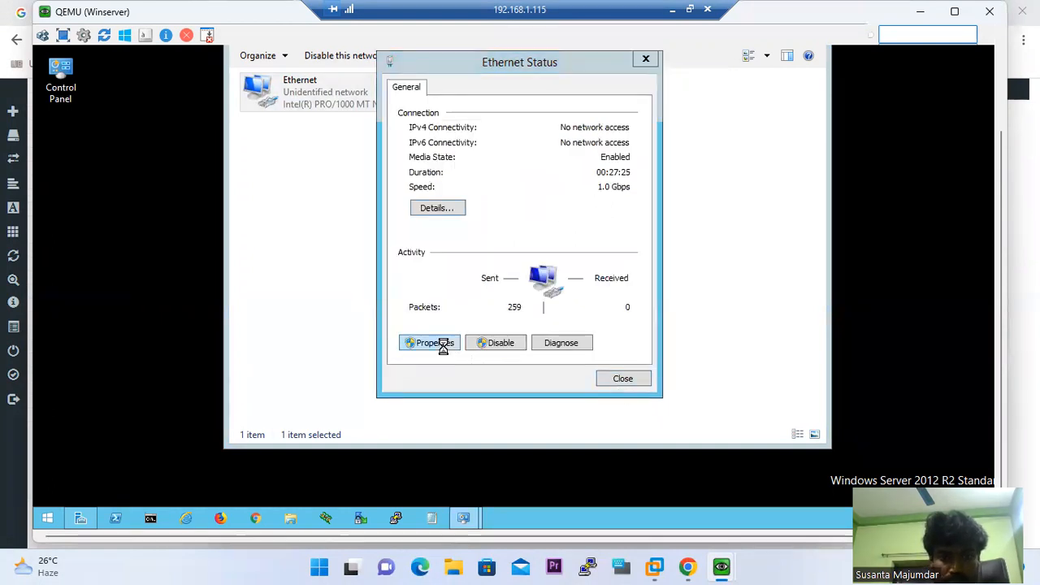
# Set Ethernet IPv4 to 192.168.0.10, mask 255.255.255.0, gateway 192.168.0.1, DNS 8.8.8.8, and save
pyautogui.doubleClick(530, 288)
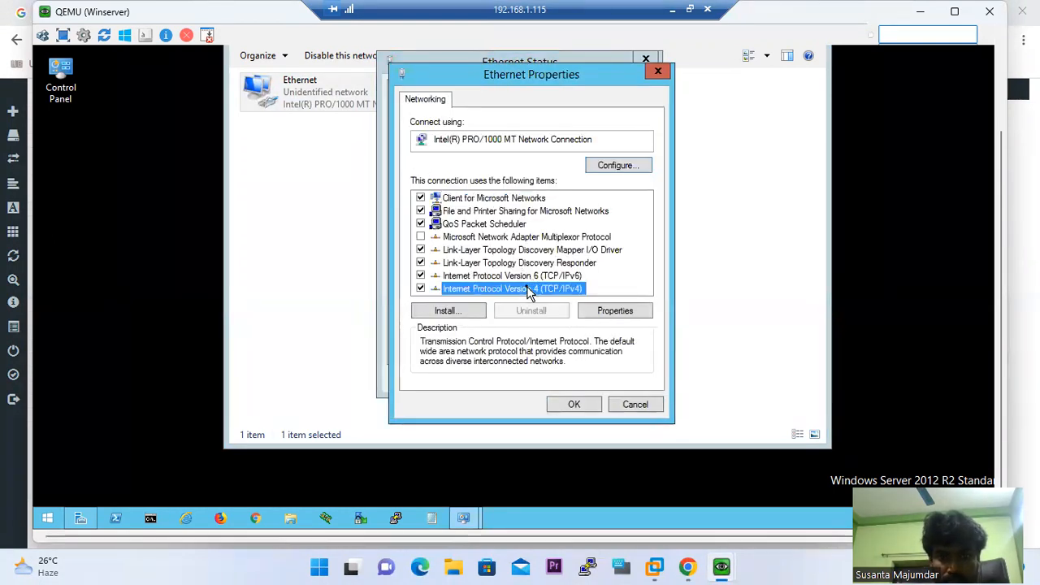
pyautogui.click(518, 244)
pyautogui.click(593, 261)
pyautogui.write('192 . 168 . ')
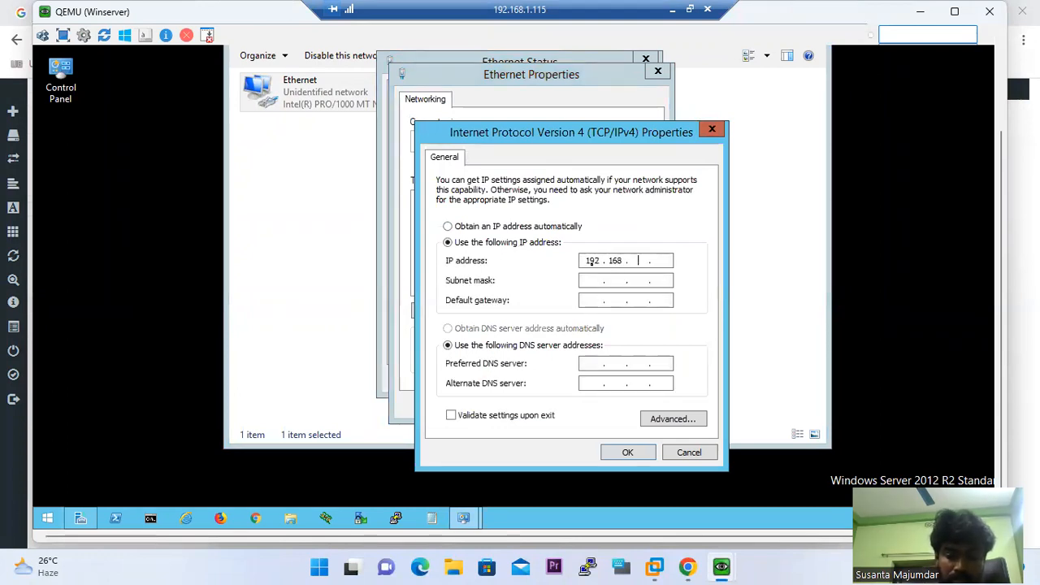
pyautogui.write('0 .')
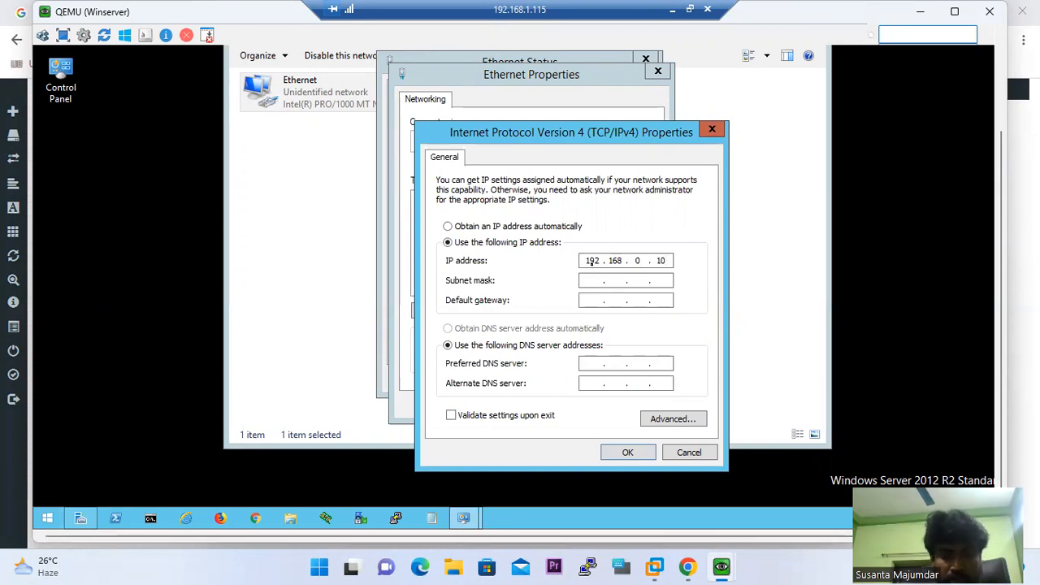
pyautogui.press('Tab')
pyautogui.press('Tab')
pyautogui.write('192 . 168')
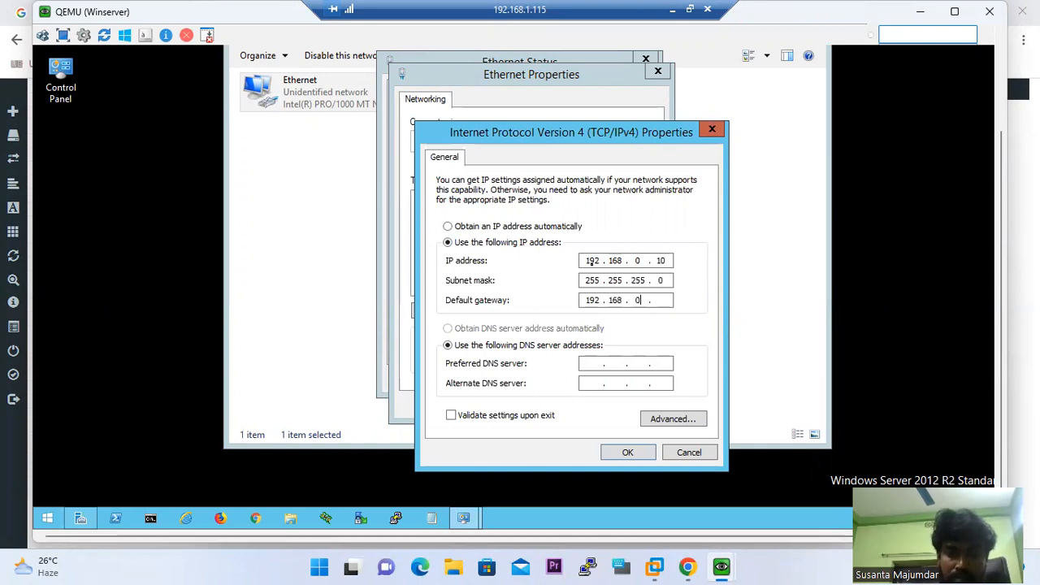
pyautogui.press('Tab')
pyautogui.press('Tab')
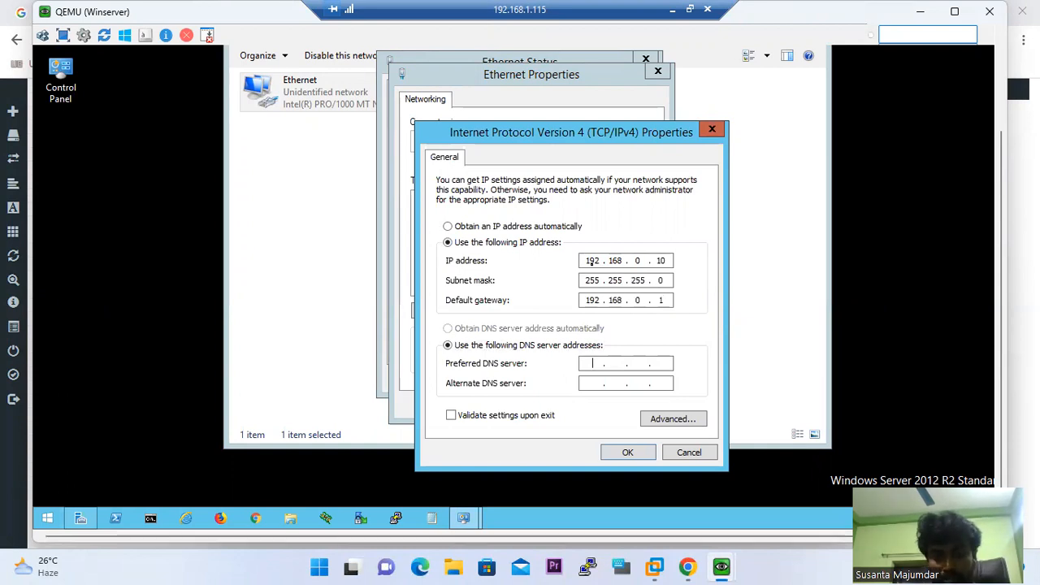
pyautogui.write('8.8.8.8')
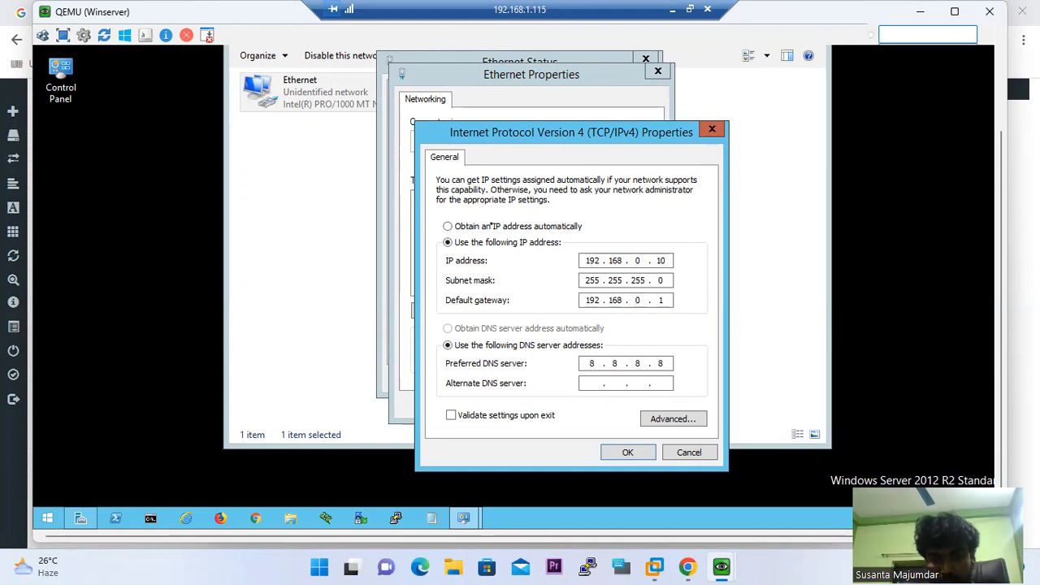
pyautogui.click(622, 452)
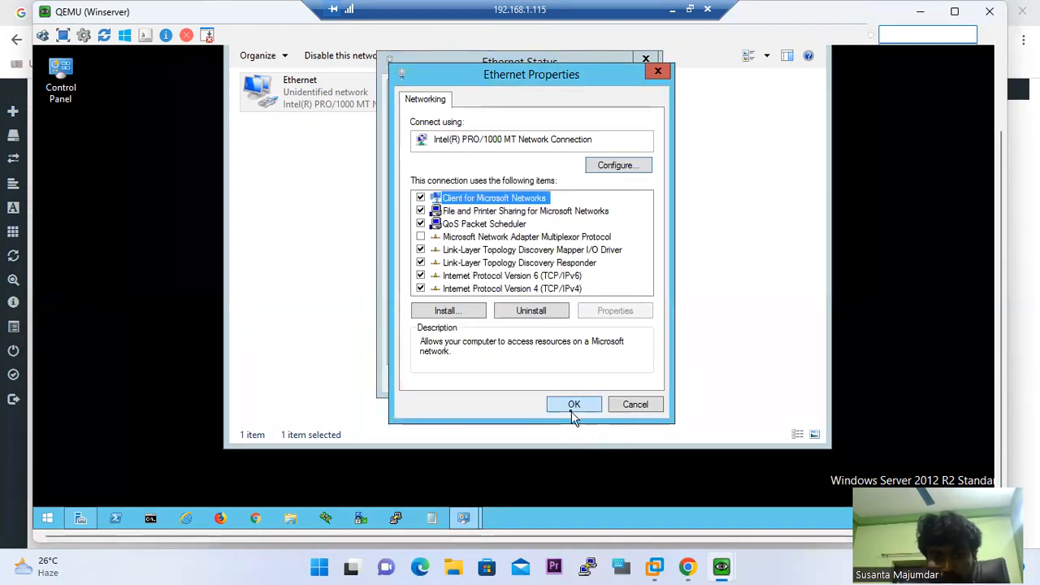
pyautogui.click(574, 404)
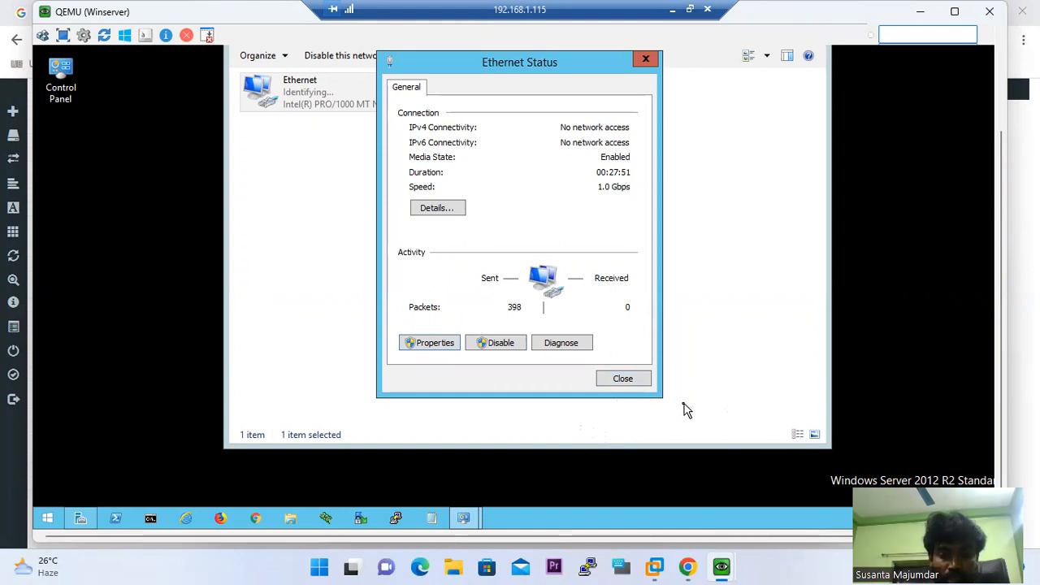
pyautogui.moveTo(659, 566)
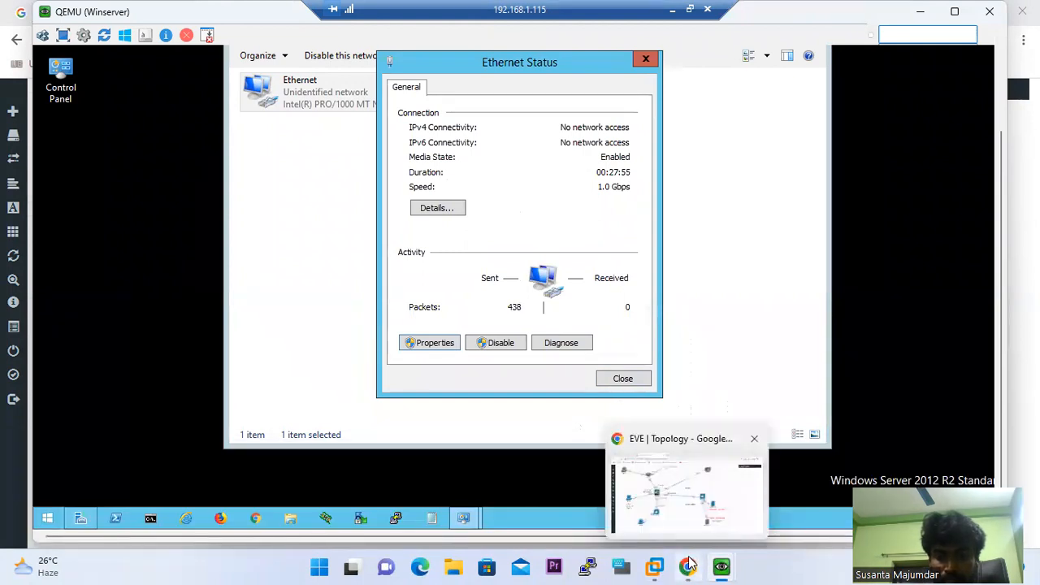
# Check the Windows 7 console, then return to the EVE topology and select the PaloAlto–DMZ eth1/3 link
pyautogui.moveTo(722, 566)
pyautogui.click(652, 460)
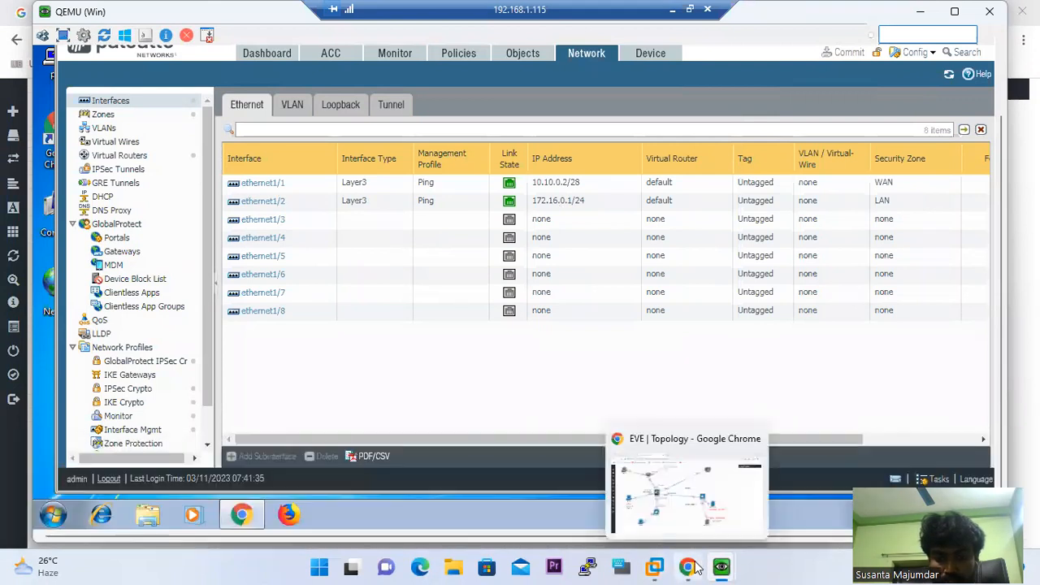
pyautogui.click(686, 459)
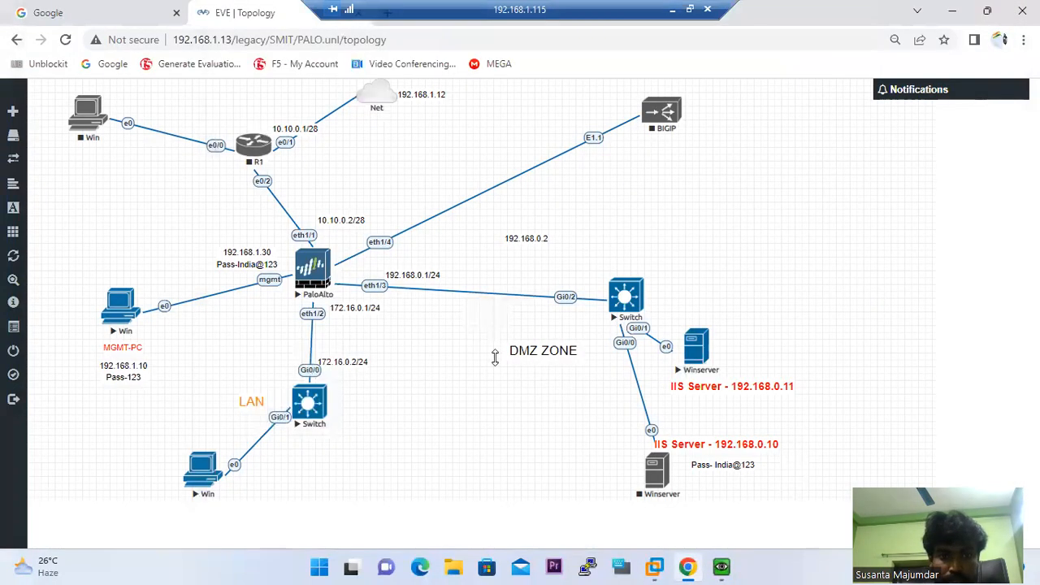
pyautogui.click(381, 291)
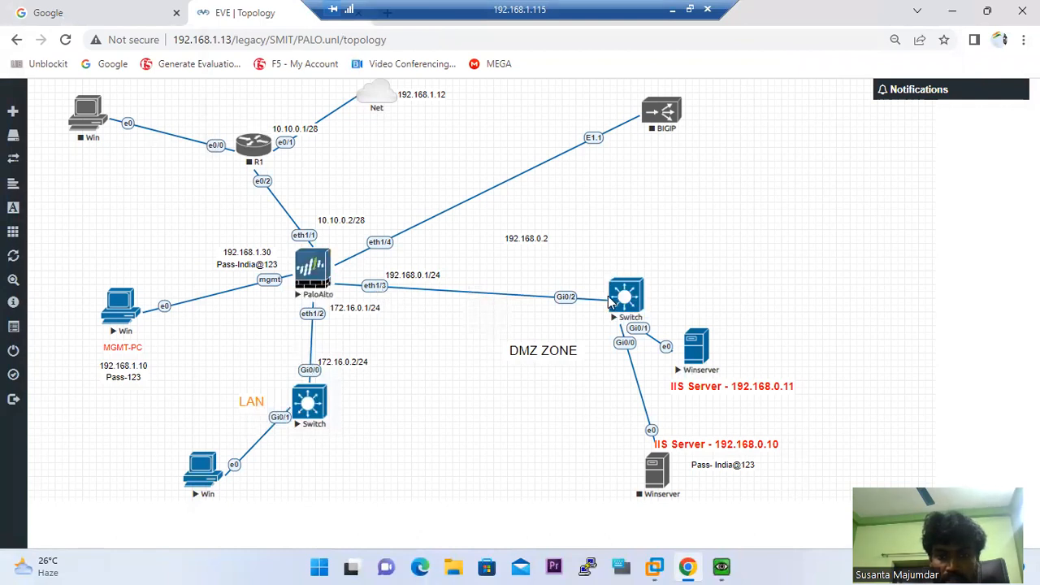
# Make ethernet1/3 a Layer3 interface on the default virtual router in a new 'DMZ' zone
pyautogui.click(719, 566)
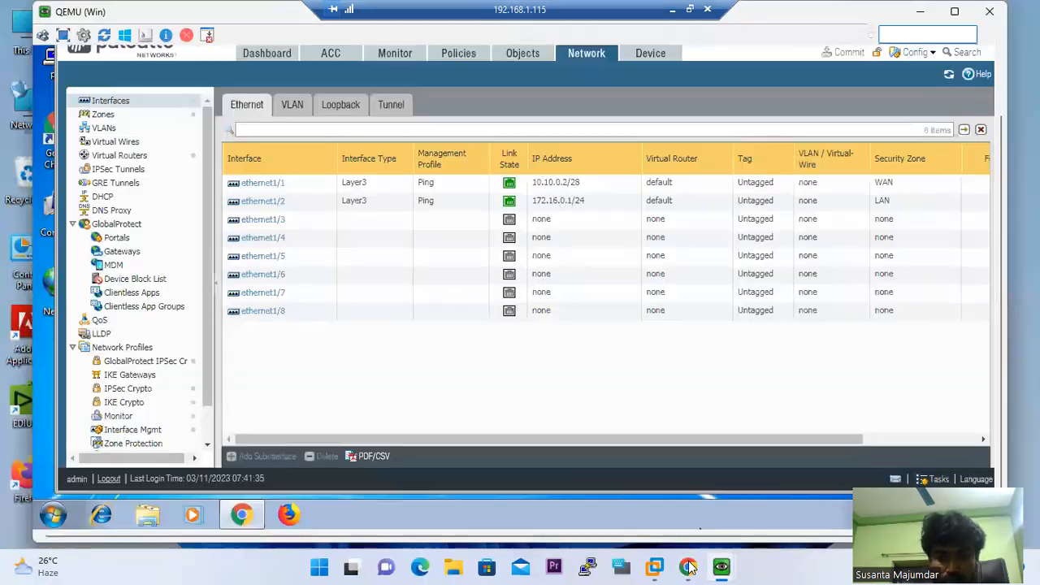
pyautogui.click(275, 223)
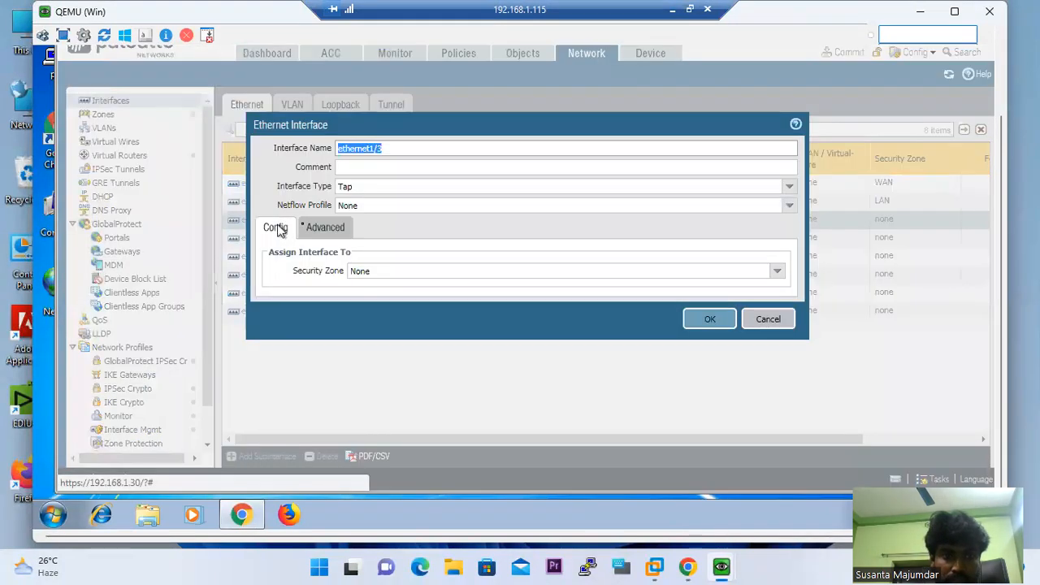
pyautogui.click(788, 189)
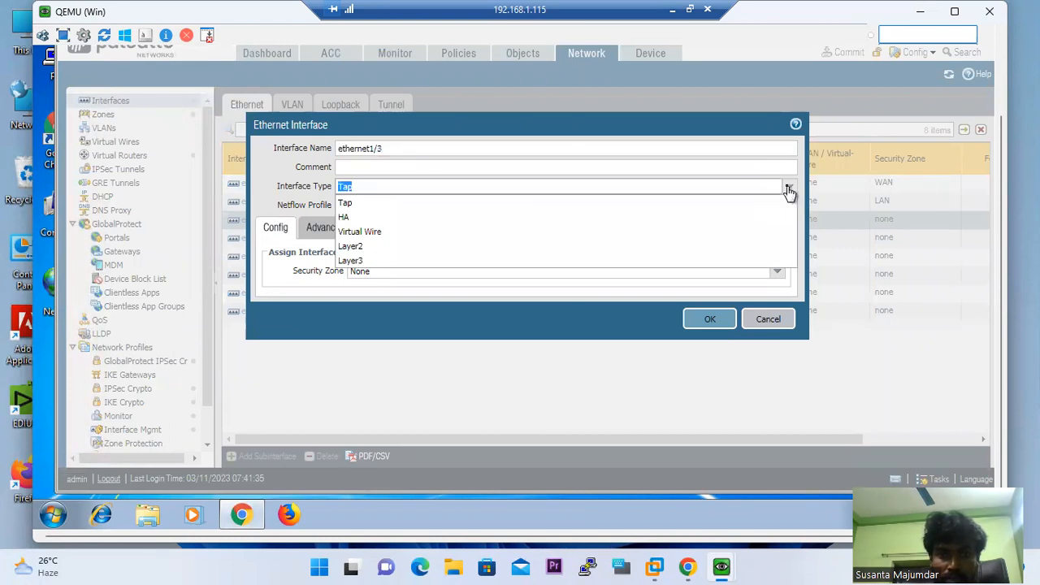
pyautogui.click(361, 260)
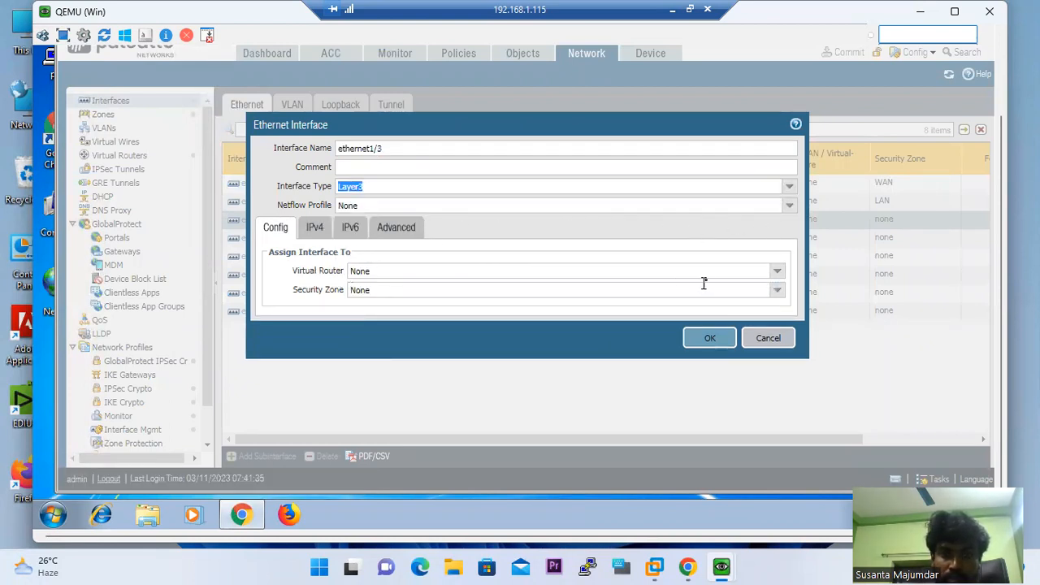
pyautogui.click(775, 272)
pyautogui.click(406, 302)
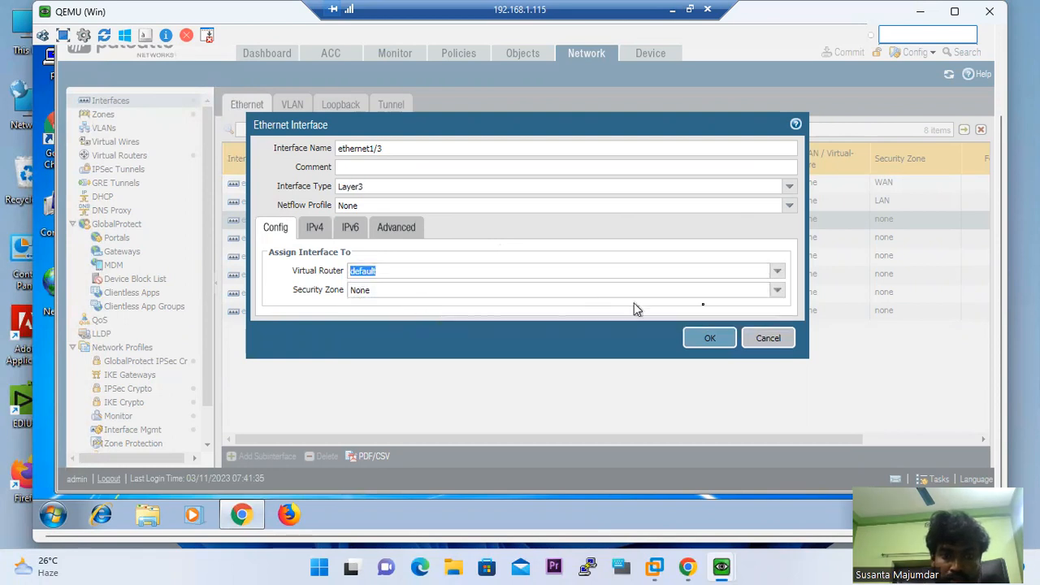
pyautogui.click(780, 291)
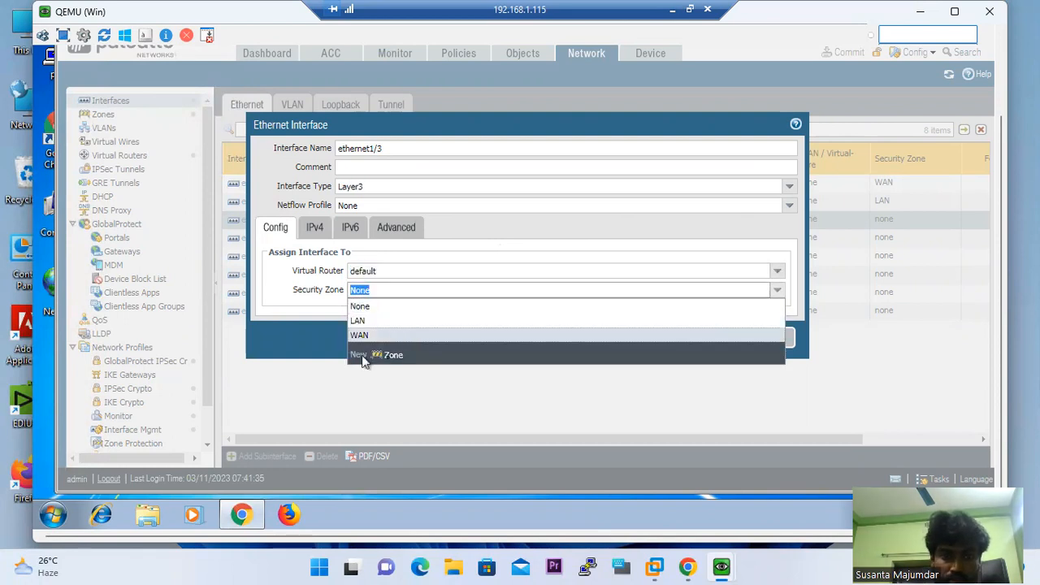
pyautogui.click(389, 358)
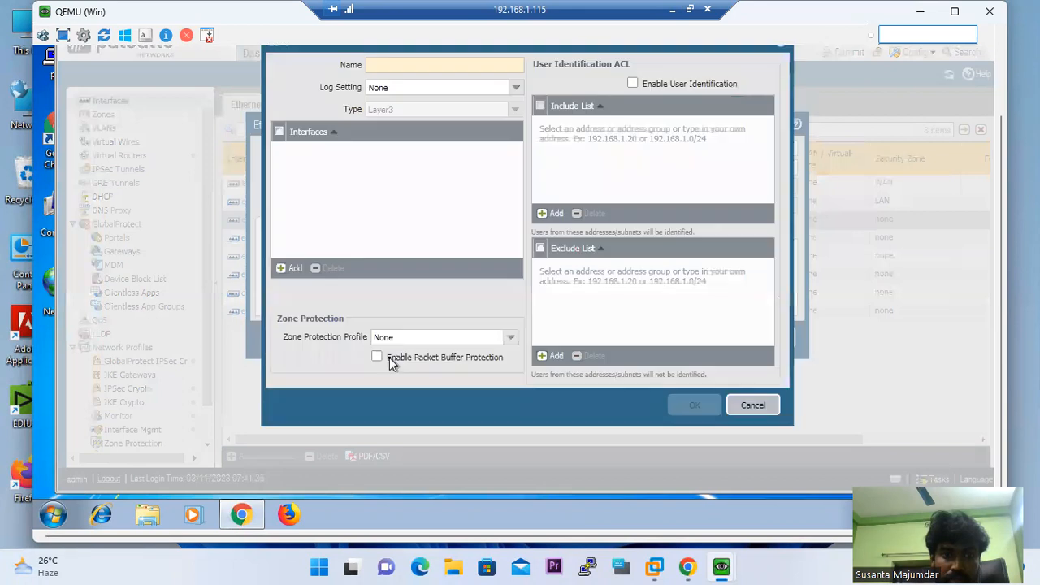
pyautogui.write('DMZ')
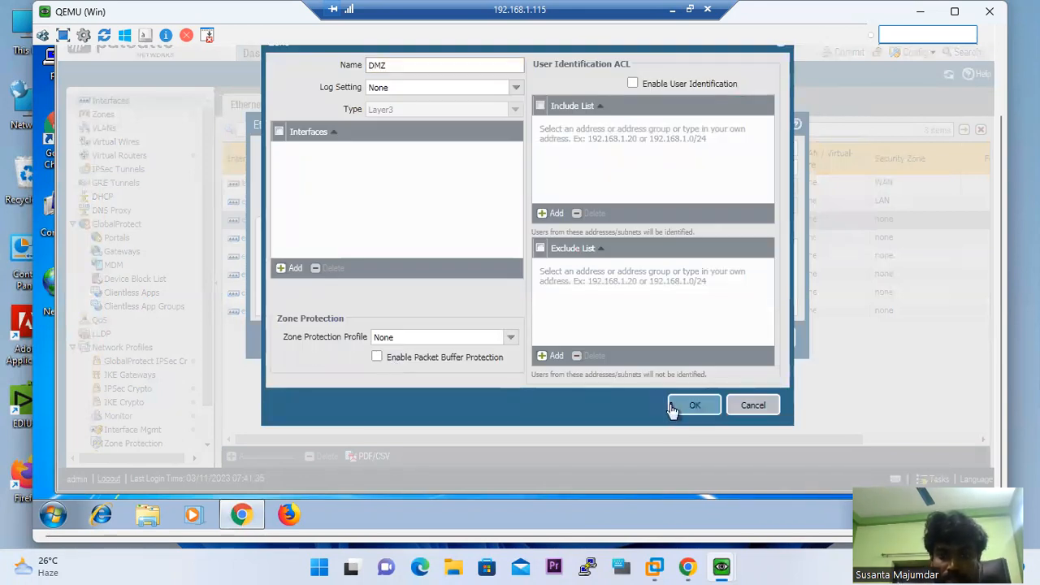
pyautogui.click(687, 411)
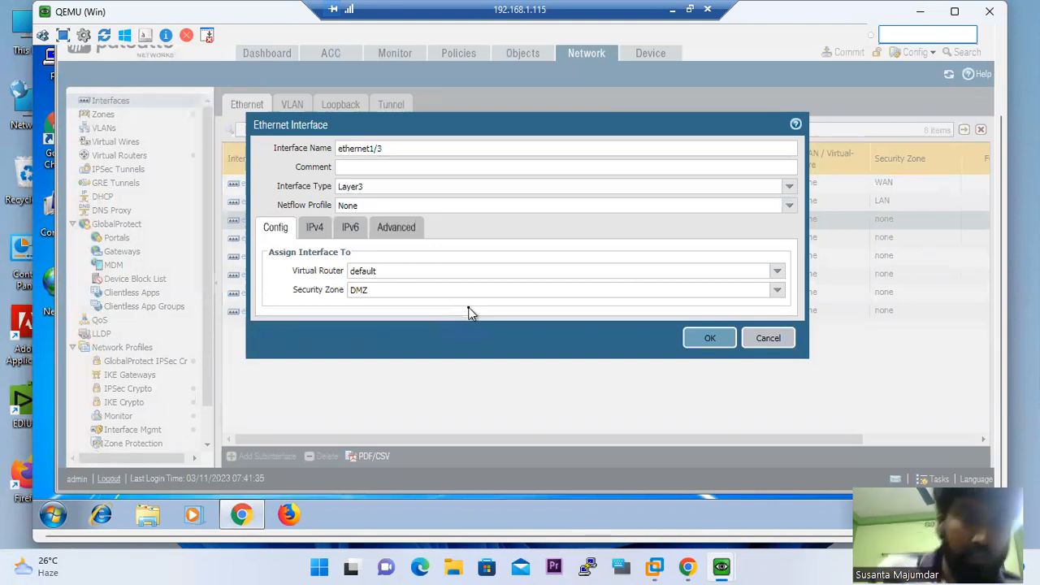
# Give ethernet1/3 IPv4 address 192.168.0.1/24 and the Ping management profile, then save it
pyautogui.click(313, 235)
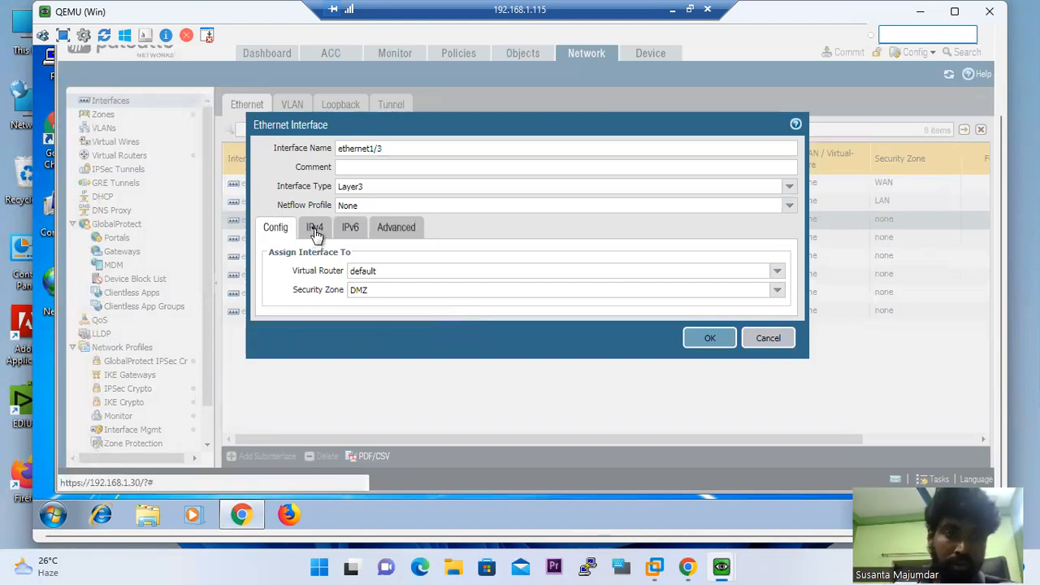
pyautogui.click(280, 373)
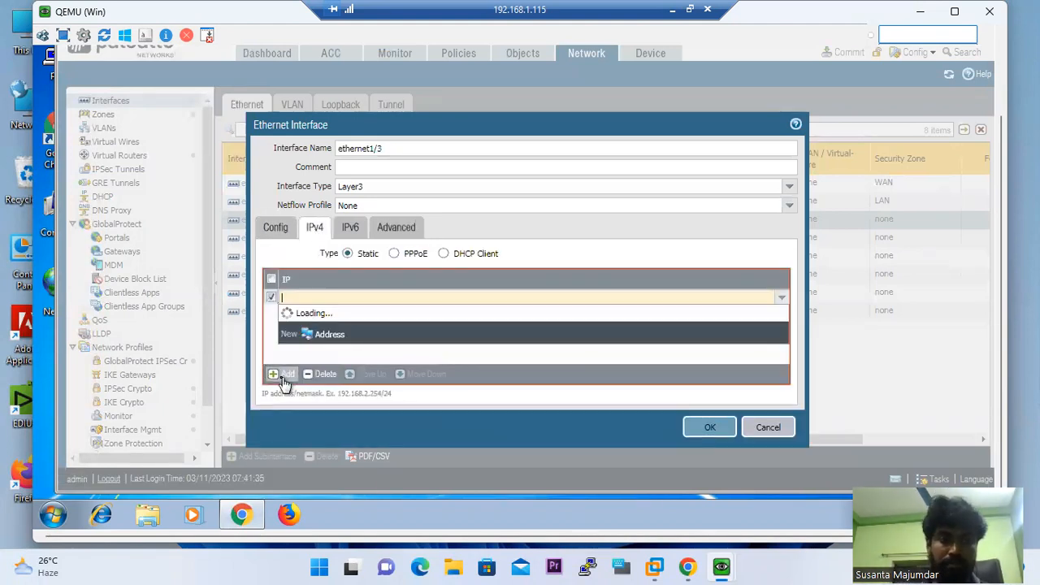
pyautogui.write('192.16')
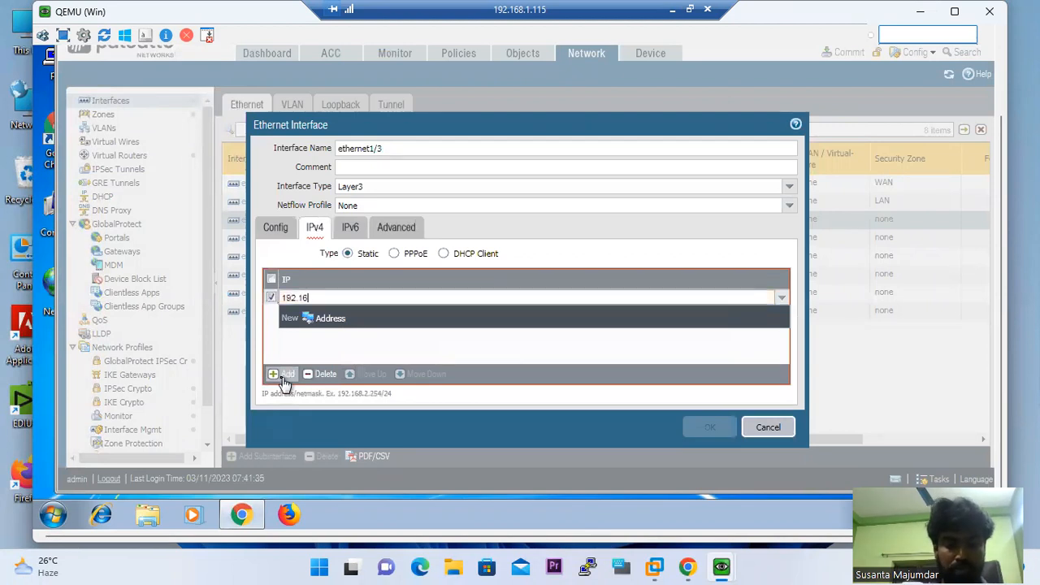
pyautogui.write('8.0.1/24')
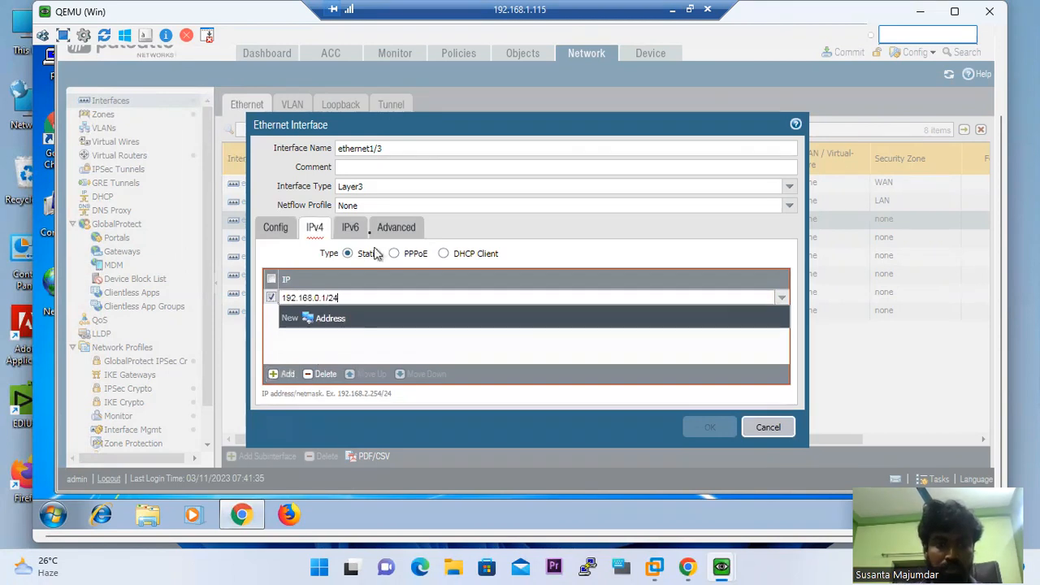
pyautogui.click(409, 235)
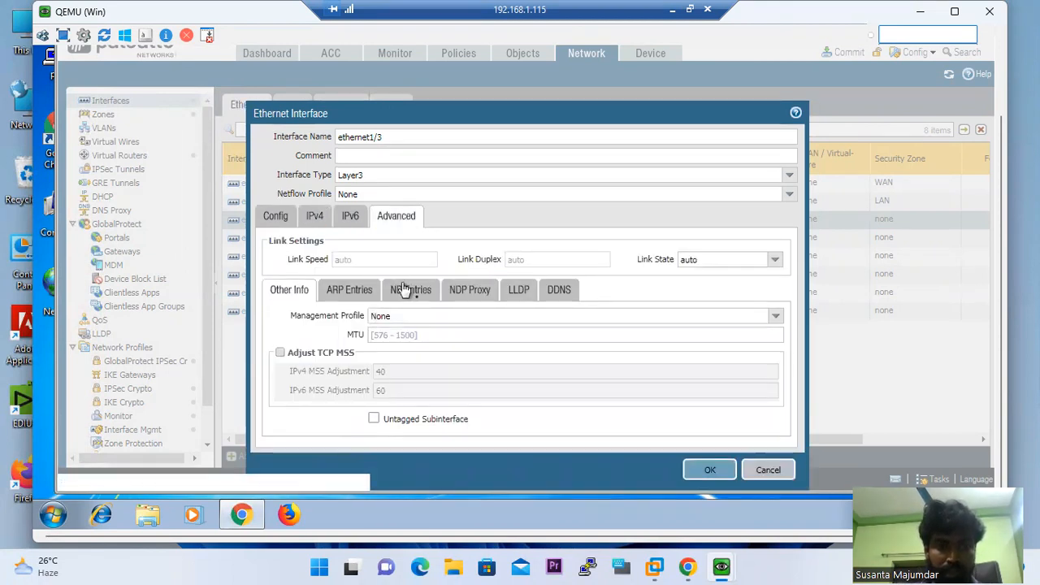
pyautogui.click(775, 317)
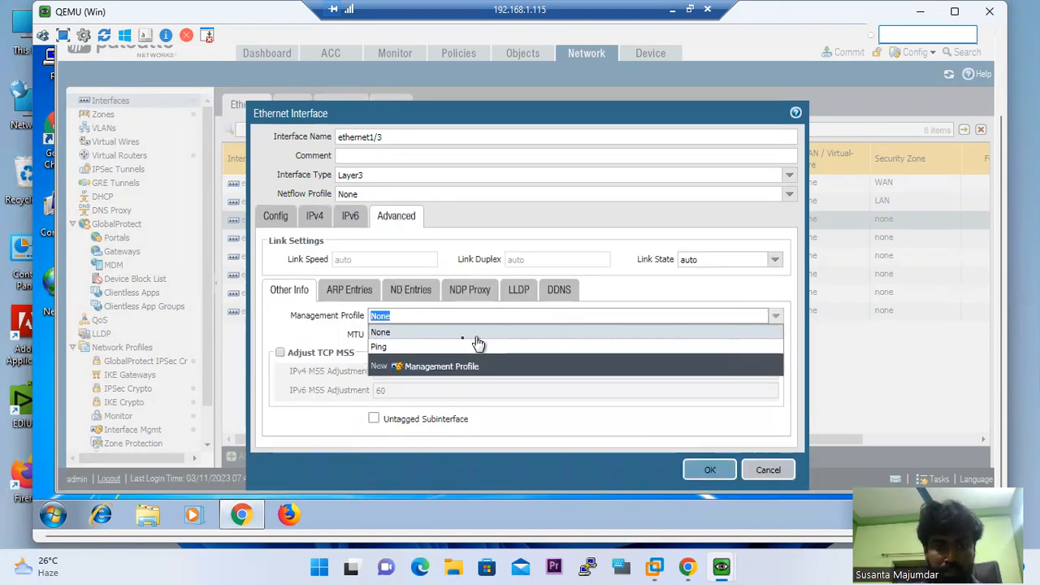
pyautogui.click(417, 343)
pyautogui.click(315, 330)
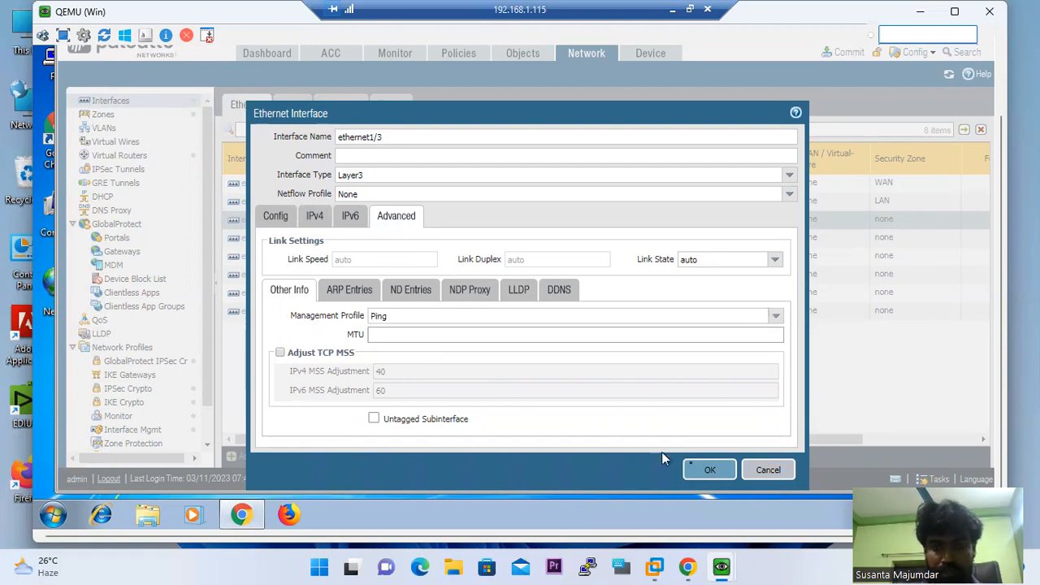
pyautogui.click(707, 471)
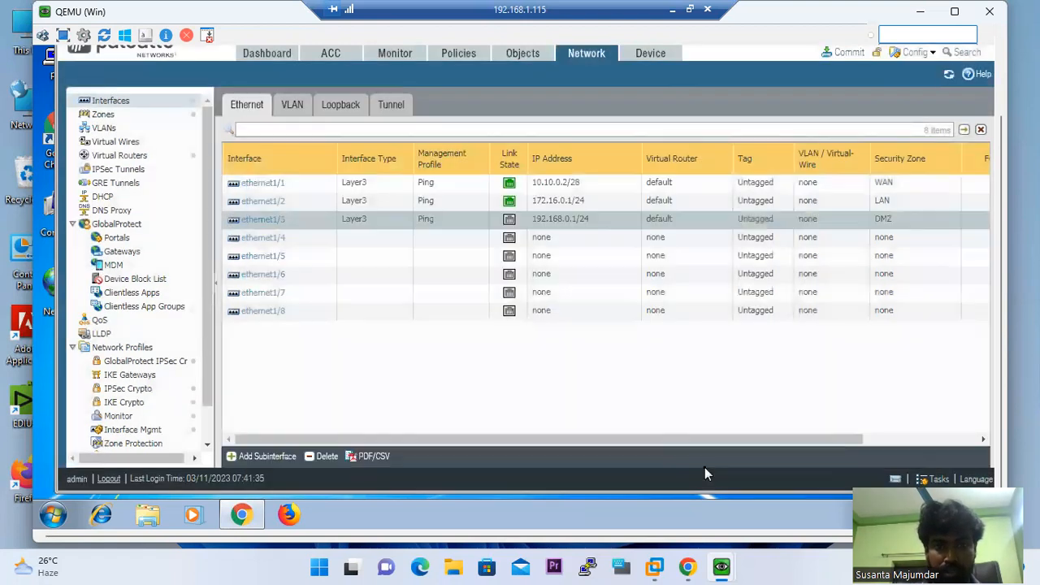
# Commit the pending ethernet1/3 DMZ interface changes in PAN-OS, then return to the EVE-NG topology
pyautogui.click(845, 52)
pyautogui.click(665, 431)
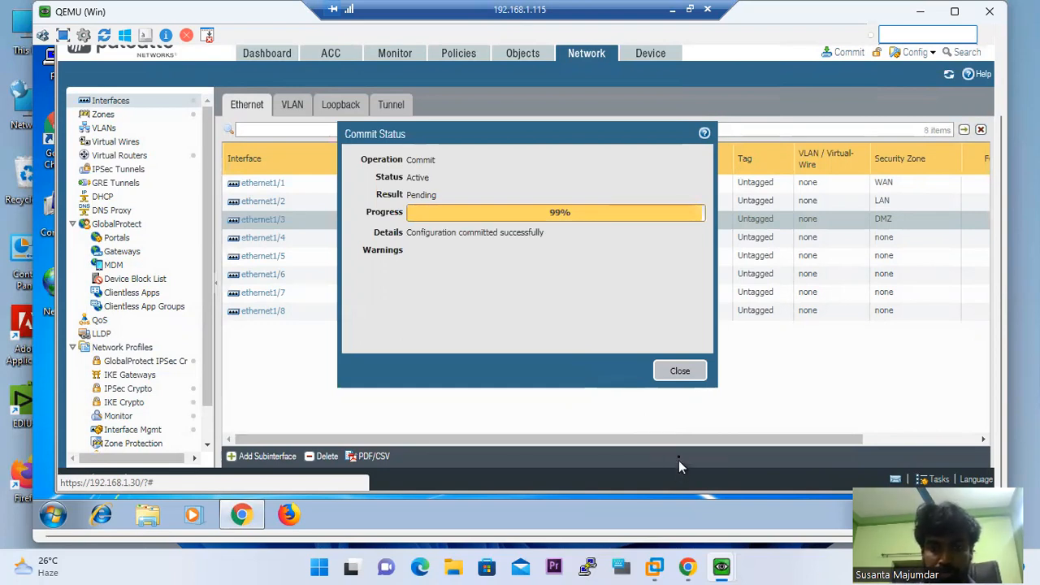
pyautogui.click(686, 566)
# On the Windows Server VM, close Ethernet Status and disable then re-enable the Ethernet adapter
pyautogui.moveTo(720, 567)
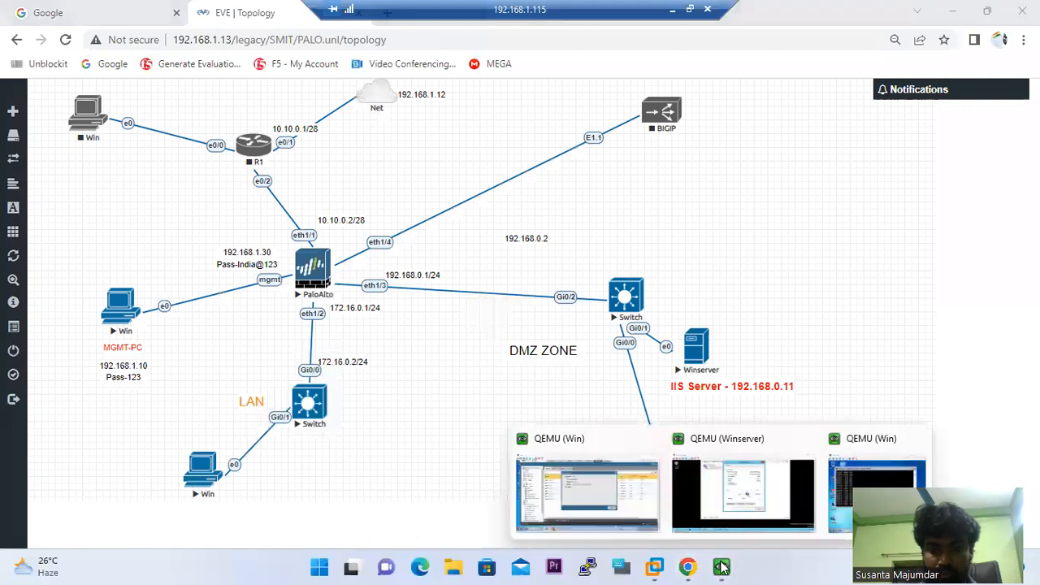
pyautogui.click(727, 451)
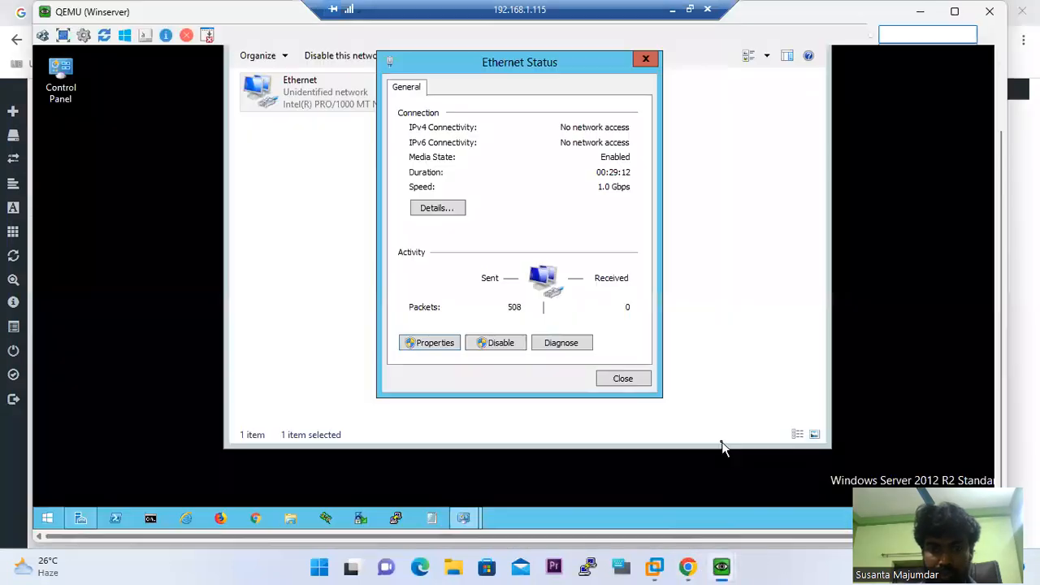
pyautogui.click(622, 379)
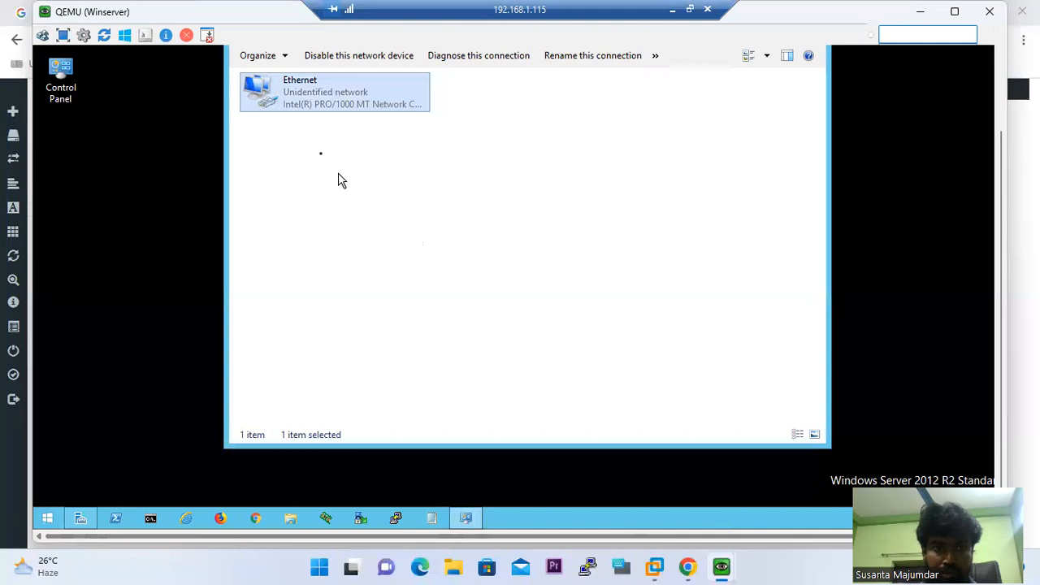
pyautogui.rightClick(274, 99)
pyautogui.click(306, 106)
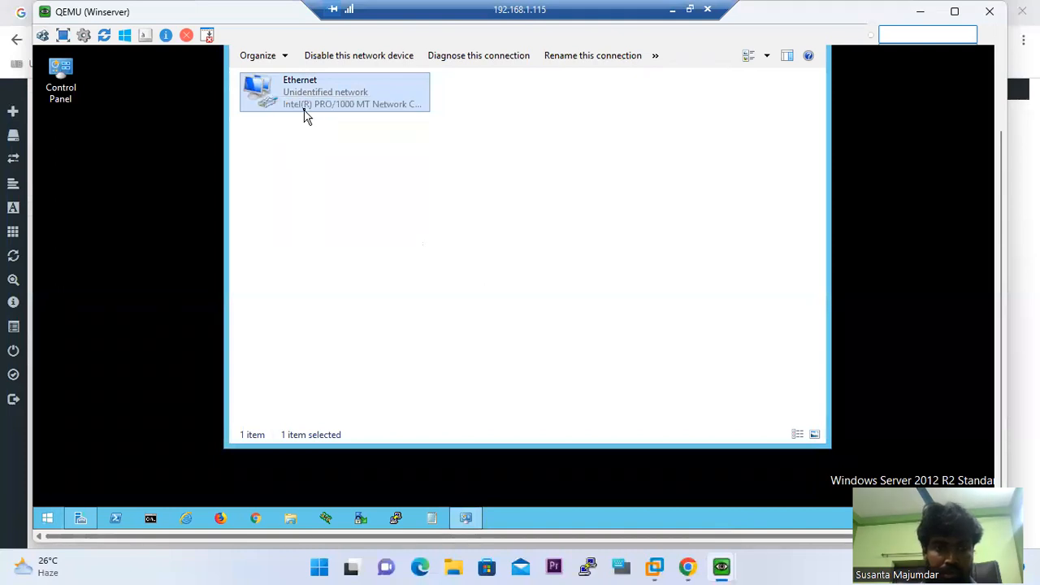
pyautogui.rightClick(286, 102)
pyautogui.click(309, 108)
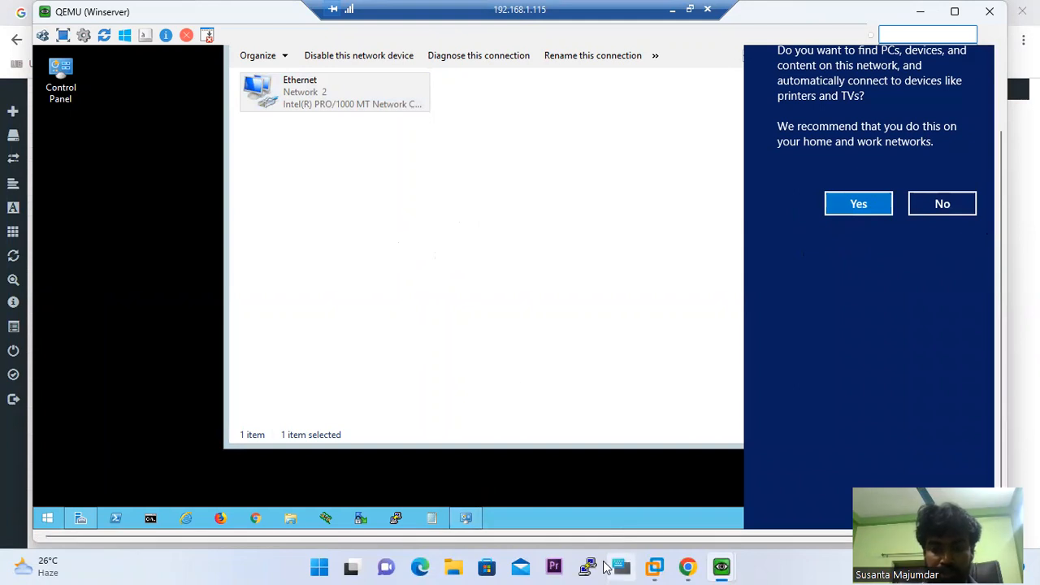
# Bring the Windows 7 client's continuous ping to 192.168.0.10 back into view
pyautogui.moveTo(715, 566)
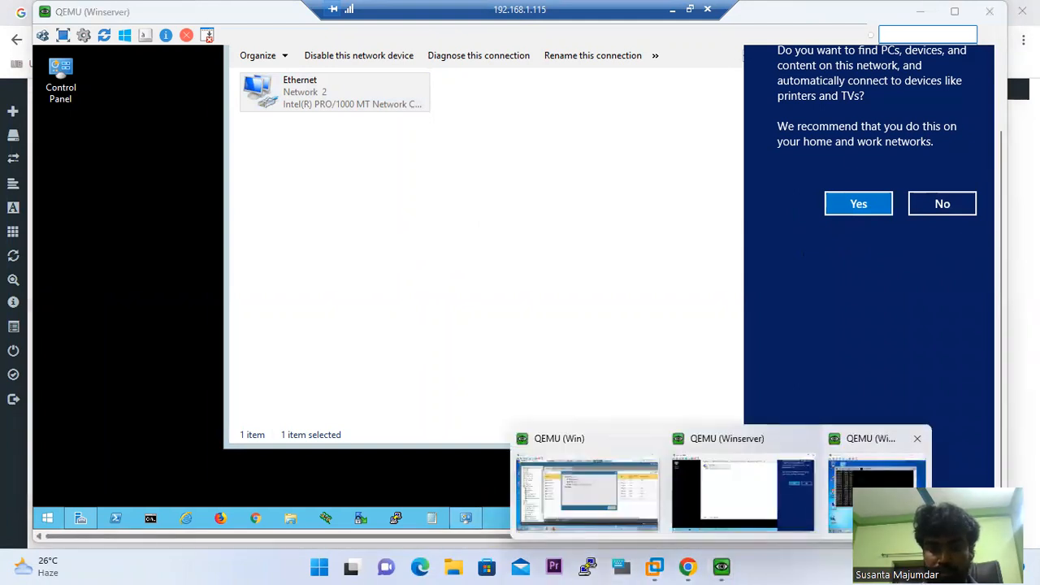
pyautogui.click(587, 488)
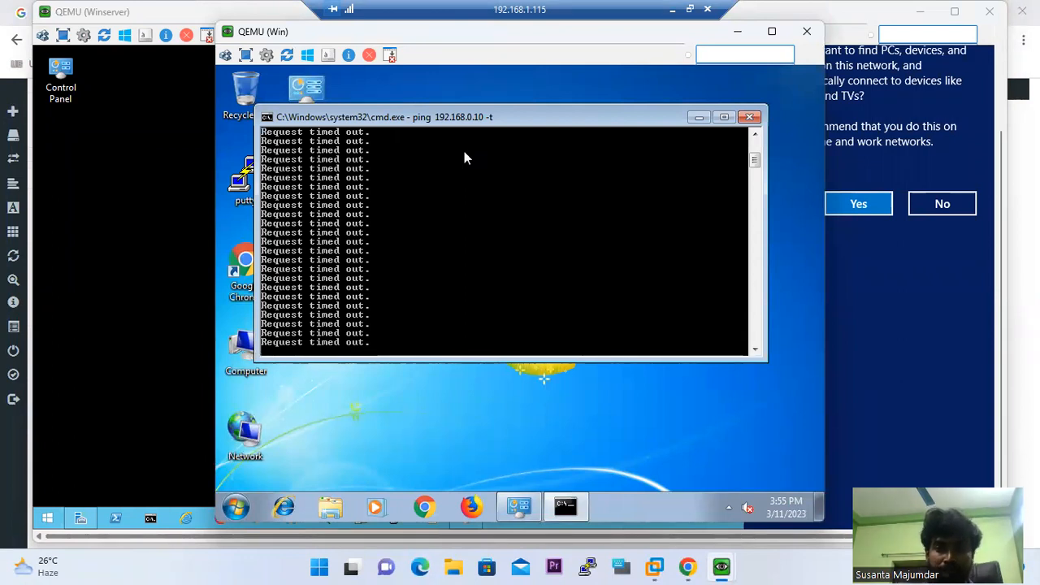
pyautogui.moveTo(658, 568)
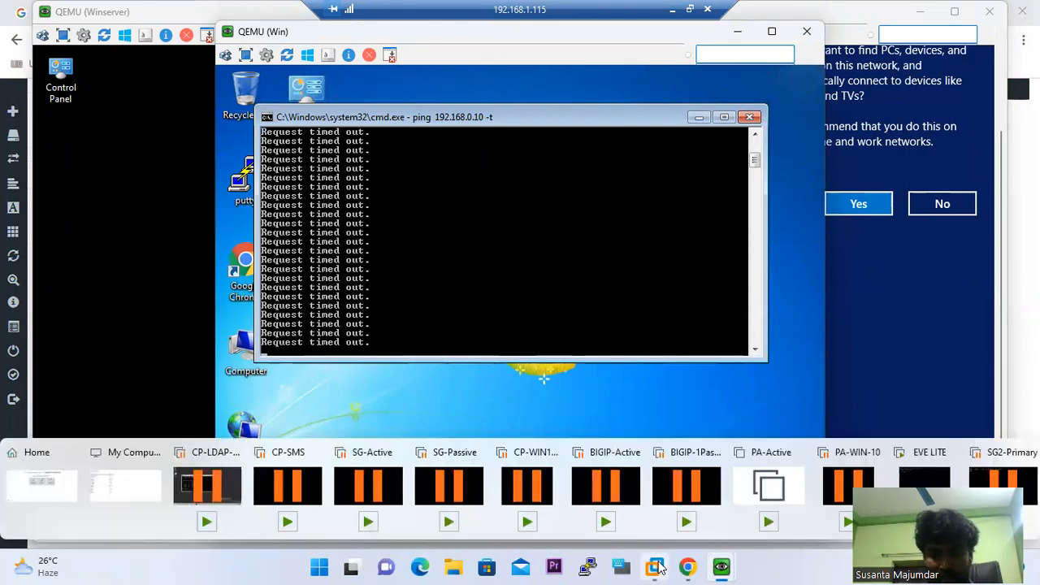
# Rearrange the EVE-NG labels: 192.168.0.11 under the lower server, 192.168.0.10 beside the upper
pyautogui.click(687, 568)
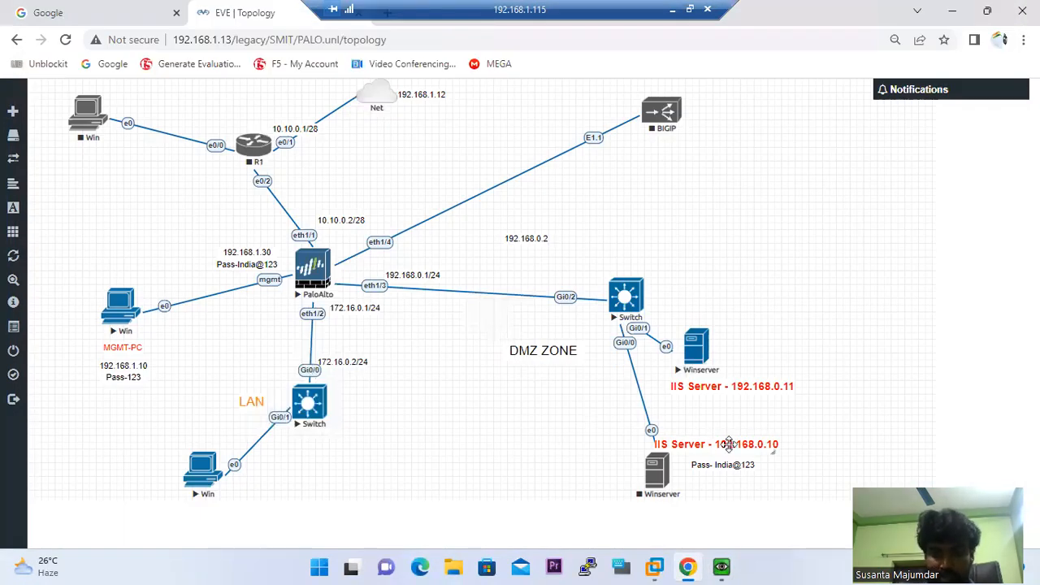
pyautogui.moveTo(772, 390); pyautogui.dragTo(789, 498)
pyautogui.moveTo(764, 447); pyautogui.dragTo(823, 348)
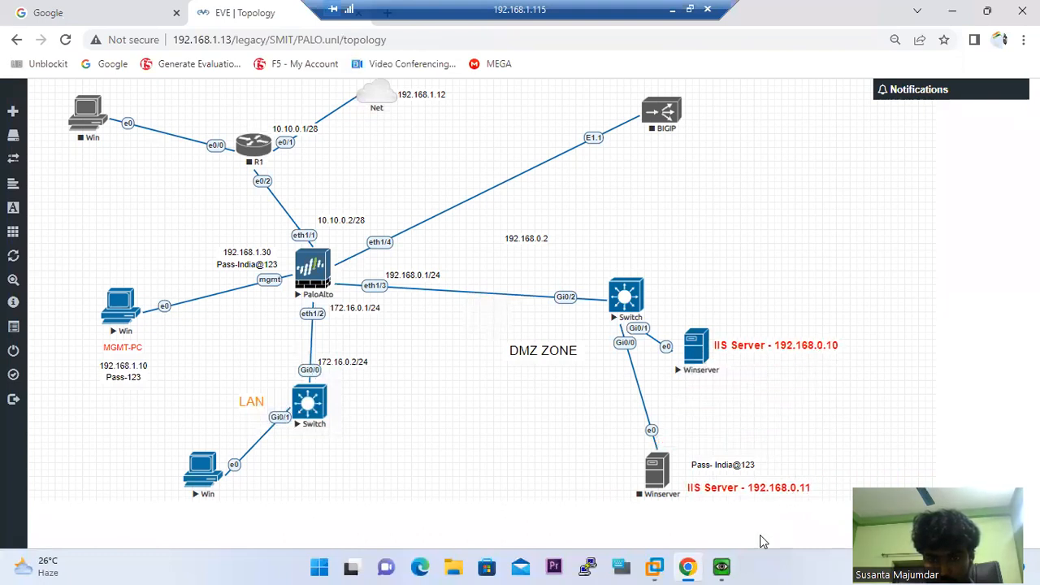
pyautogui.click(821, 511)
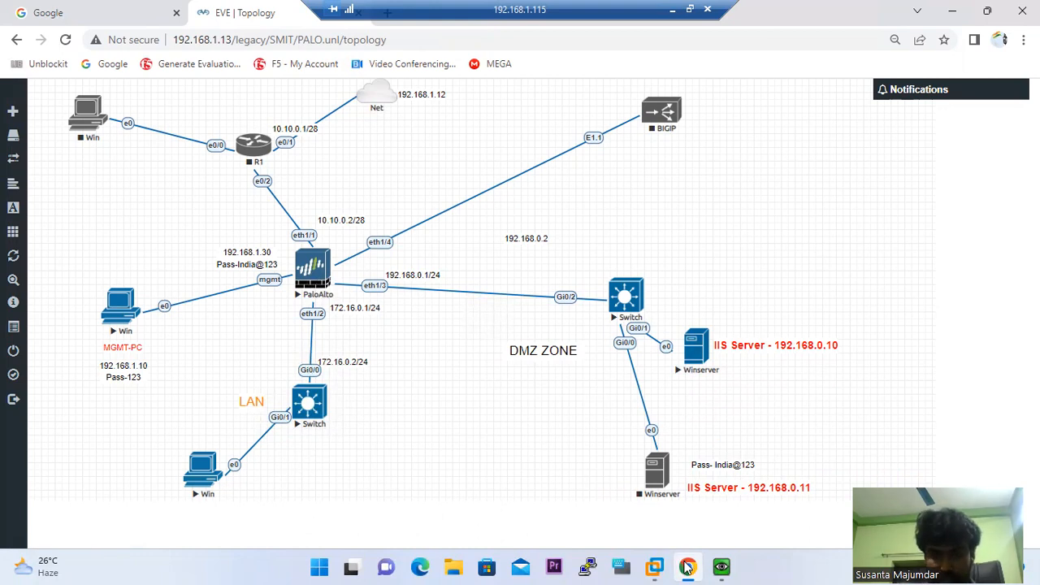
# Dismiss the commit result and open the PAN-OS Policies > Security rule list
pyautogui.moveTo(721, 566)
pyautogui.click(625, 503)
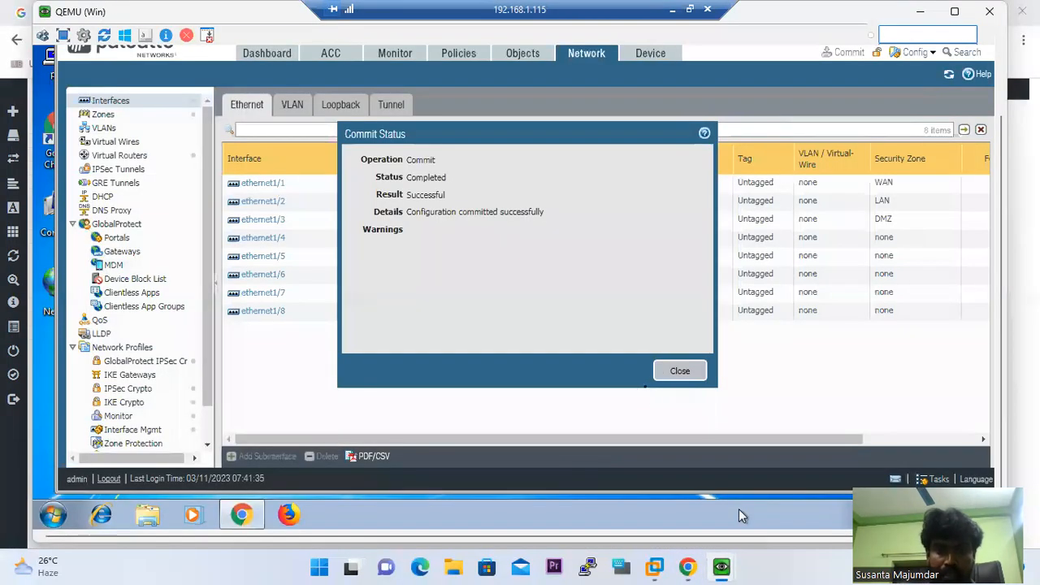
pyautogui.click(668, 379)
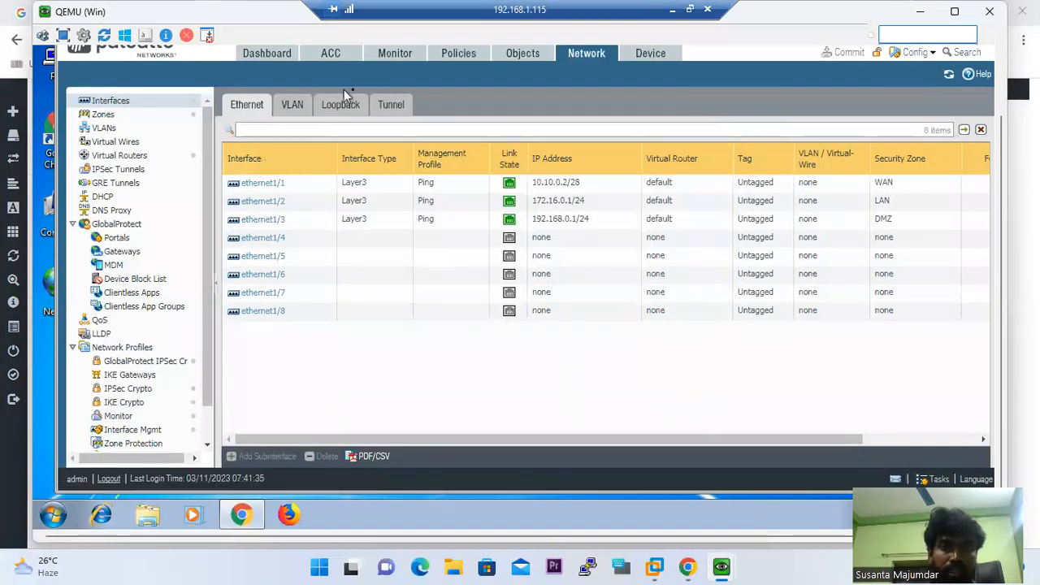
pyautogui.click(460, 54)
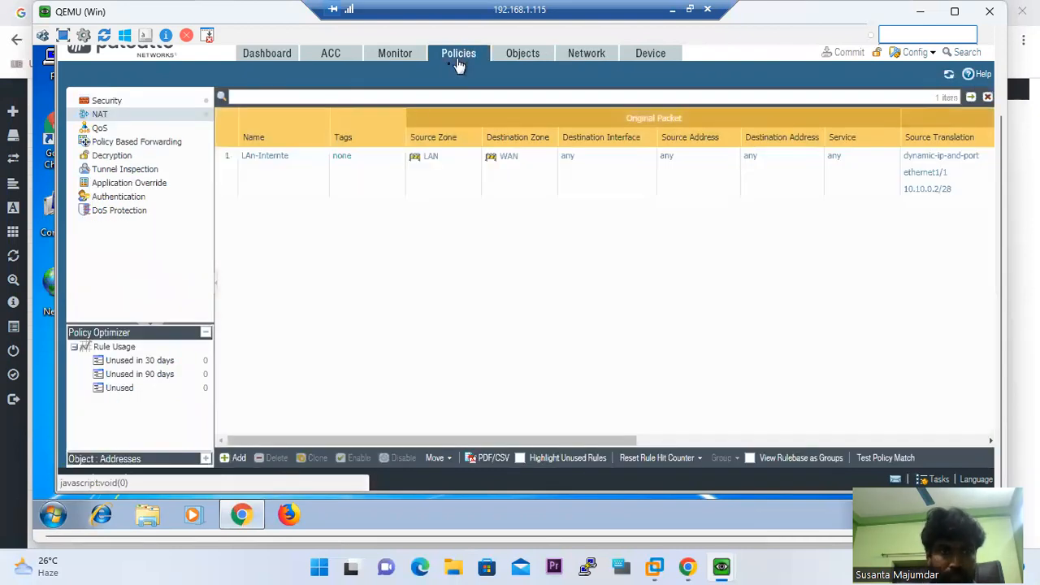
pyautogui.click(122, 106)
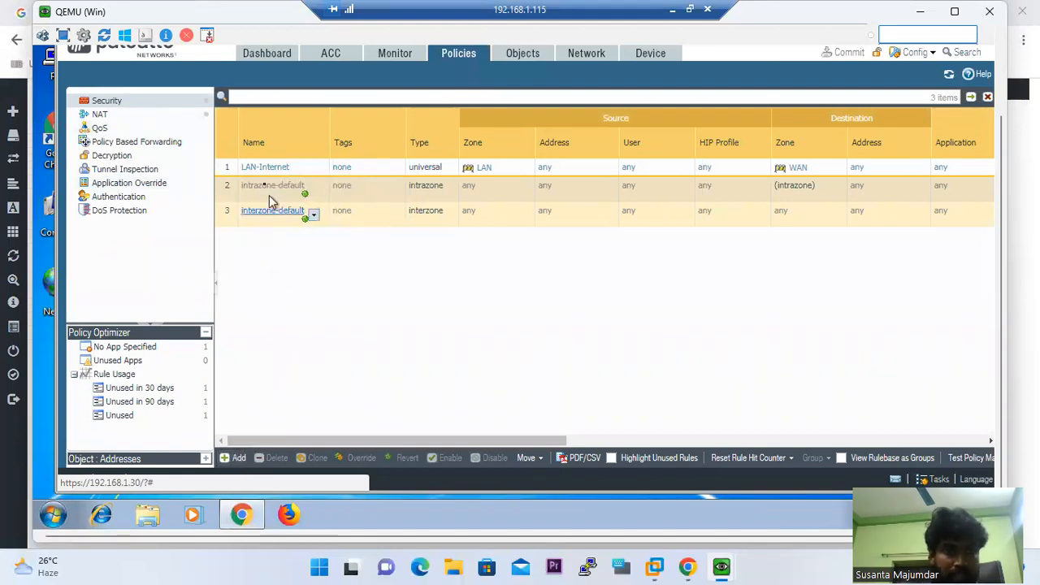
pyautogui.click(231, 167)
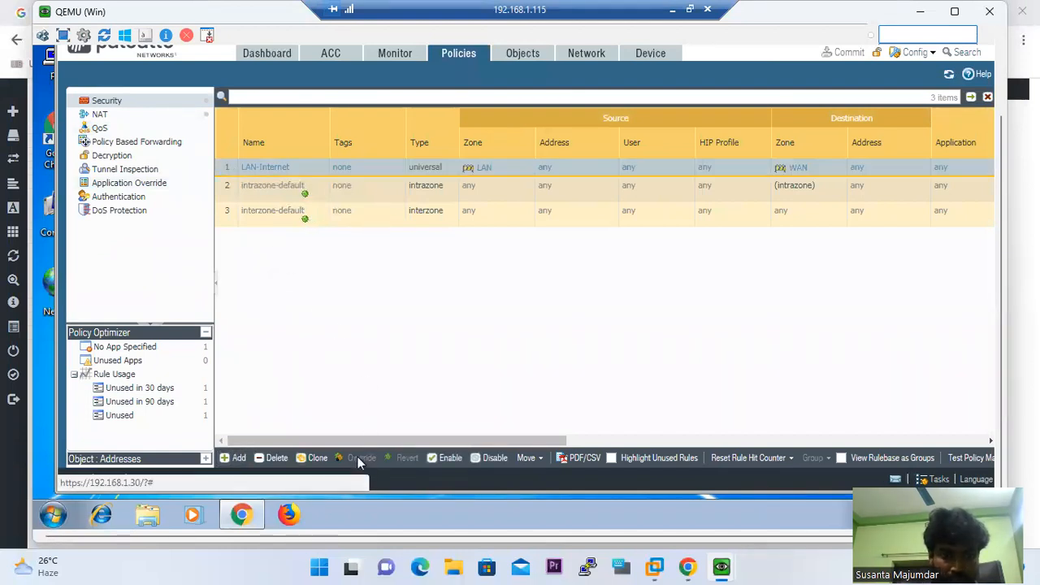
# Add a new security rule named LAN-DMZ with the description 'Lan to DMZ access'
pyautogui.click(239, 459)
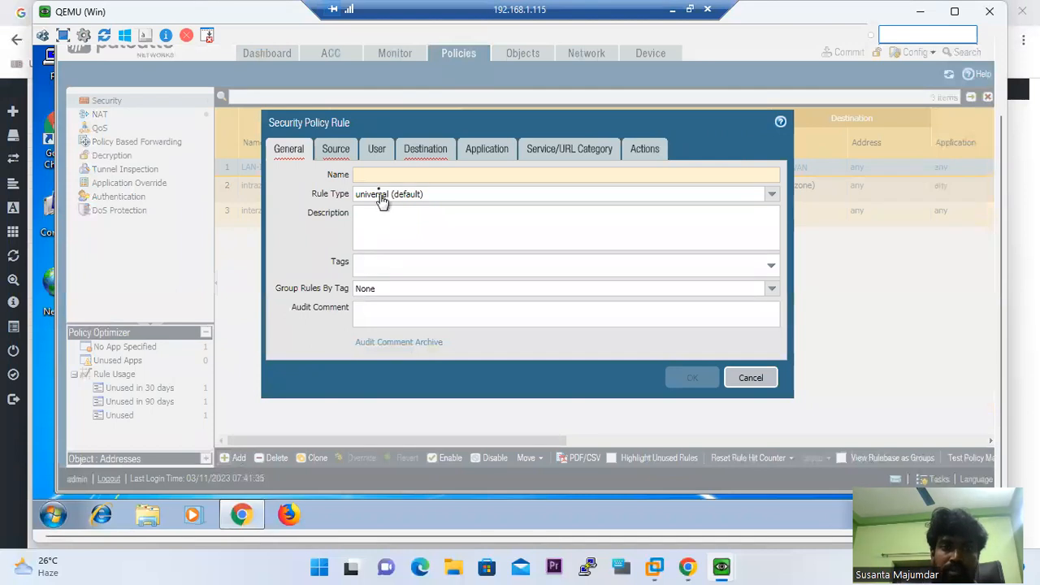
pyautogui.write('LA')
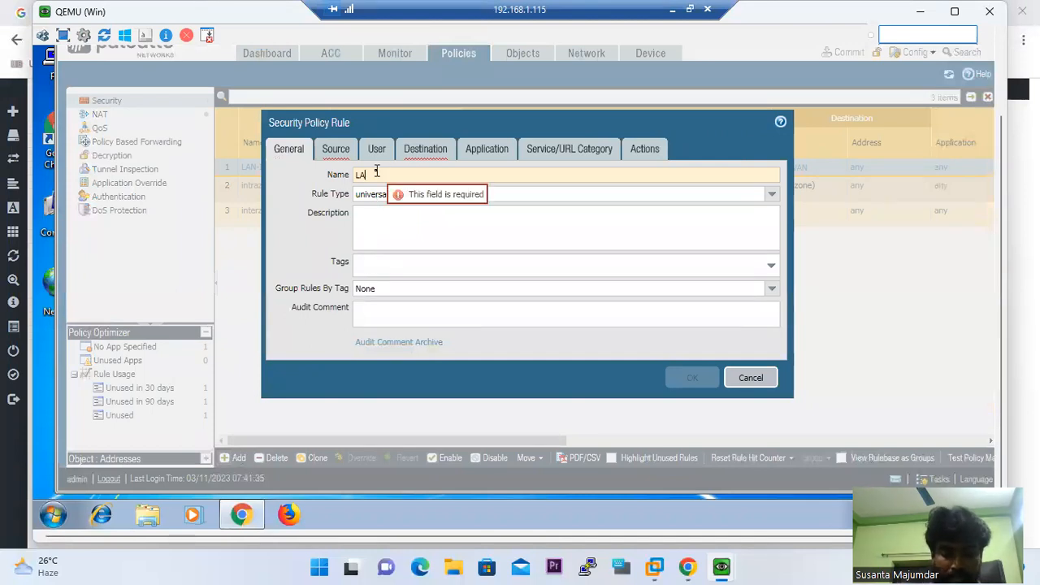
pyautogui.write('N-BMZ')
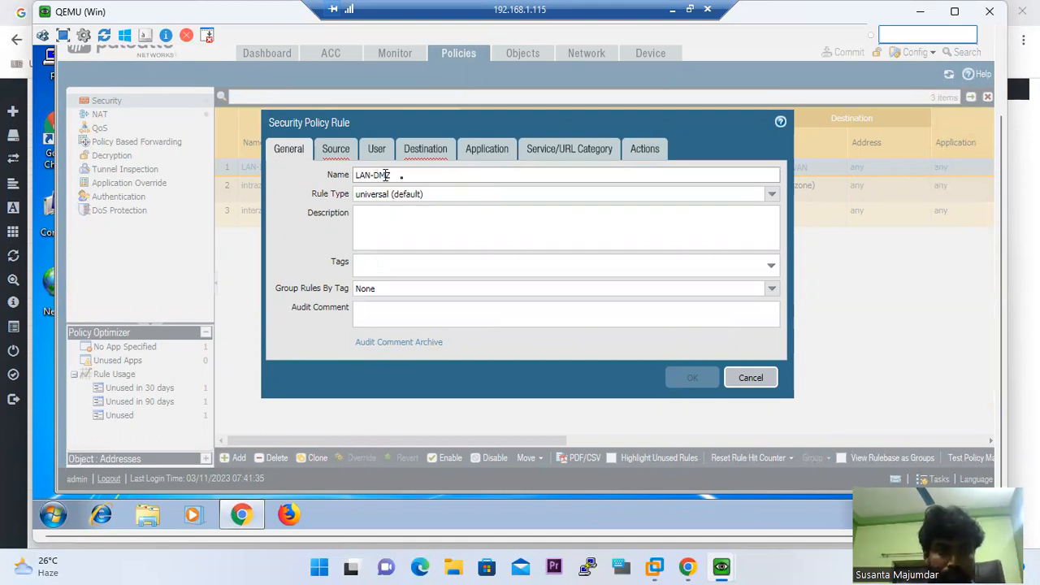
pyautogui.click(770, 267)
pyautogui.click(312, 245)
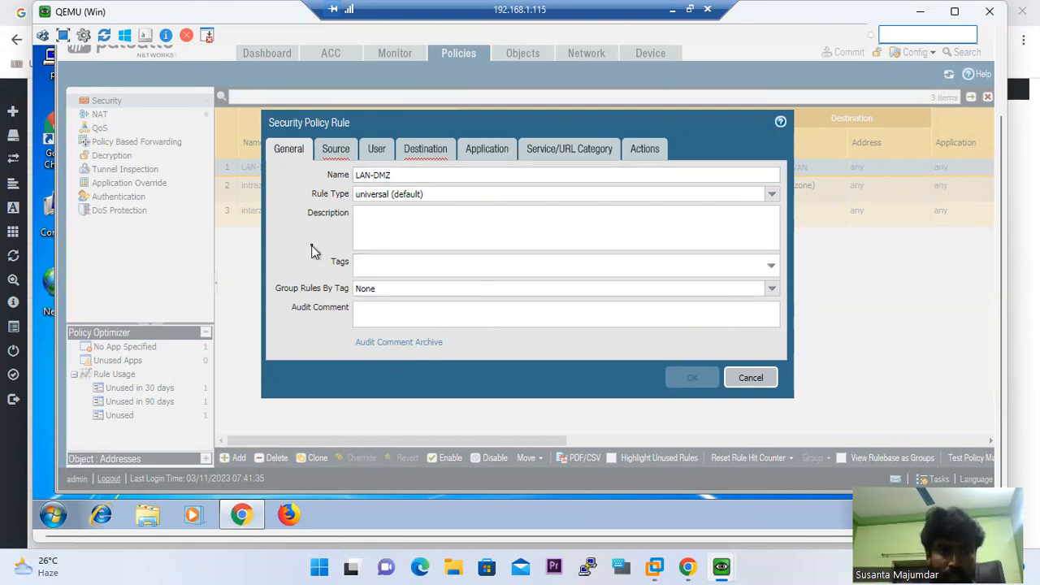
pyautogui.click(373, 224)
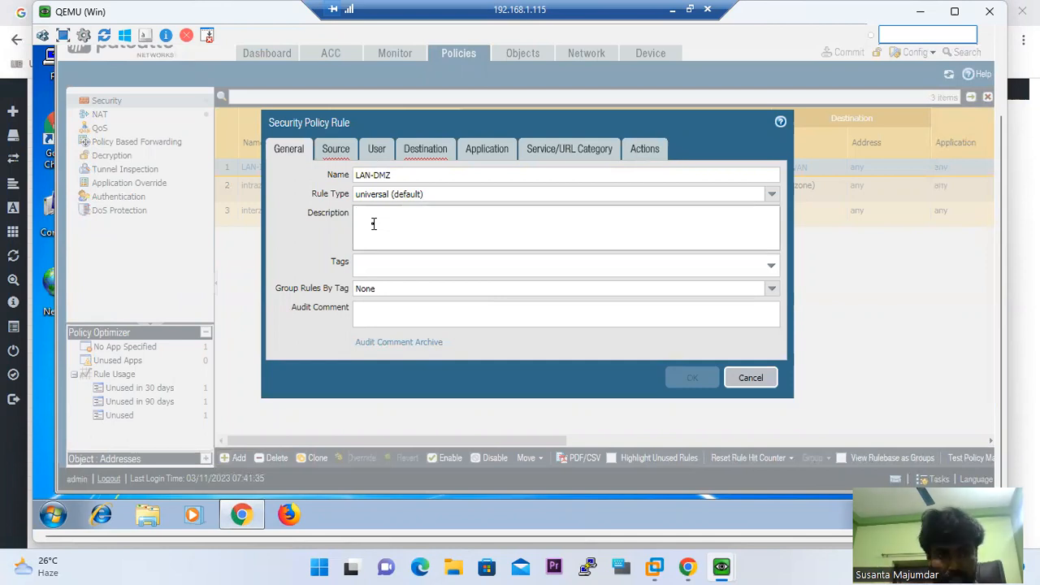
pyautogui.write('Lan to DMZ access')
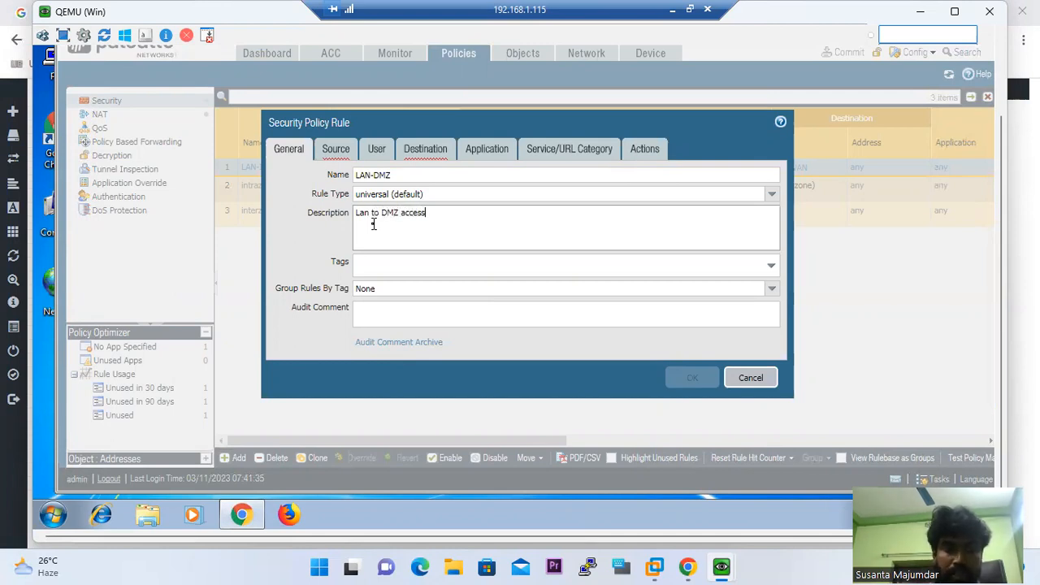
pyautogui.write(' -')
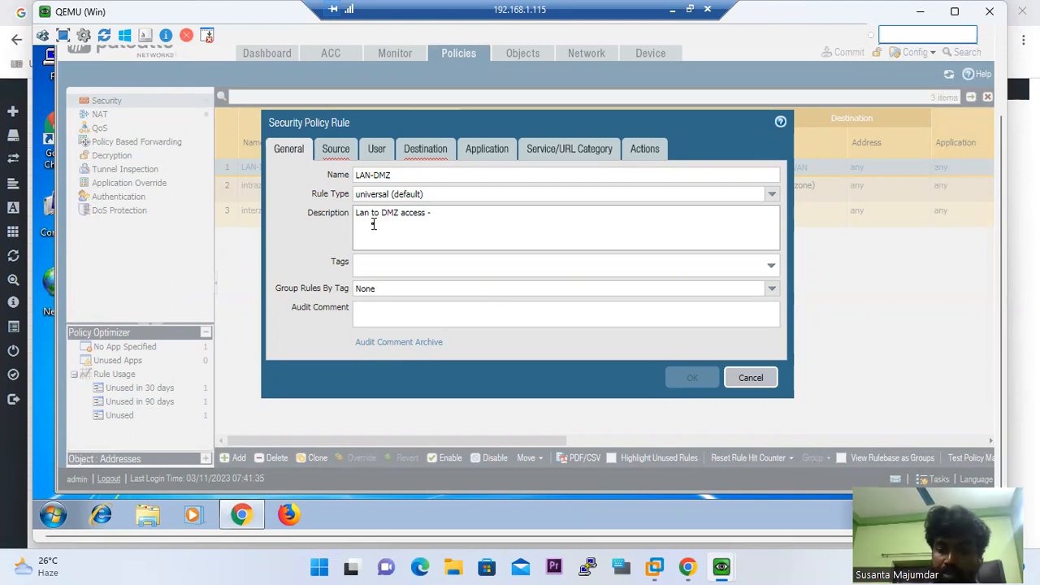
pyautogui.press('BackSpace')
pyautogui.press('BackSpace')
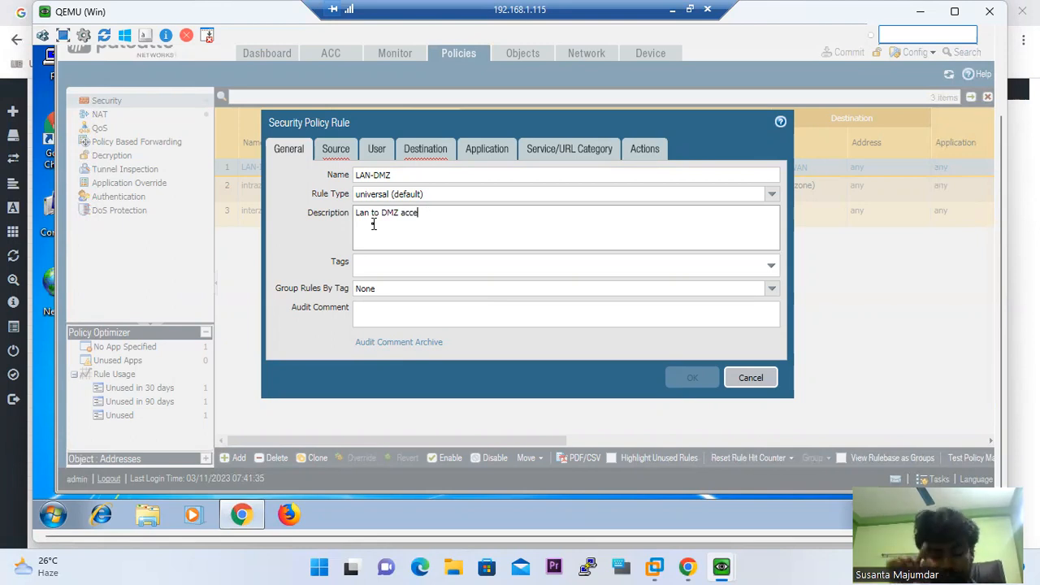
pyautogui.click(340, 149)
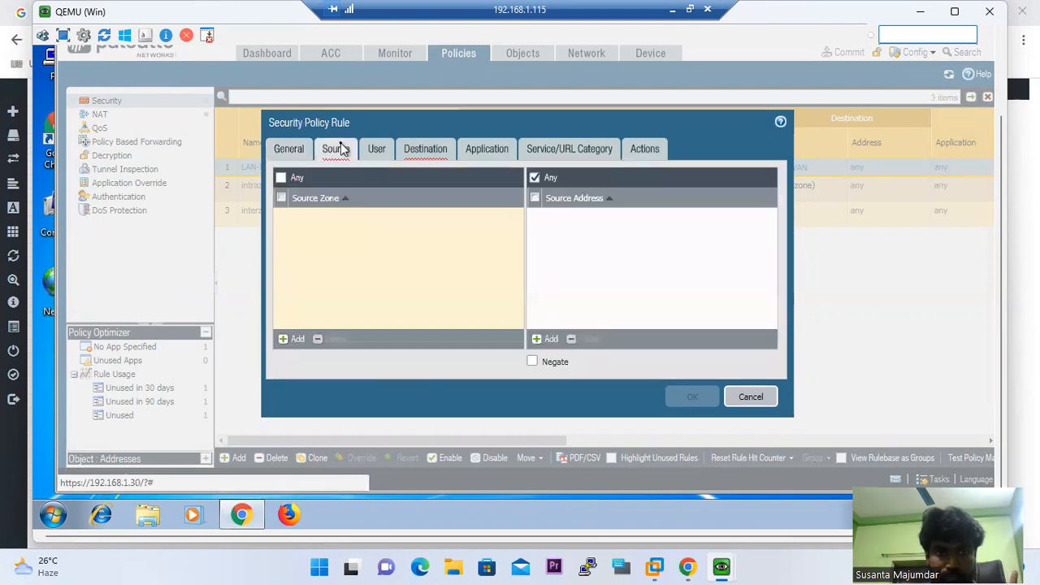
# Set the LAN-DMZ rule's source zone to LAN, keeping the source address as Any
pyautogui.click(296, 339)
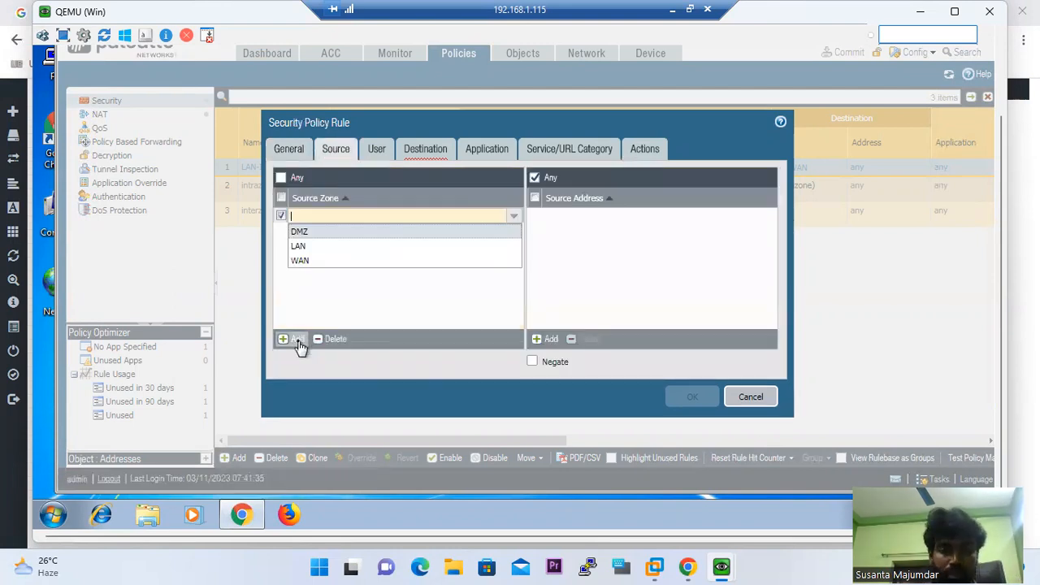
pyautogui.click(300, 245)
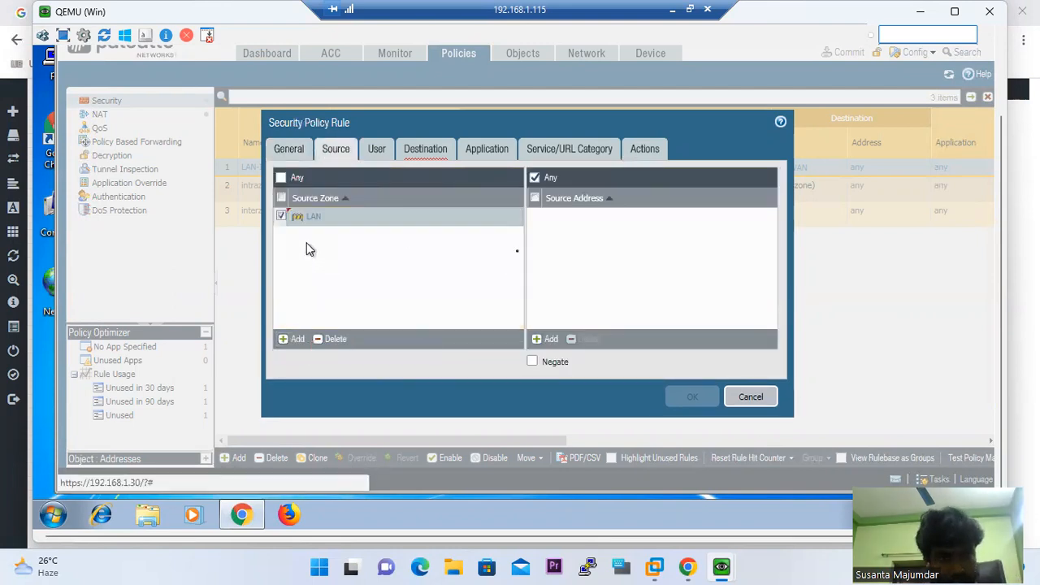
pyautogui.click(549, 340)
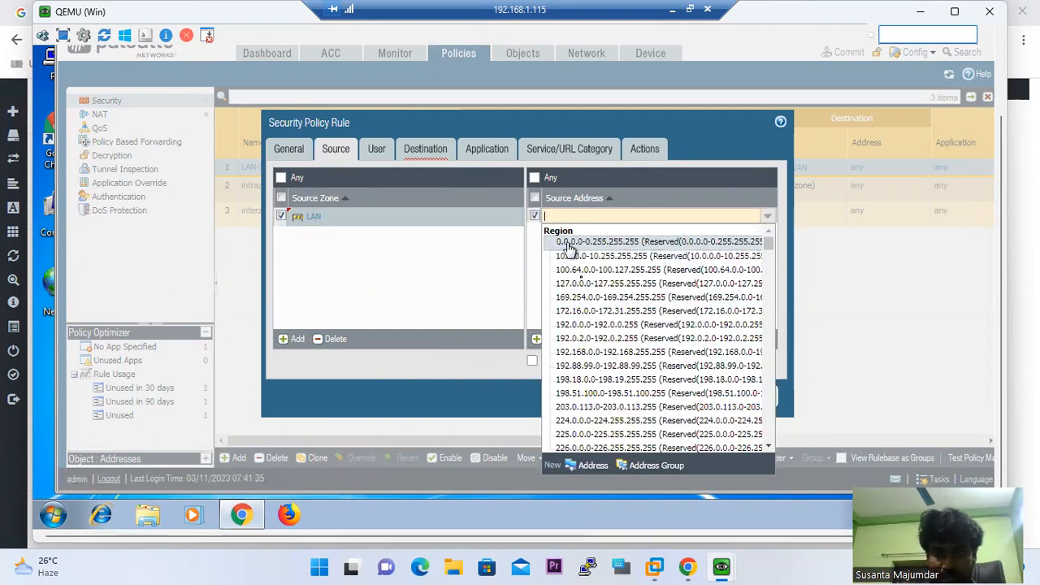
pyautogui.click(591, 467)
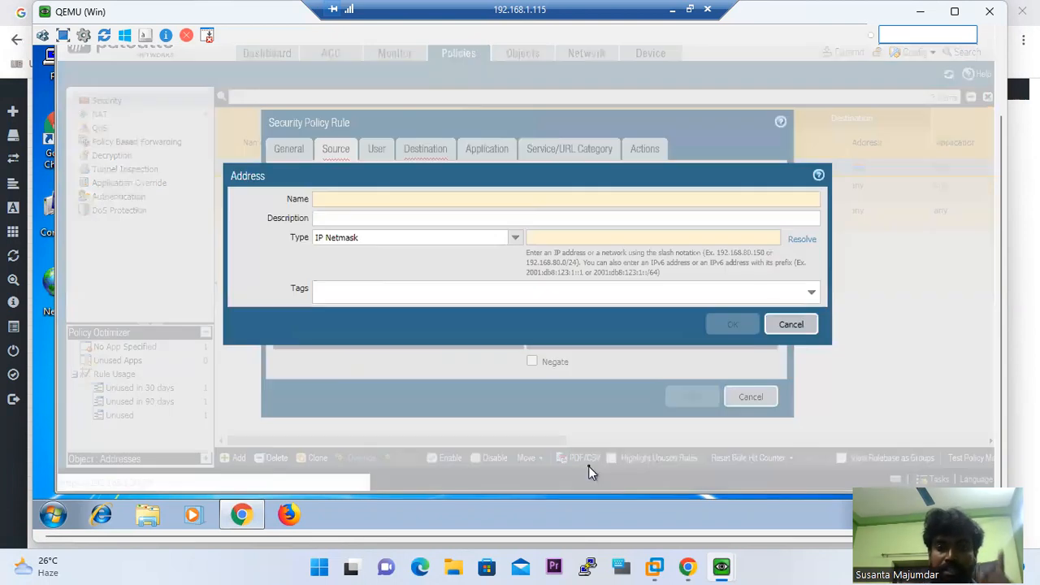
pyautogui.click(792, 326)
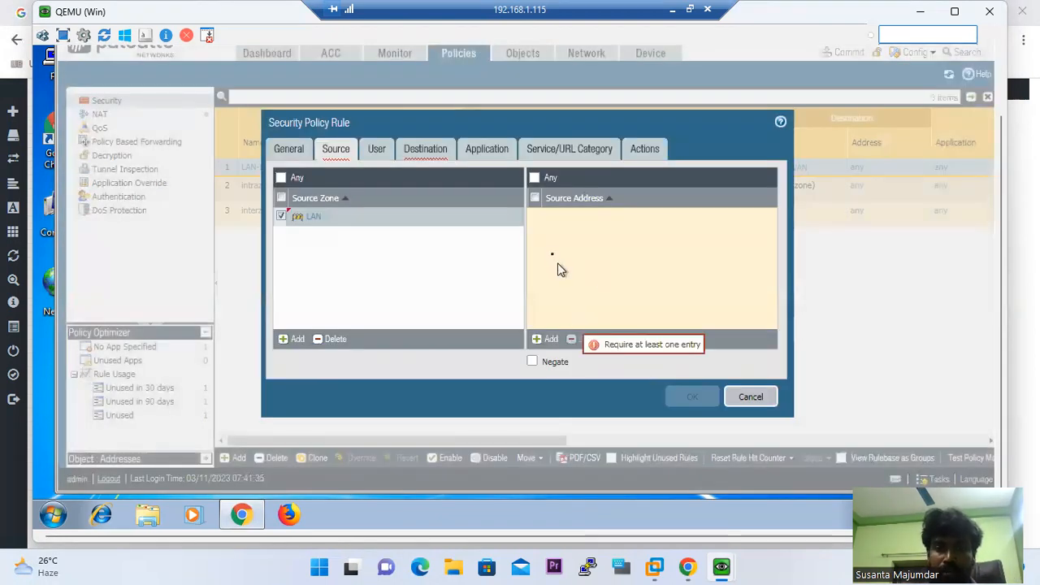
pyautogui.click(535, 178)
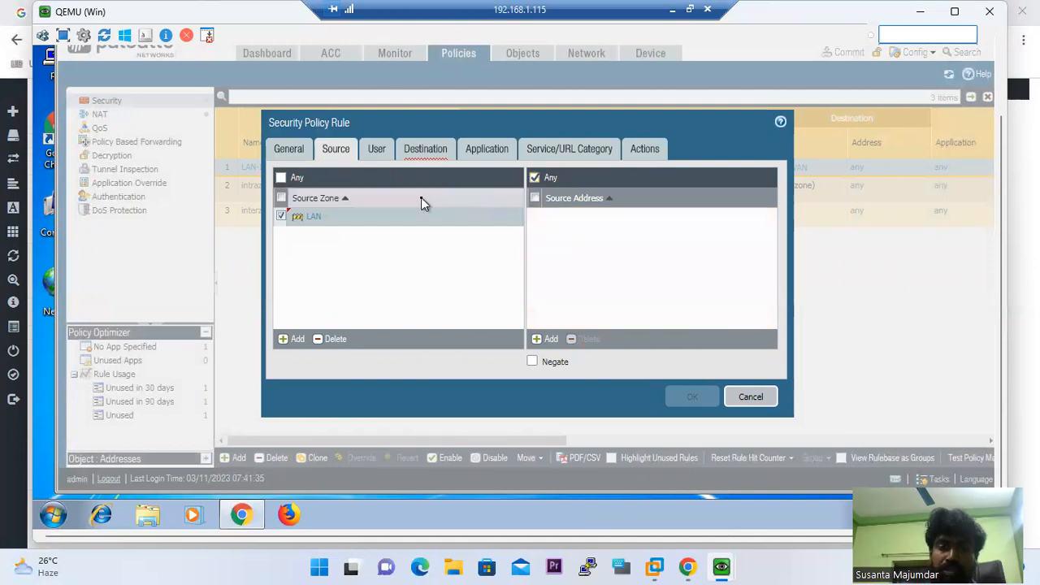
pyautogui.click(376, 149)
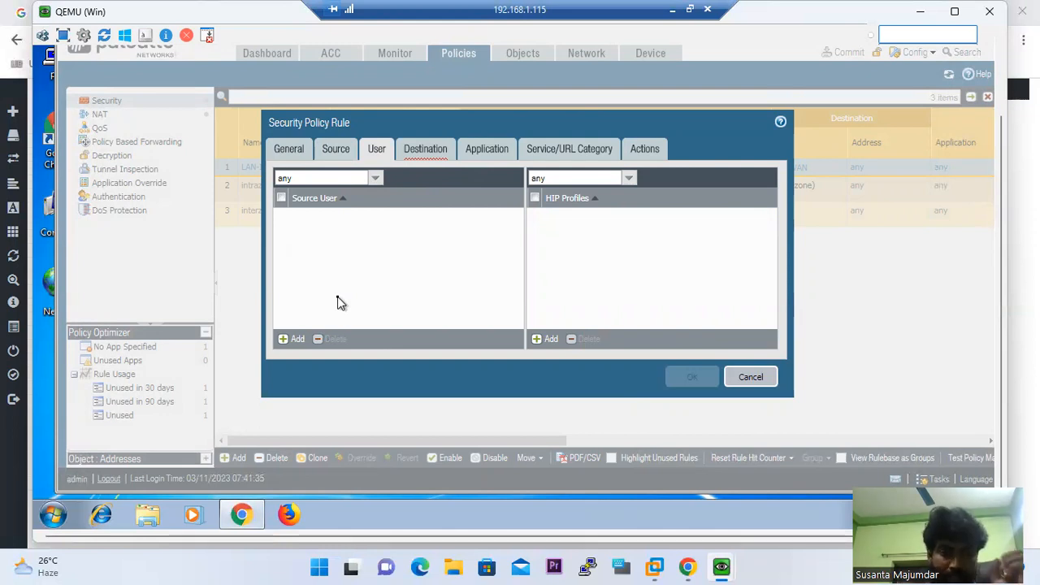
# Add DMZ as the rule's destination zone and start adding a destination address entry
pyautogui.click(424, 152)
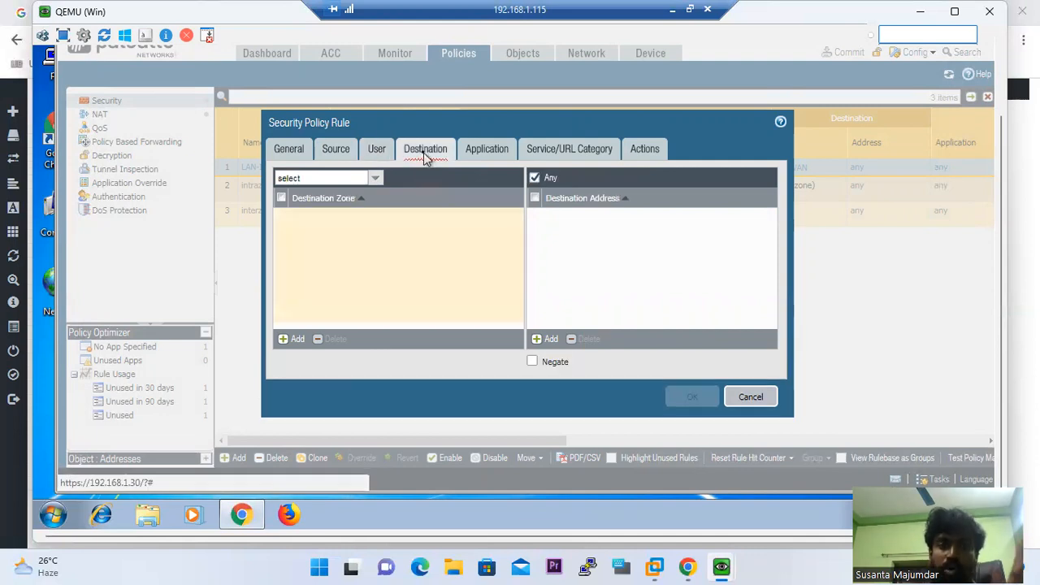
pyautogui.click(296, 341)
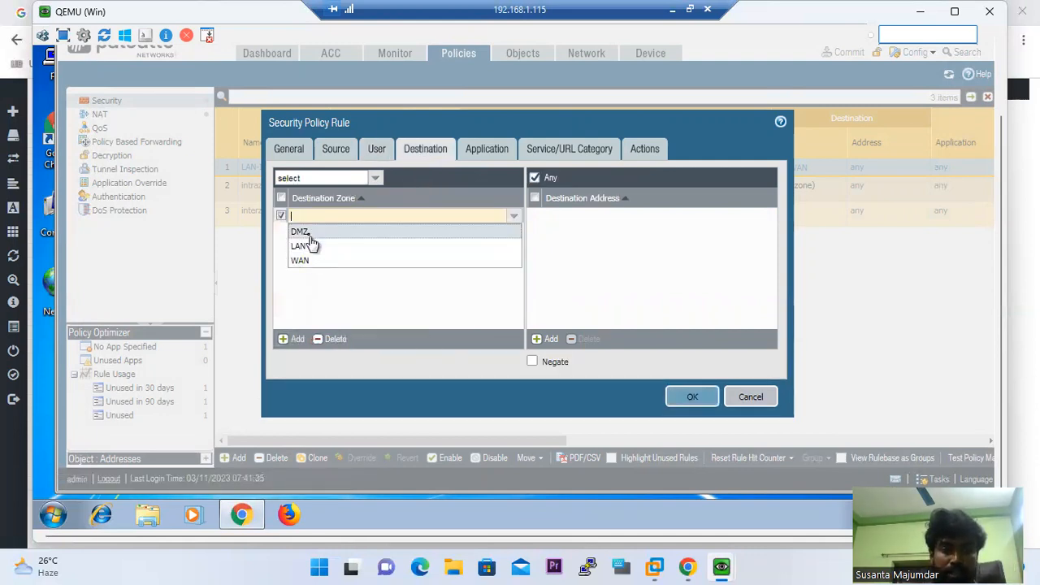
pyautogui.click(307, 232)
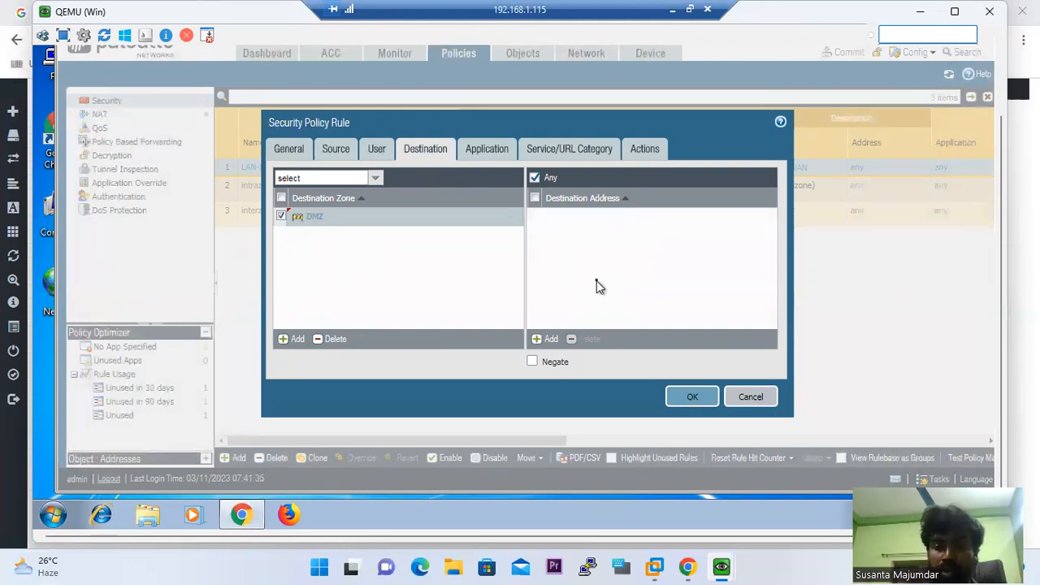
pyautogui.click(544, 340)
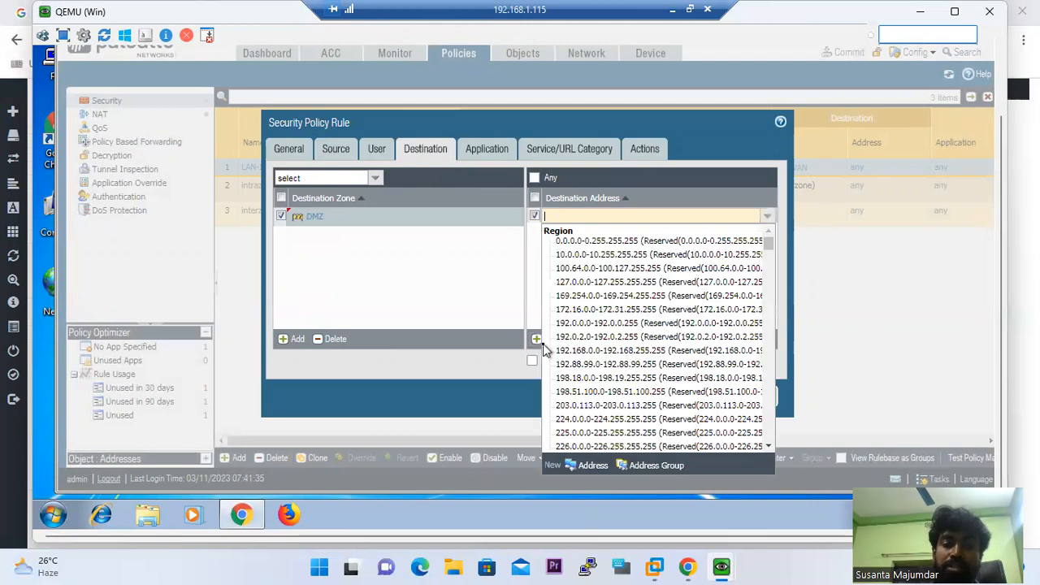
# Create the address object DMZ1-192.168.0.10 with IP 192.168.0.10 as the rule's destination
pyautogui.click(590, 465)
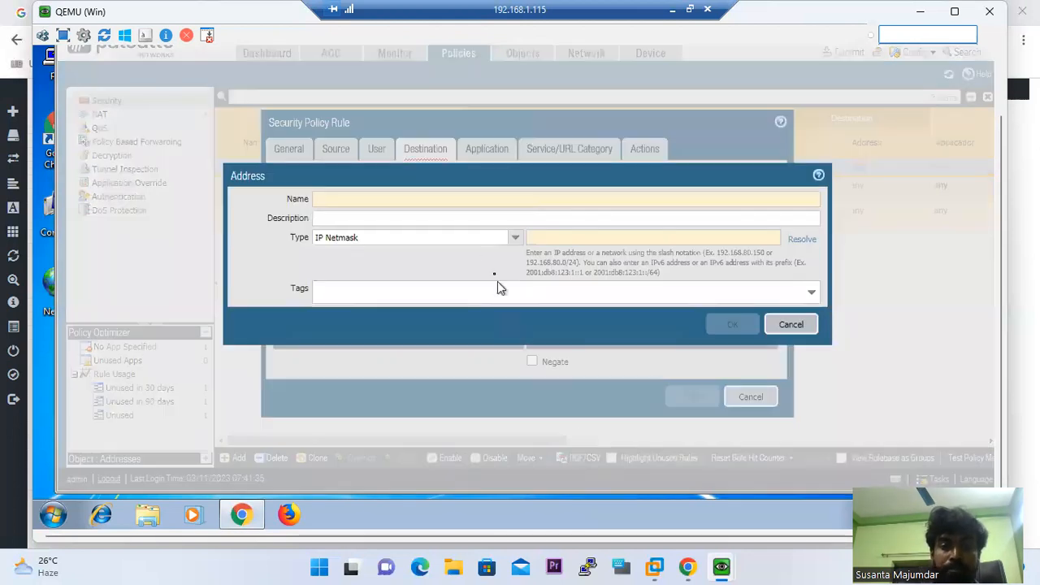
pyautogui.click(363, 198)
pyautogui.write('DMZ')
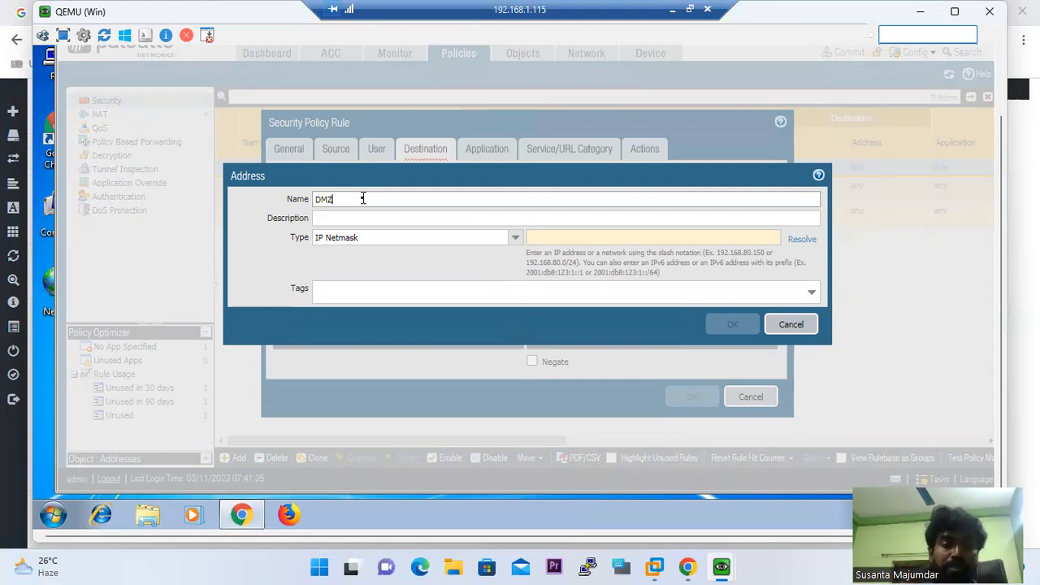
pyautogui.write('1-192.168.0.10')
pyautogui.moveTo(397, 202); pyautogui.dragTo(342, 203)
pyautogui.hotkey('ctrl', 'c')
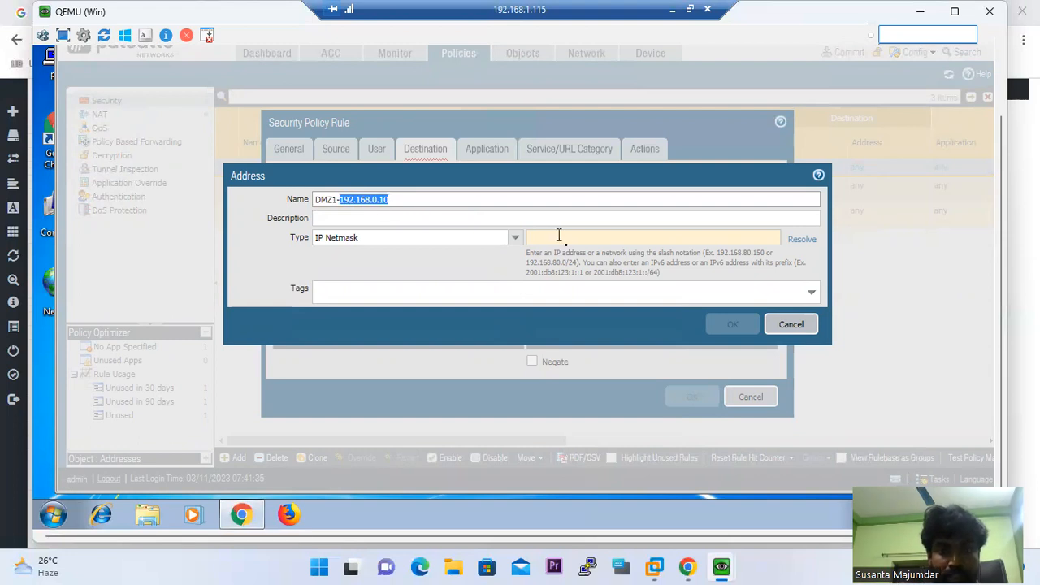
pyautogui.click(567, 242)
pyautogui.hotkey('ctrl', 'v')
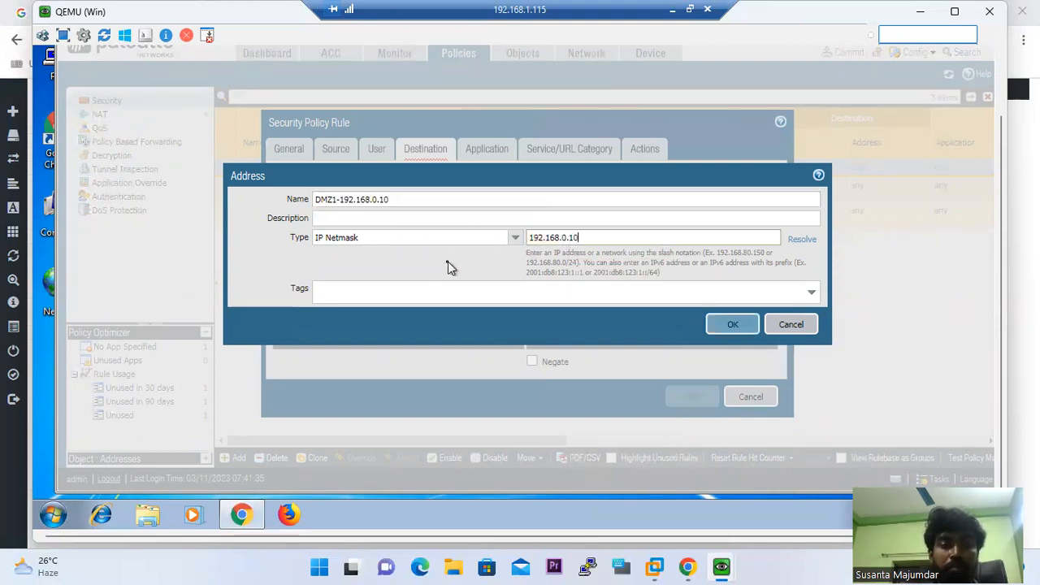
pyautogui.click(732, 324)
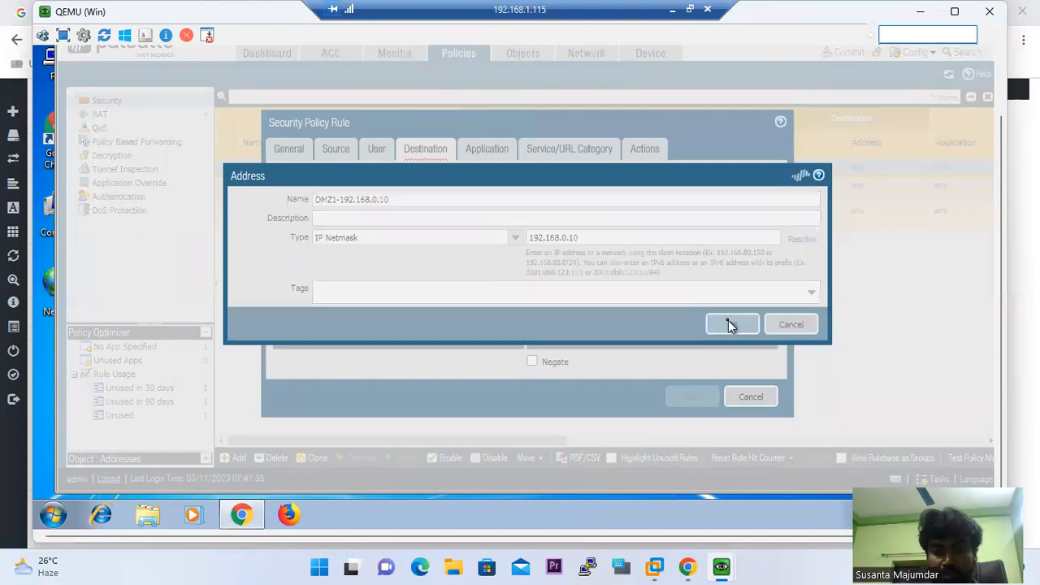
pyautogui.click(498, 153)
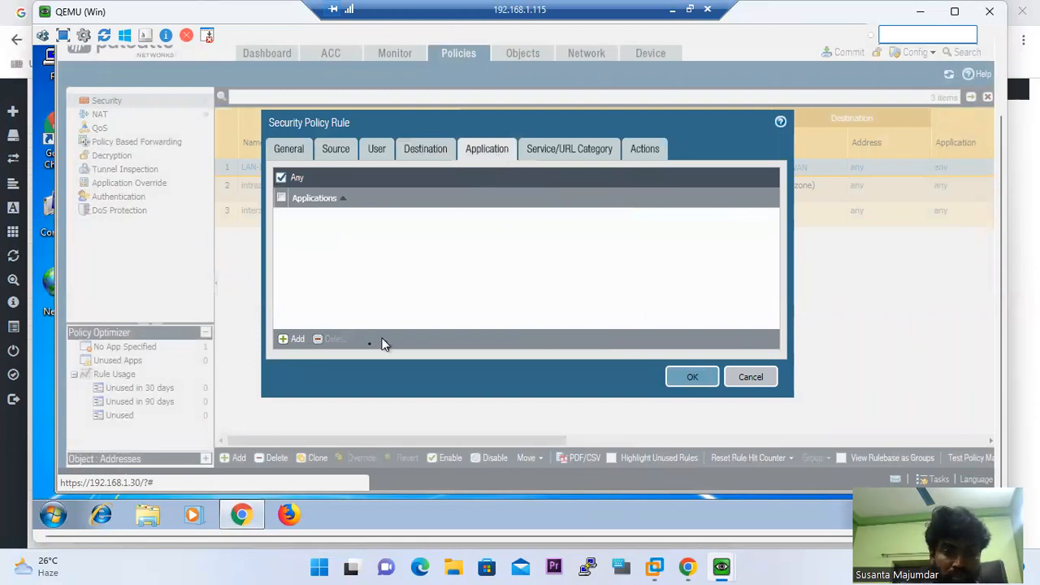
# Add ssh and icmp as the LAN-DMZ rule's allowed applications
pyautogui.click(296, 339)
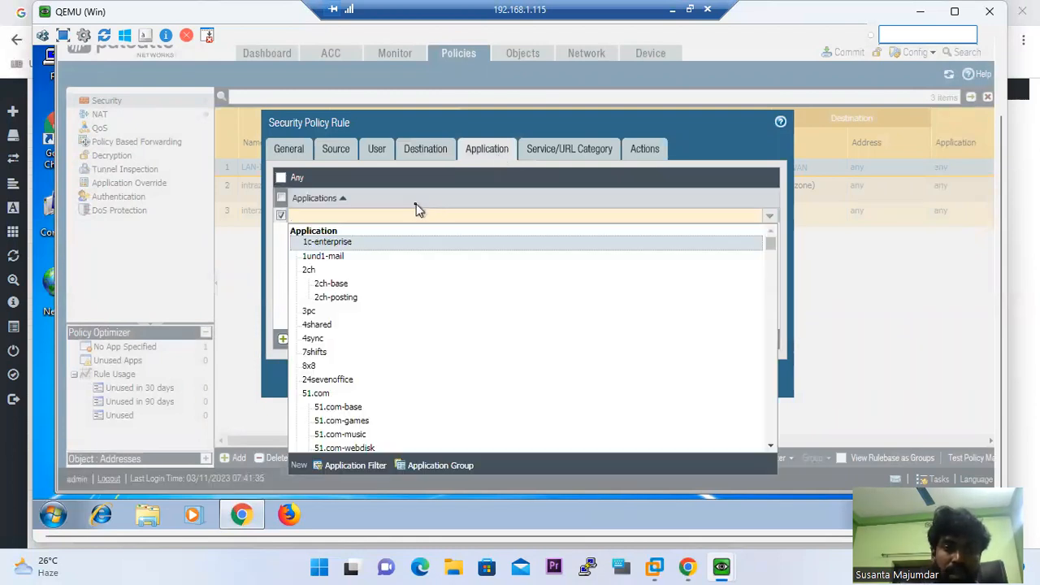
pyautogui.write('ss')
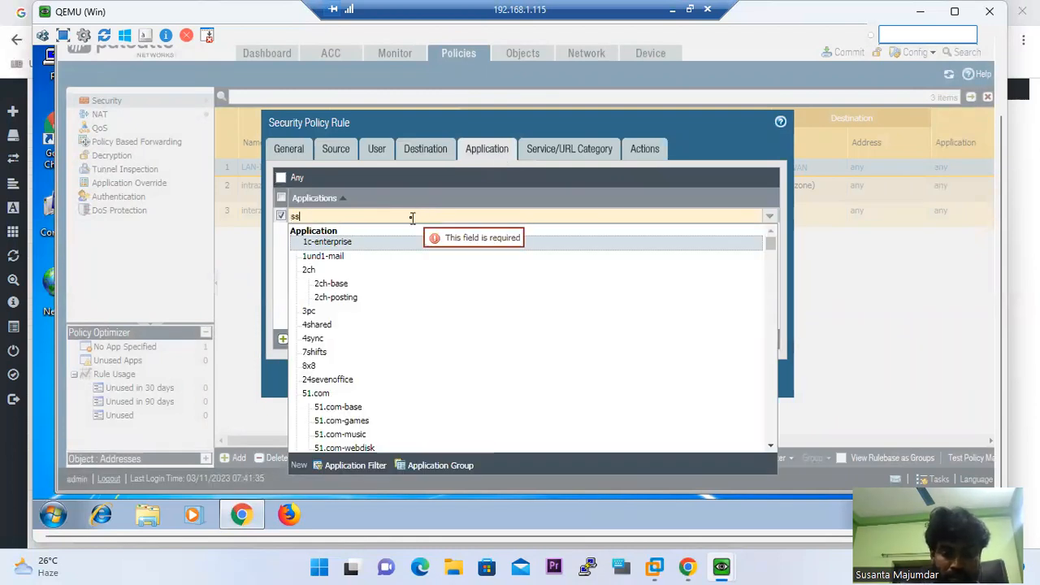
pyautogui.write('h')
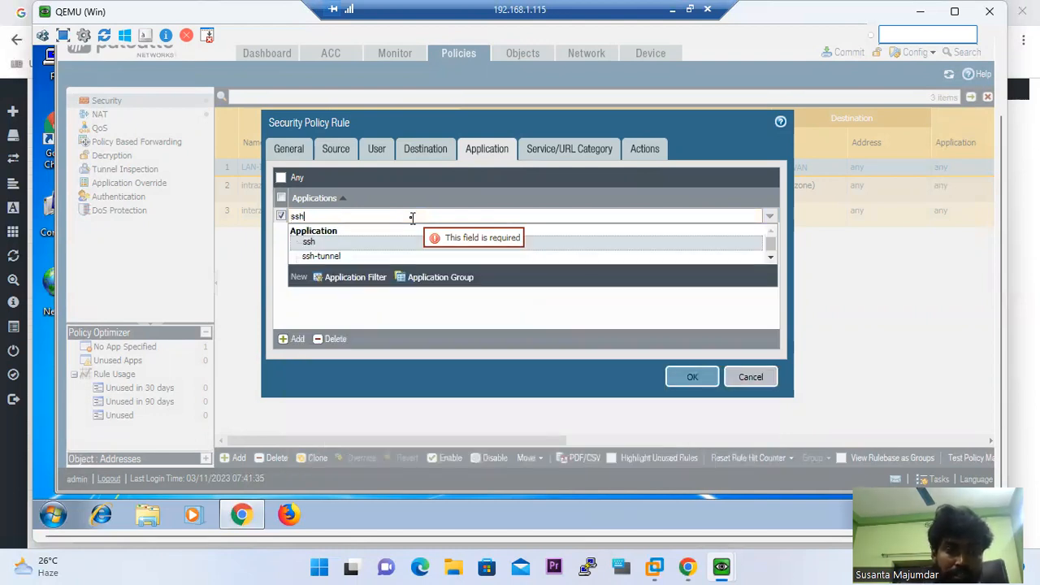
pyautogui.click(347, 246)
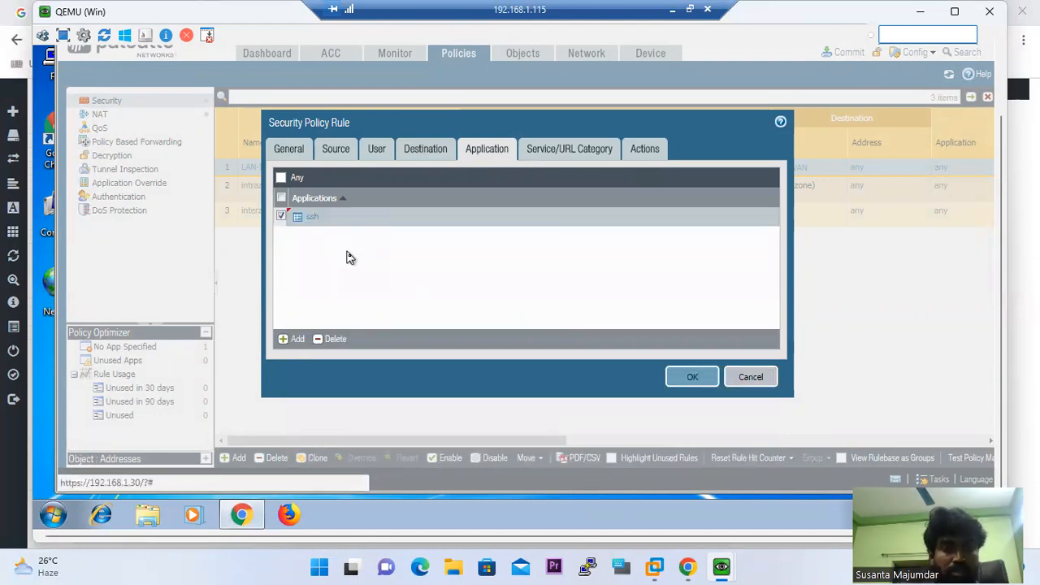
pyautogui.click(299, 340)
pyautogui.write('ic')
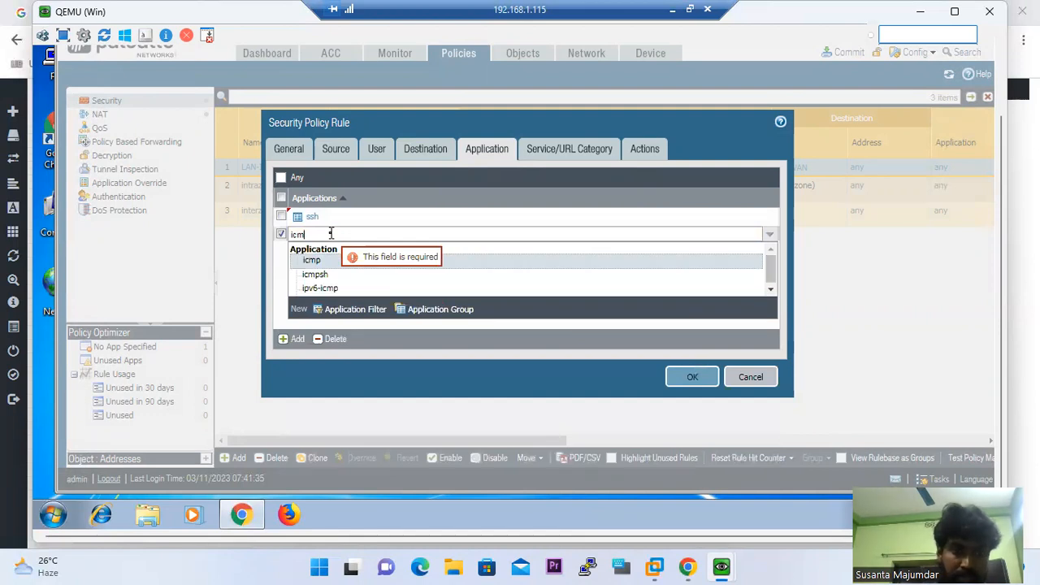
pyautogui.write('m')
pyautogui.click(318, 261)
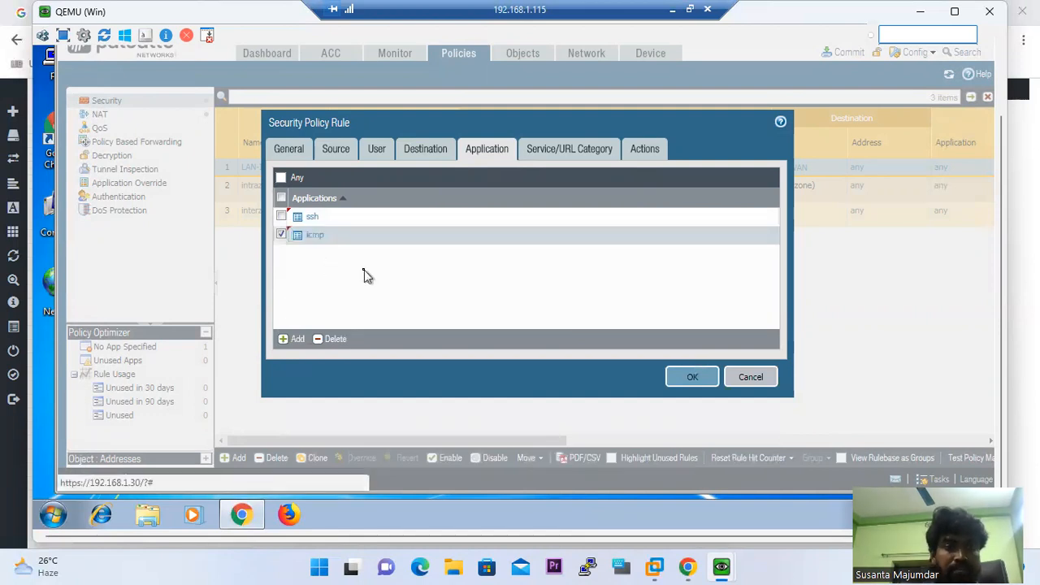
pyautogui.click(563, 154)
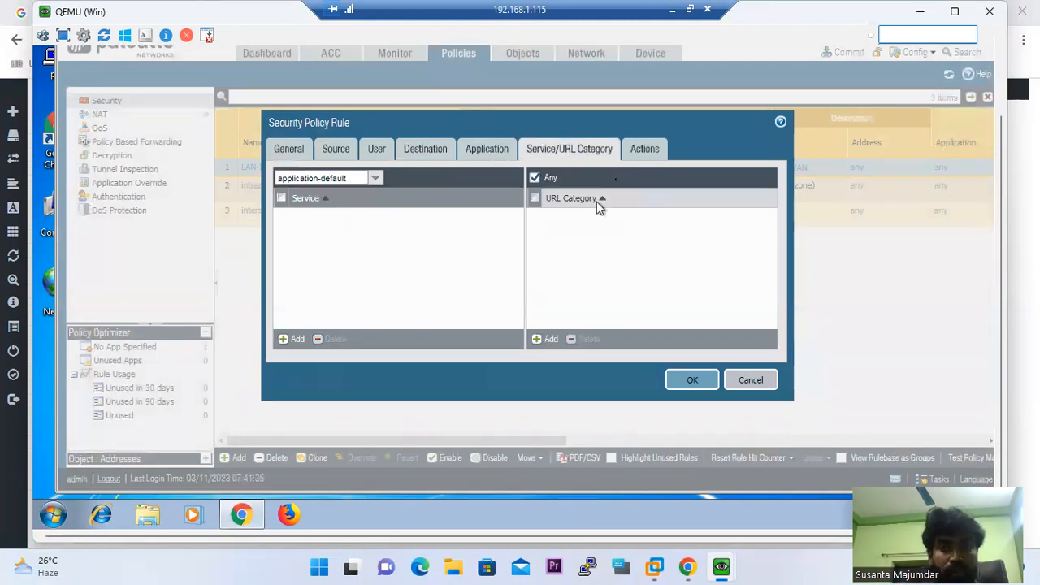
# Set the rule's Profile Type to Profiles and save the LAN-DMZ security rule
pyautogui.click(664, 146)
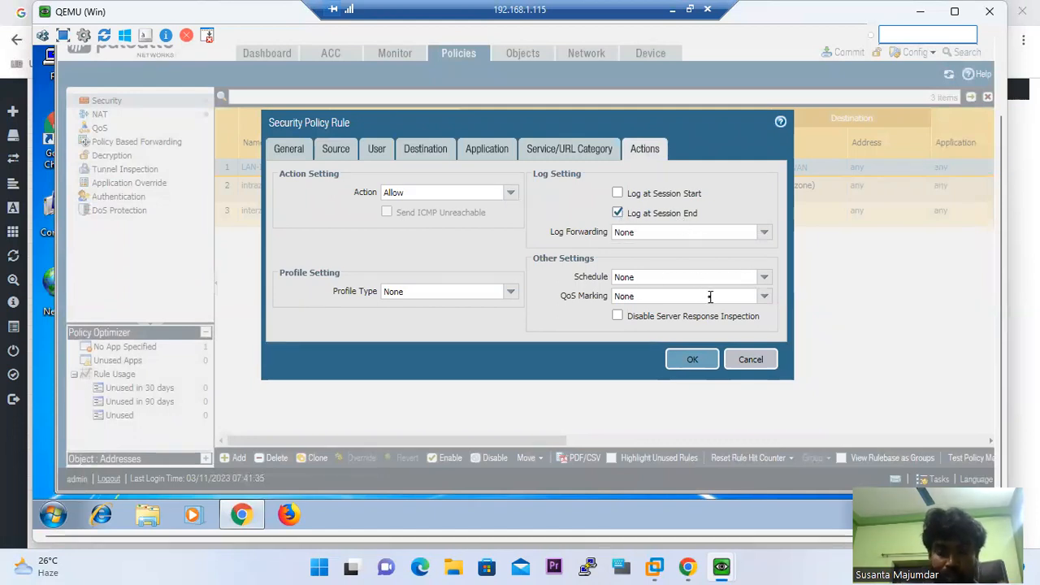
pyautogui.click(512, 295)
pyautogui.click(441, 309)
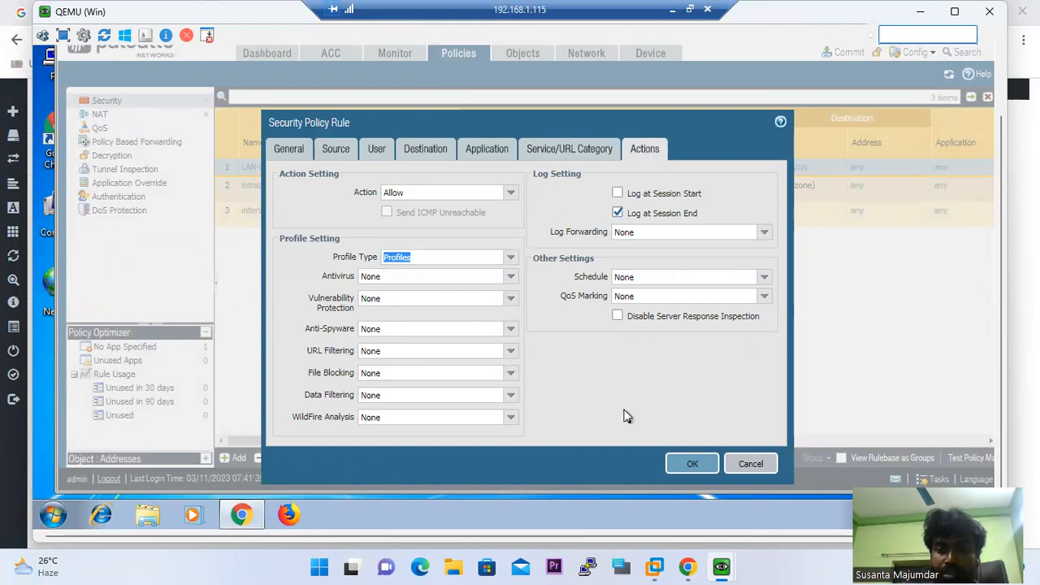
pyautogui.click(689, 469)
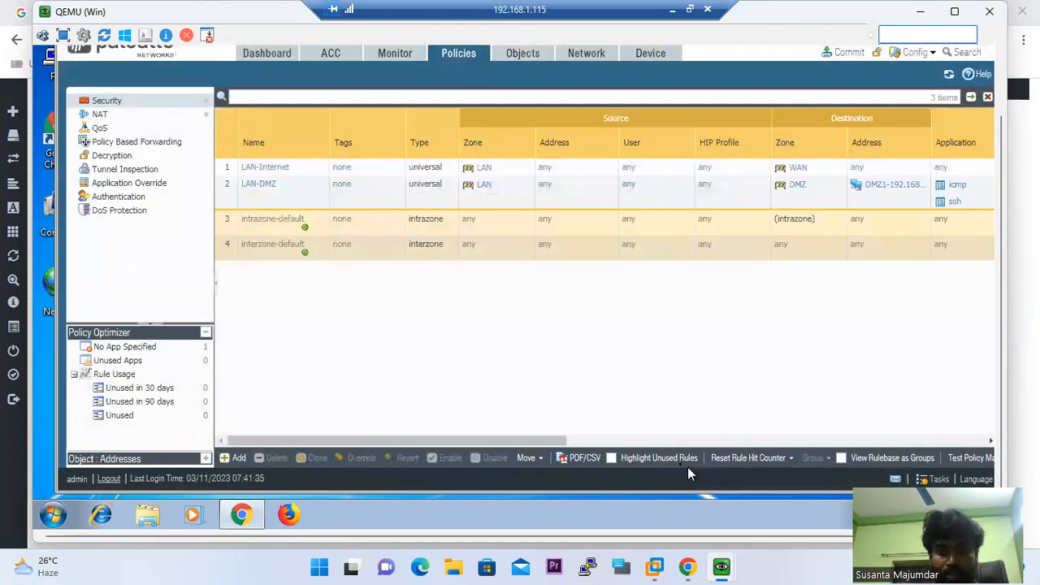
# Check the LAN client's ping window, then return to the firewall's security policies
pyautogui.moveTo(711, 566)
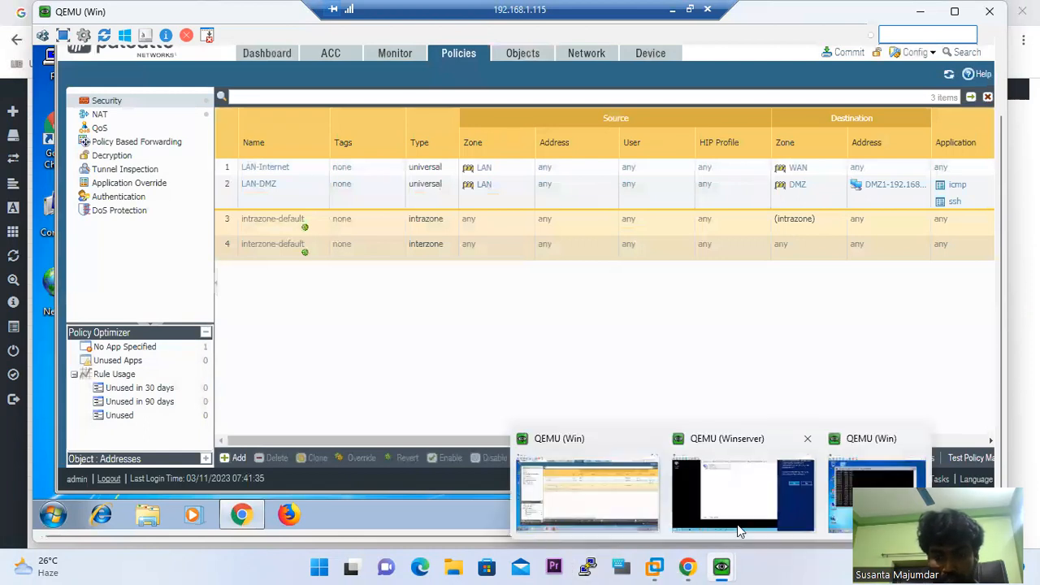
pyautogui.click(865, 494)
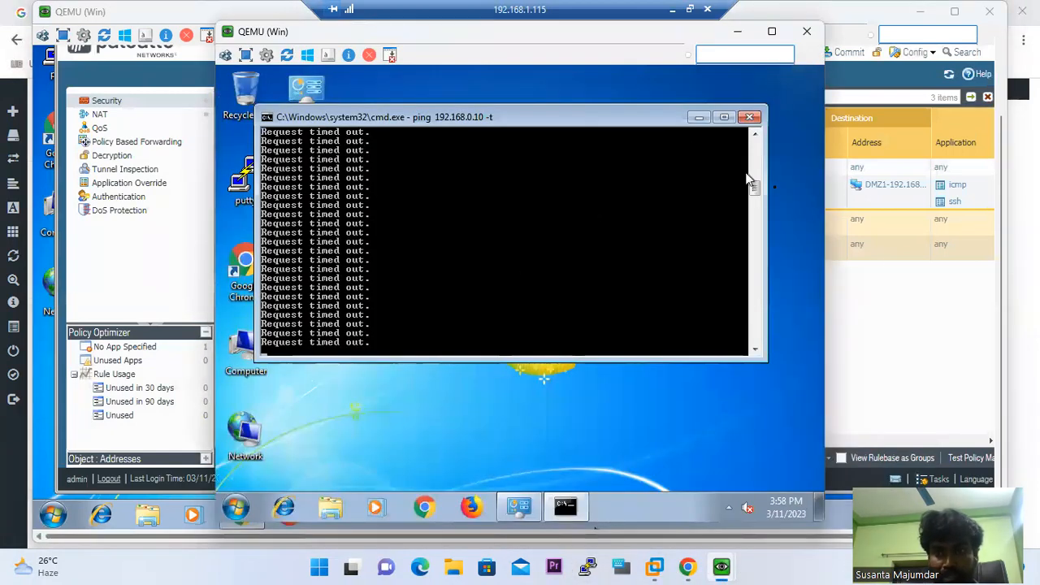
pyautogui.click(855, 101)
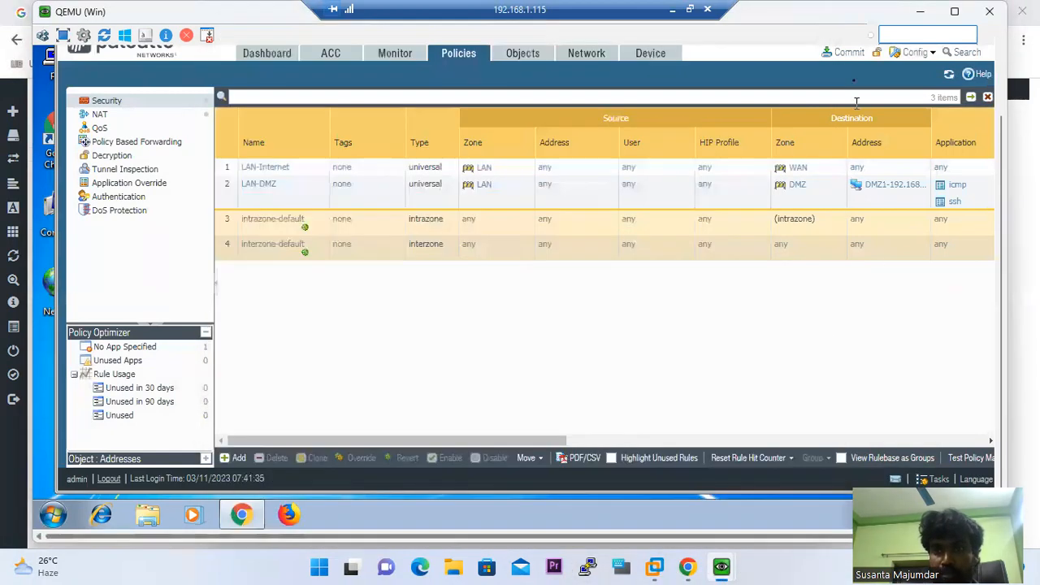
# Commit the configuration with the LAN-DMZ rule and open the Monitor traffic logs
pyautogui.click(846, 54)
pyautogui.click(681, 439)
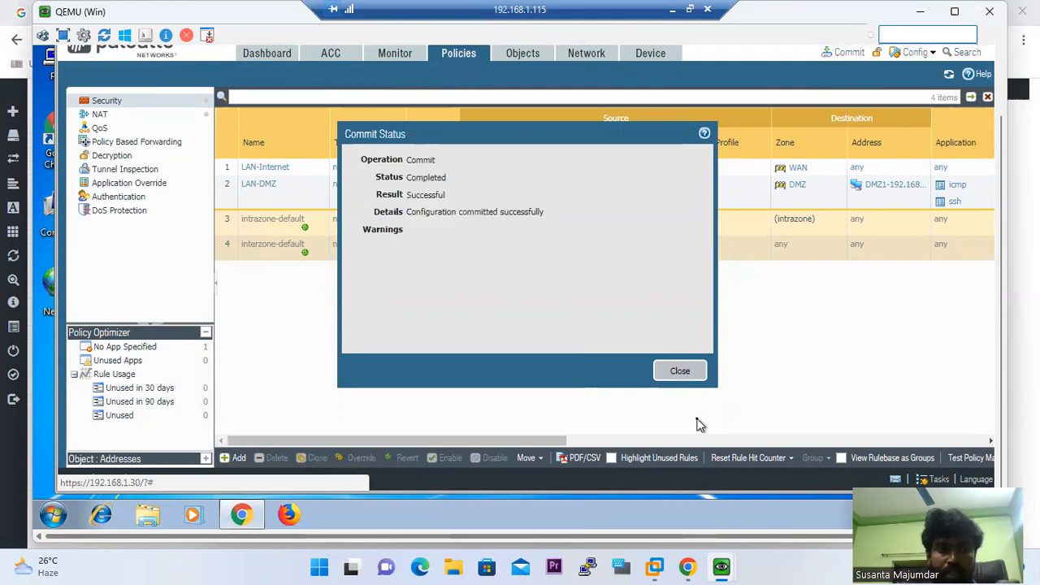
pyautogui.click(680, 372)
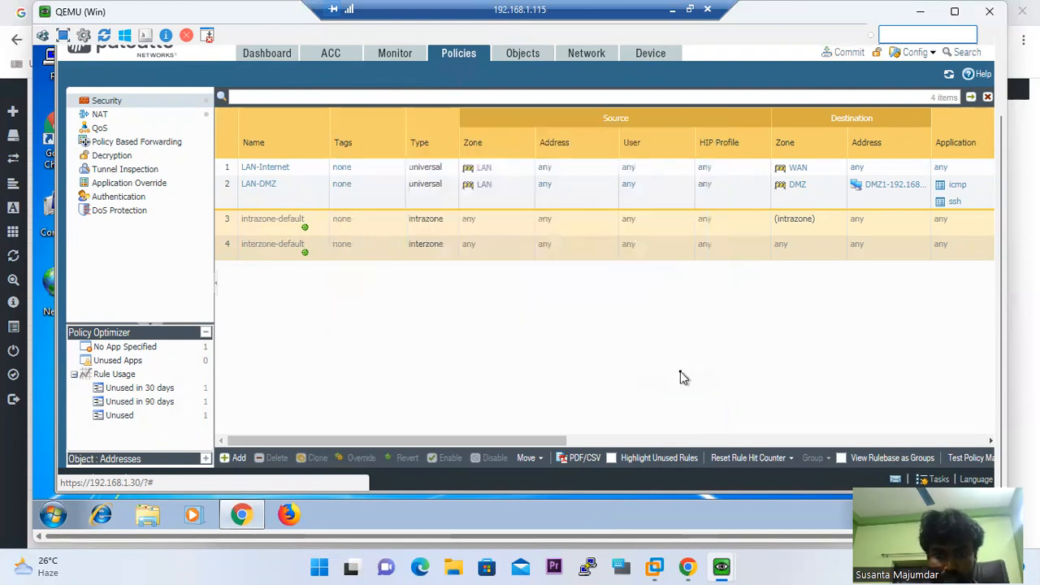
pyautogui.click(392, 55)
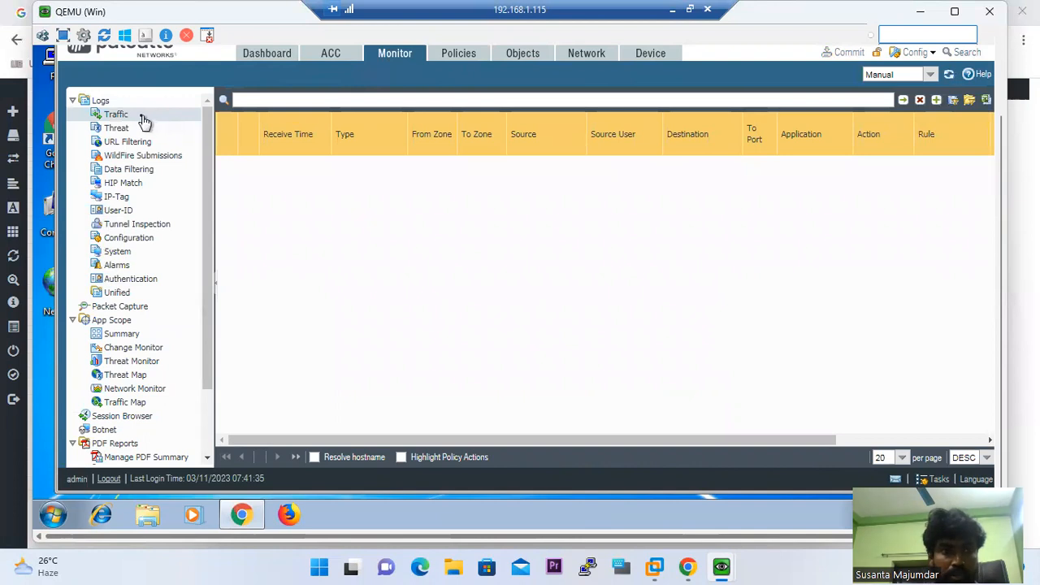
# Reload the PAN-OS traffic log, then return to the LAN client's ping window
pyautogui.click(134, 119)
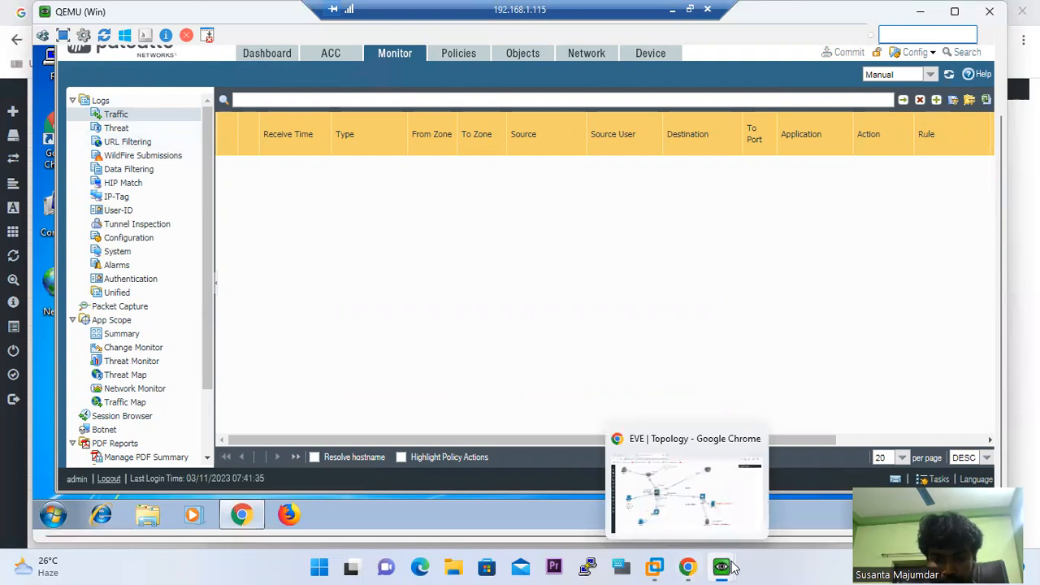
pyautogui.moveTo(731, 567)
pyautogui.click(817, 501)
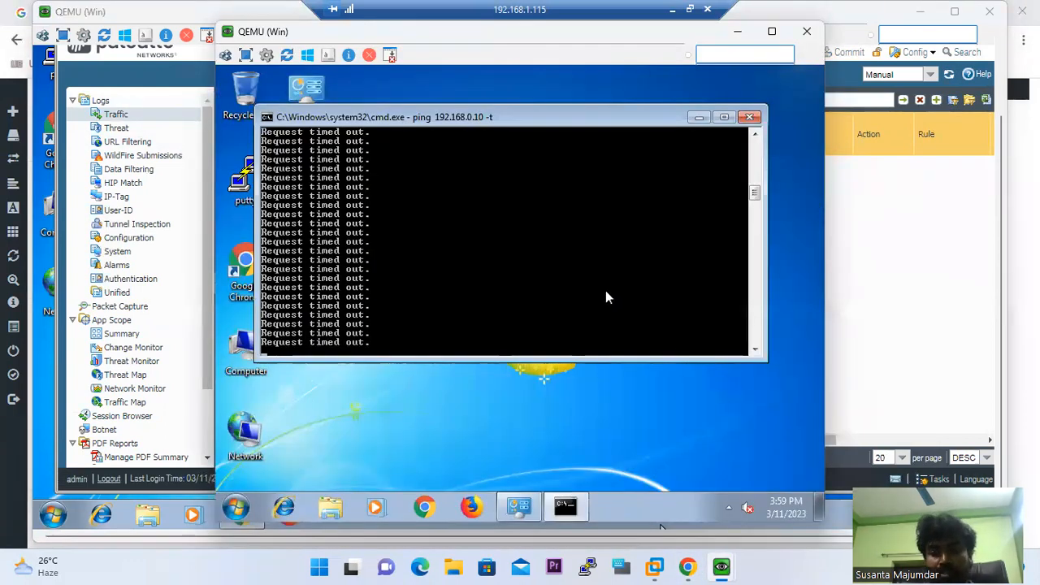
# Stop the timed-out ping and rerun 'ping 192.168.0.10 -t'
pyautogui.hotkey('ctrl', 'c')
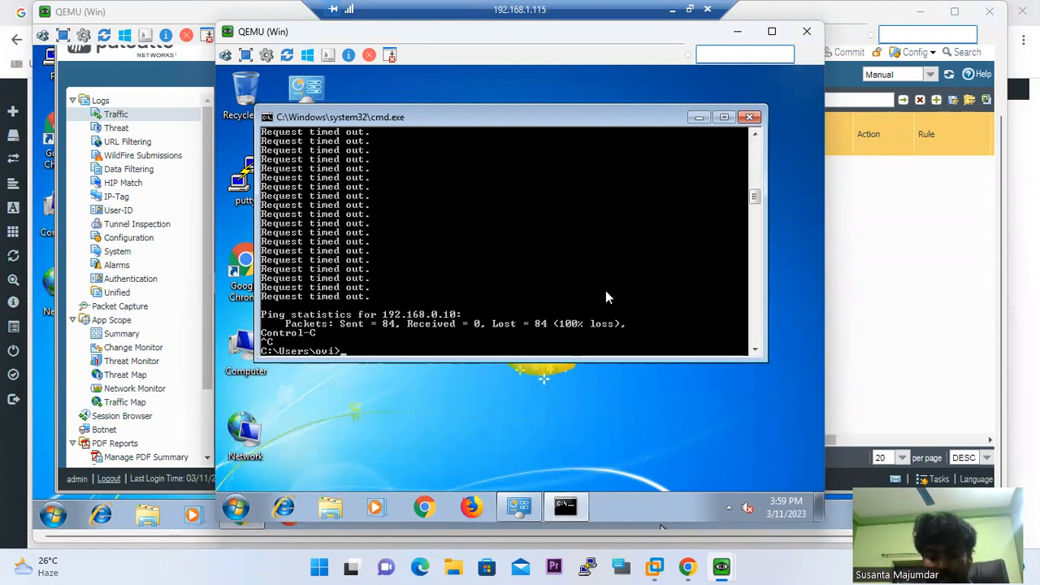
pyautogui.press('Up')
pyautogui.press('Return')
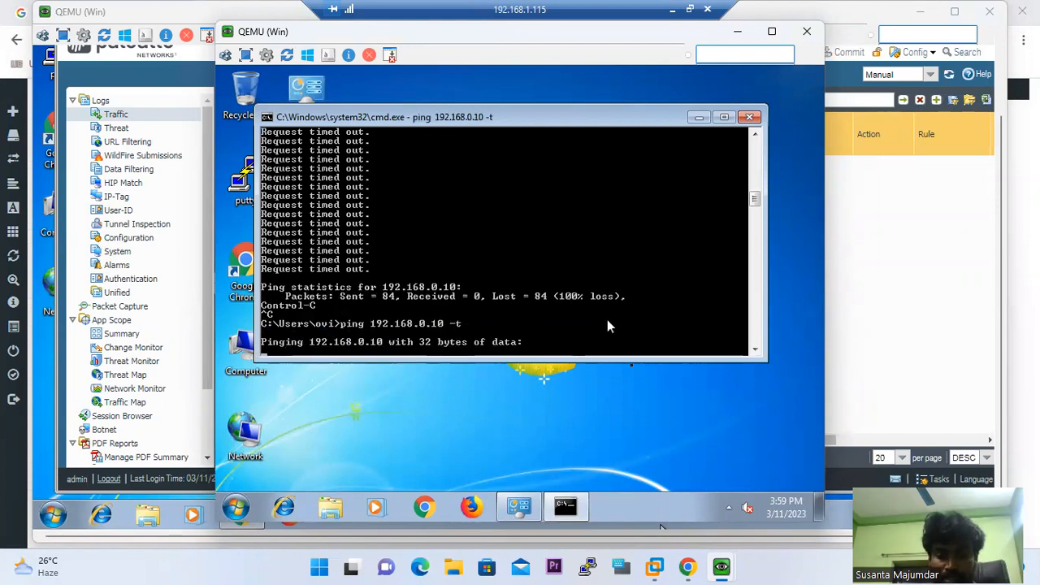
# Switch to the Windows Server VM and dismiss its network discovery prompt
pyautogui.moveTo(721, 566)
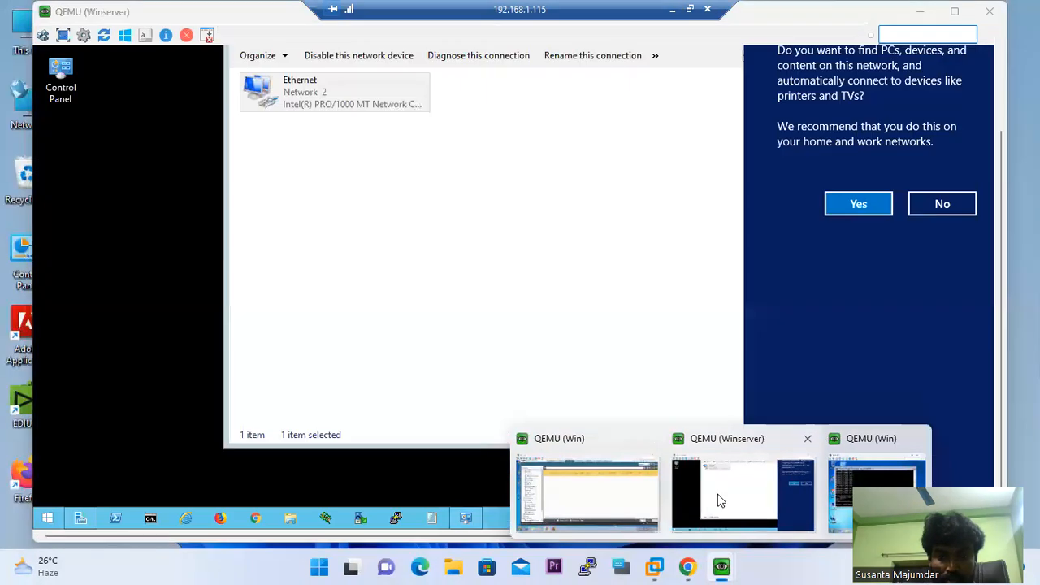
pyautogui.click(720, 495)
pyautogui.click(96, 225)
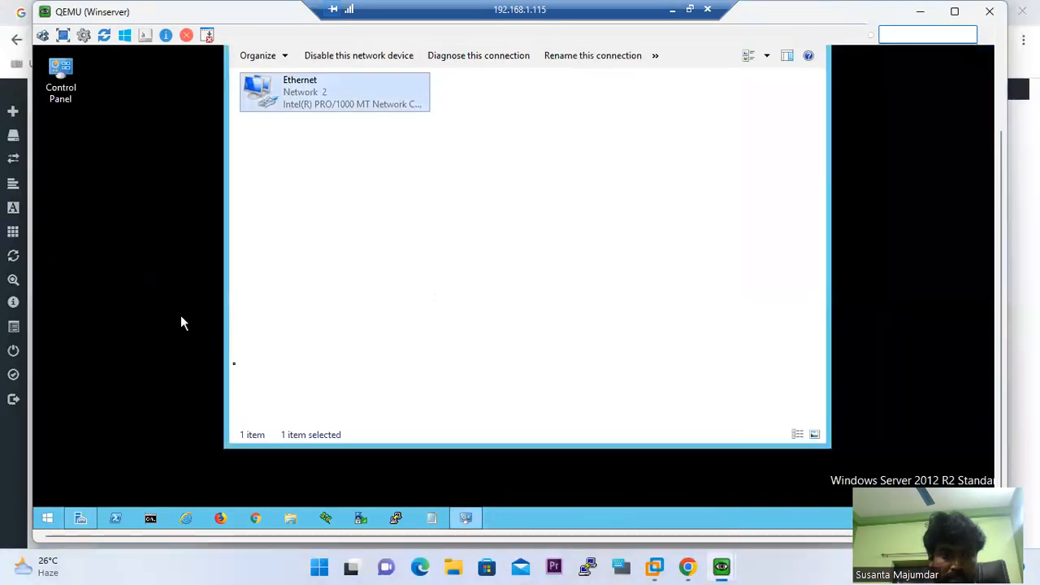
pyautogui.click(47, 516)
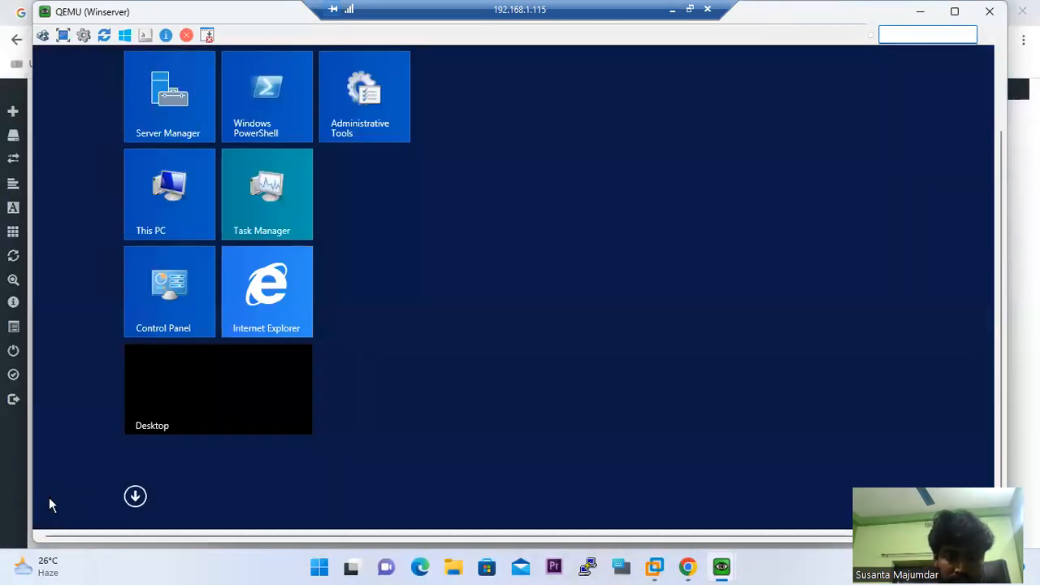
pyautogui.click(49, 498)
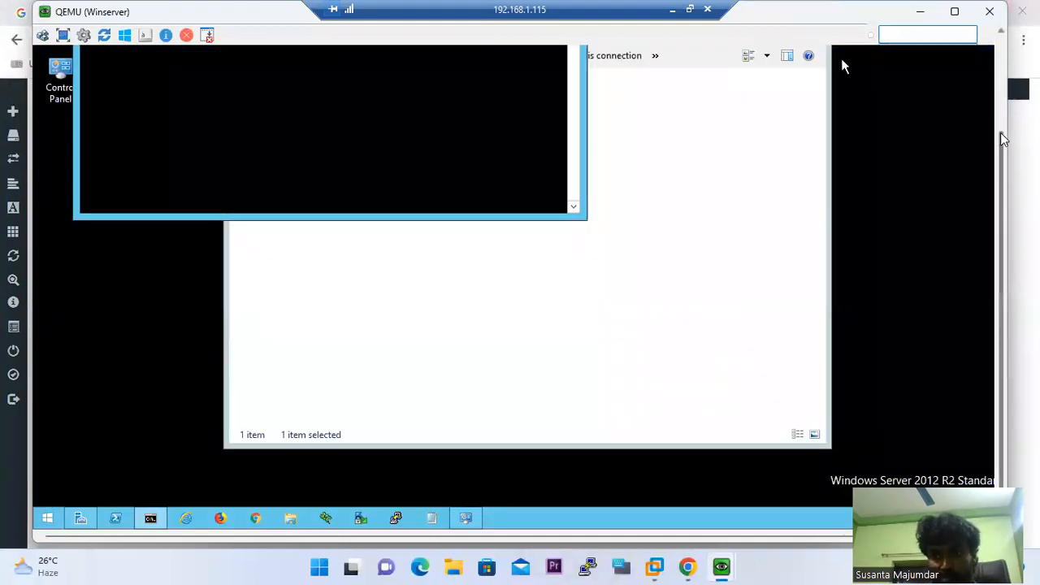
# Run firewall.cpl and turn off Windows Firewall for private and public networks
pyautogui.moveTo(1002, 138); pyautogui.dragTo(1000, 46)
pyautogui.write('f')
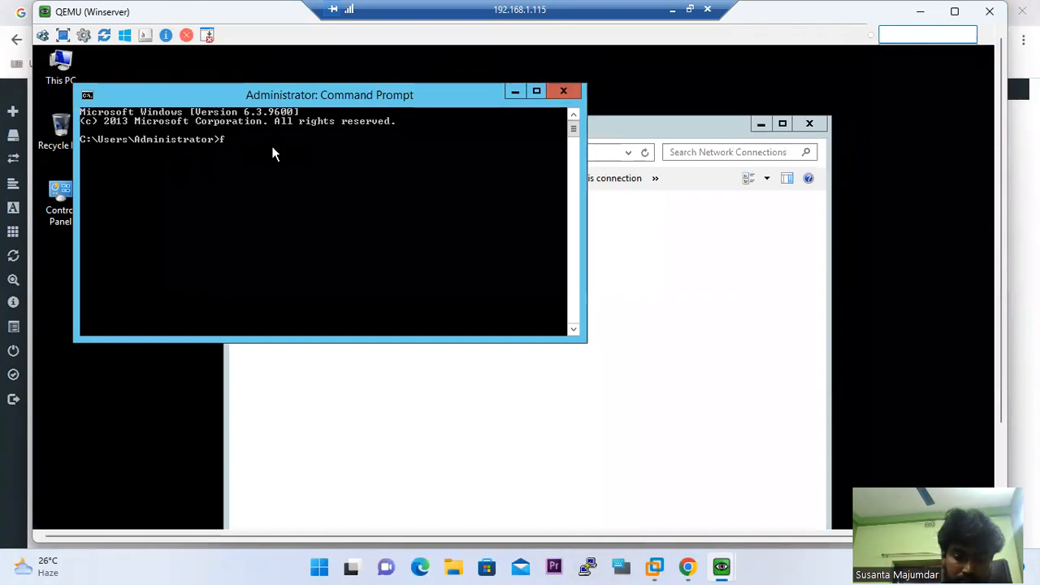
pyautogui.write('irewall.')
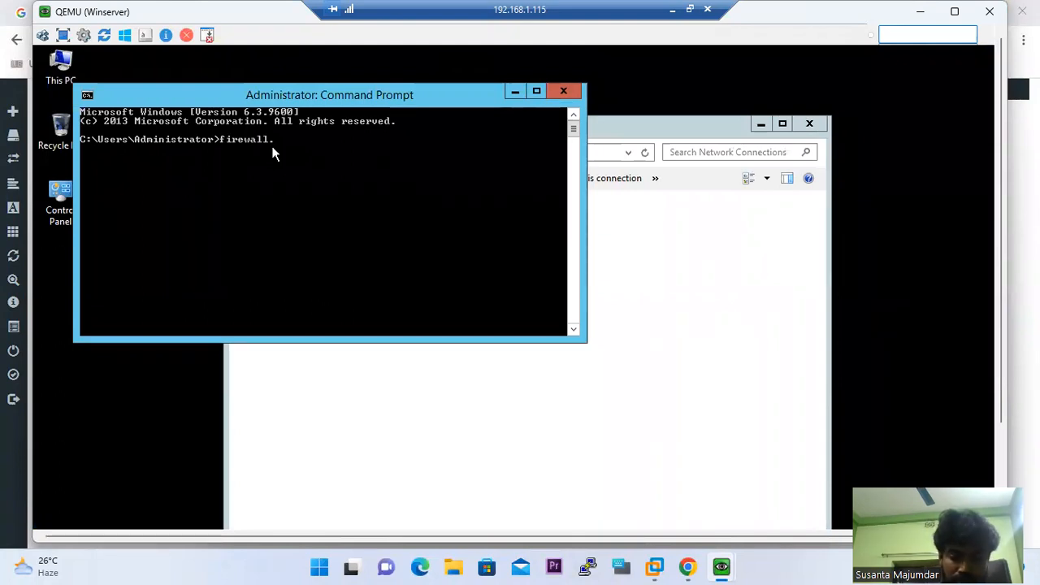
pyautogui.write('cpl')
pyautogui.press('Return')
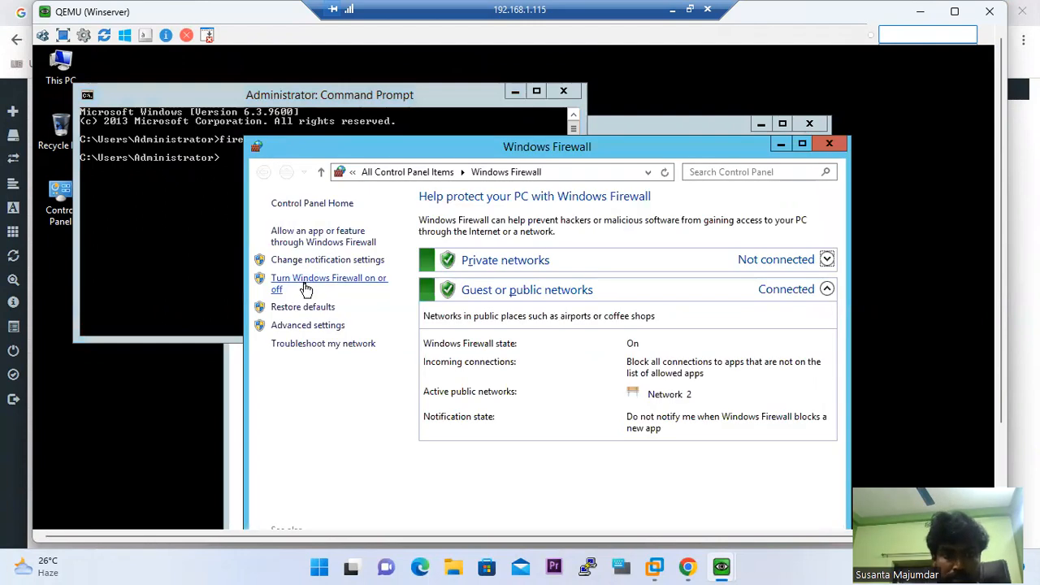
pyautogui.click(306, 284)
pyautogui.click(372, 315)
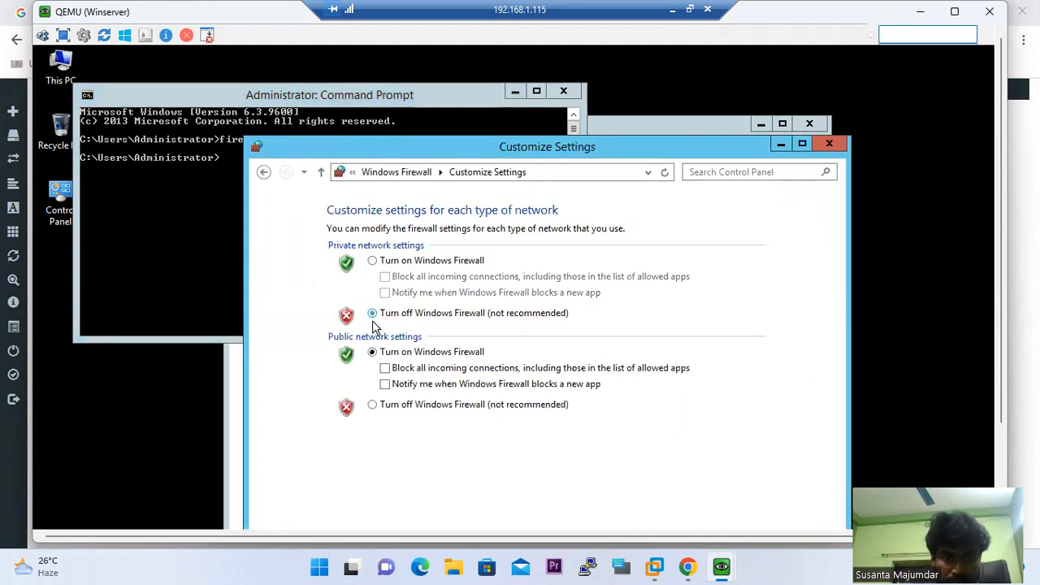
pyautogui.click(372, 405)
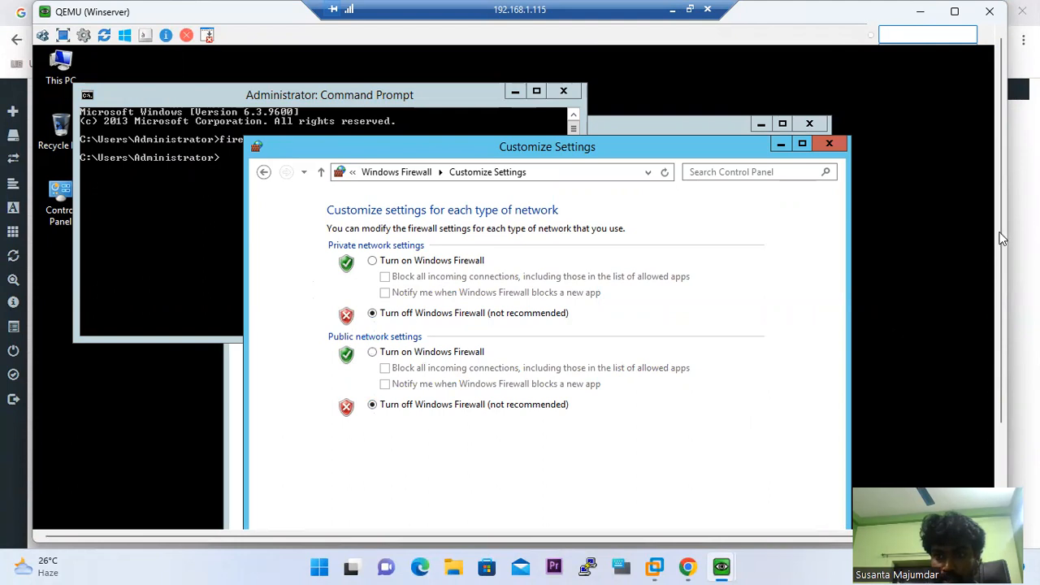
pyautogui.scroll(-3, 1003, 238)
pyautogui.click(673, 446)
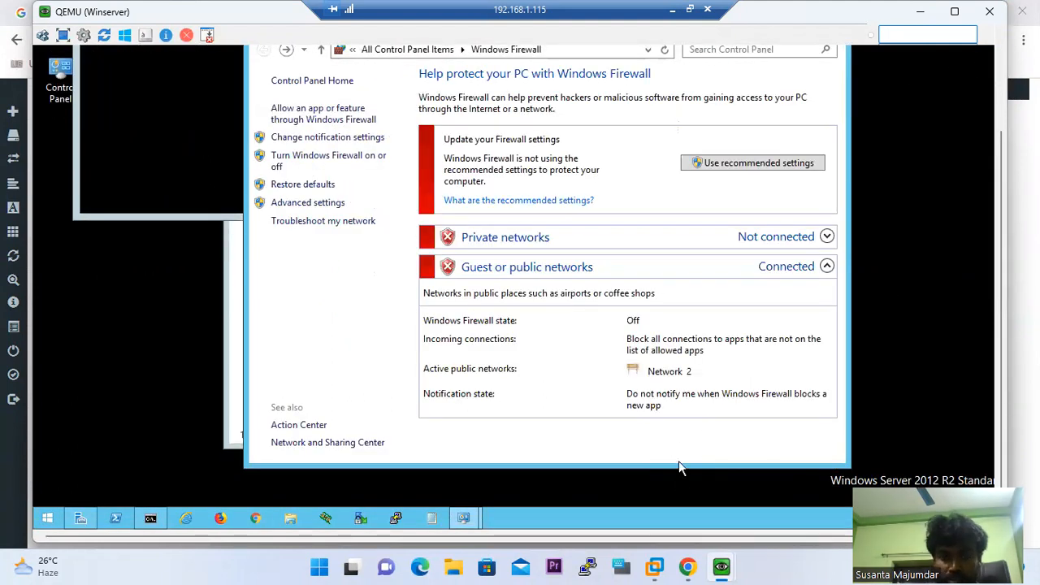
# Bring up the Windows 7 client's ping to 192.168.0.10 to check its timeouts
pyautogui.moveTo(726, 567)
pyautogui.click(687, 513)
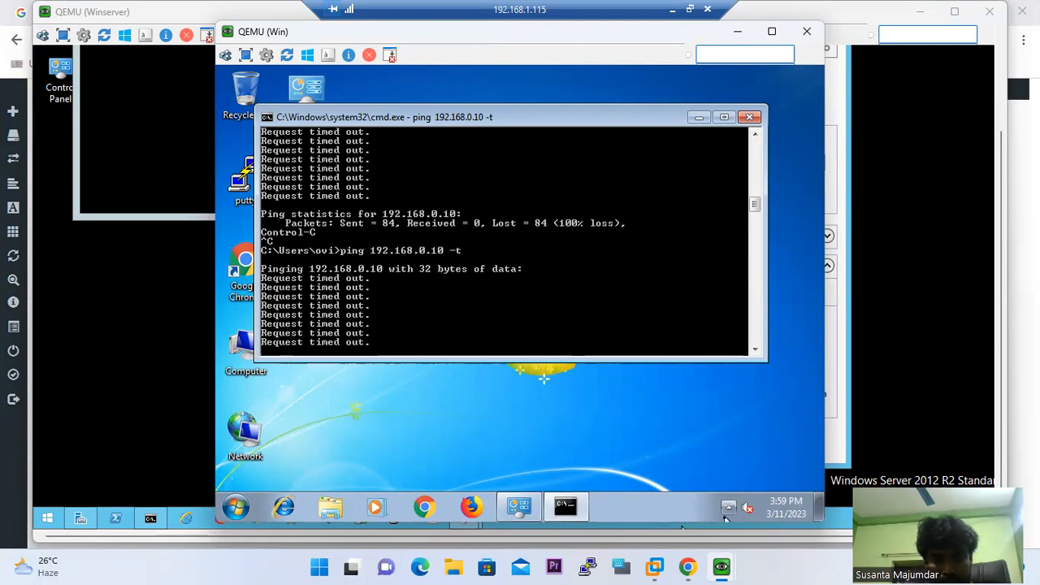
pyautogui.moveTo(688, 567)
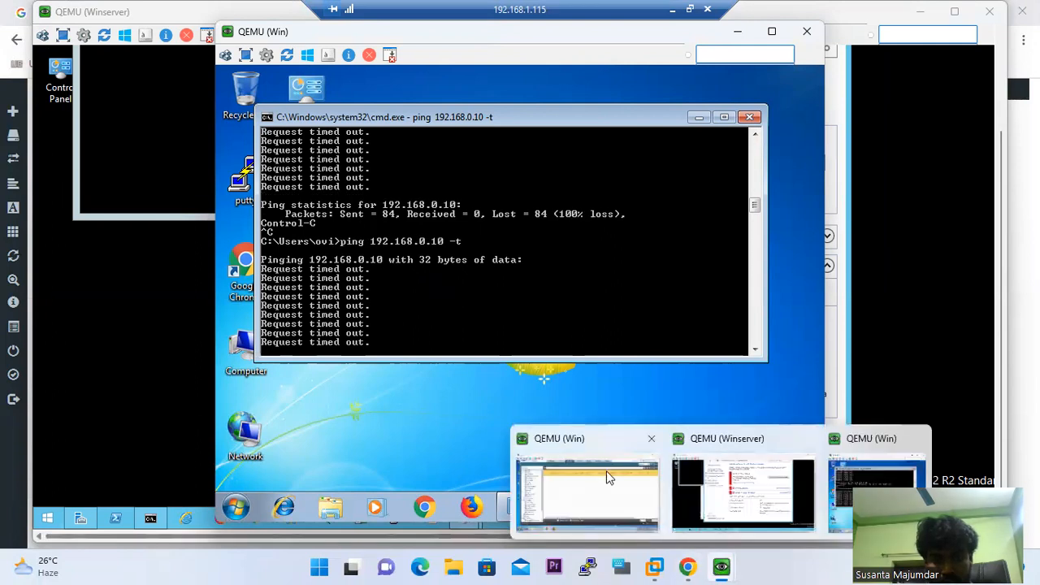
pyautogui.moveTo(592, 447)
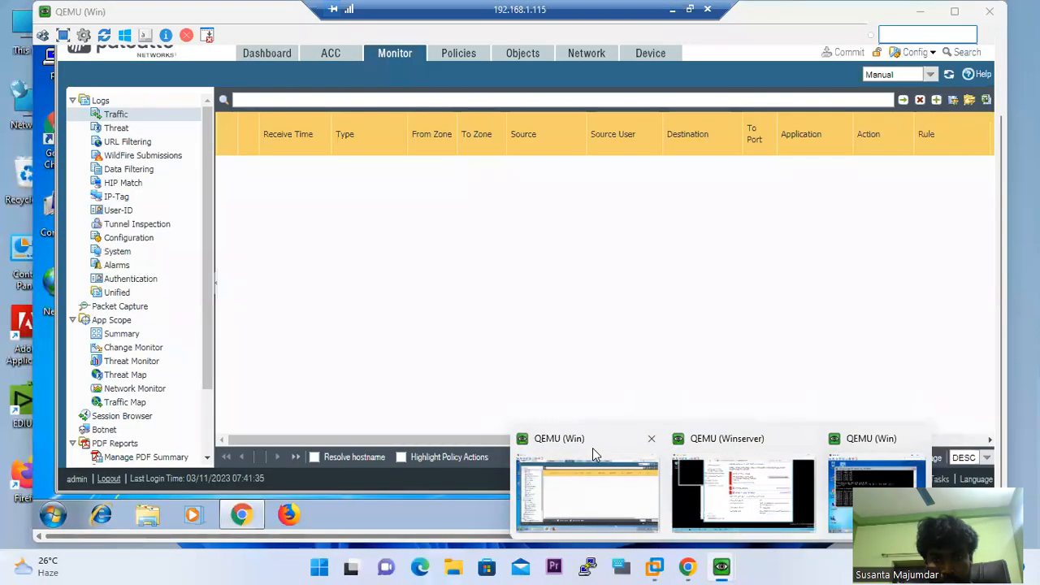
# In PAN-OS Network > Virtual Routers, open the default router's static routes (0.0.0.0/0 via 10.10.0.1)
pyautogui.click(593, 447)
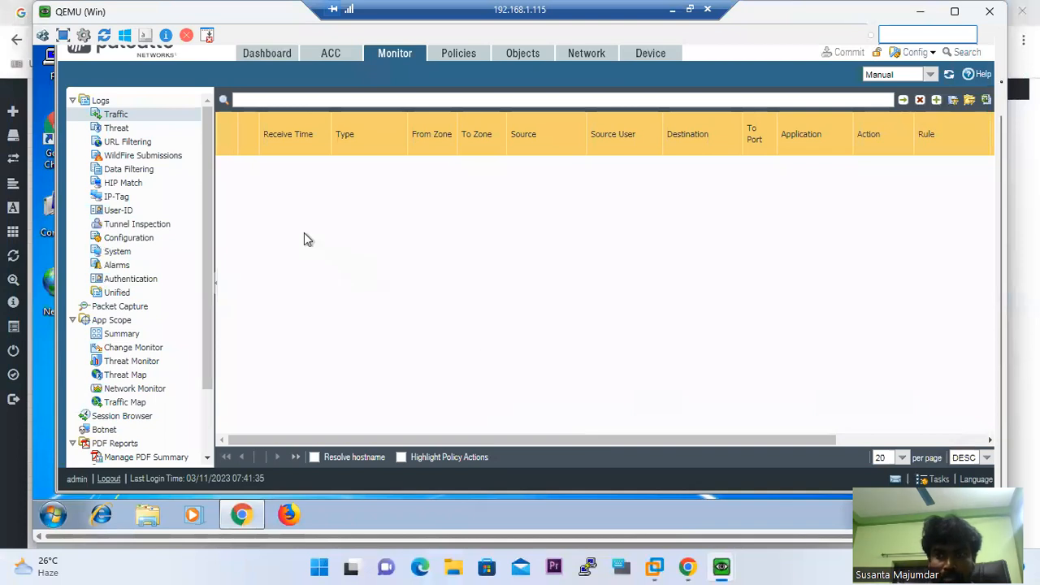
pyautogui.click(1000, 48)
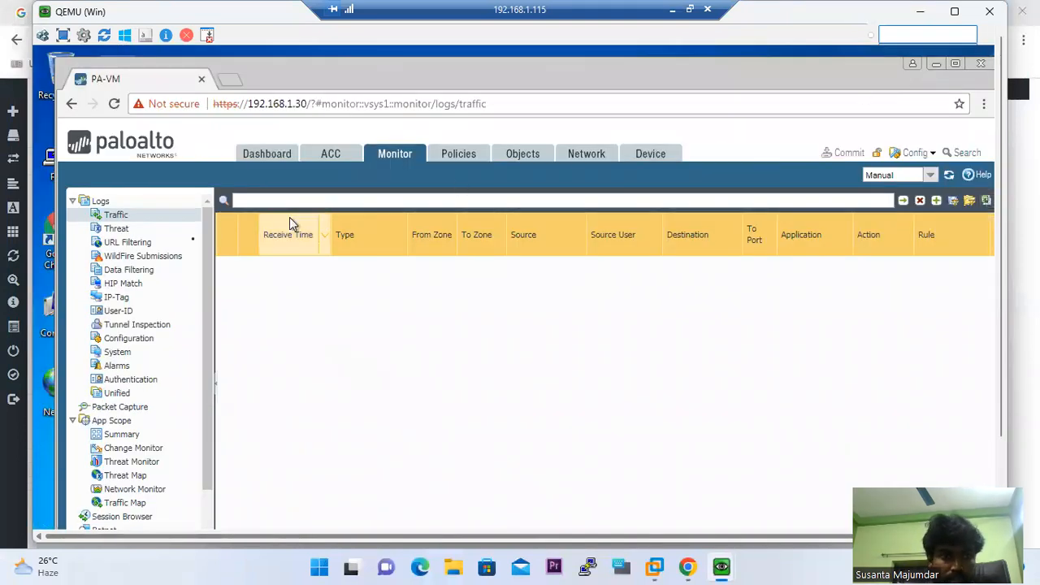
pyautogui.click(600, 152)
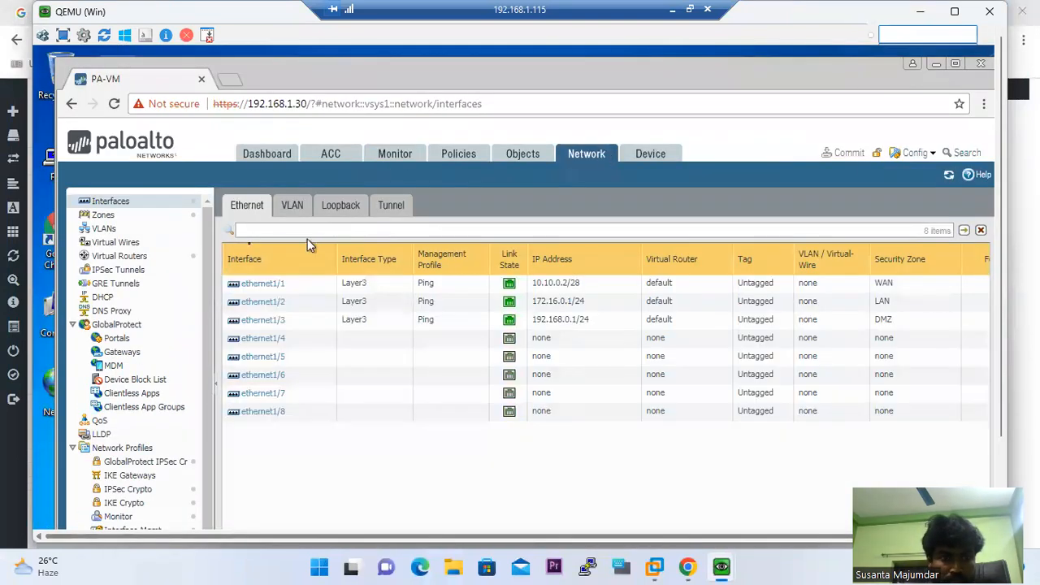
pyautogui.click(121, 244)
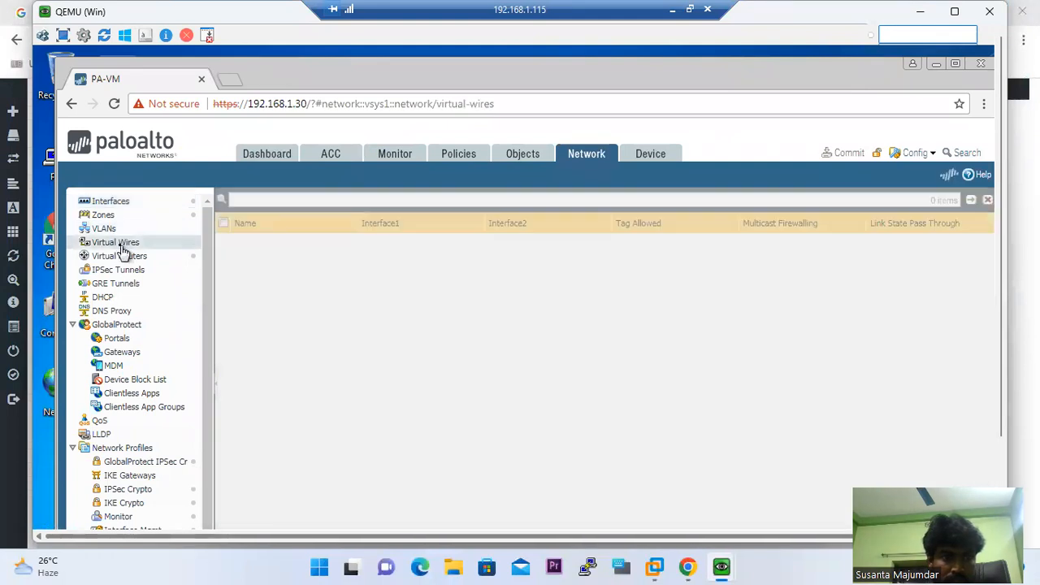
pyautogui.click(122, 256)
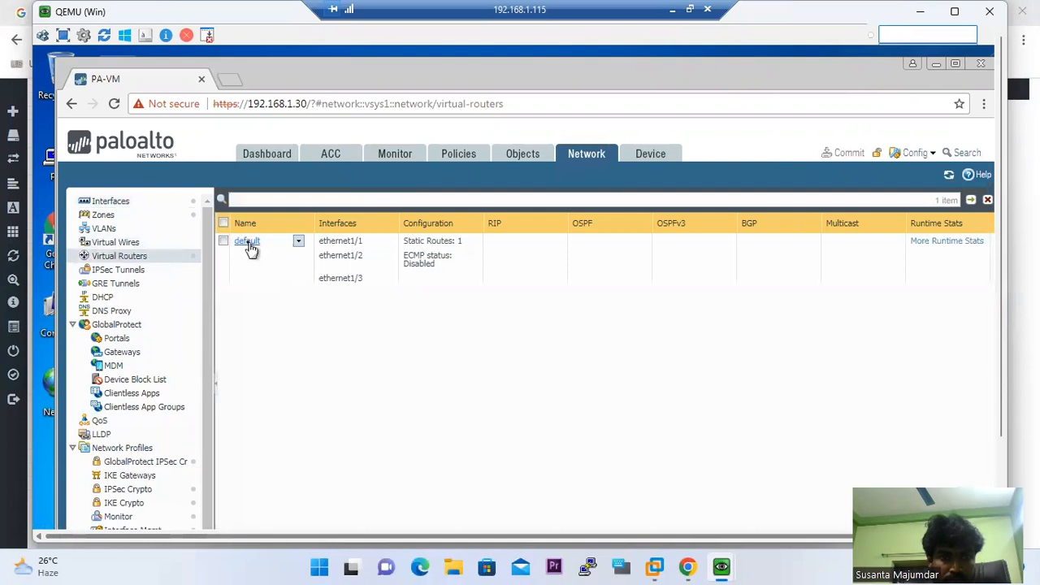
pyautogui.click(249, 244)
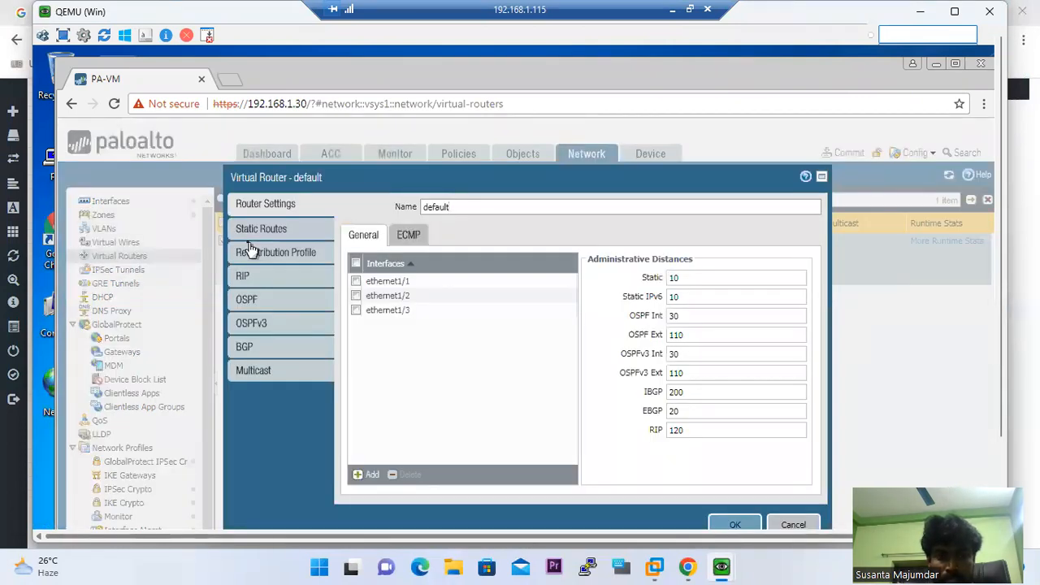
pyautogui.click(257, 230)
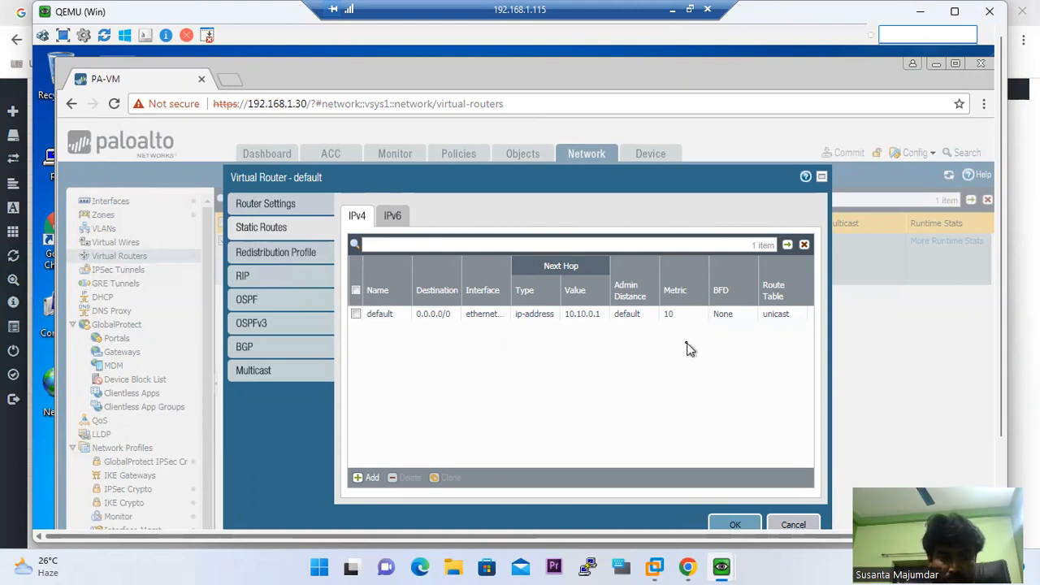
# Create route DMZ: destination DMZ1-192.168.0.10, interface ethernet1/3, next hop 192.168.0.1; save the router
pyautogui.click(365, 479)
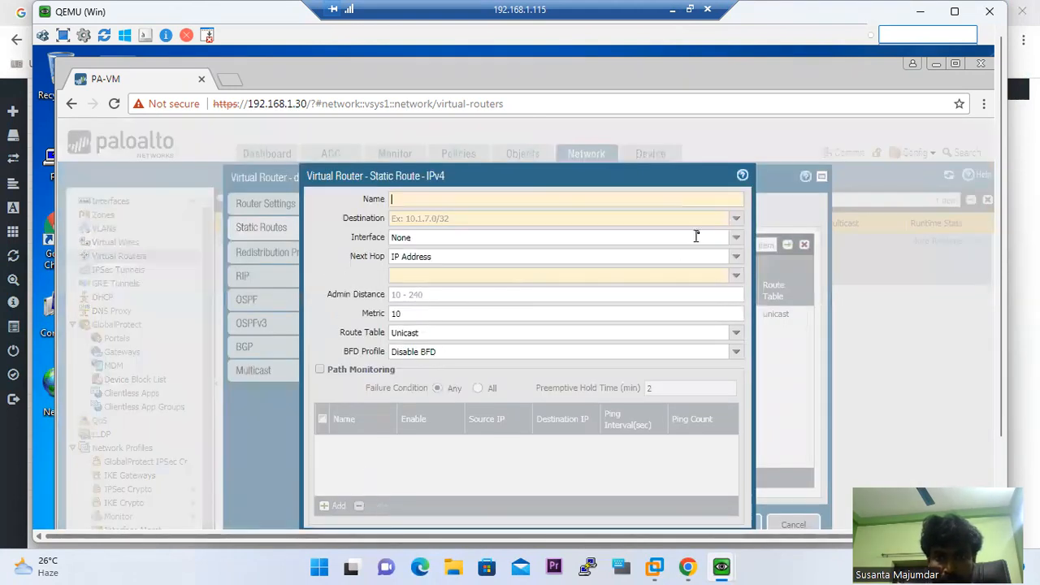
pyautogui.click(736, 219)
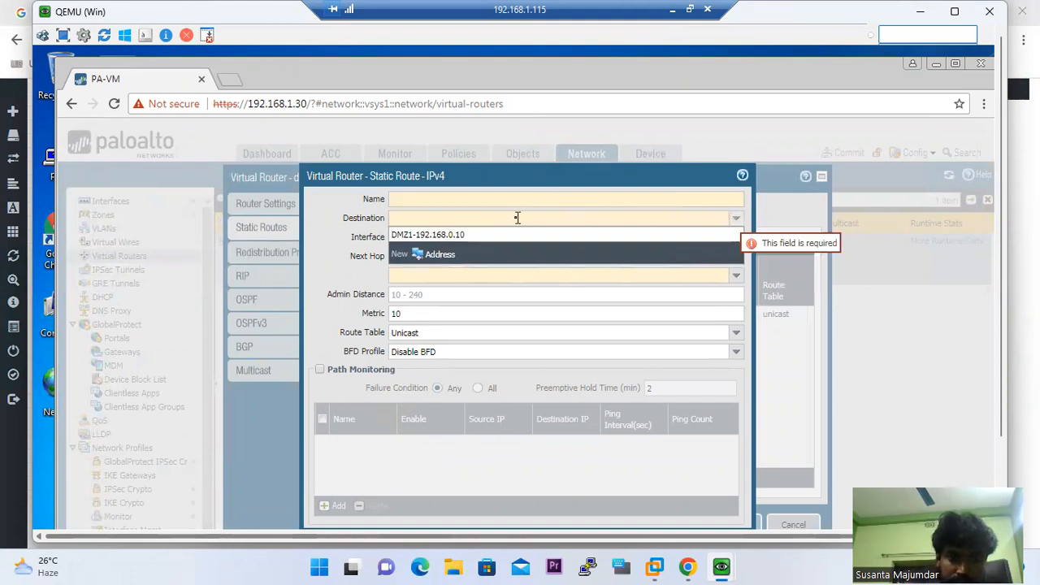
pyautogui.click(464, 200)
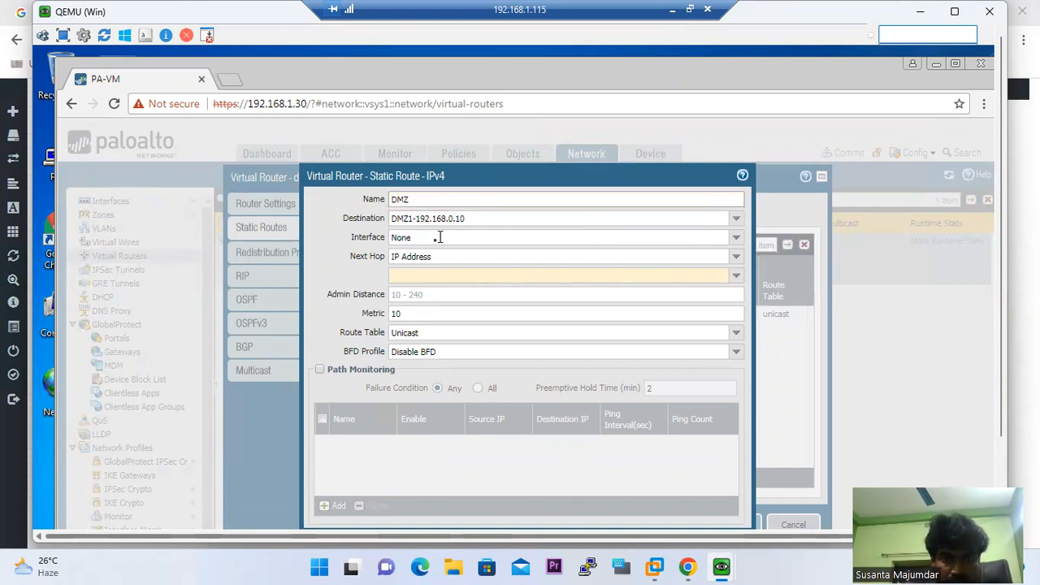
pyautogui.click(736, 237)
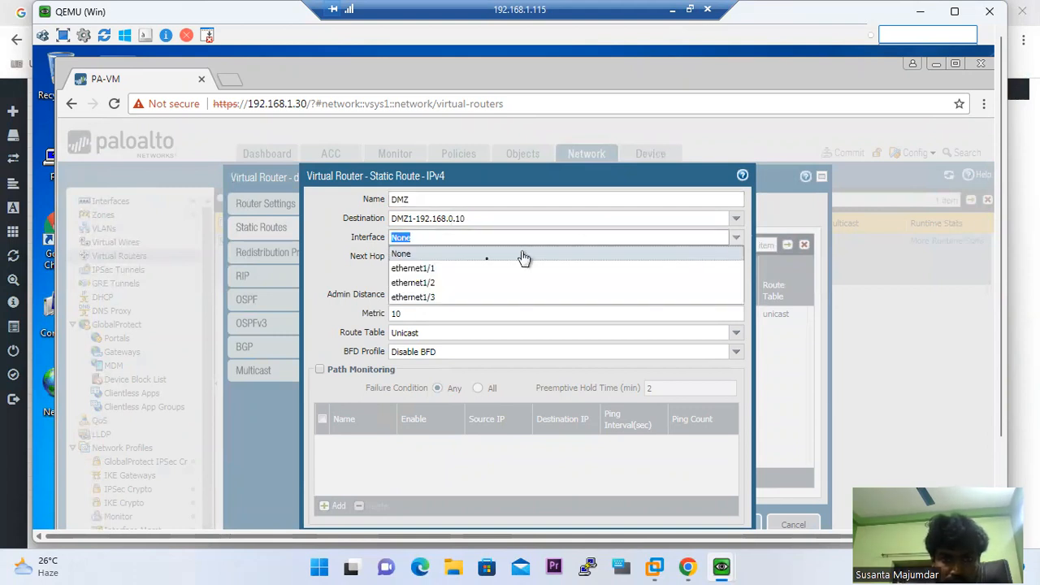
pyautogui.click(436, 297)
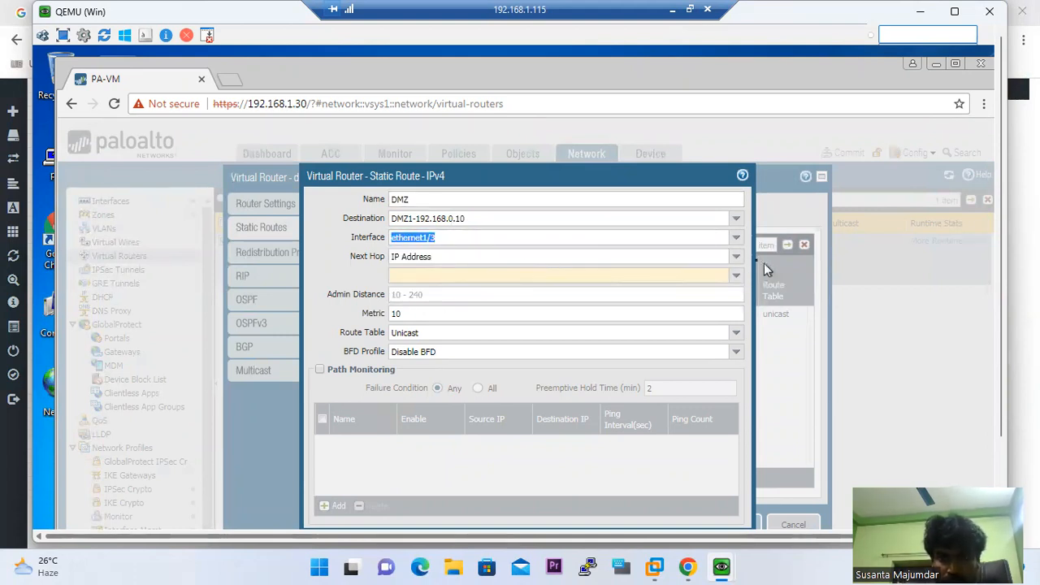
pyautogui.click(735, 278)
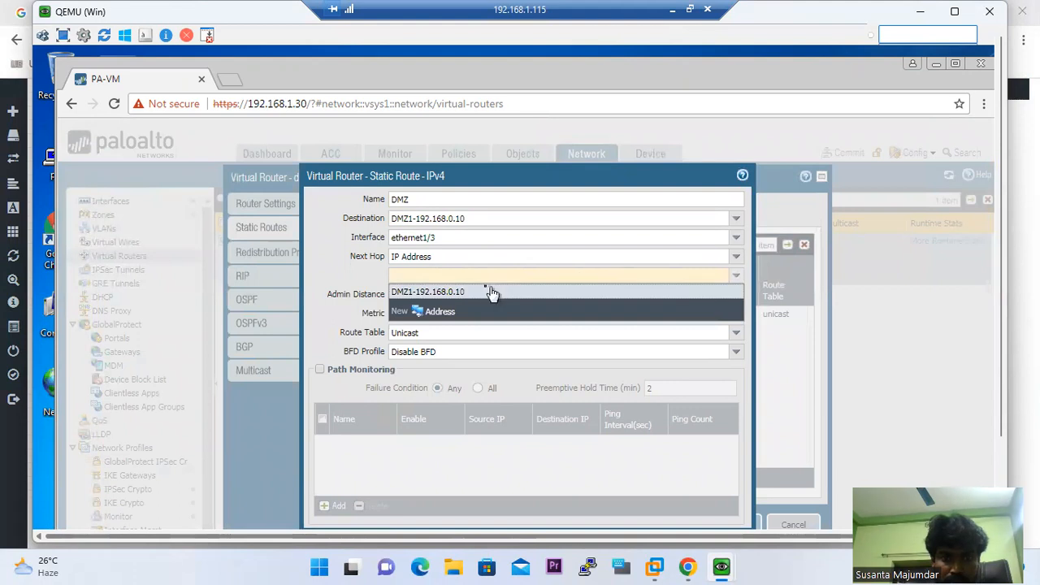
pyautogui.write('192.168.0.1')
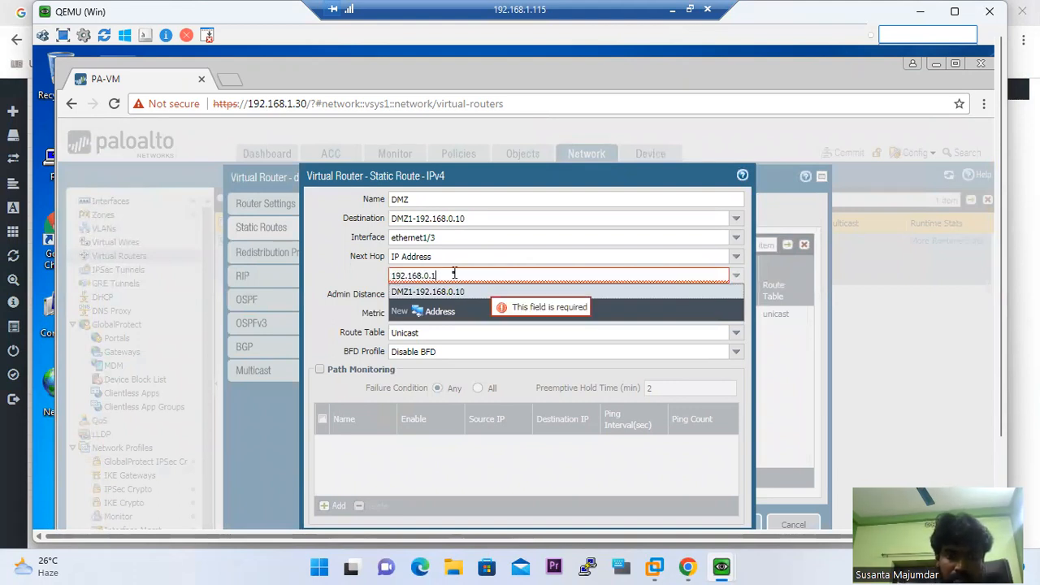
pyautogui.click(335, 262)
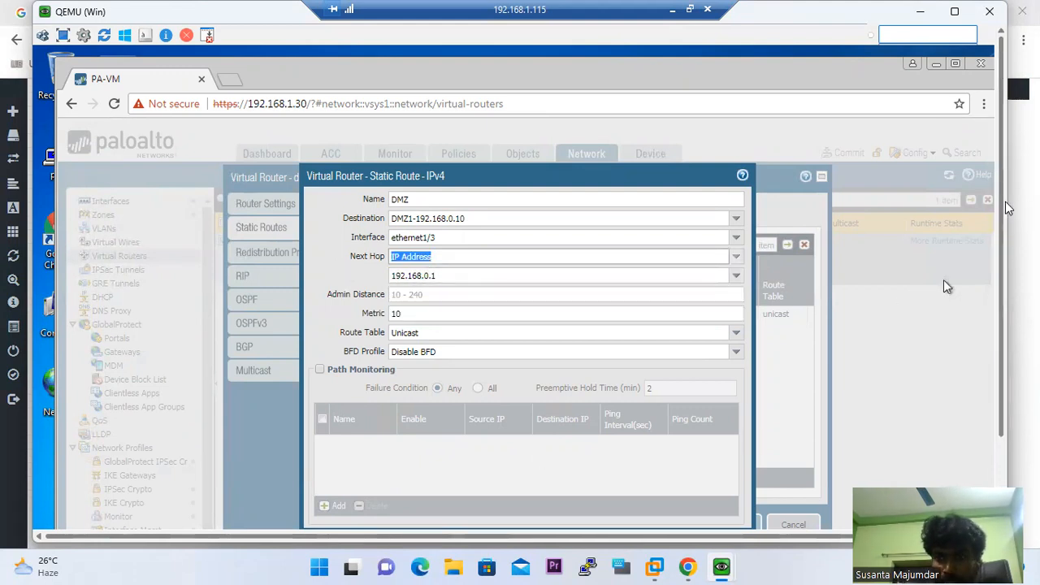
pyautogui.scroll(-3, 1006, 208)
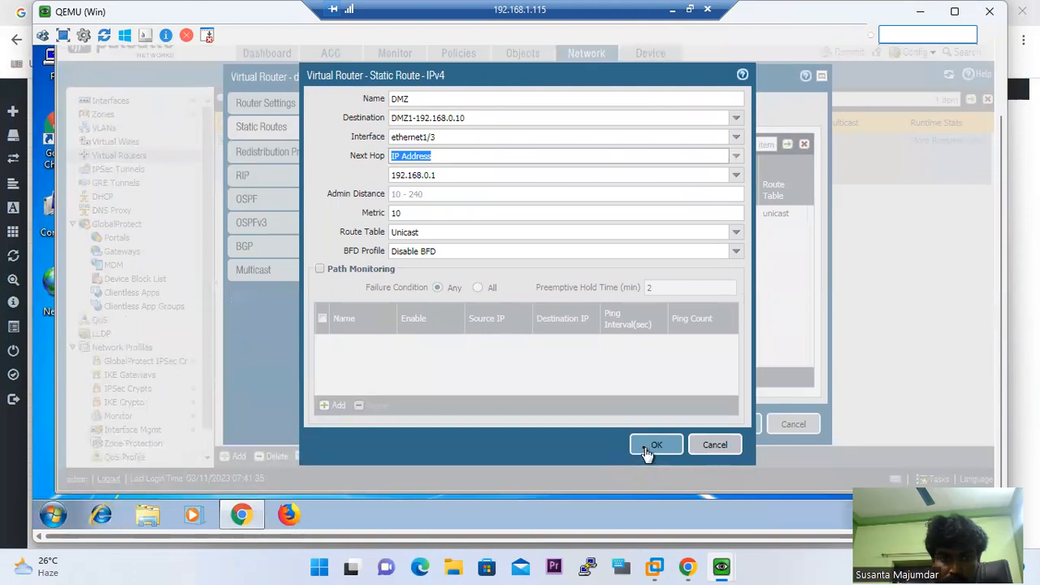
pyautogui.click(647, 452)
pyautogui.click(729, 426)
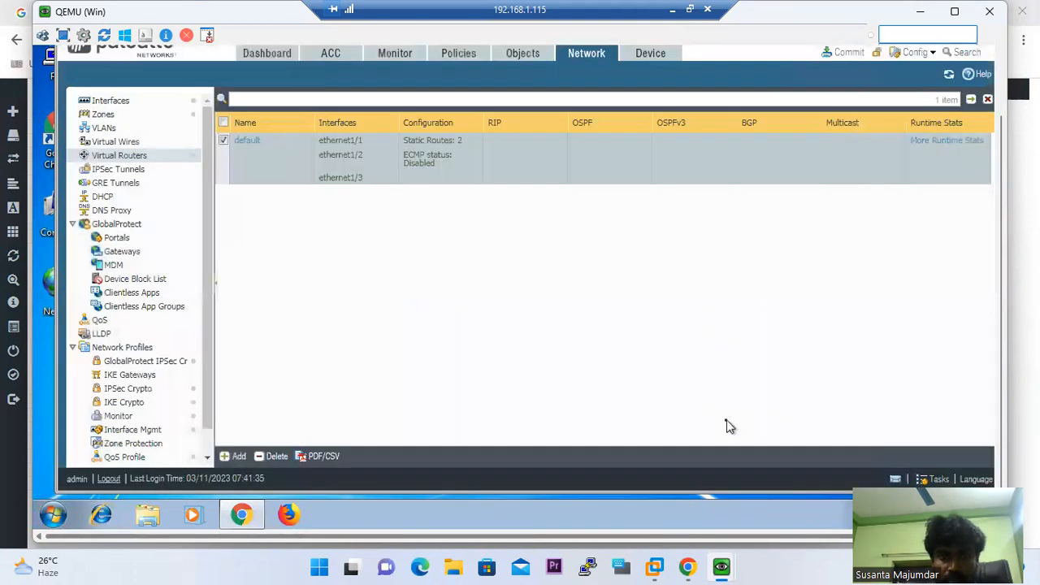
# Commit the PAN-OS configuration, then return to the Windows 7 client's ping window
pyautogui.click(845, 52)
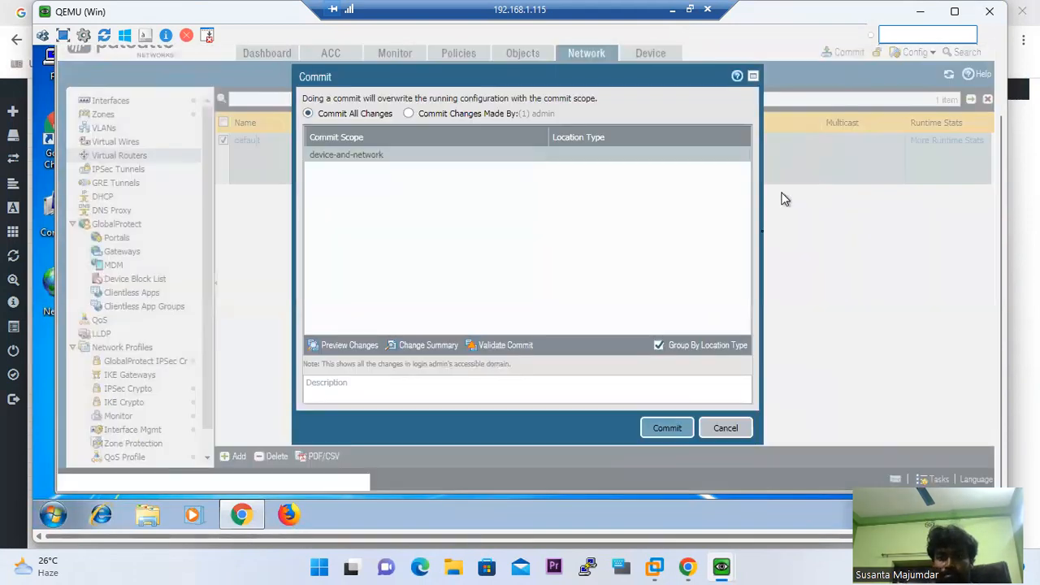
pyautogui.click(667, 427)
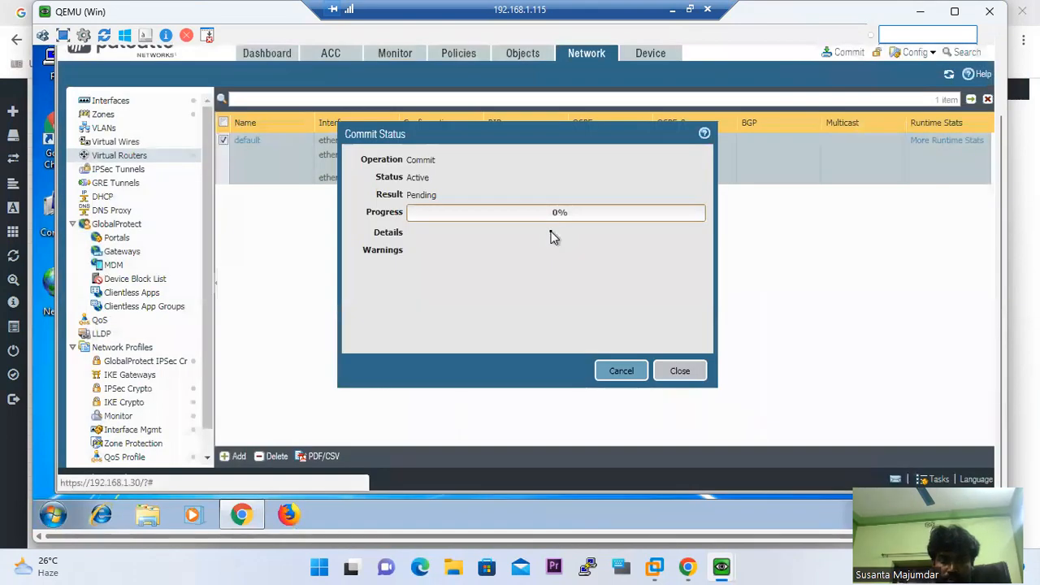
pyautogui.moveTo(721, 567)
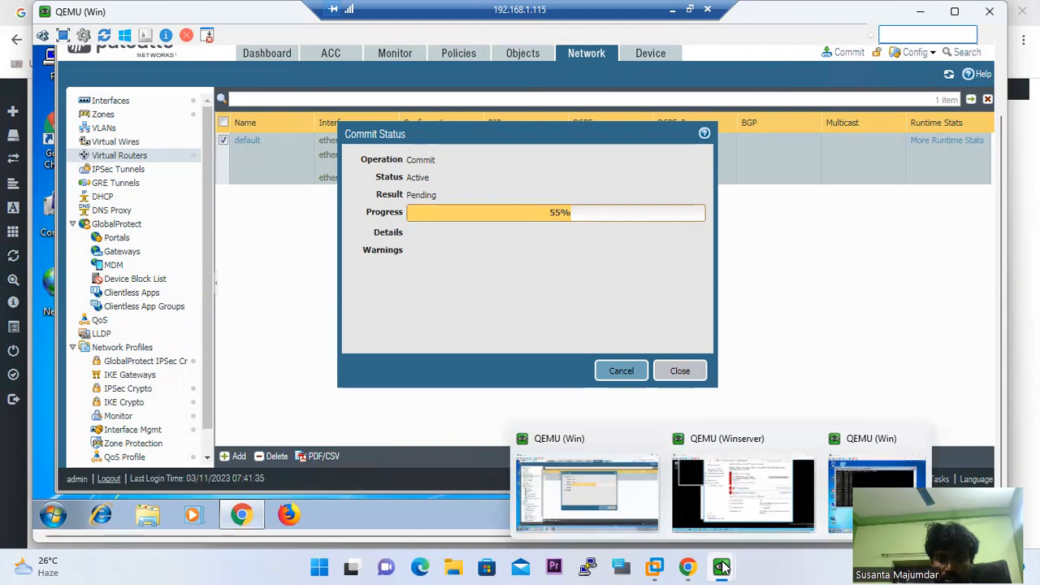
pyautogui.click(841, 492)
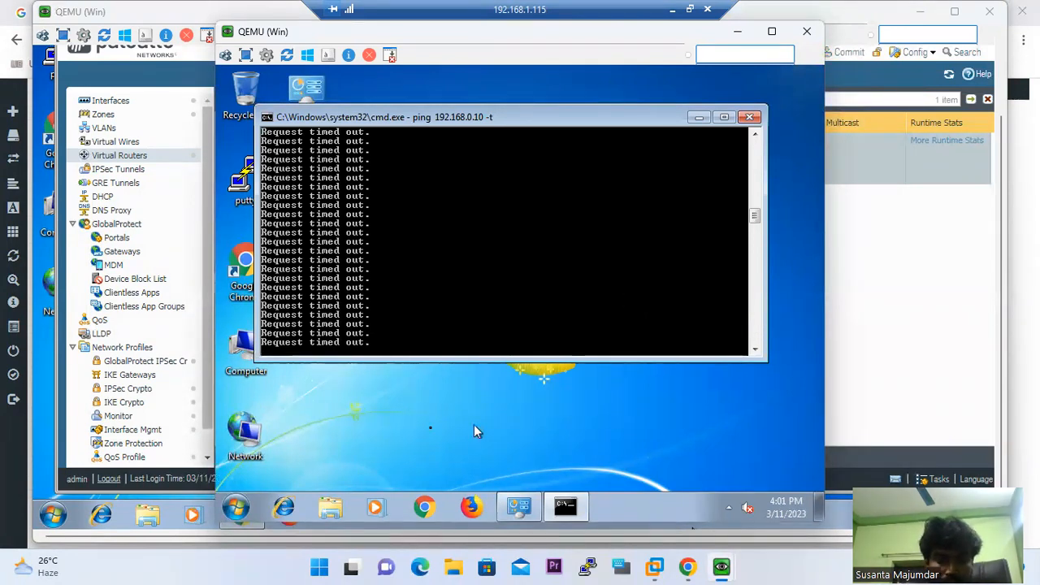
# Open a second Command Prompt and run tracert 192.168.0.10
pyautogui.click(246, 512)
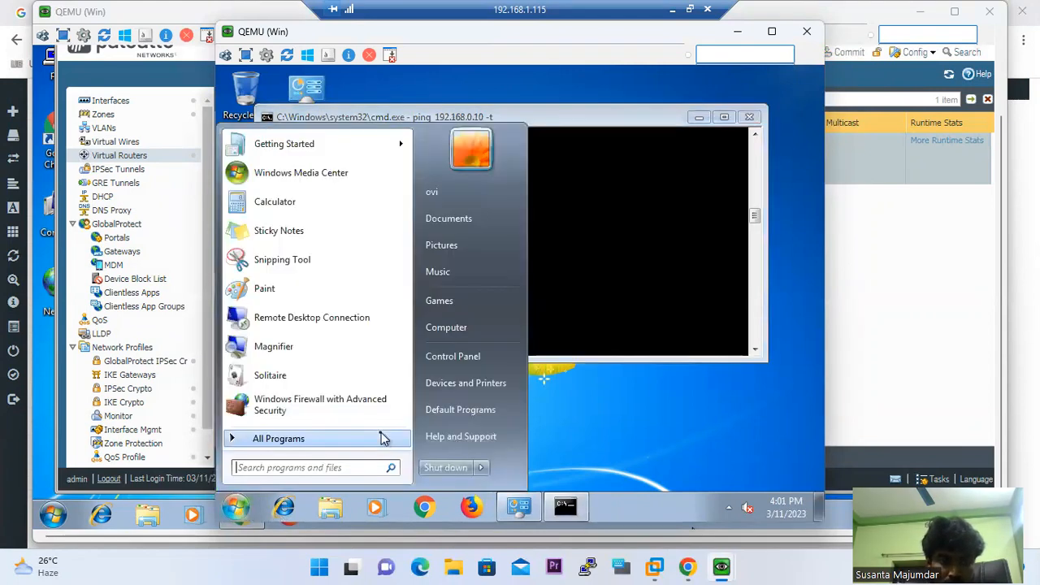
pyautogui.write('cmd')
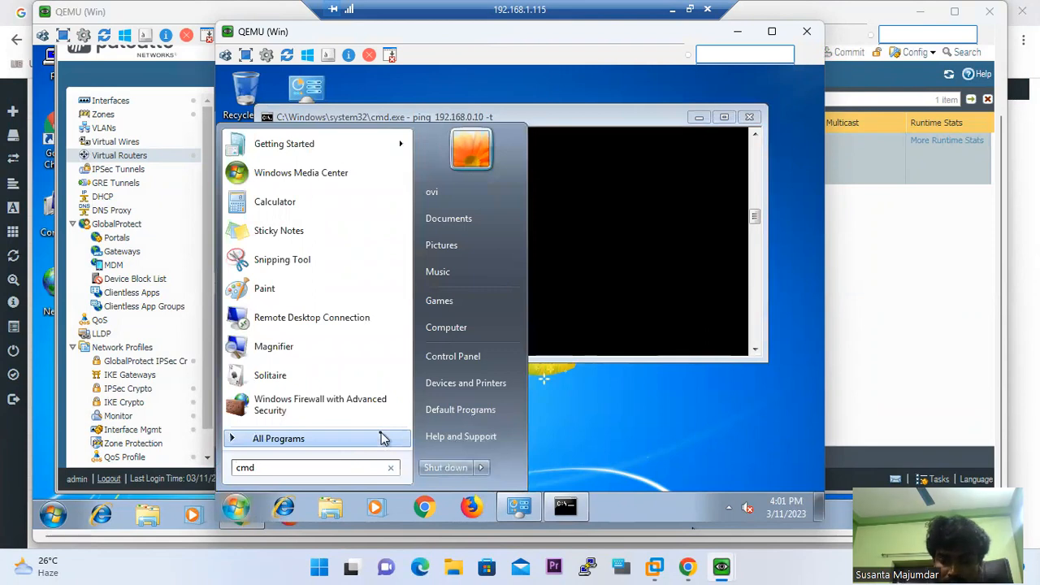
pyautogui.click(383, 437)
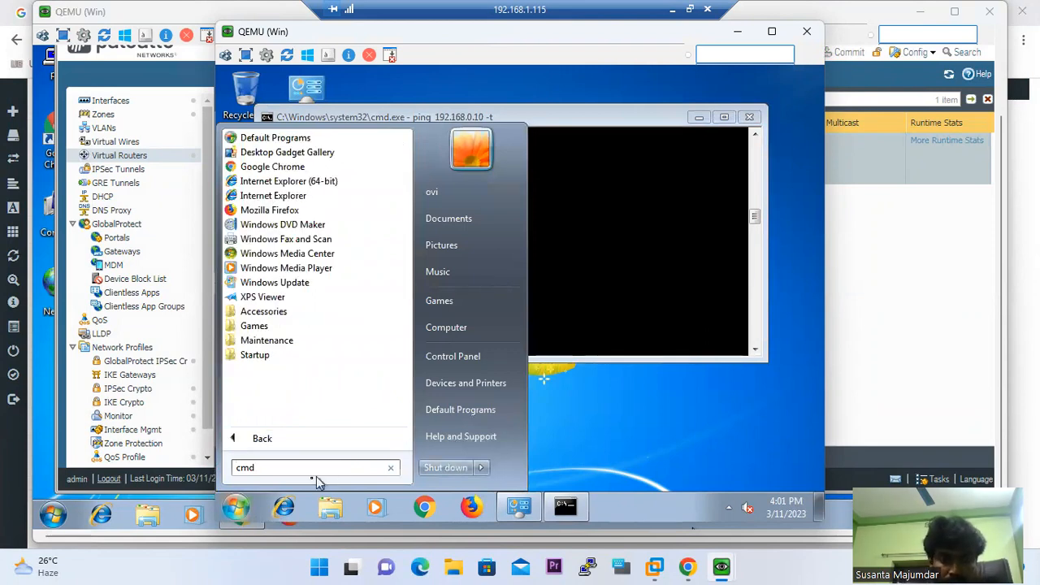
pyautogui.press('Return')
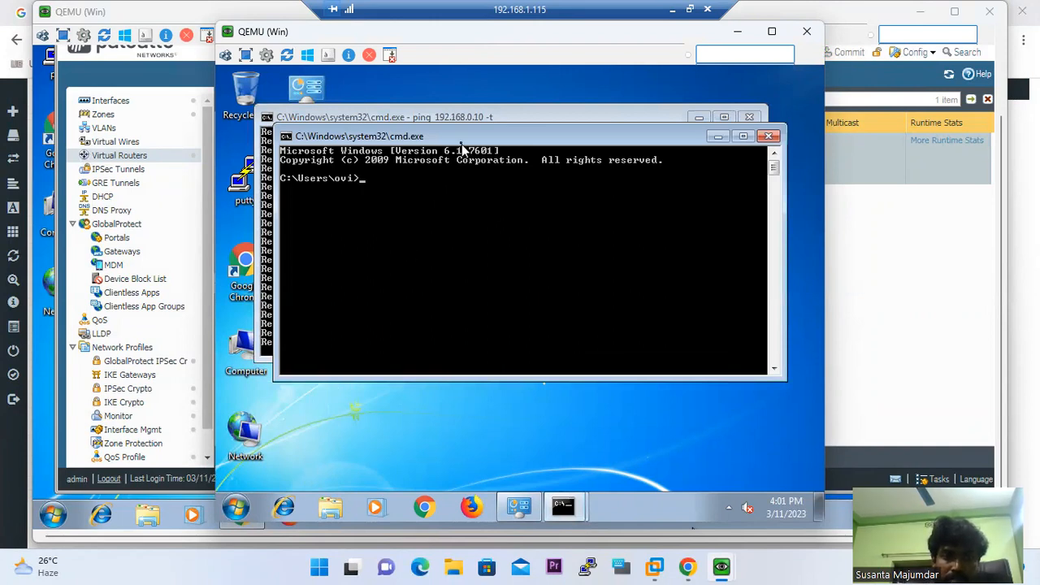
pyautogui.moveTo(462, 138); pyautogui.dragTo(447, 190)
pyautogui.write('tracert 19')
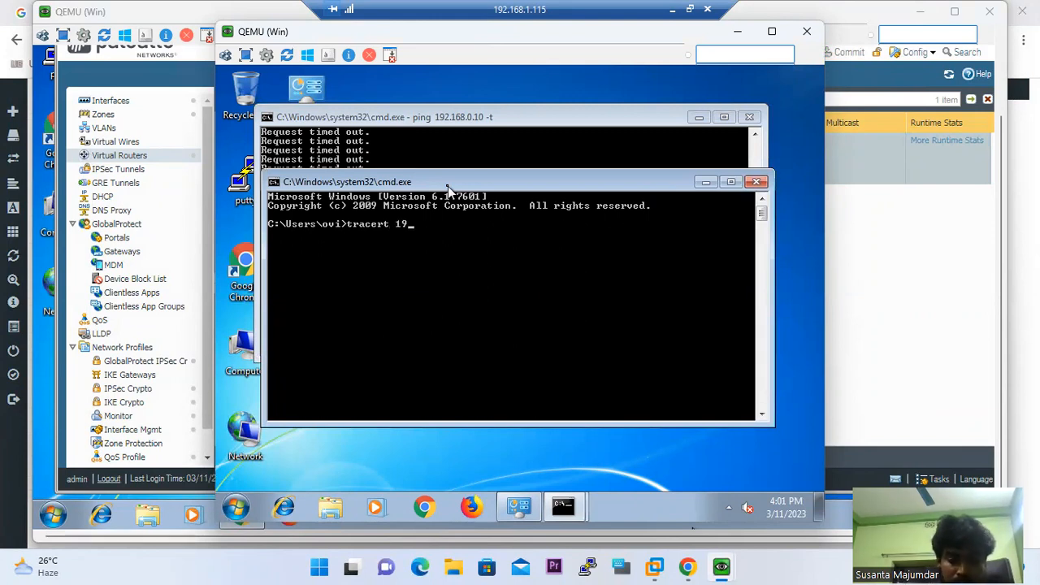
pyautogui.write('2.168.0.10')
pyautogui.press('Return')
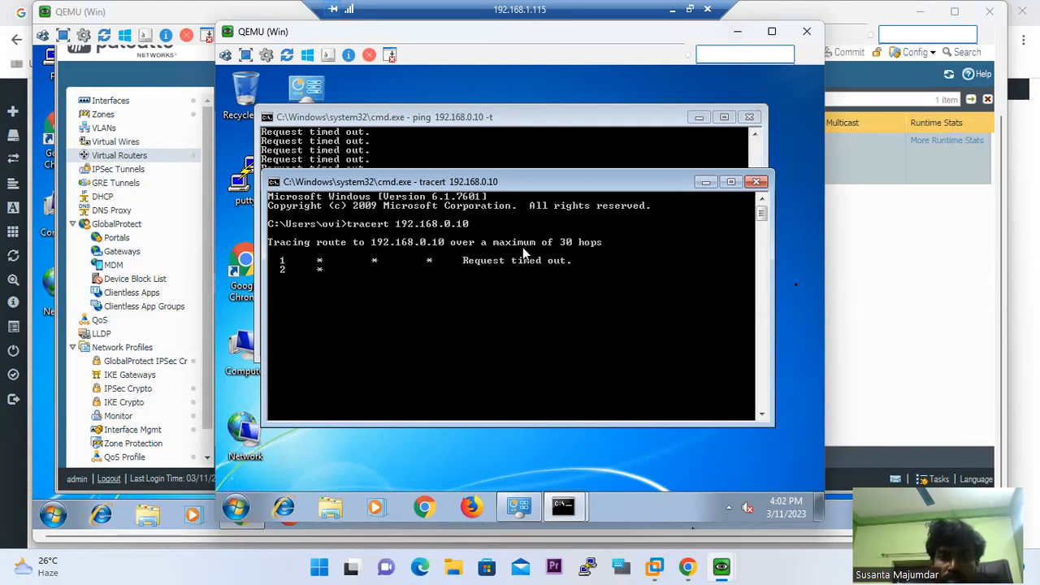
# Close the commit status report, view the EVE topology, and return to the Windows 7 console
pyautogui.click(735, 32)
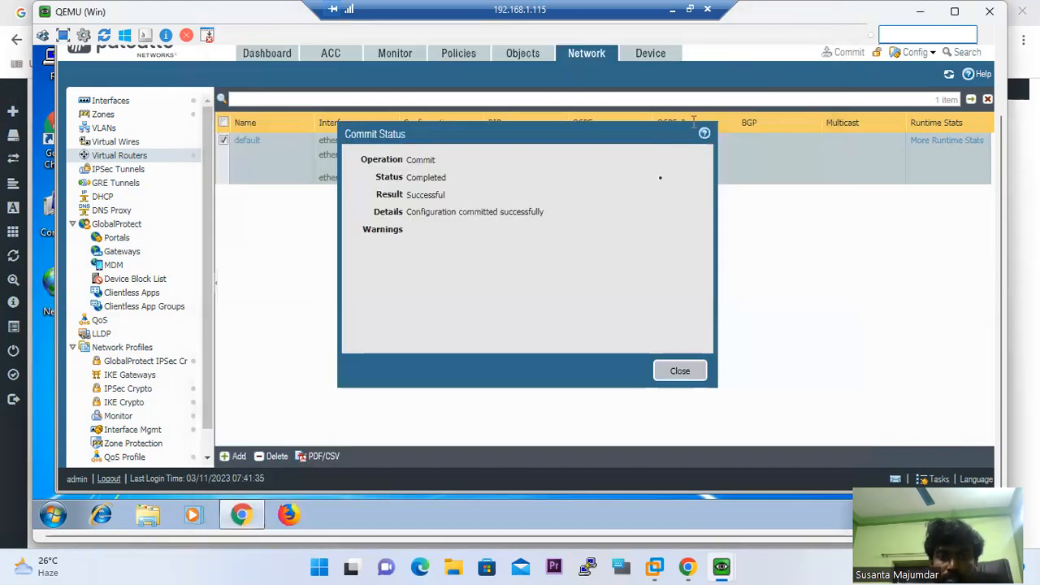
pyautogui.click(675, 378)
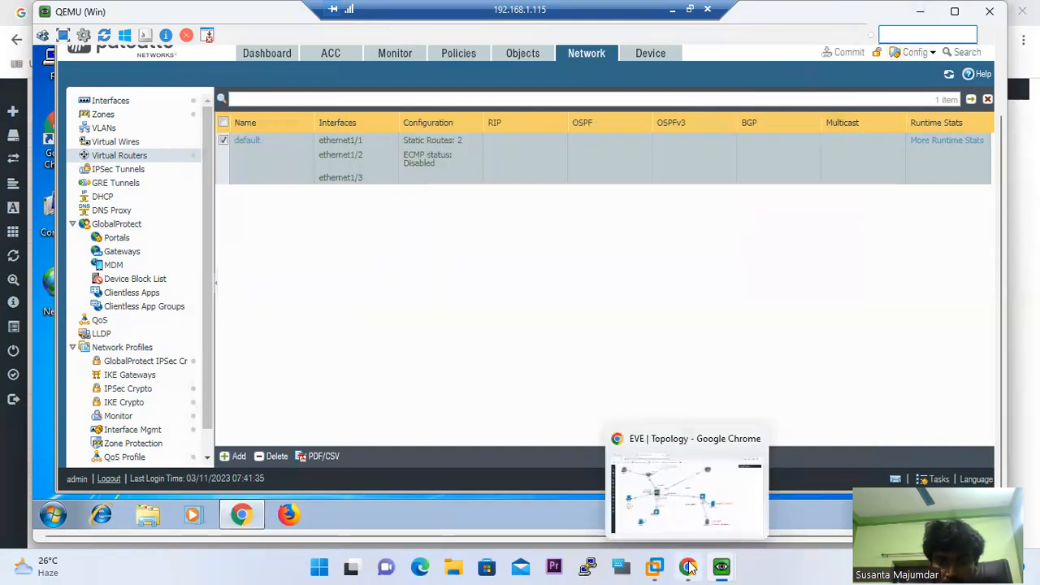
pyautogui.click(688, 566)
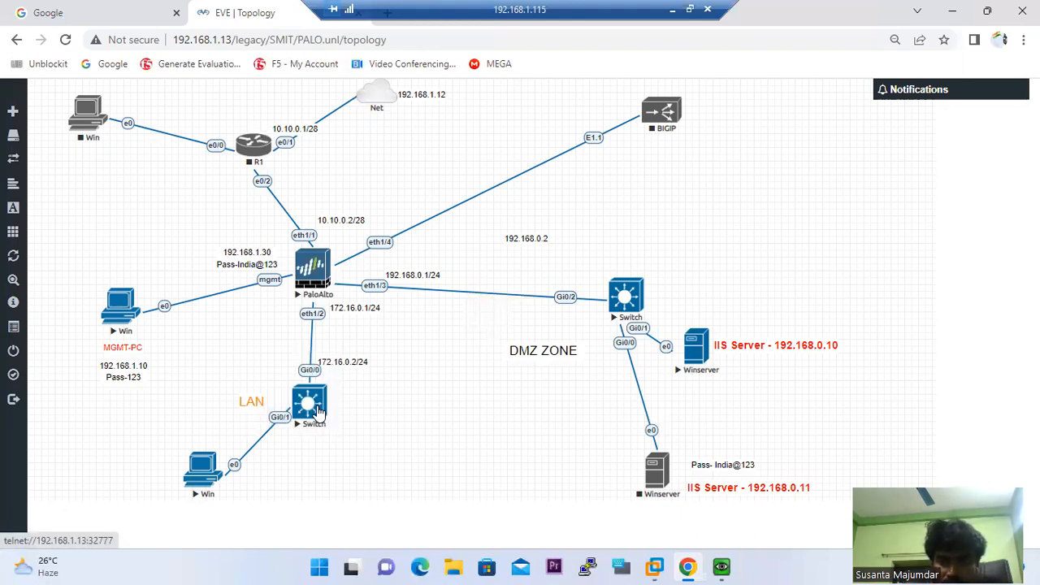
pyautogui.click(722, 567)
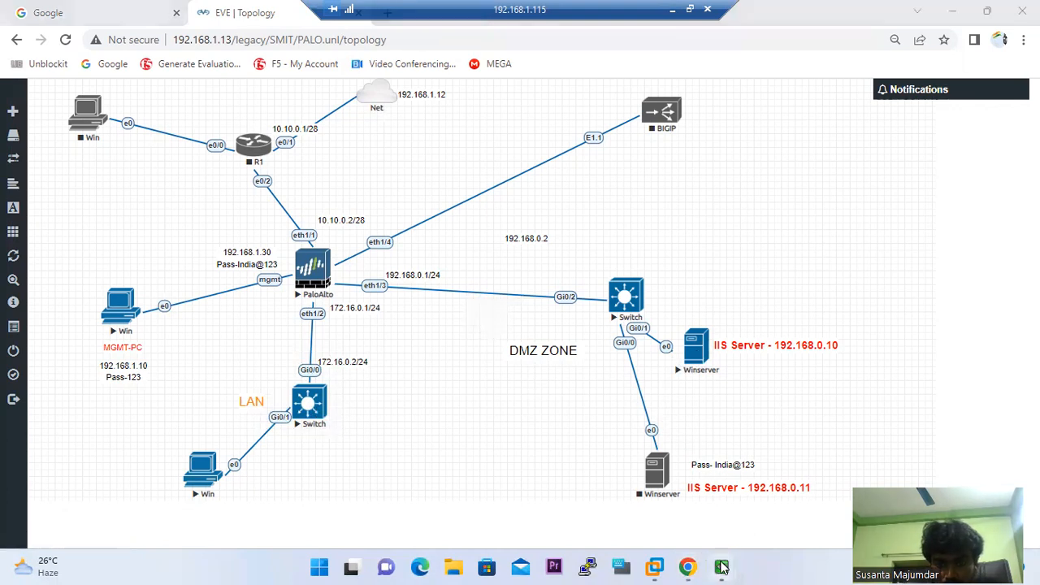
pyautogui.click(588, 486)
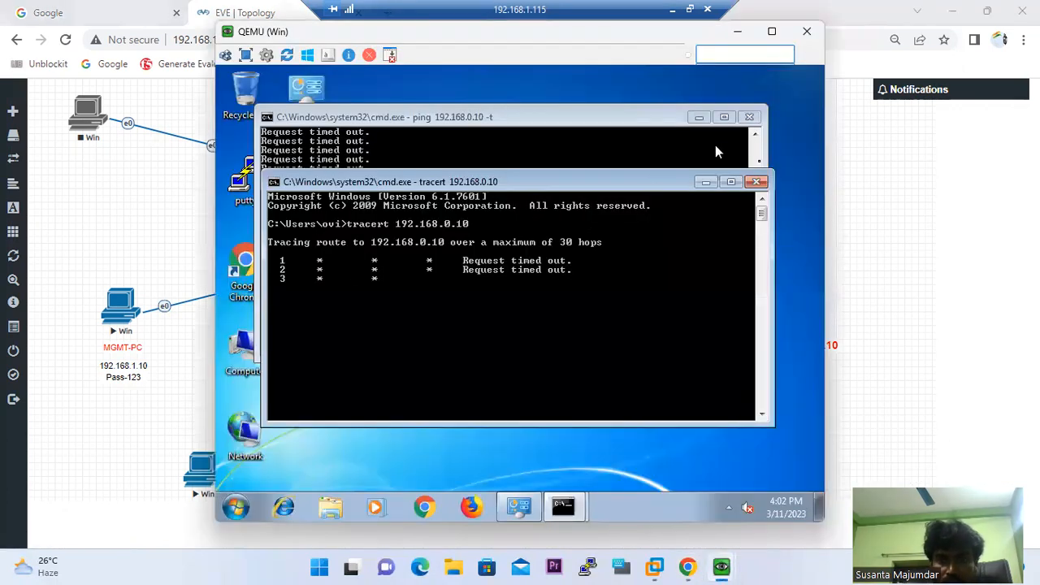
# Switch to the Windows Server console and minimize the Windows Firewall and Command Prompt windows
pyautogui.moveTo(722, 567)
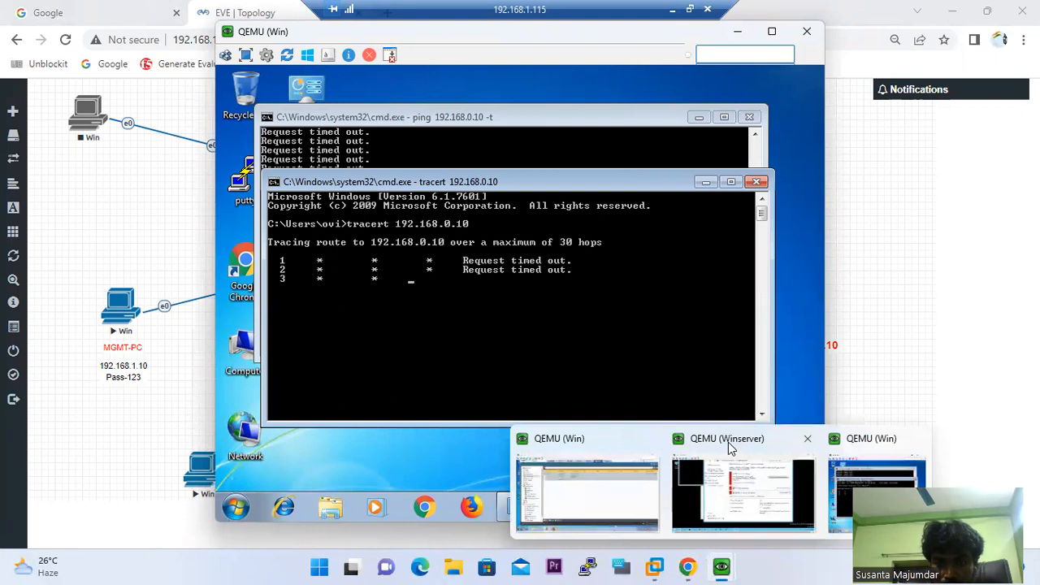
pyautogui.click(730, 447)
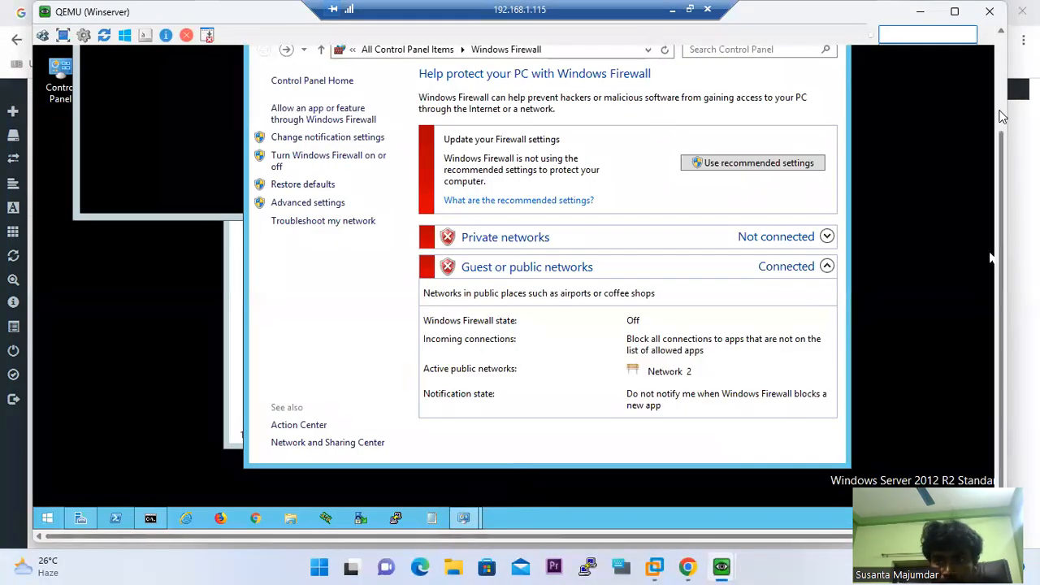
pyautogui.scroll(3, 1001, 117)
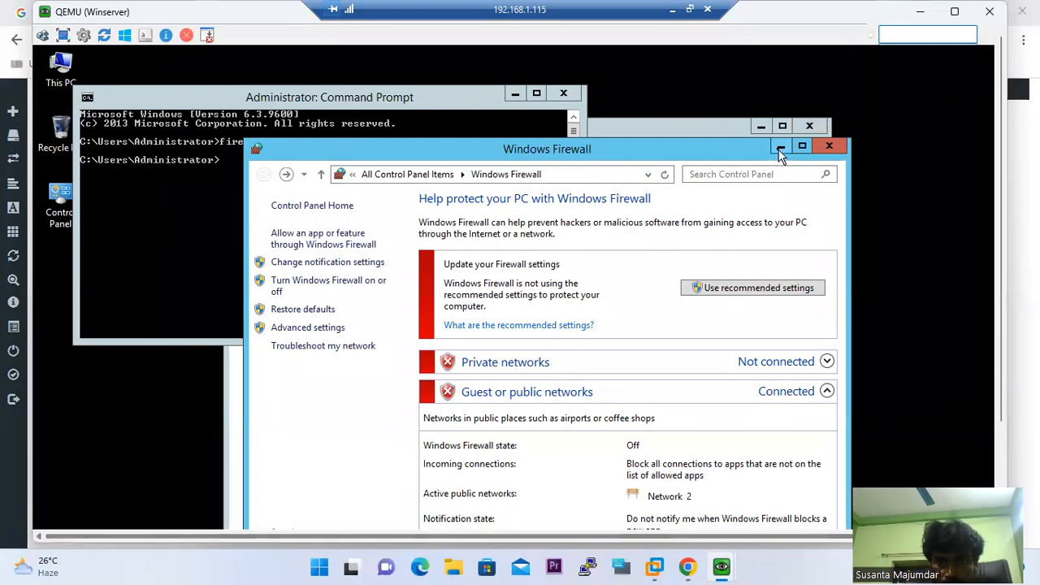
pyautogui.click(780, 151)
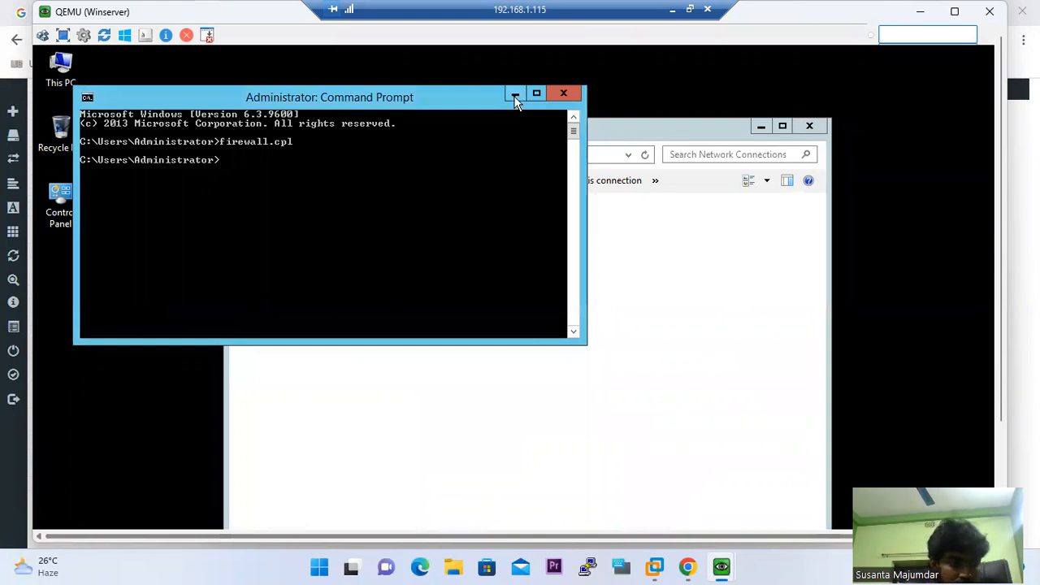
pyautogui.click(515, 95)
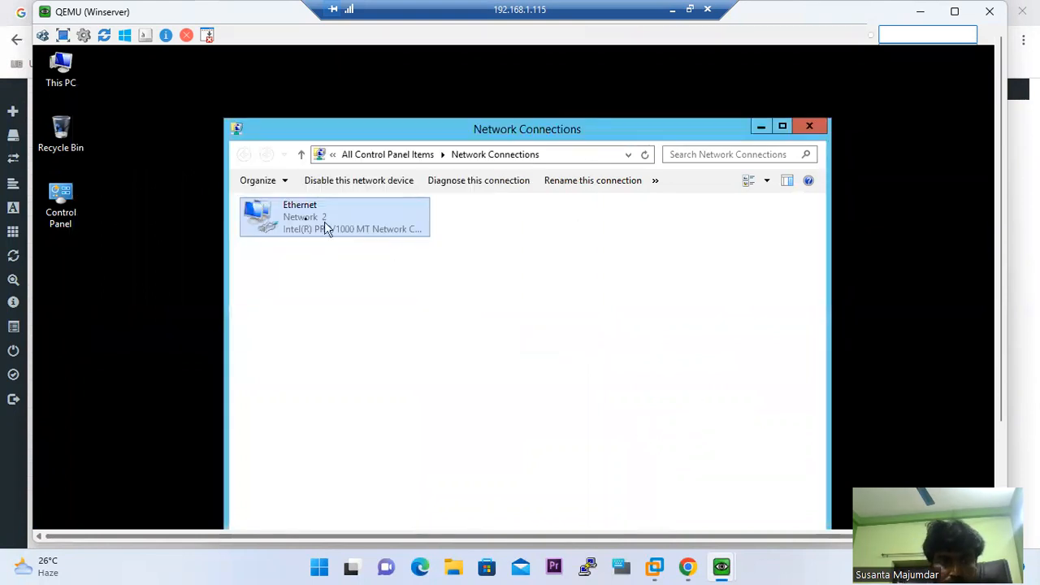
# Check the server's Ethernet adapter properties and details, confirming 192.168.0.10 with gateway 192.168.0.1
pyautogui.doubleClick(266, 218)
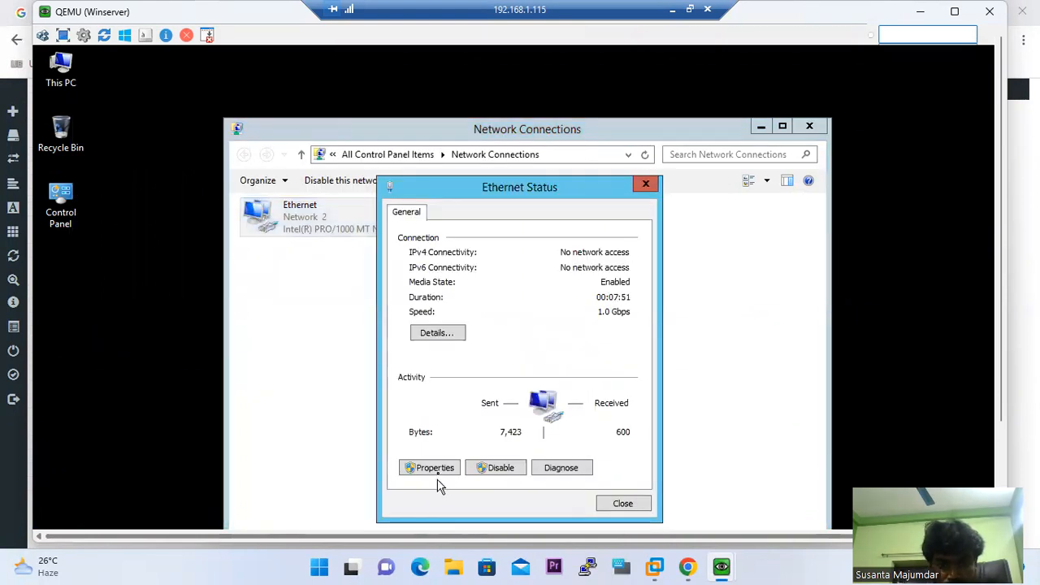
pyautogui.click(434, 468)
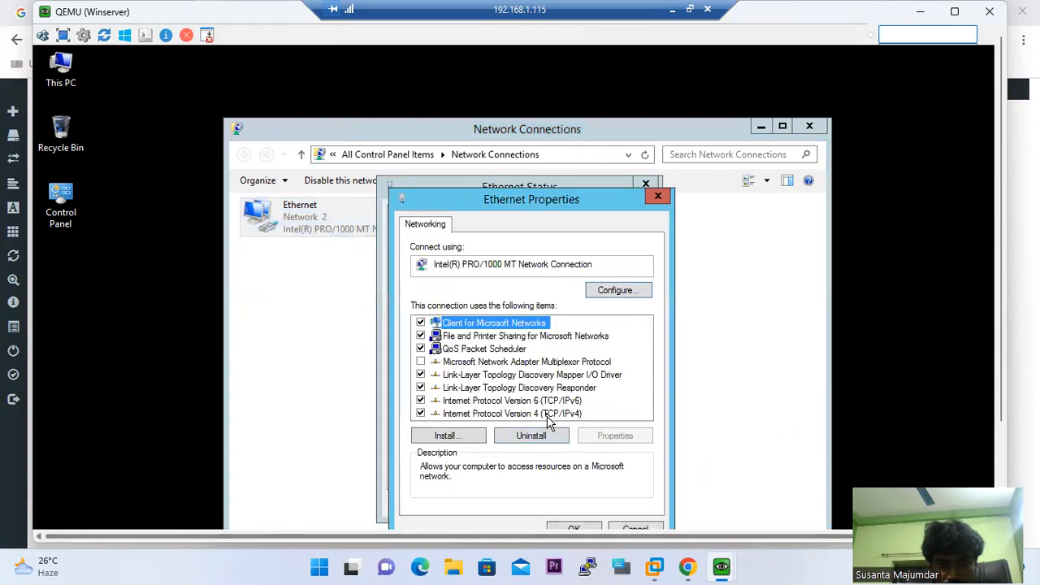
pyautogui.click(633, 527)
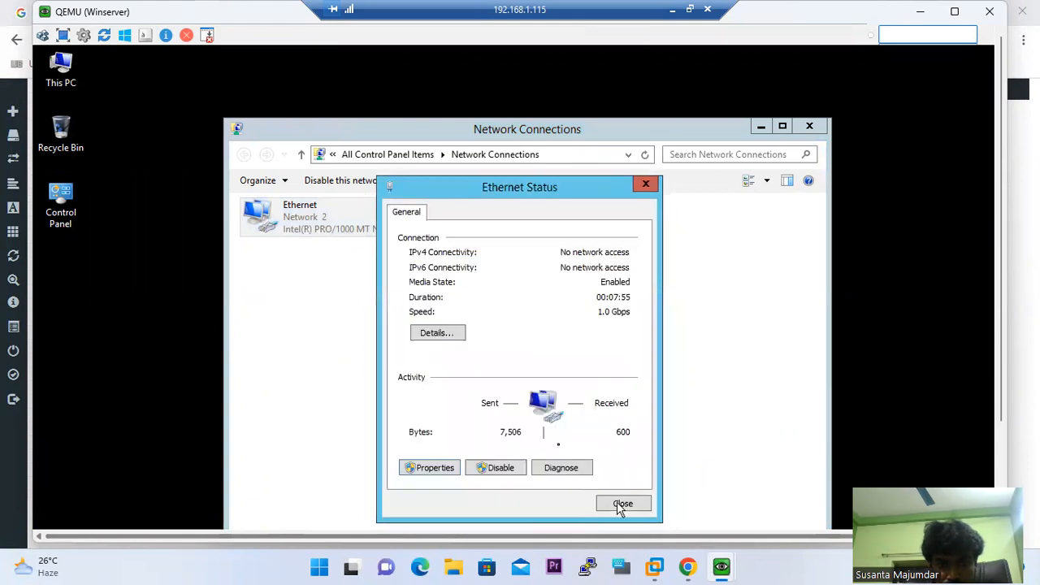
pyautogui.click(439, 333)
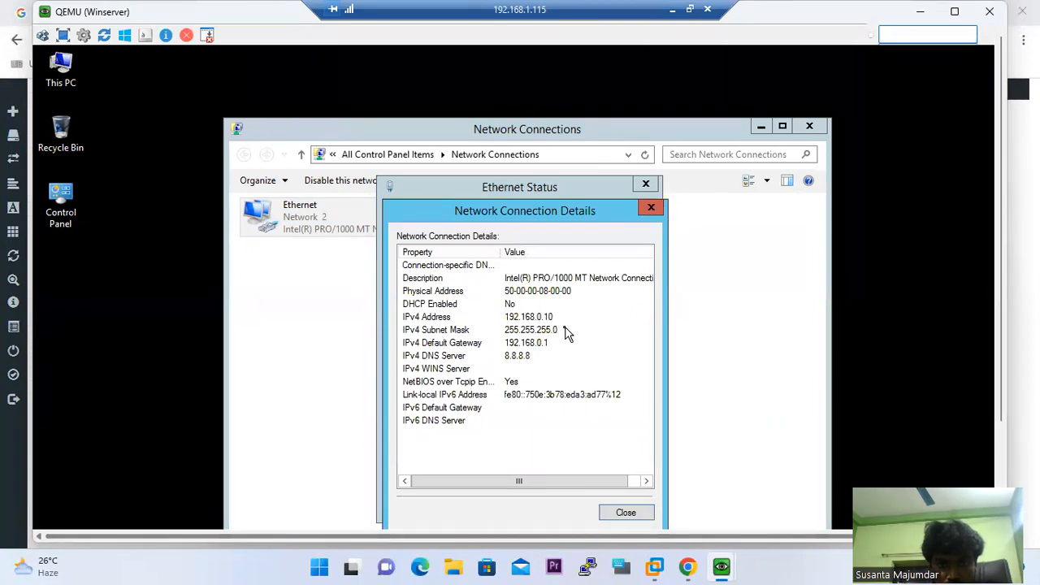
pyautogui.click(644, 517)
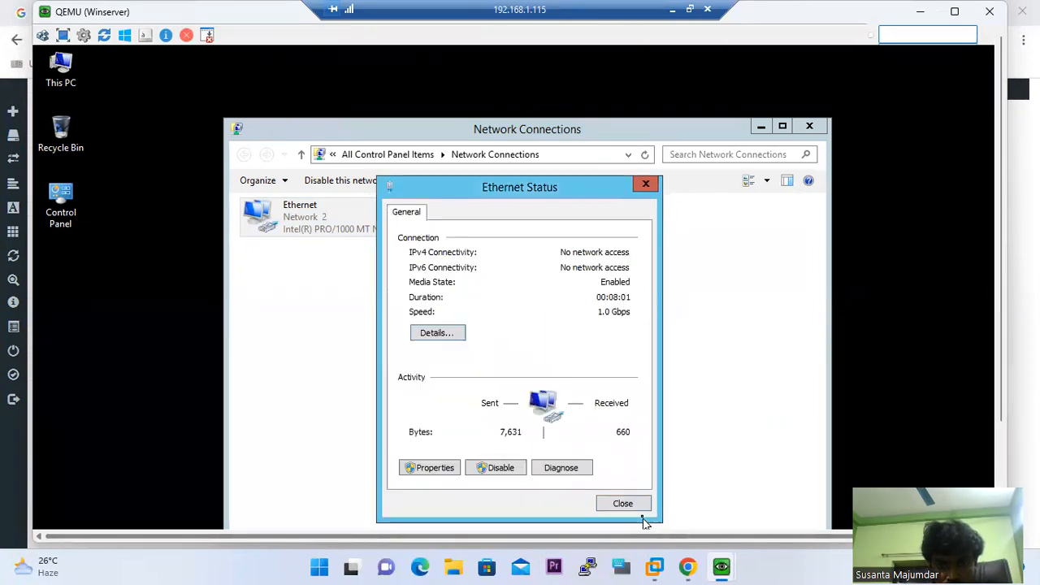
pyautogui.click(639, 504)
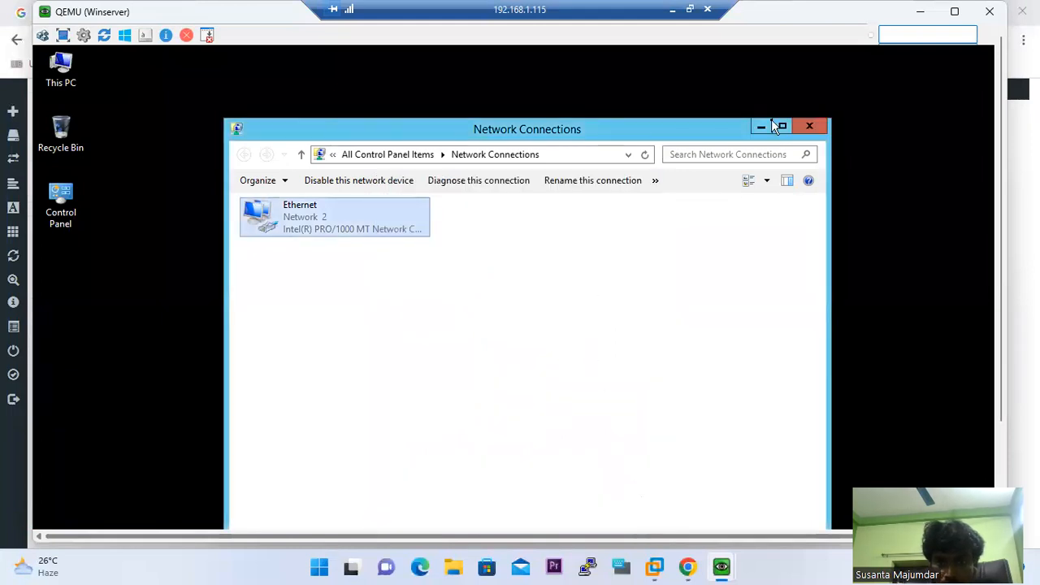
# Minimize Network Connections and refresh the server desktop
pyautogui.click(766, 126)
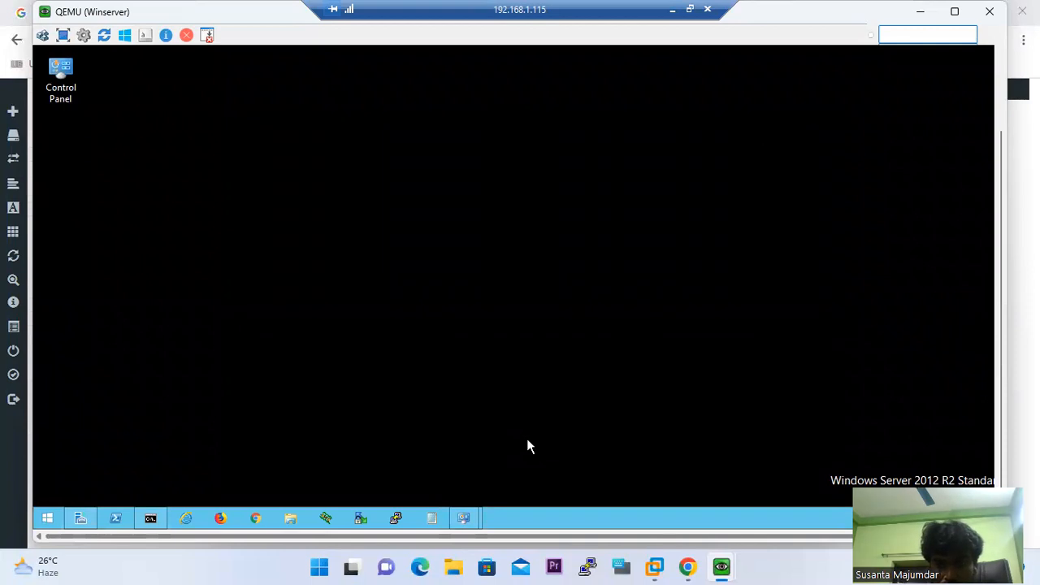
pyautogui.rightClick(446, 253)
pyautogui.click(486, 294)
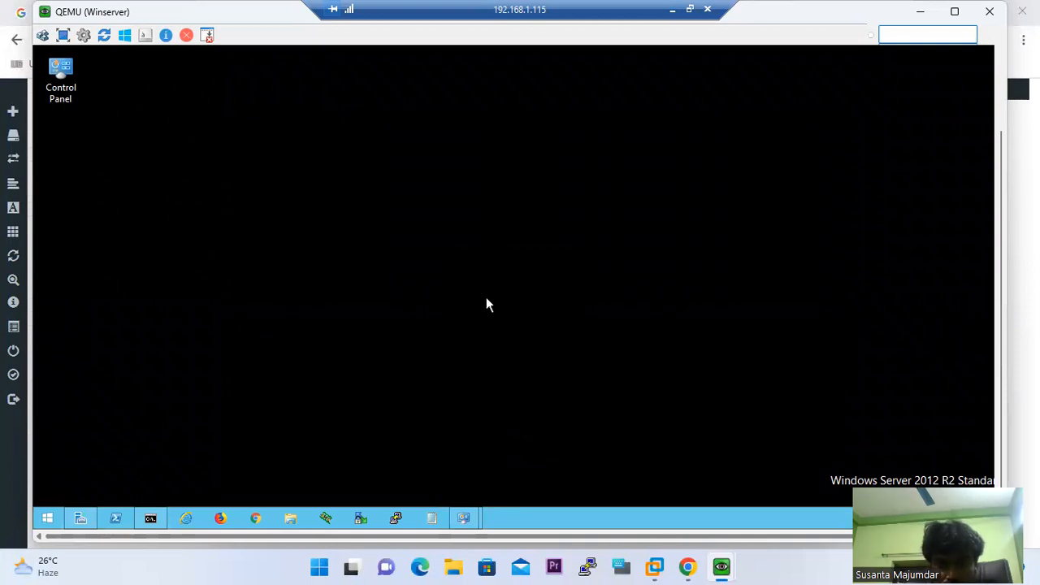
# On the Windows 7 client, stop and restart the continuous ping to 192.168.0.10
pyautogui.moveTo(720, 564)
pyautogui.click(860, 459)
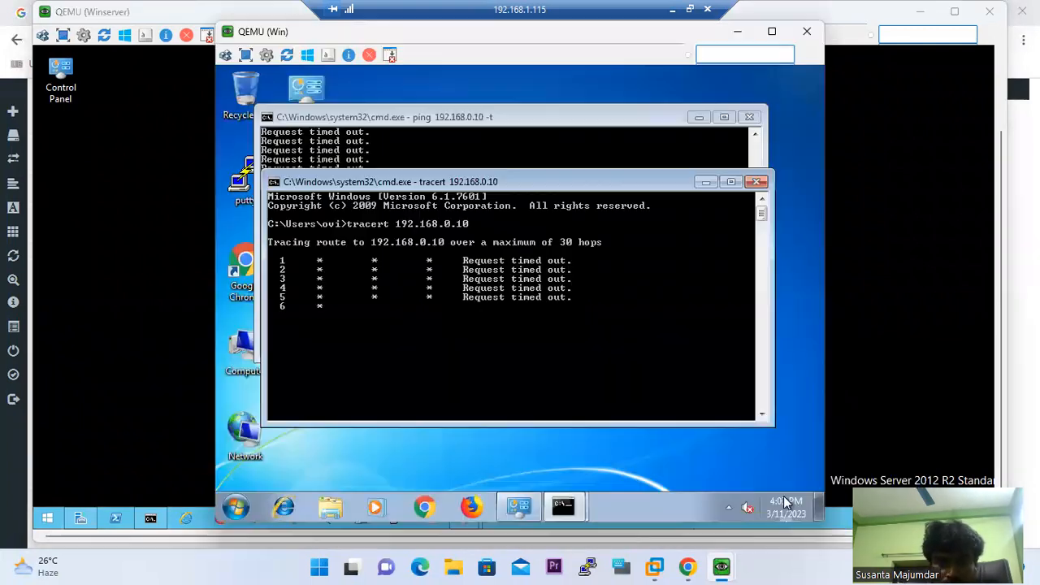
pyautogui.click(459, 117)
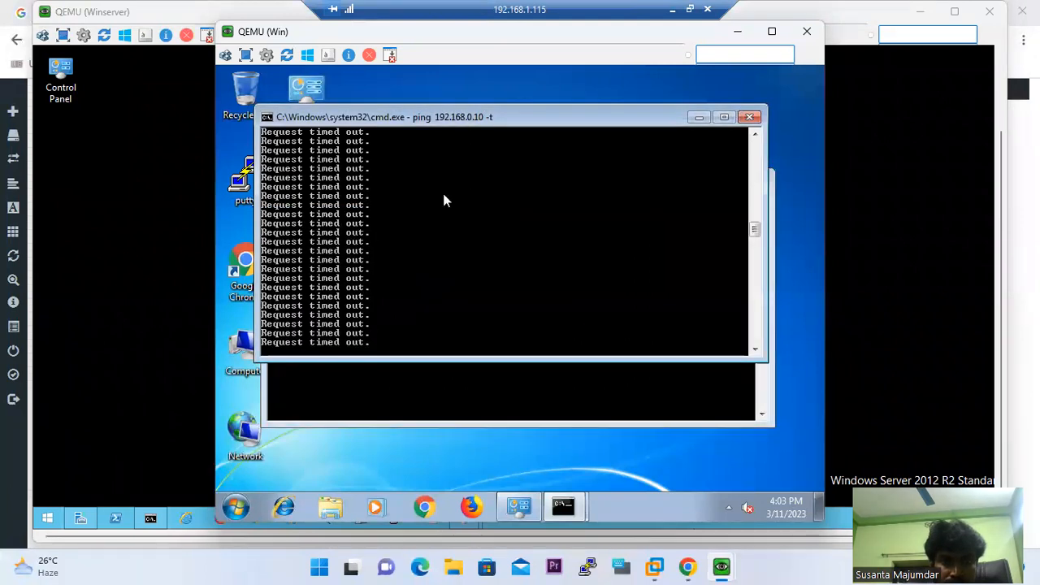
pyautogui.hotkey('ctrl', 'c')
pyautogui.press('Up')
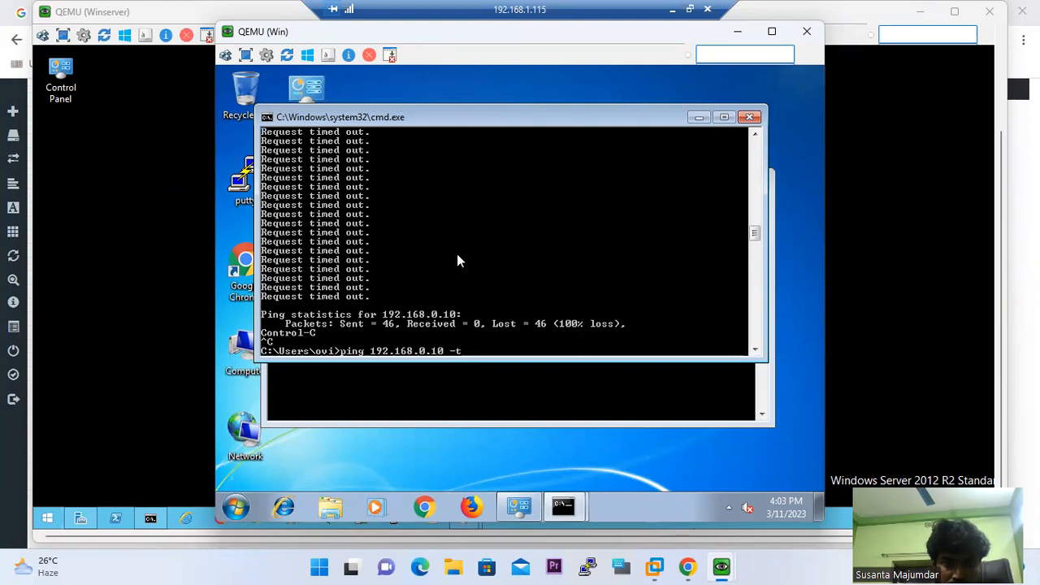
pyautogui.press('Return')
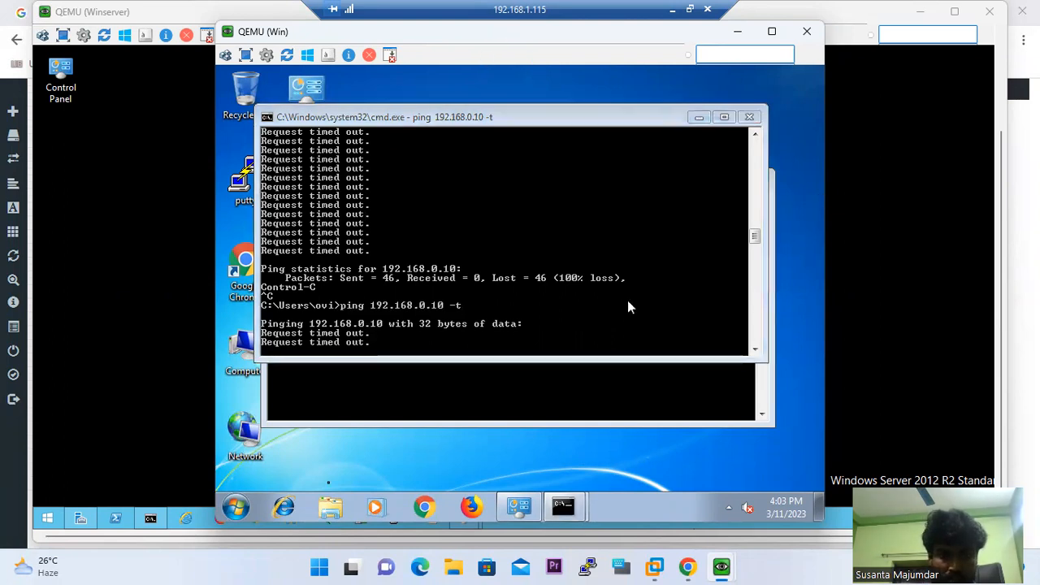
# Bring the tracert command prompt forward and stop the running traceroute
pyautogui.click(244, 508)
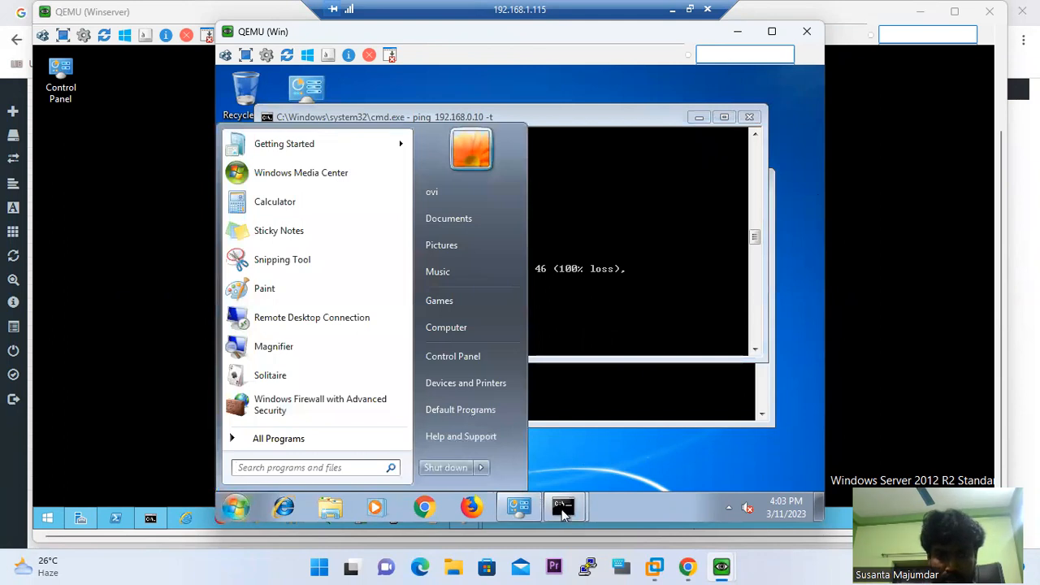
pyautogui.click(563, 507)
pyautogui.click(512, 446)
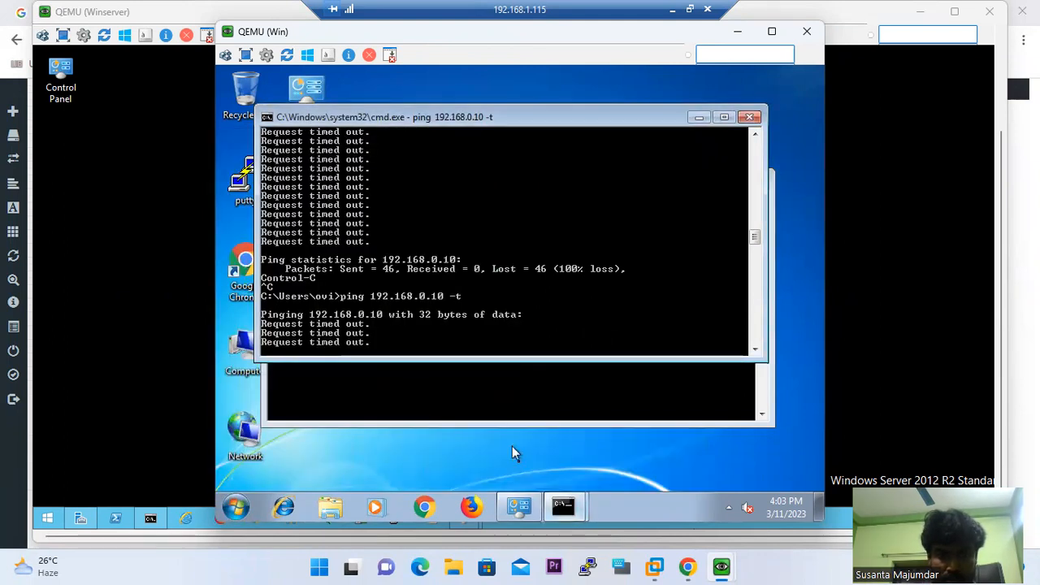
pyautogui.click(563, 506)
pyautogui.click(585, 473)
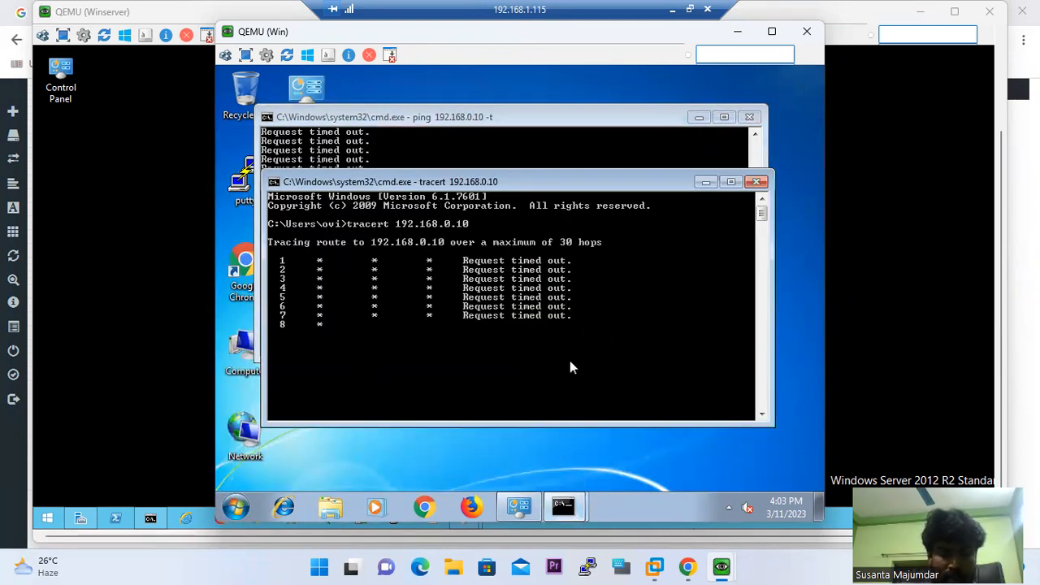
pyautogui.hotkey('ctrl', 'c')
# Via firewall.cpl, turn off Windows Firewall for home/work and public networks, then minimize the console
pyautogui.write('firewall.cpl')
pyautogui.press('Return')
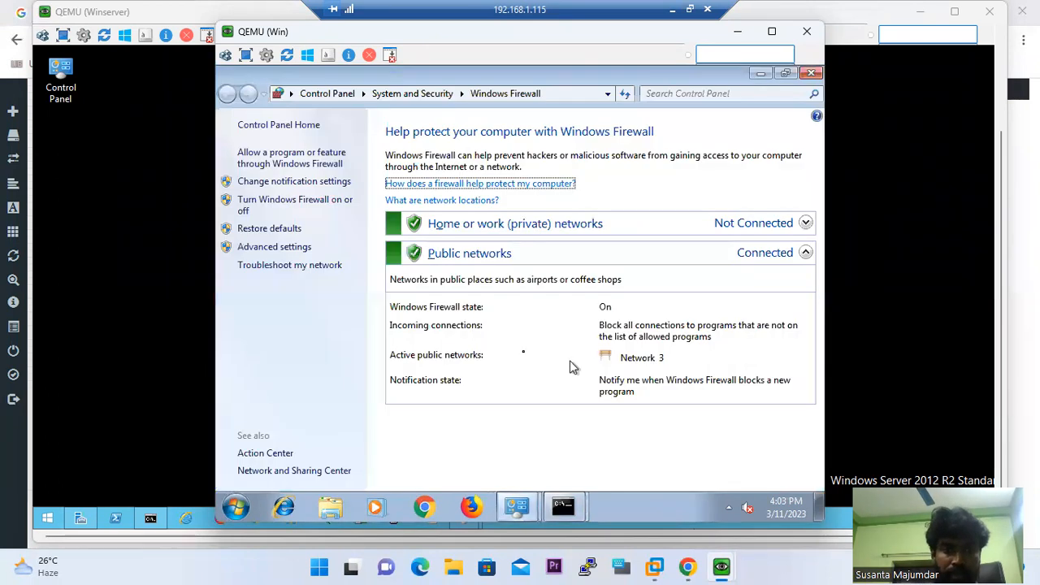
pyautogui.click(272, 201)
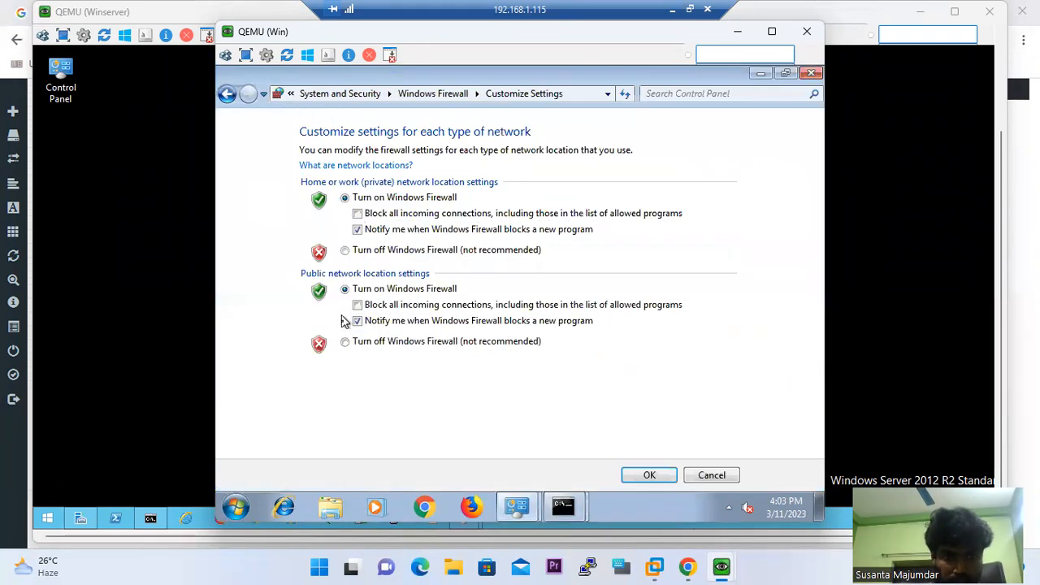
pyautogui.click(344, 341)
pyautogui.click(344, 250)
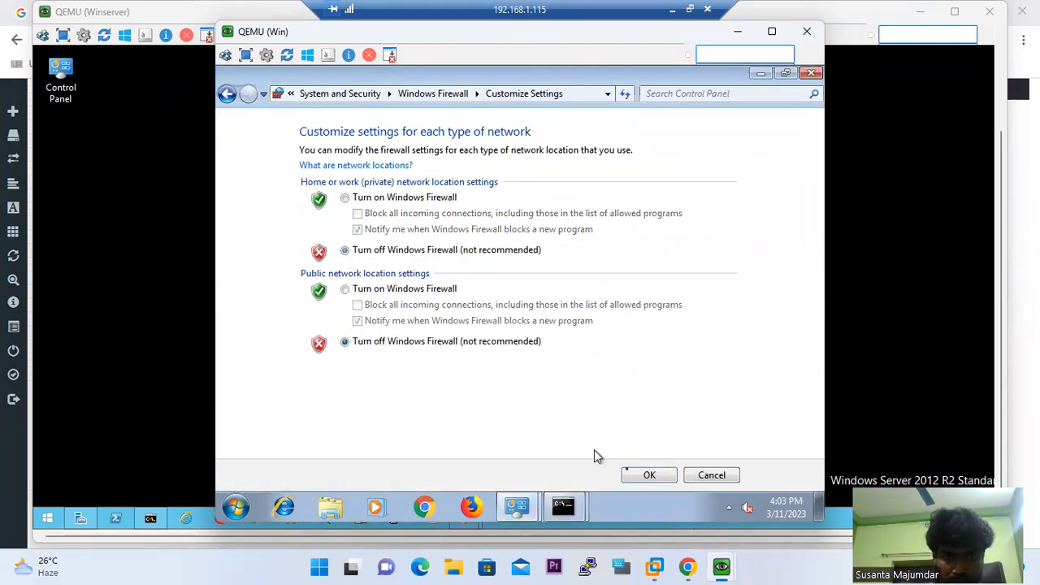
pyautogui.click(653, 477)
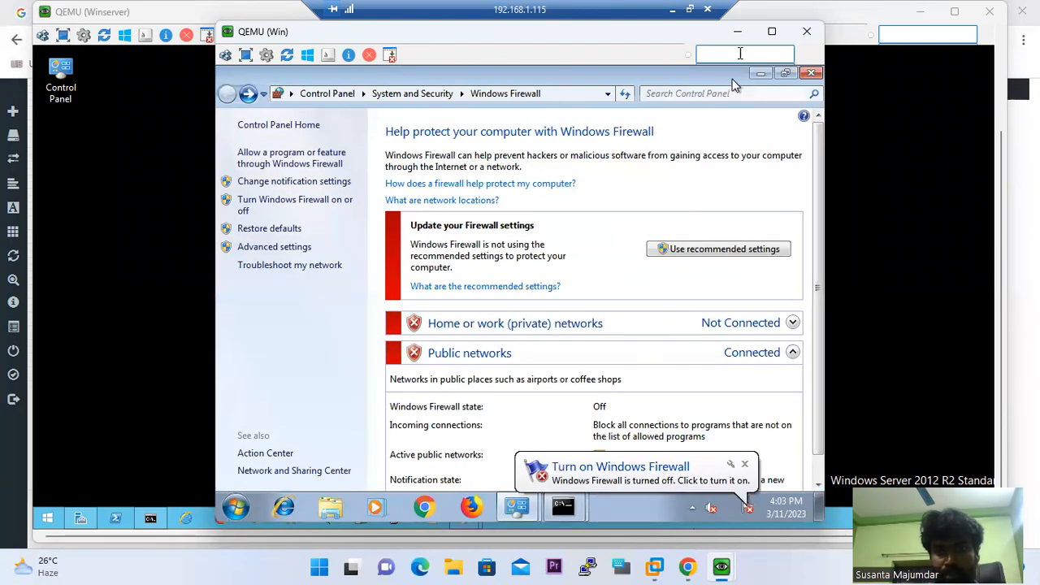
pyautogui.click(727, 31)
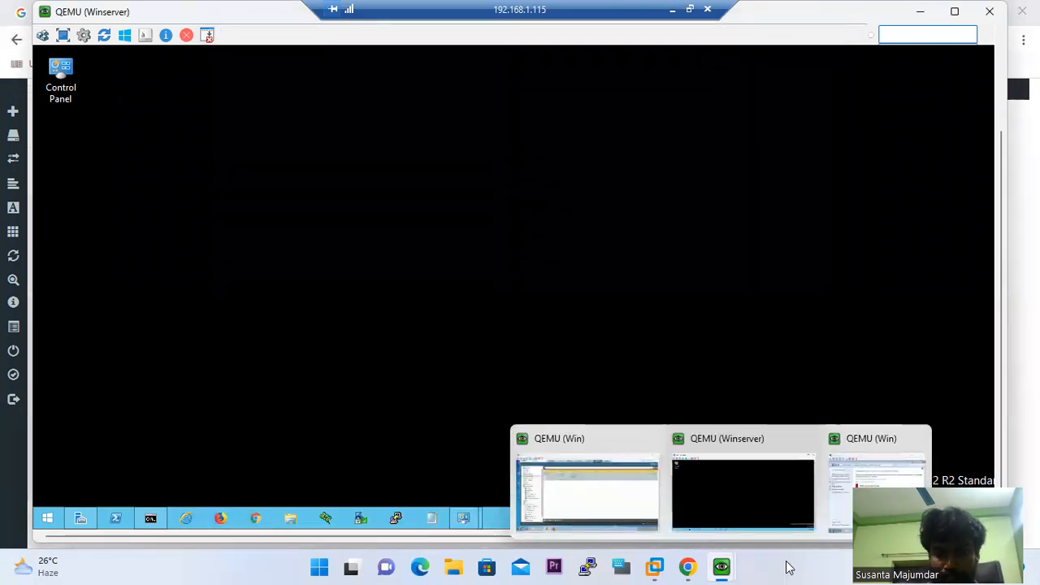
# Open a server Command Prompt and begin typing 'ping 172.16.0.'
pyautogui.moveTo(720, 566)
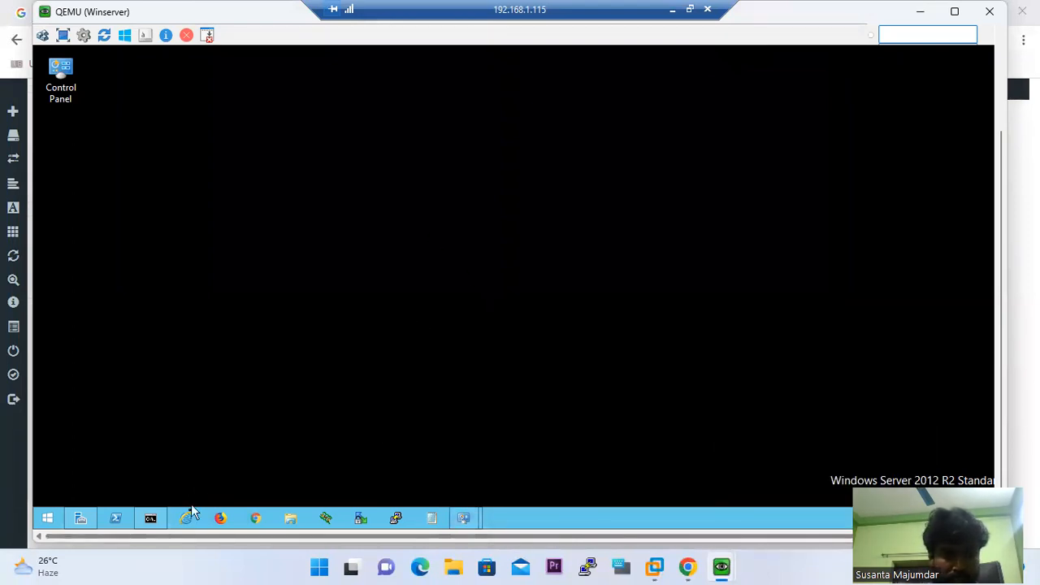
pyautogui.click(150, 518)
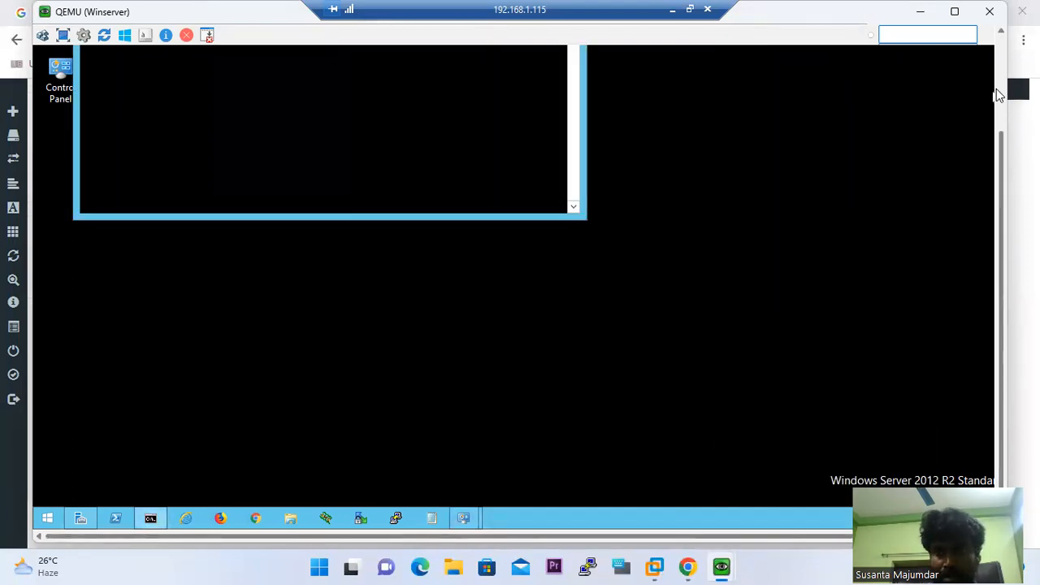
pyautogui.click(1000, 91)
pyautogui.write('ping 172')
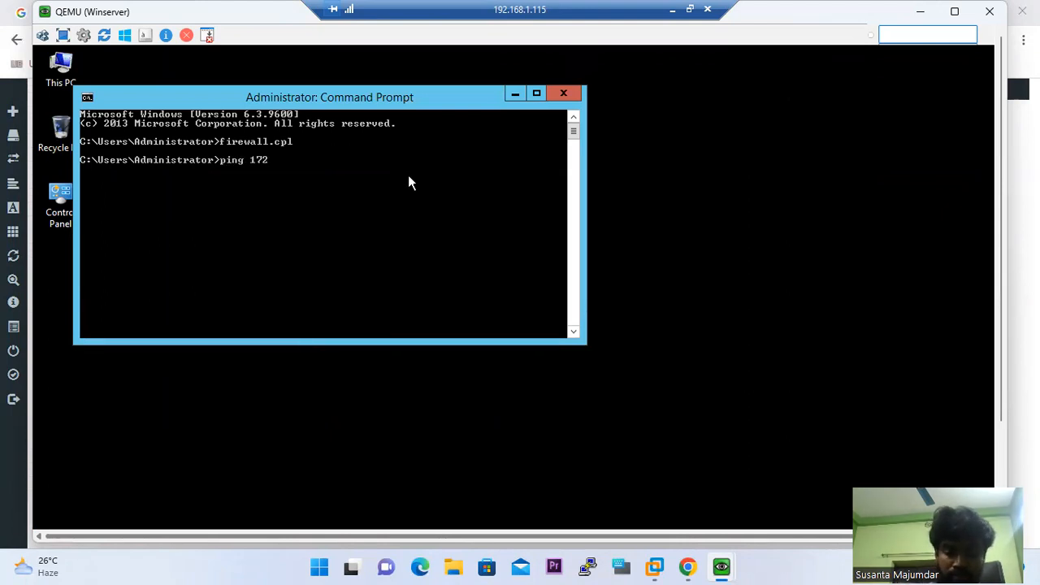
pyautogui.write('.16')
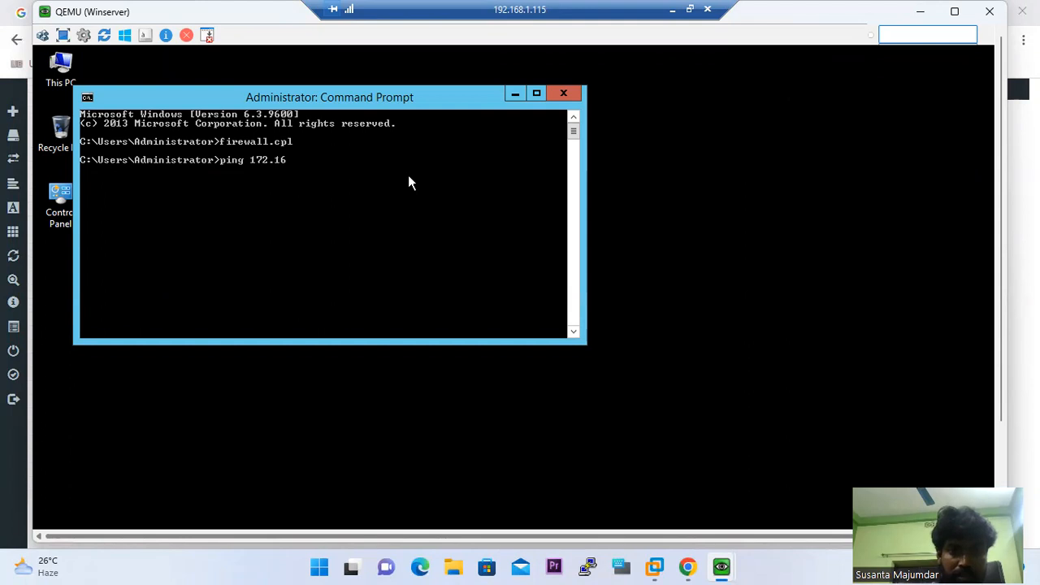
pyautogui.write('.0.')
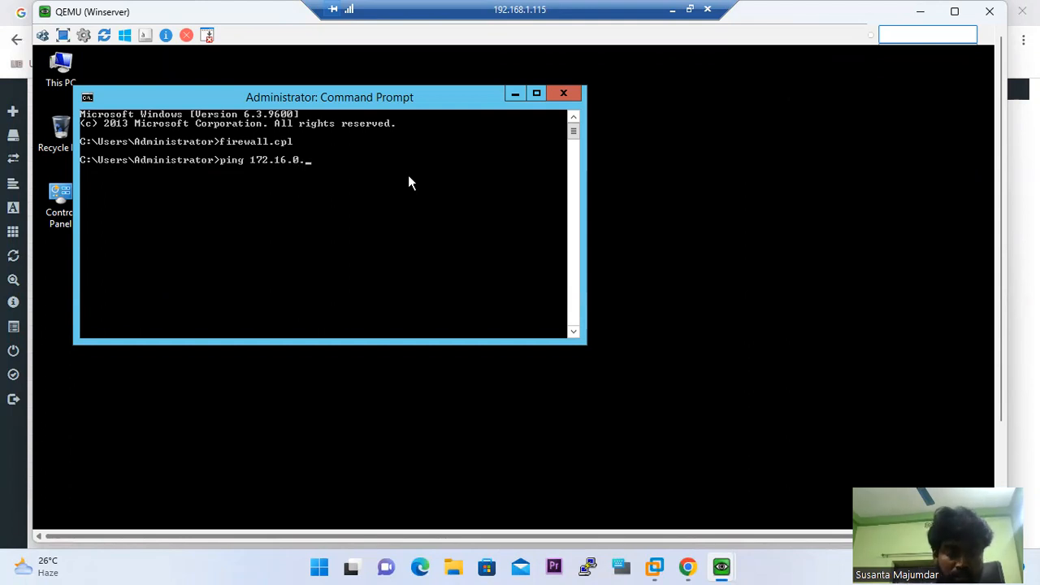
# Switch back to the Windows 7 client console and minimize its Windows Firewall window
pyautogui.moveTo(704, 566)
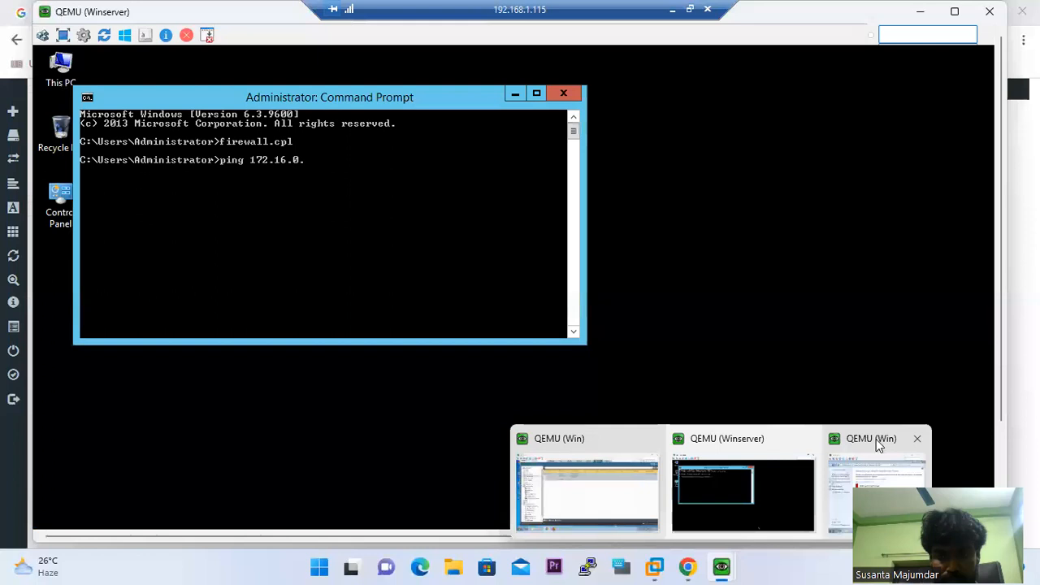
pyautogui.click(877, 445)
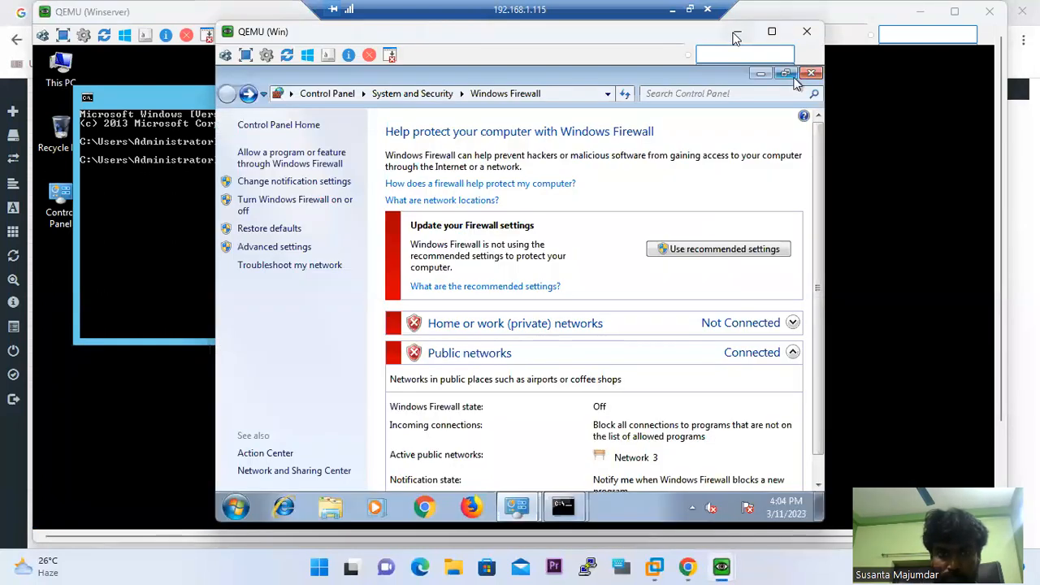
pyautogui.click(736, 32)
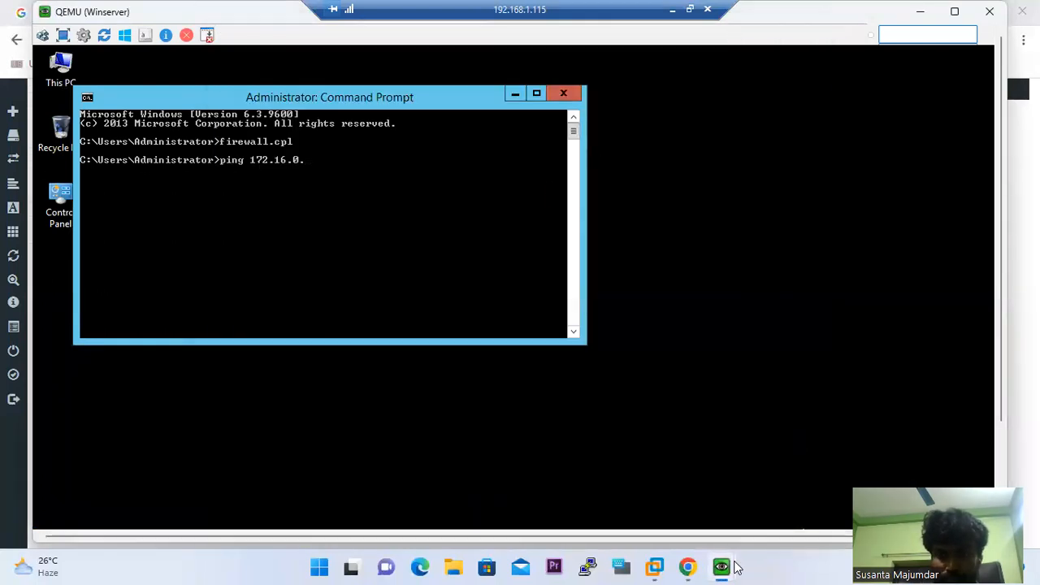
pyautogui.moveTo(735, 567)
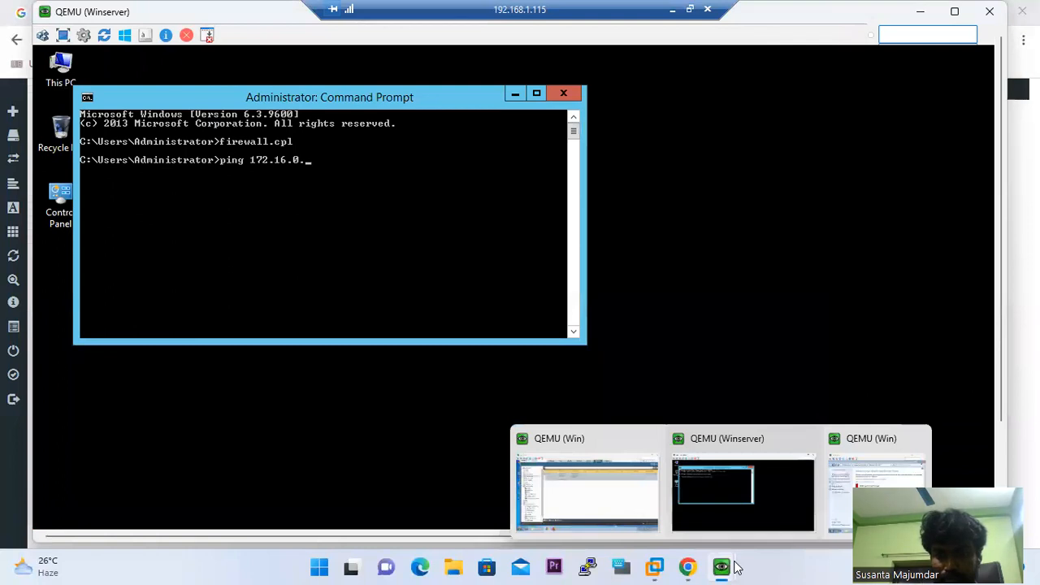
pyautogui.click(875, 449)
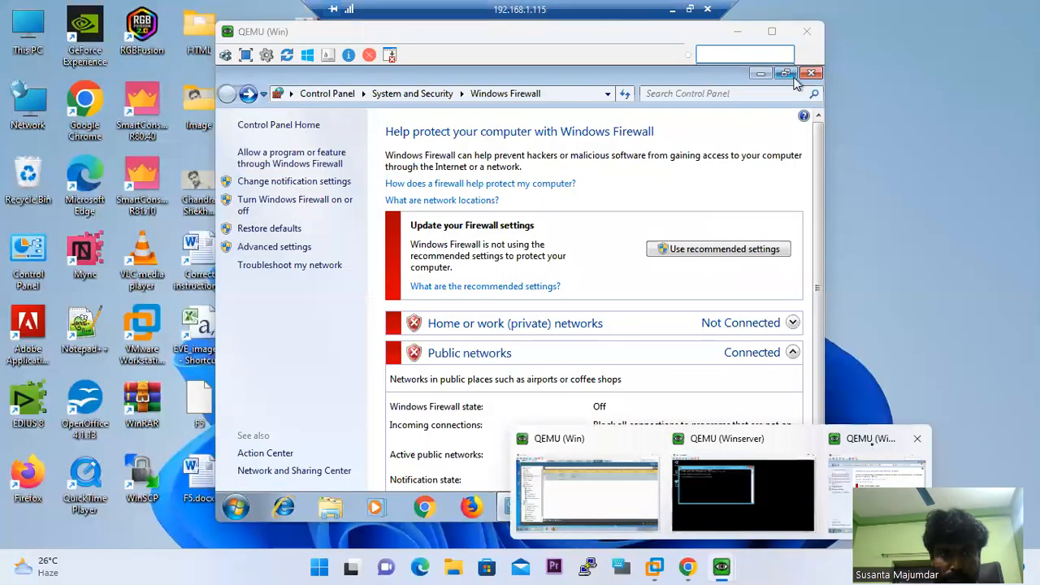
pyautogui.click(737, 33)
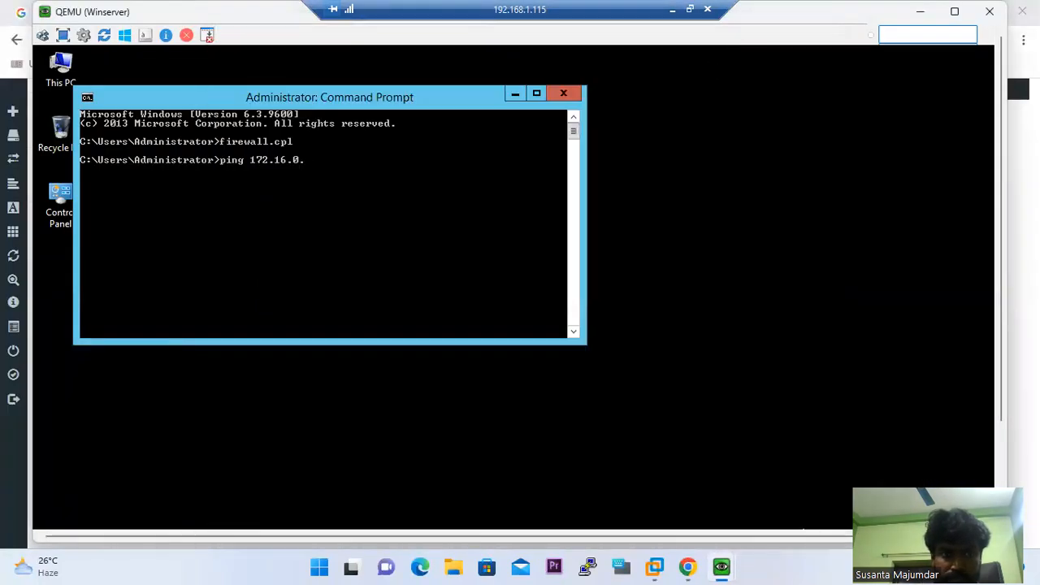
pyautogui.moveTo(1000, 396); pyautogui.dragTo(997, 506)
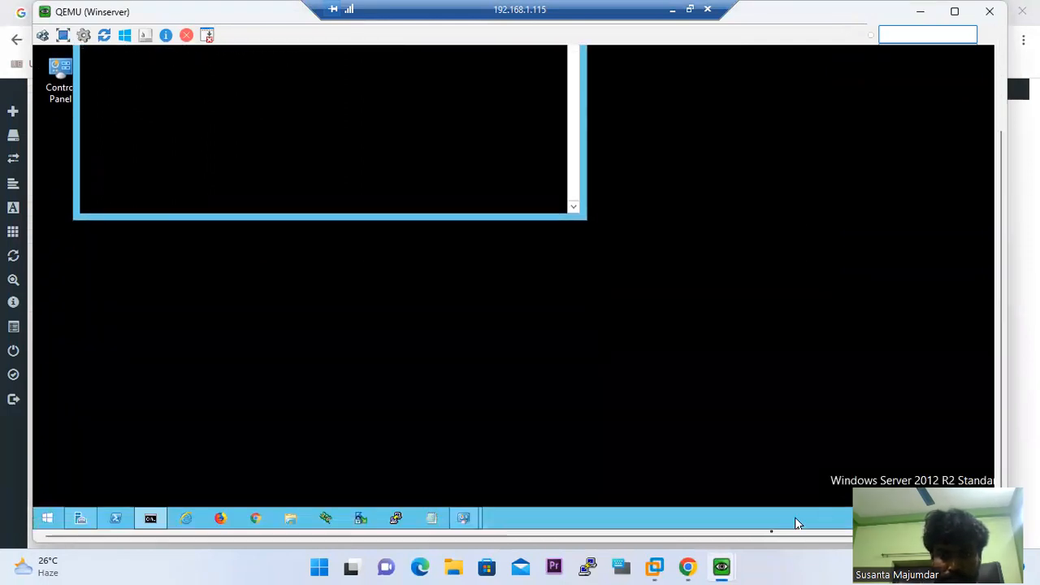
pyautogui.click(721, 567)
pyautogui.click(877, 487)
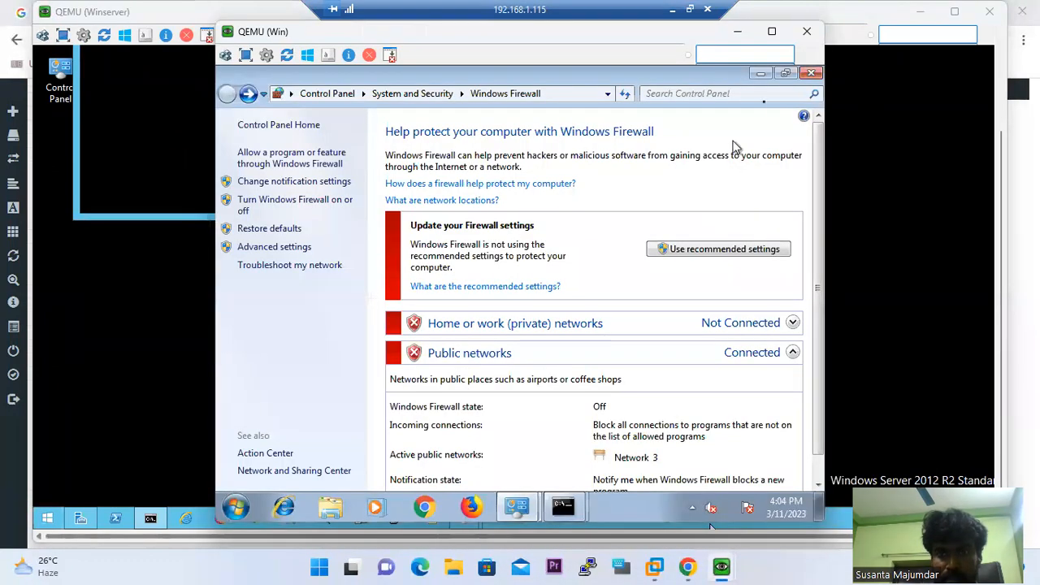
pyautogui.click(761, 74)
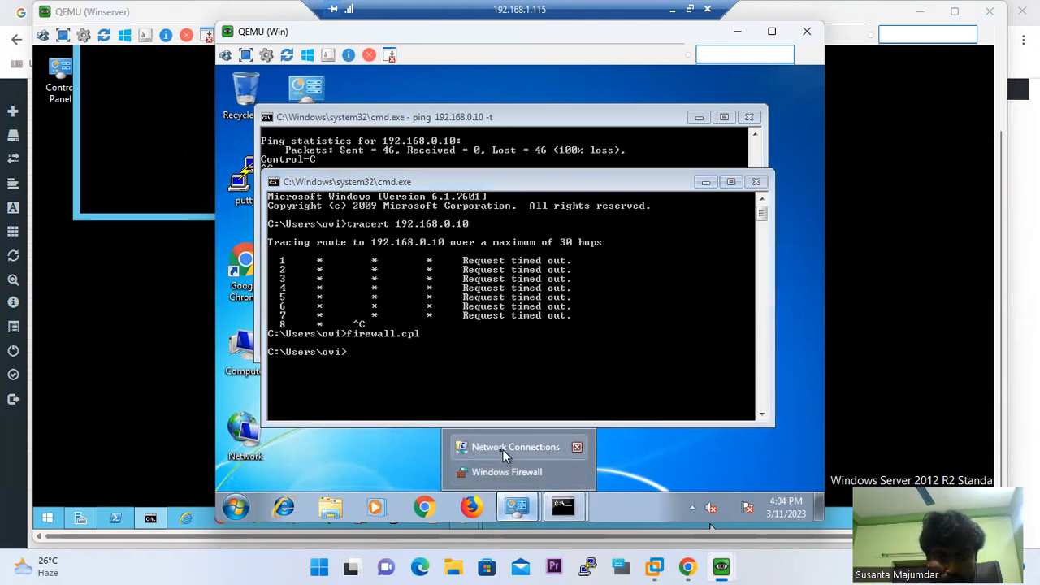
# View Local Area Connection details showing 172.16.0.15/24, gateway 172.16.0.1, then return to the server
pyautogui.click(504, 448)
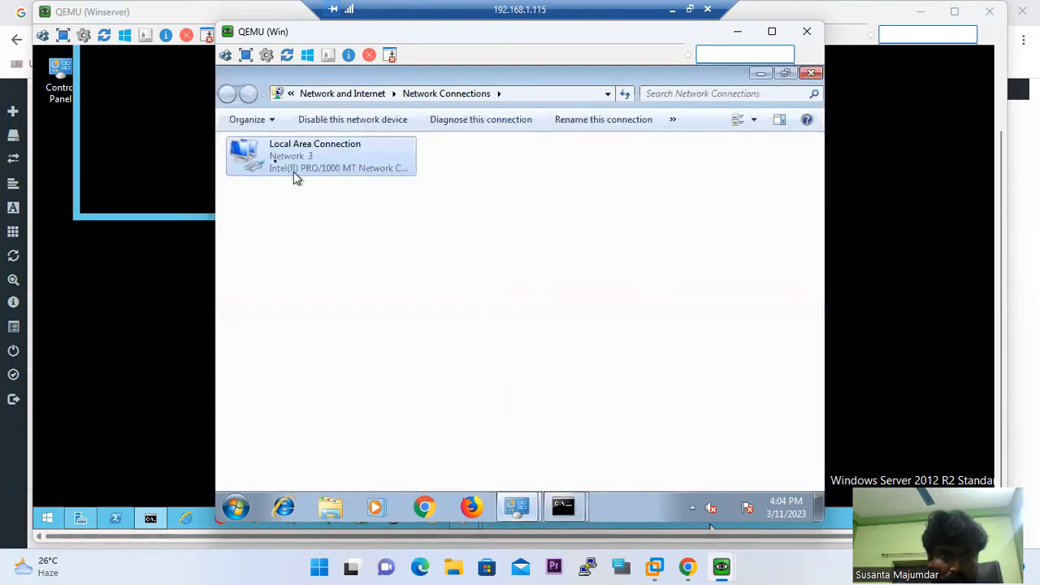
pyautogui.doubleClick(278, 165)
pyautogui.click(431, 276)
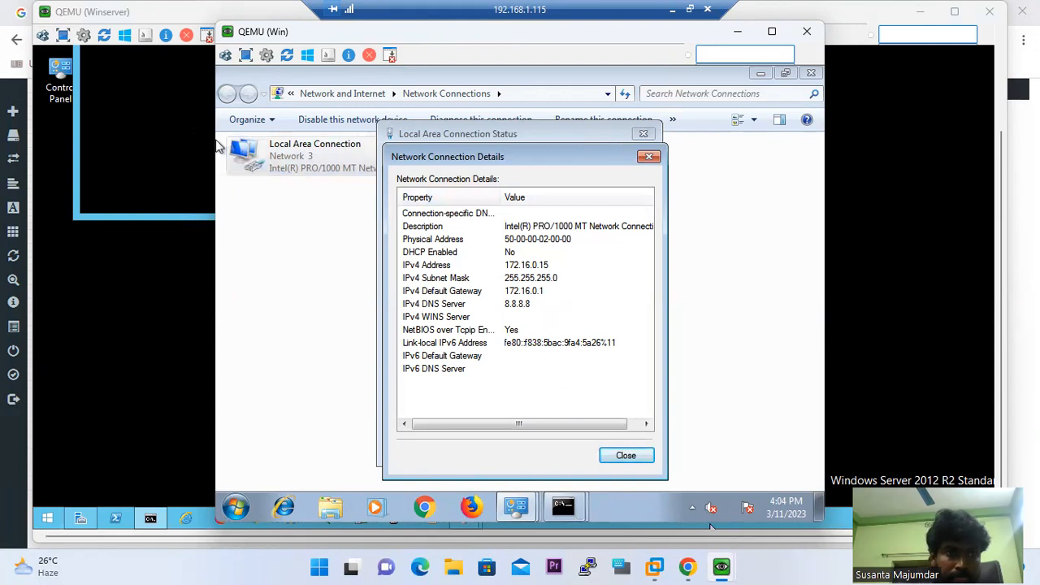
pyautogui.click(158, 115)
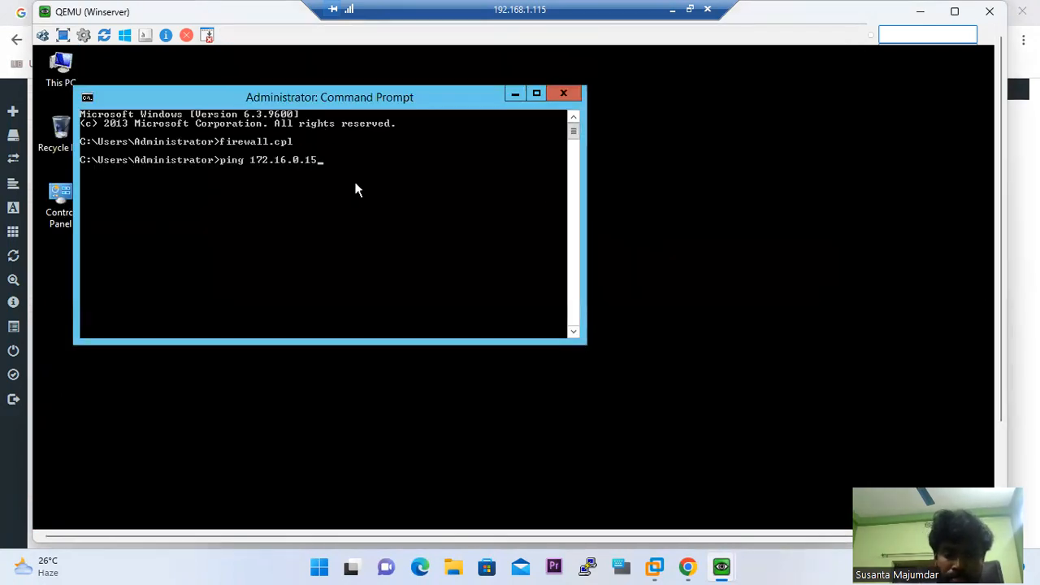
# Run 'ping 172.16.0.15' from the server Command Prompt
pyautogui.press('Return')
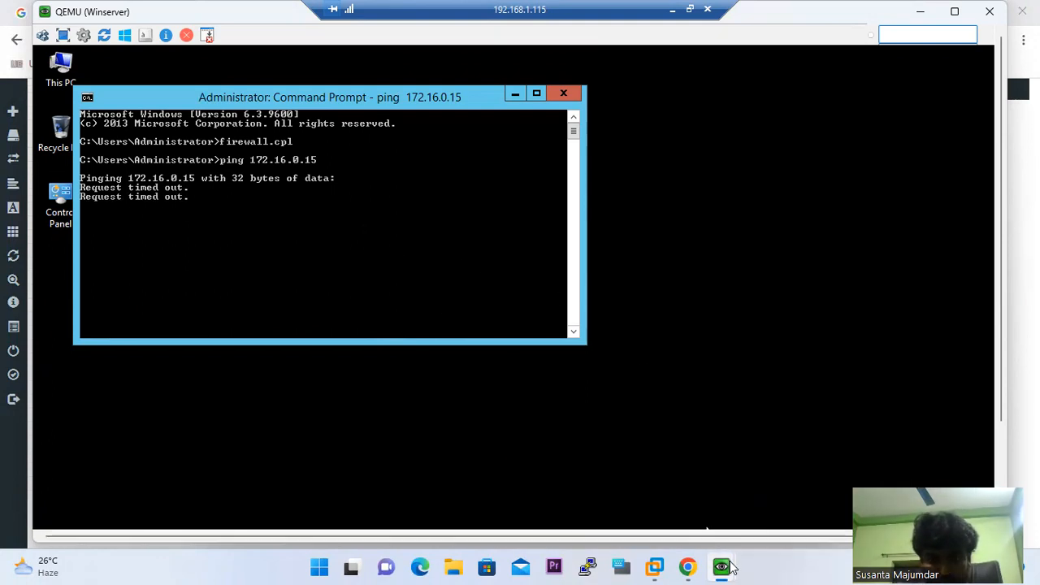
# Glance at the EVE topology, then open Policies > Security in the PAN-OS interface
pyautogui.moveTo(688, 566)
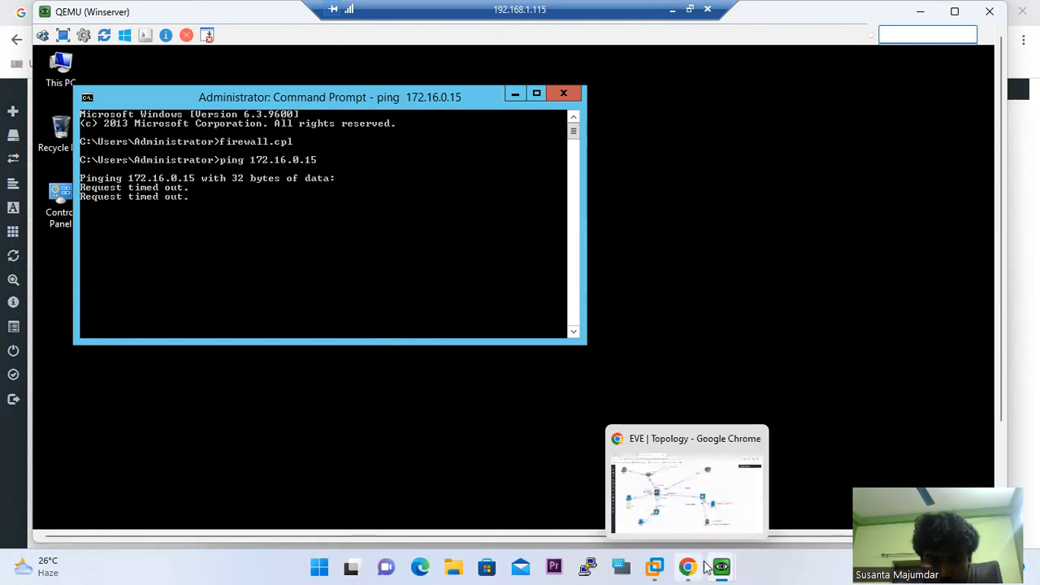
pyautogui.click(648, 528)
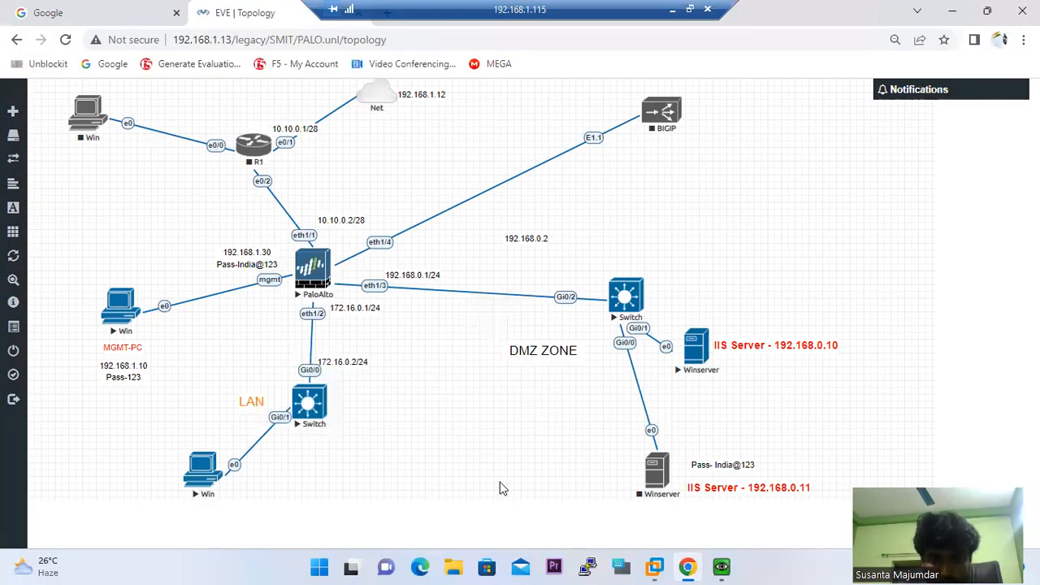
pyautogui.click(723, 566)
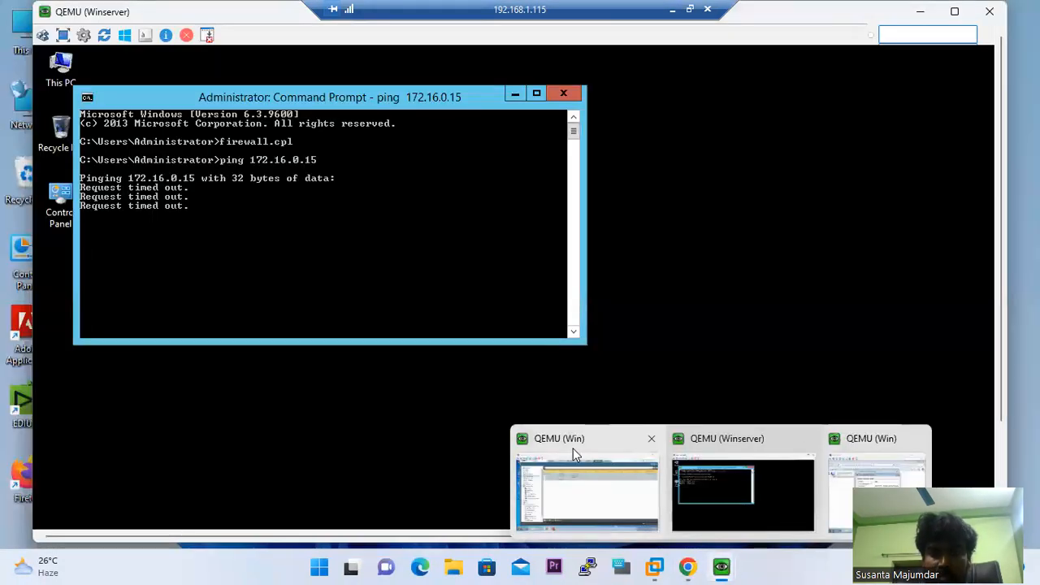
pyautogui.click(572, 448)
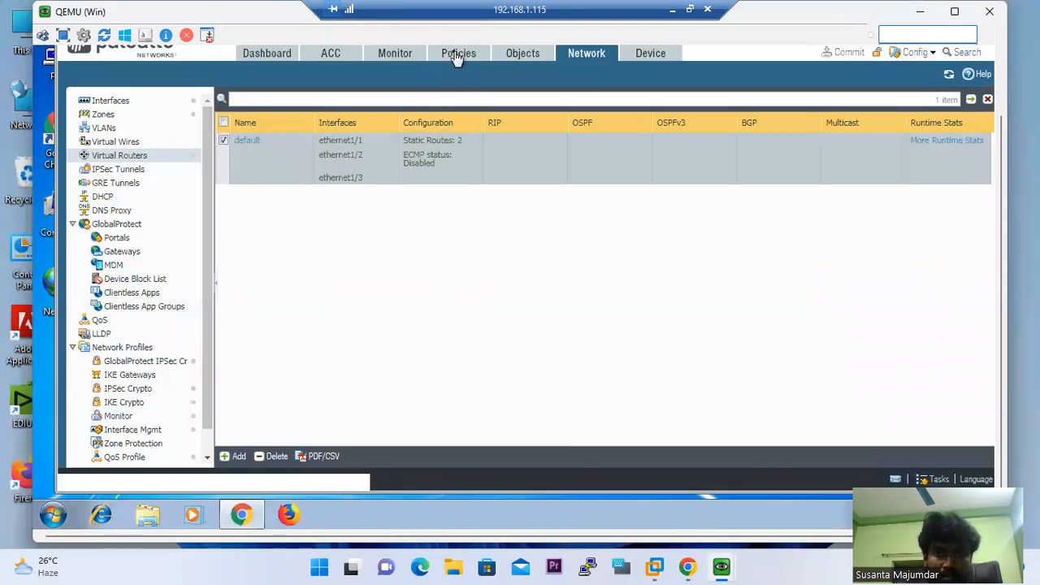
pyautogui.click(456, 54)
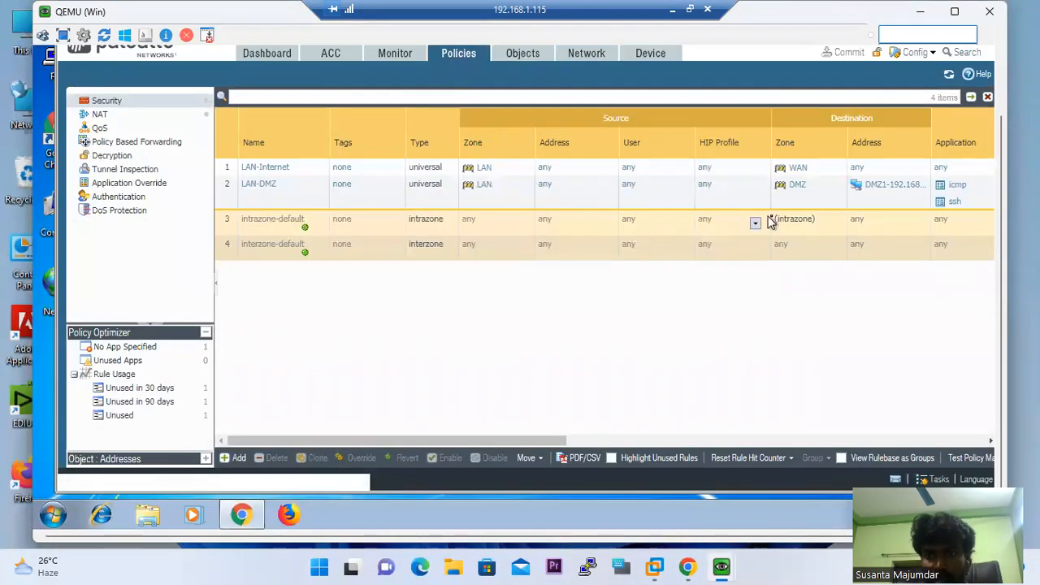
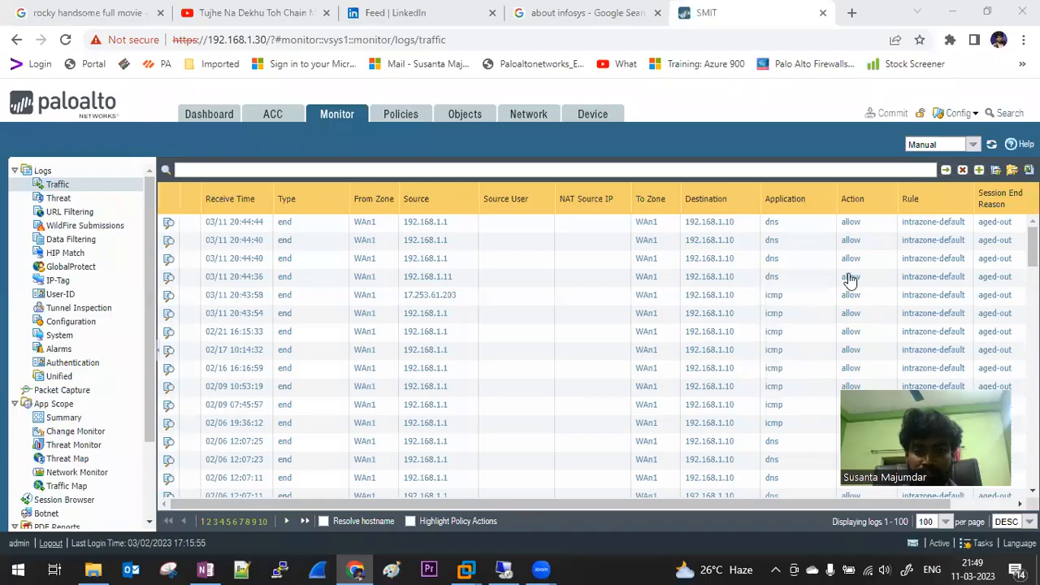
# Scroll the remote Security rulebase sideways to review hit counts for LAN-Internet, LAN-DMZ and DMZ-LAN
pyautogui.click(505, 569)
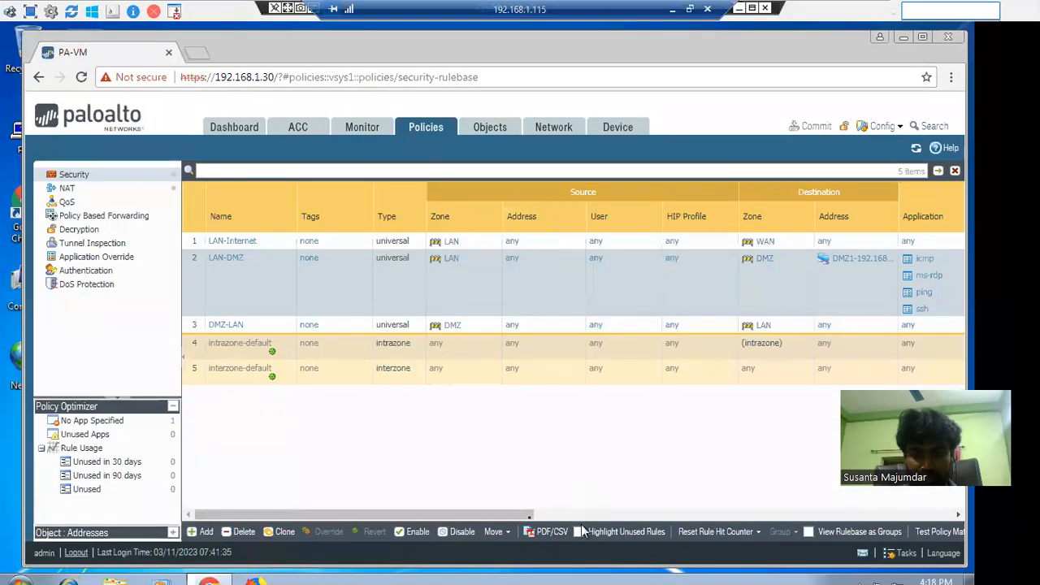
pyautogui.moveTo(499, 517); pyautogui.dragTo(818, 513)
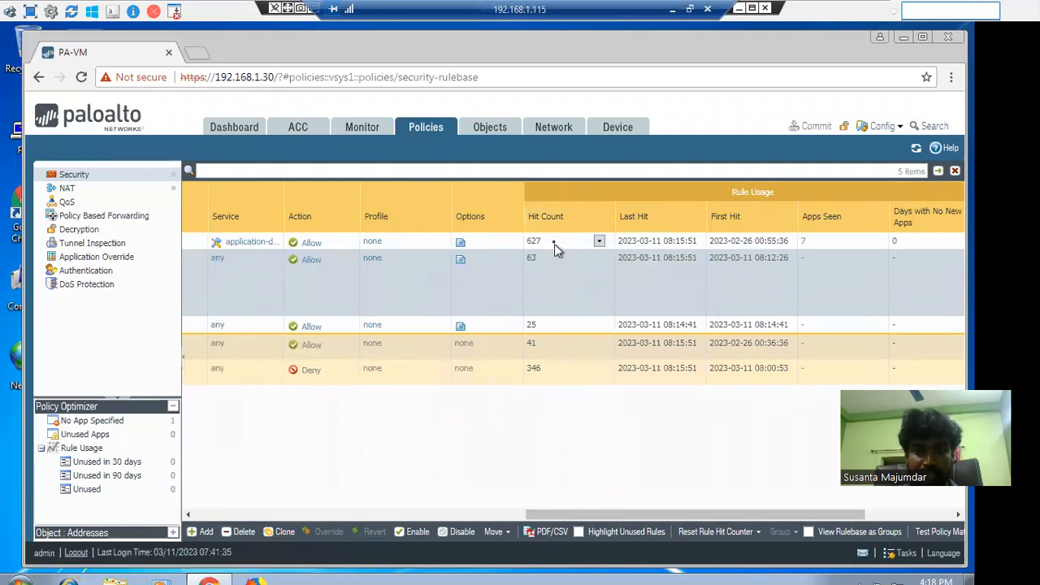
pyautogui.moveTo(659, 513); pyautogui.dragTo(180, 461)
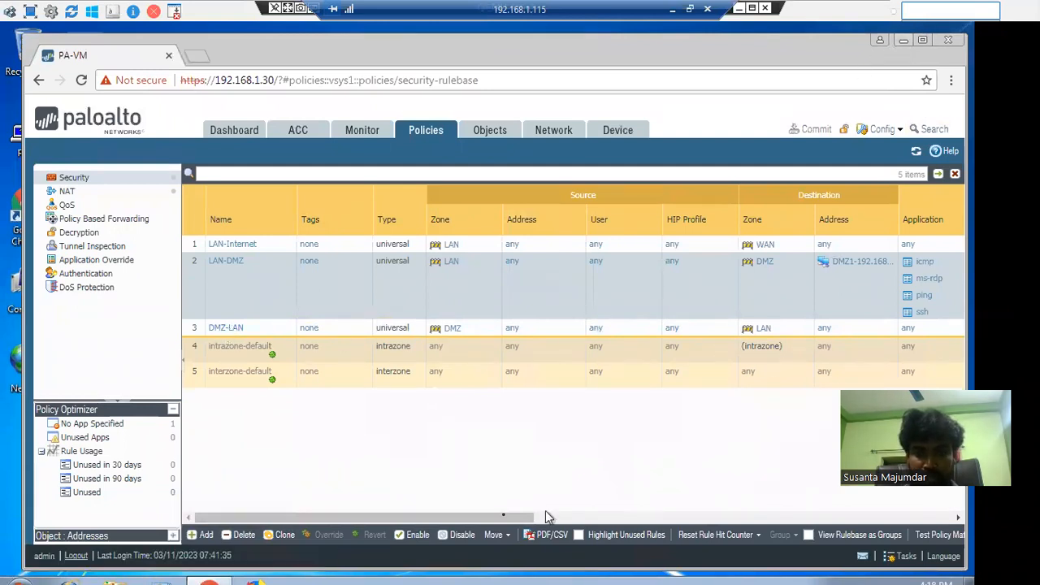
pyautogui.moveTo(460, 516); pyautogui.dragTo(545, 517)
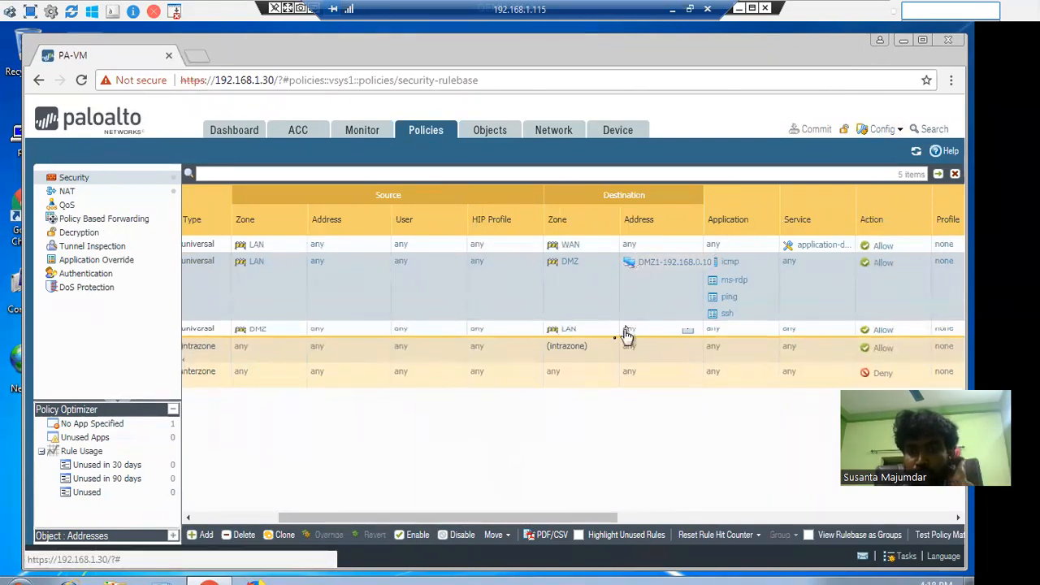
pyautogui.moveTo(553, 524); pyautogui.dragTo(351, 479)
# Delete the DMZ-LAN security rule from the rulebase
pyautogui.click(192, 327)
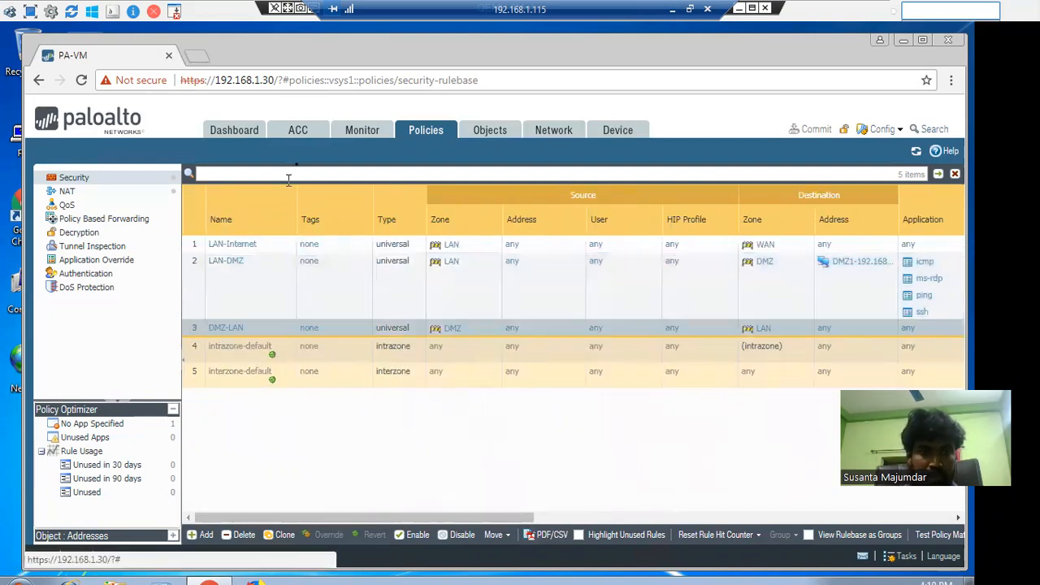
pyautogui.click(241, 534)
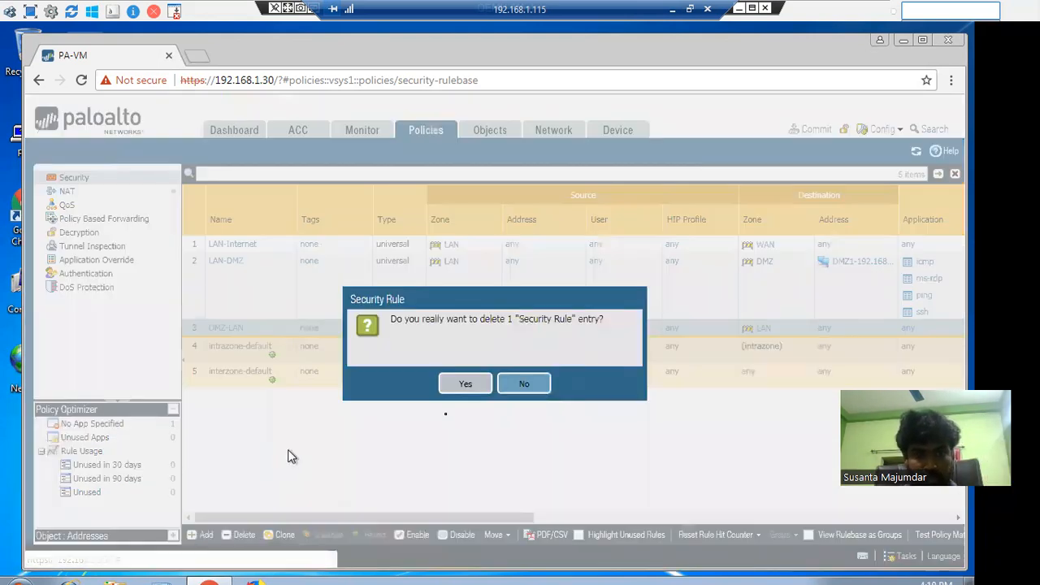
pyautogui.click(464, 387)
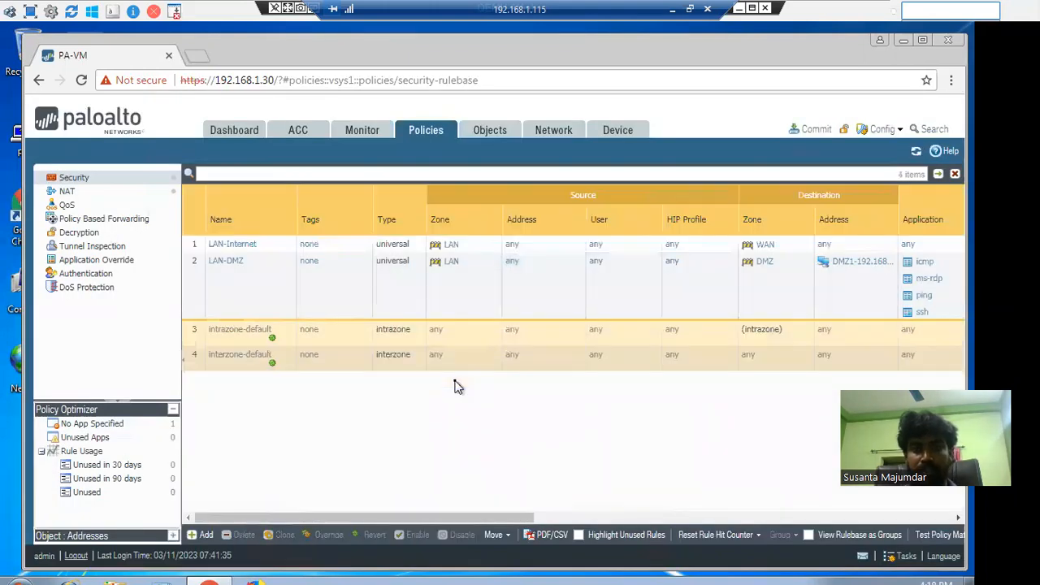
# Commit the configuration and close the successful Commit Status report
pyautogui.click(813, 129)
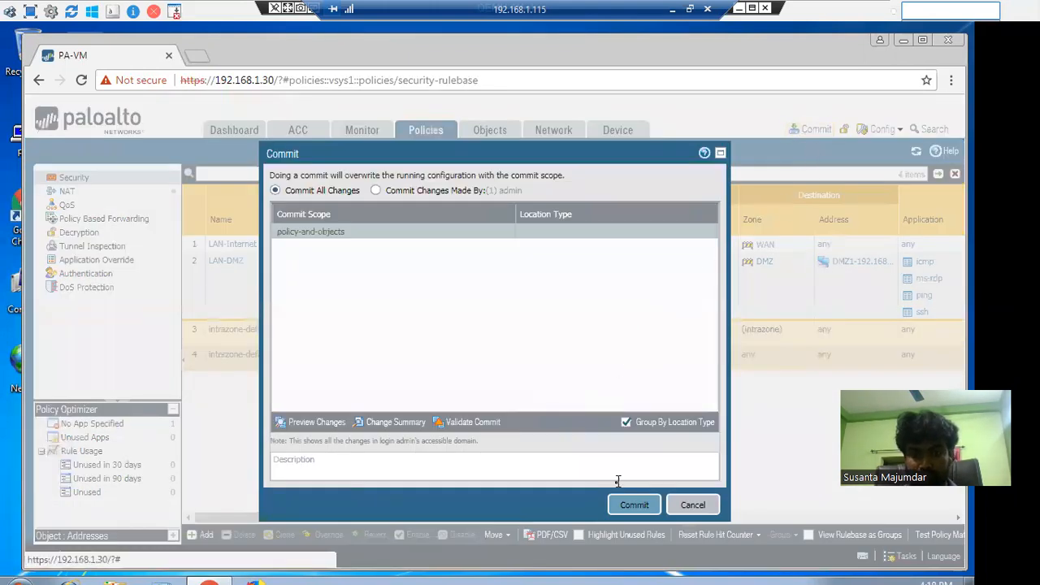
pyautogui.click(630, 502)
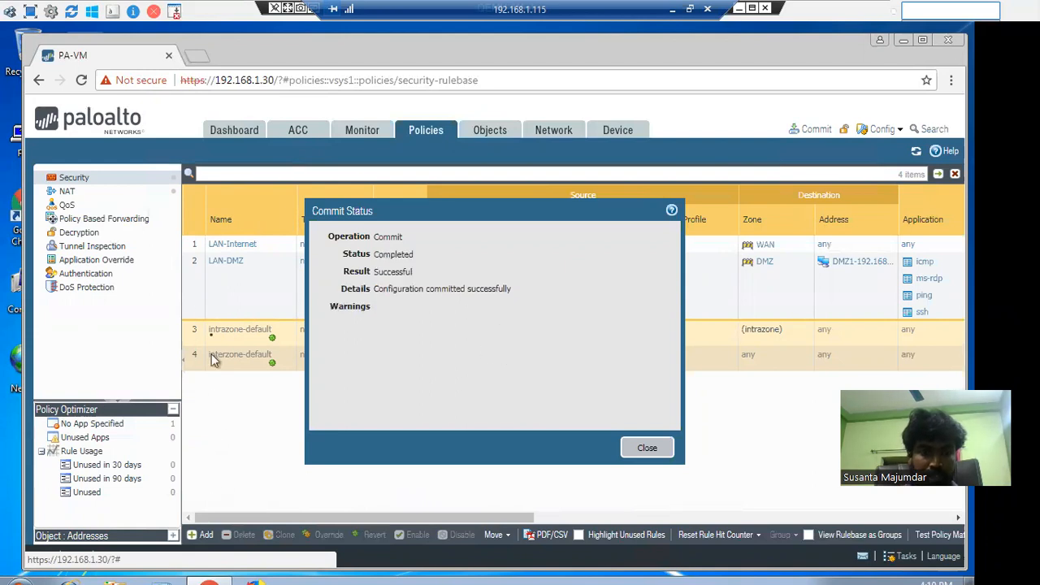
pyautogui.click(642, 448)
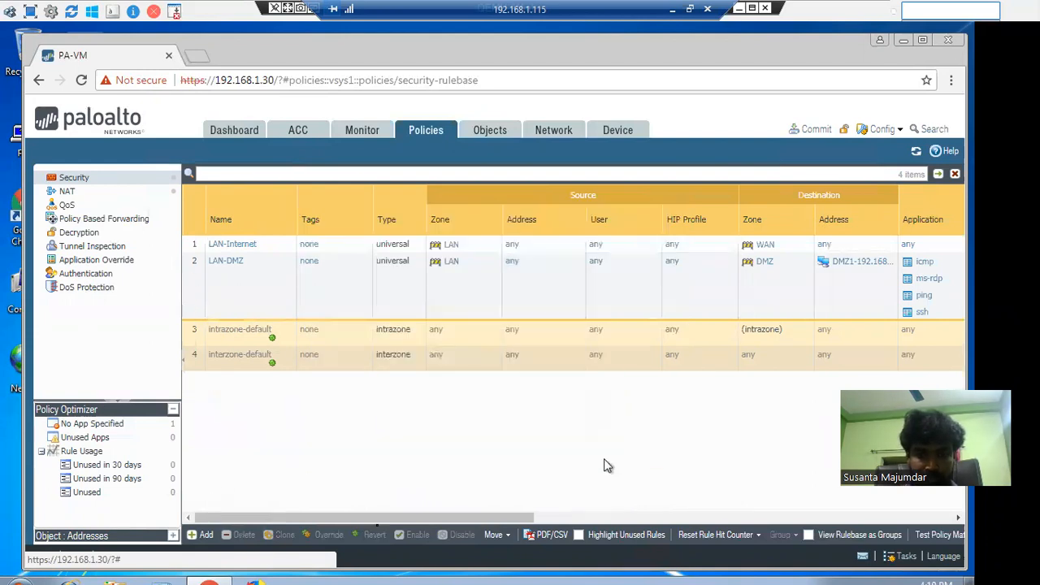
# Add a new security rule named DMZ-LAN with source zone DMZ
pyautogui.click(205, 534)
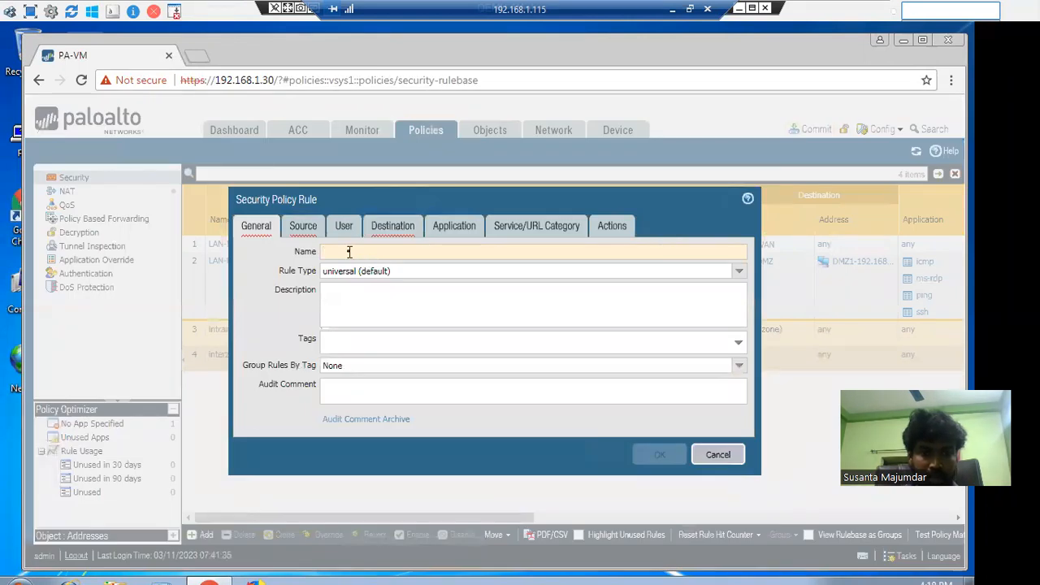
pyautogui.write('DMZ-')
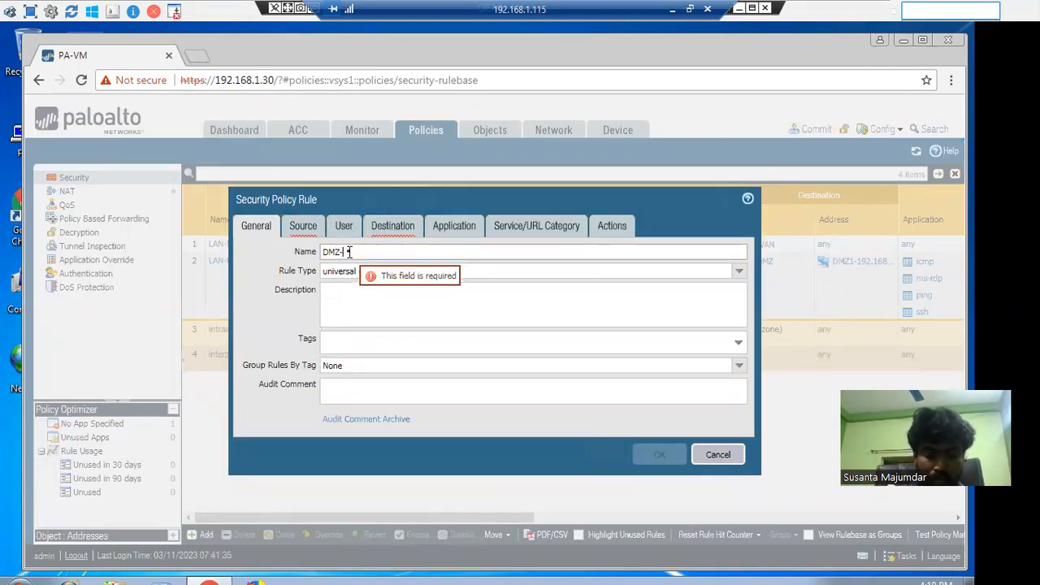
pyautogui.write('LAN')
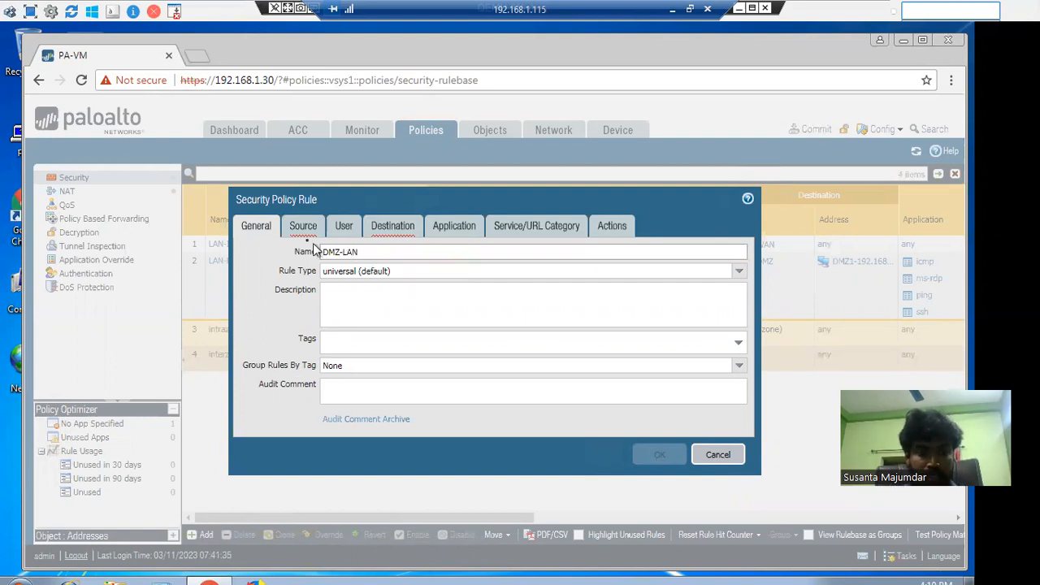
pyautogui.click(302, 226)
pyautogui.click(260, 416)
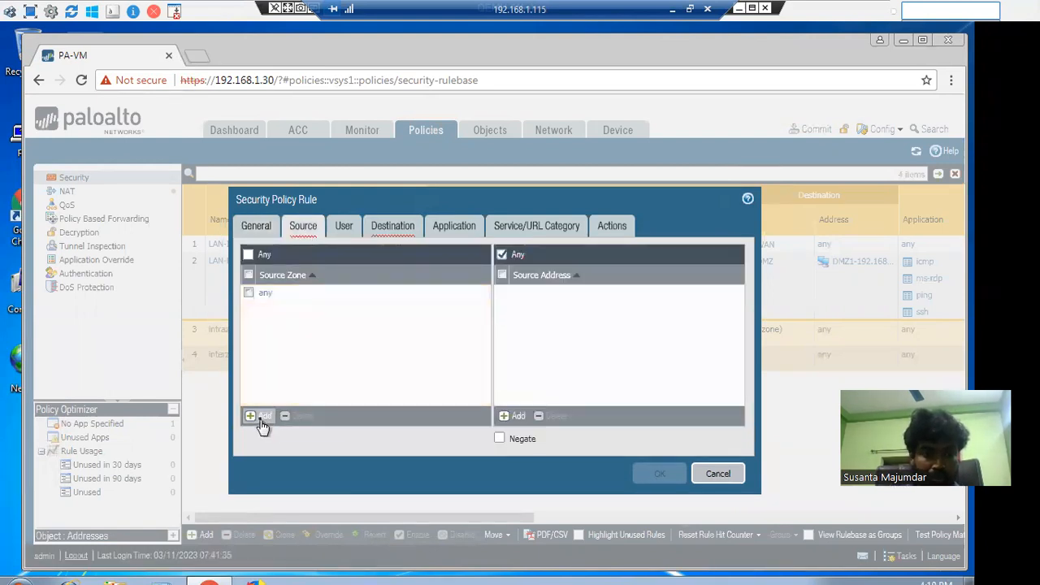
pyautogui.click(272, 310)
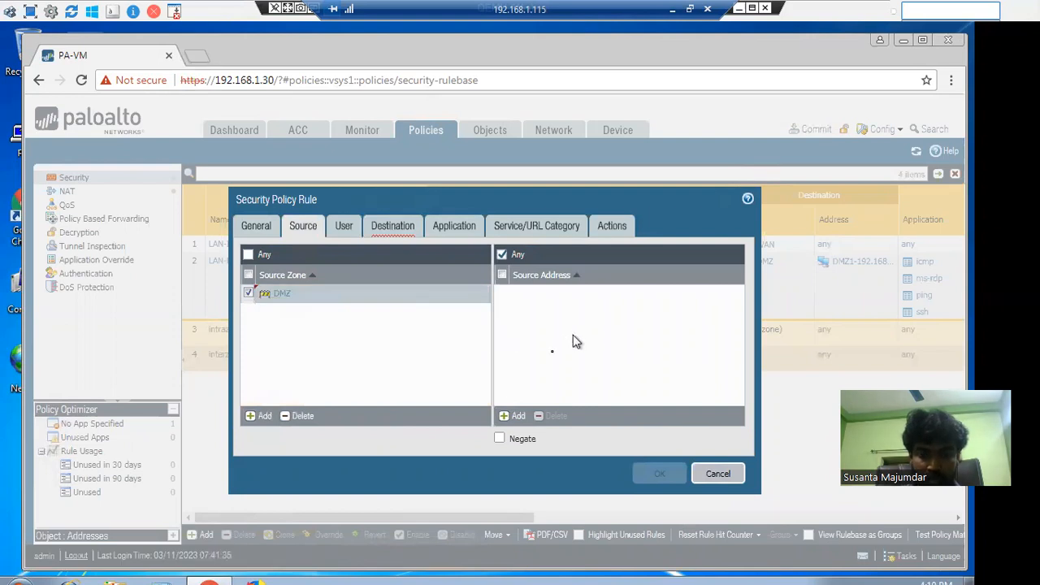
# Create source address object DMZ-Net-192.168.0.0-24 with netmask 192.168.0.0/24
pyautogui.click(510, 418)
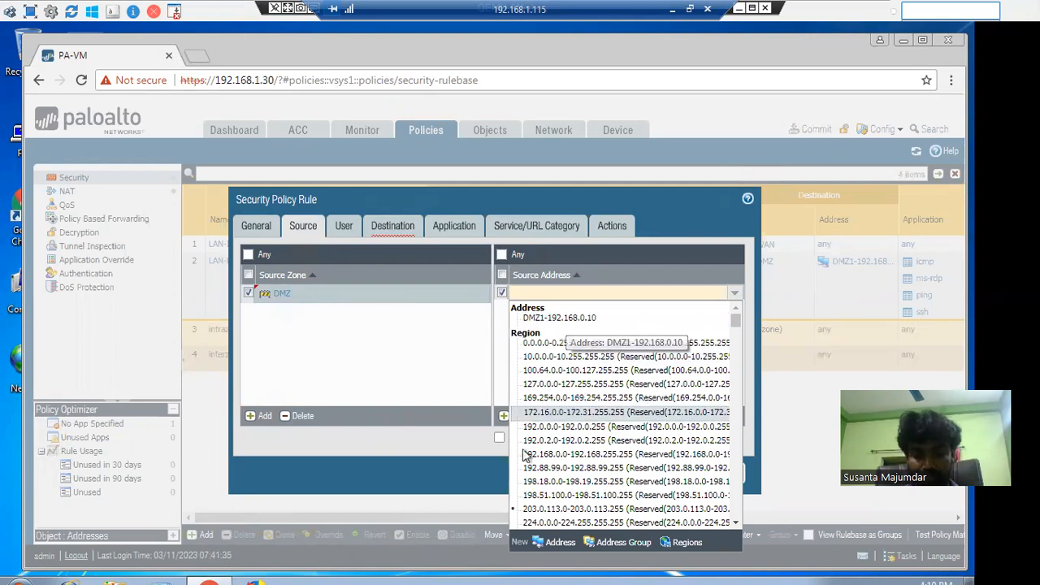
pyautogui.click(555, 542)
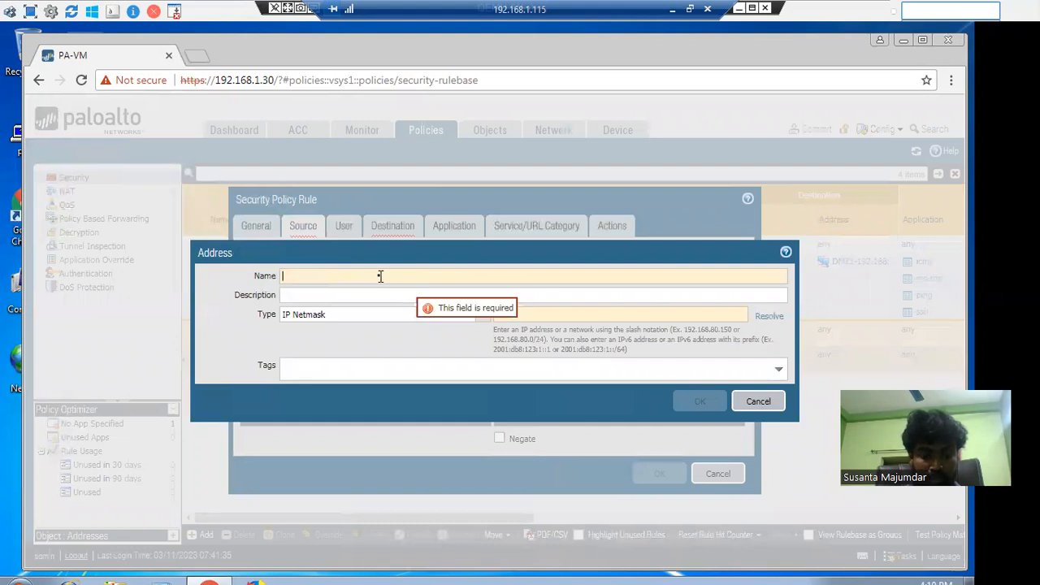
pyautogui.write('DM')
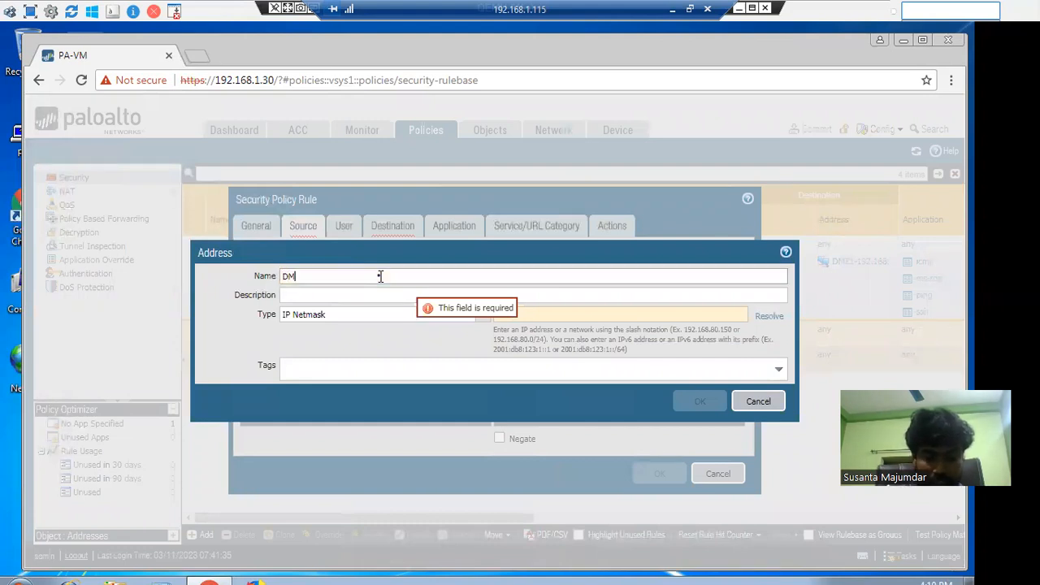
pyautogui.write('Z-Net')
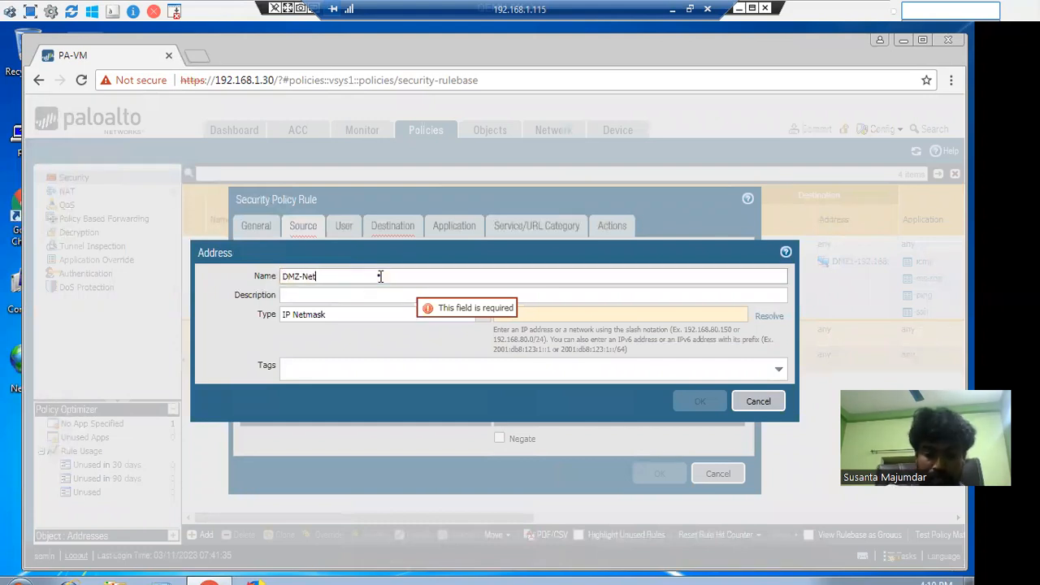
pyautogui.write('-192')
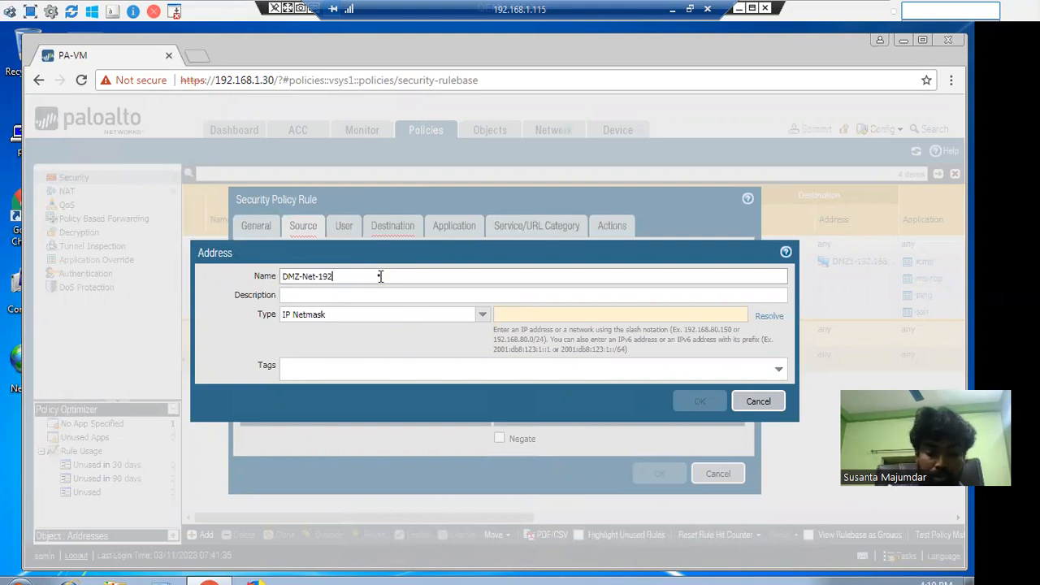
pyautogui.write('.168.0.0/24')
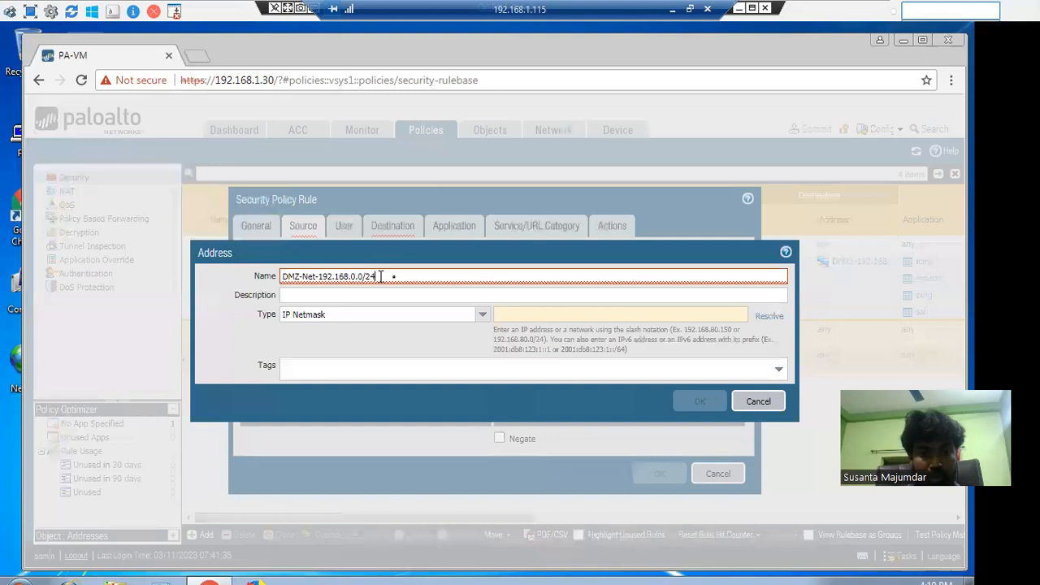
pyautogui.moveTo(370, 277); pyautogui.dragTo(321, 280)
pyautogui.hotkey('ctrl', 'c')
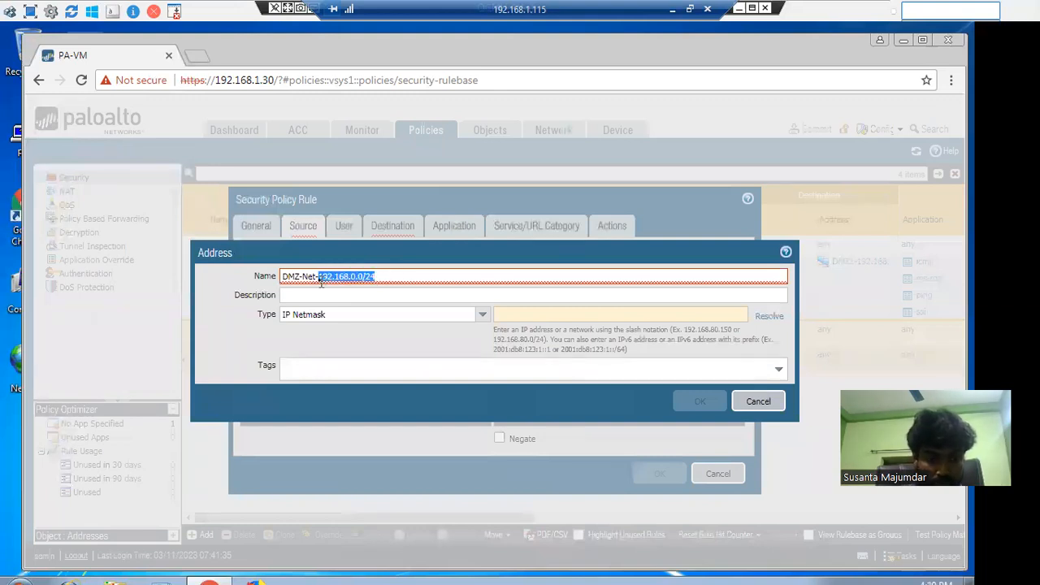
pyautogui.click(395, 276)
pyautogui.press('Left')
pyautogui.press('Left')
pyautogui.press('BackSpace')
pyautogui.write('-')
pyautogui.click(523, 317)
pyautogui.hotkey('ctrl', 'v')
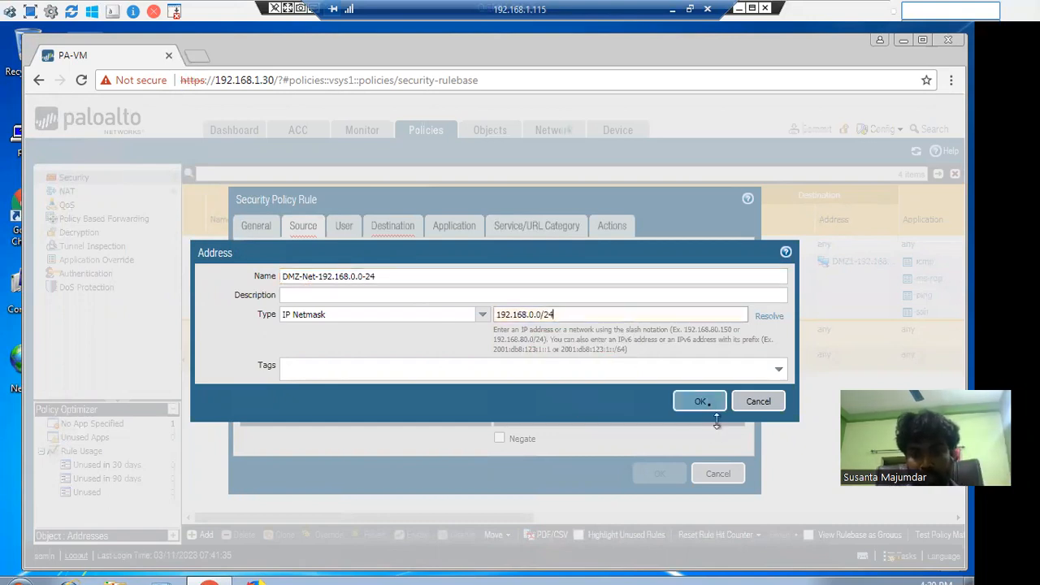
pyautogui.click(709, 405)
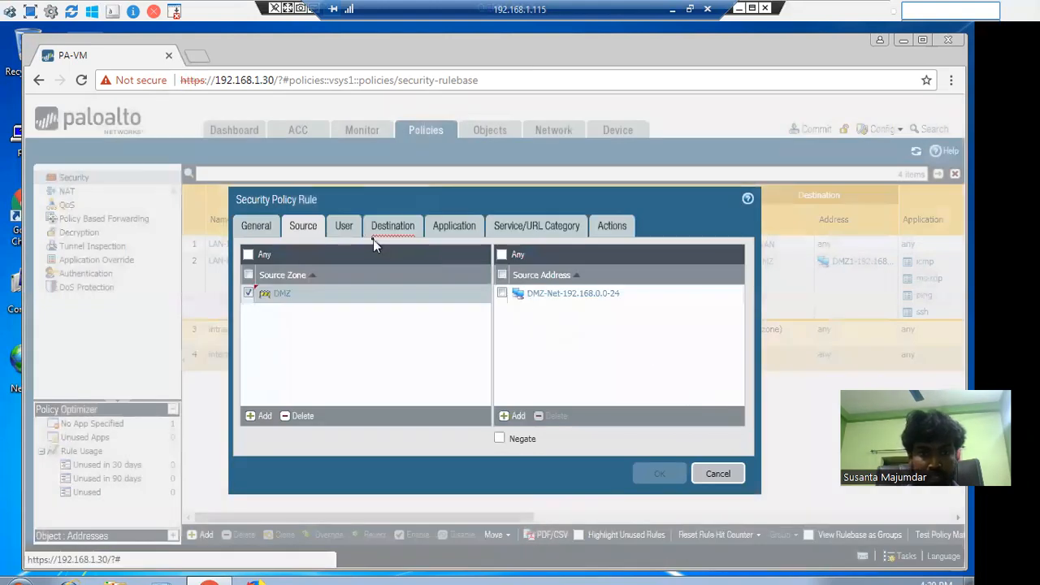
# Set the rule's destination zone to LAN
pyautogui.click(400, 231)
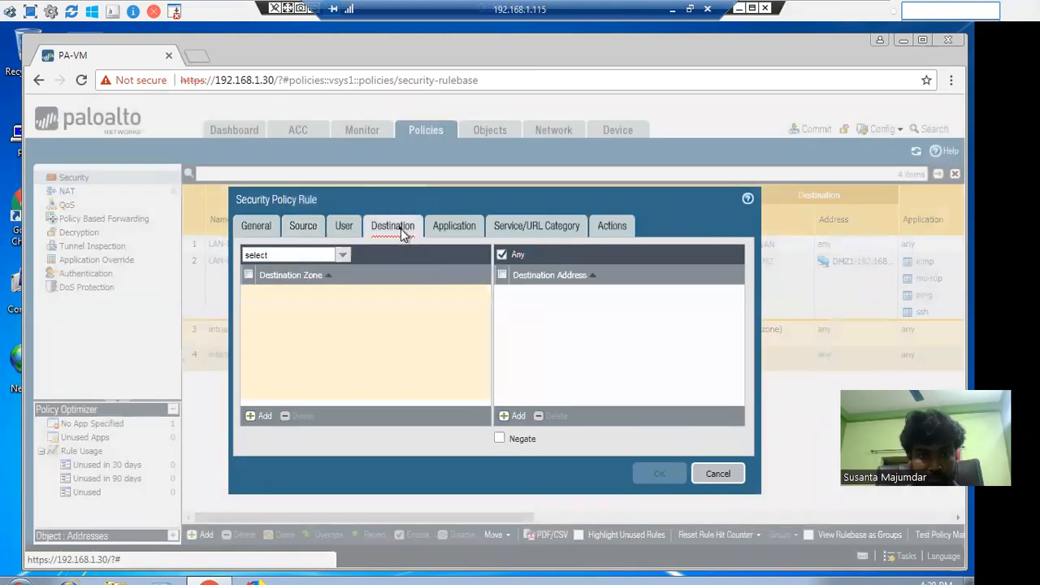
pyautogui.click(260, 420)
pyautogui.click(283, 323)
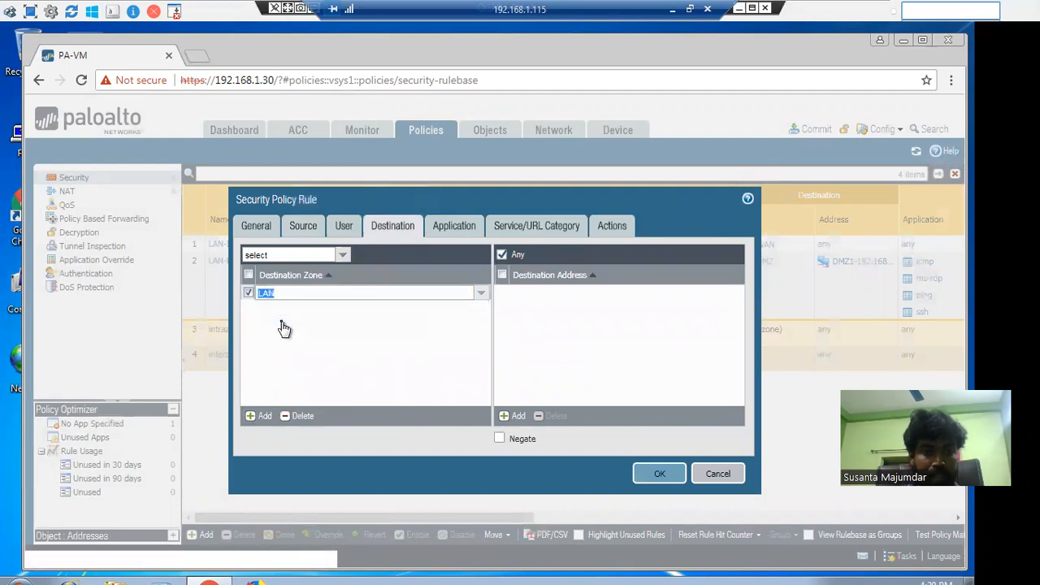
# Create destination address object LAN-Net172.16.0.0-24 with netmask 172.16.0.0/24
pyautogui.click(513, 416)
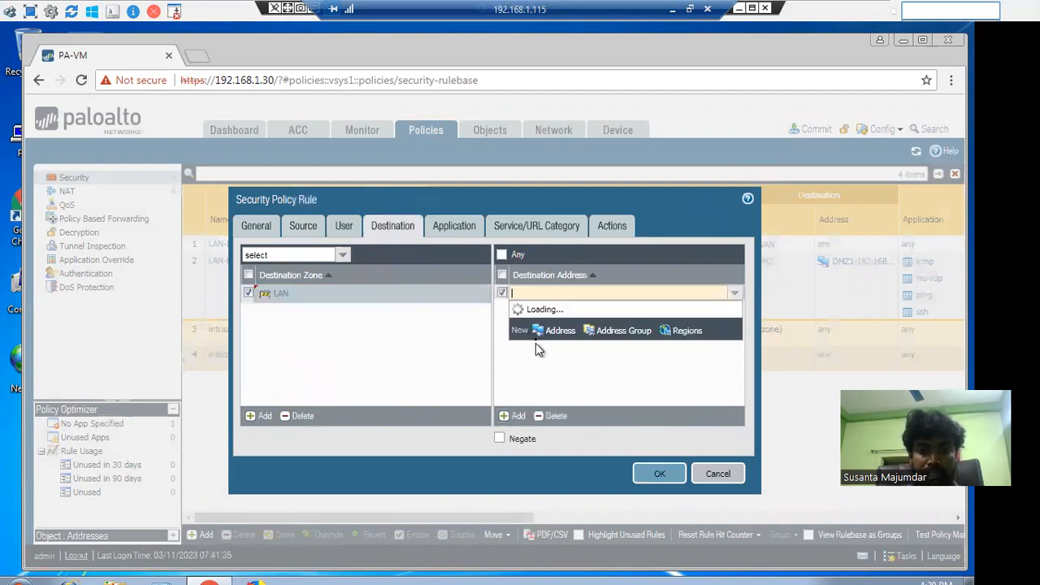
pyautogui.click(557, 544)
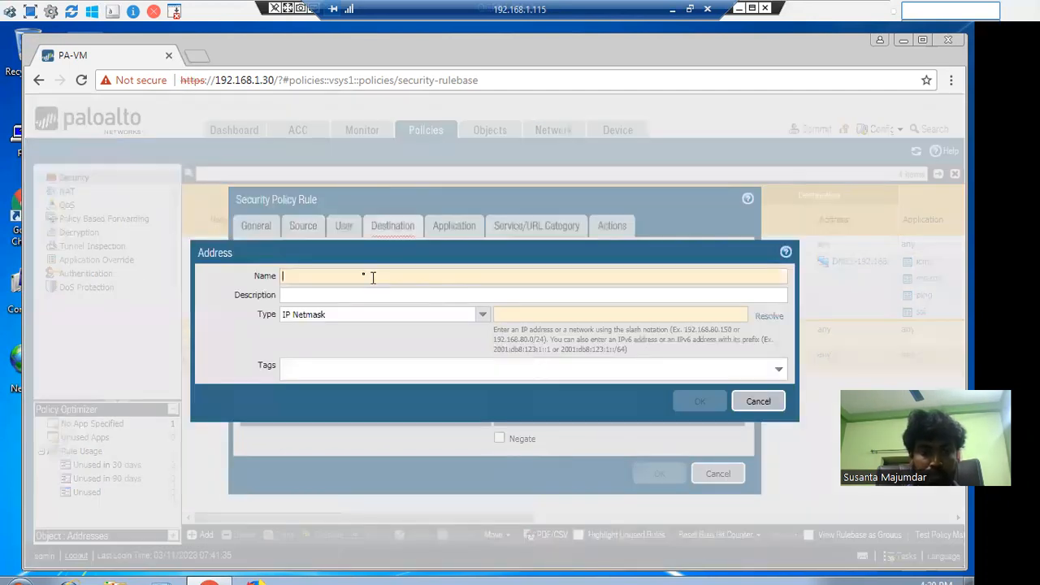
pyautogui.click(362, 274)
pyautogui.write('LAN-Net172.16')
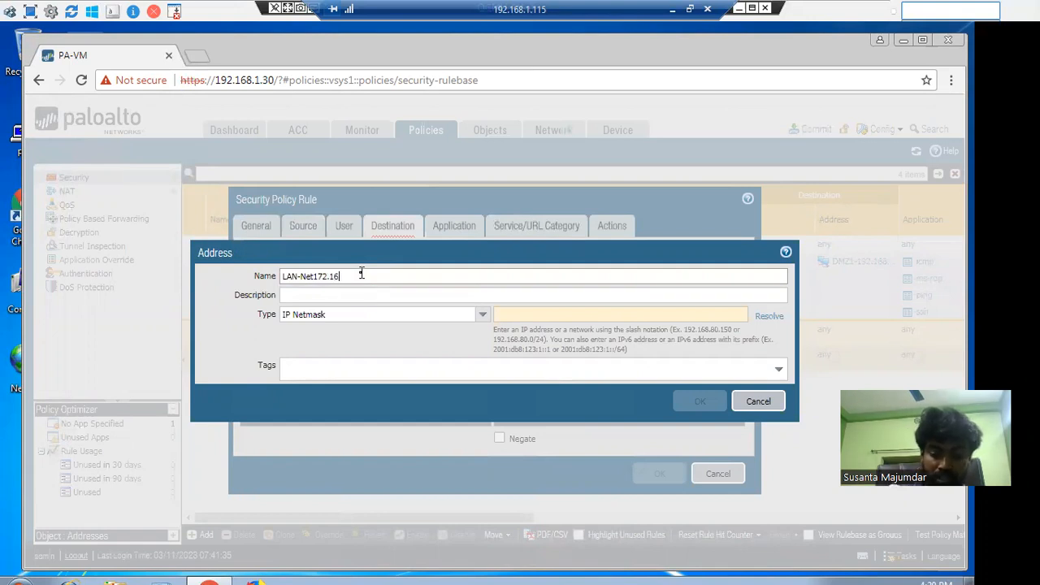
pyautogui.write('.0.0/24')
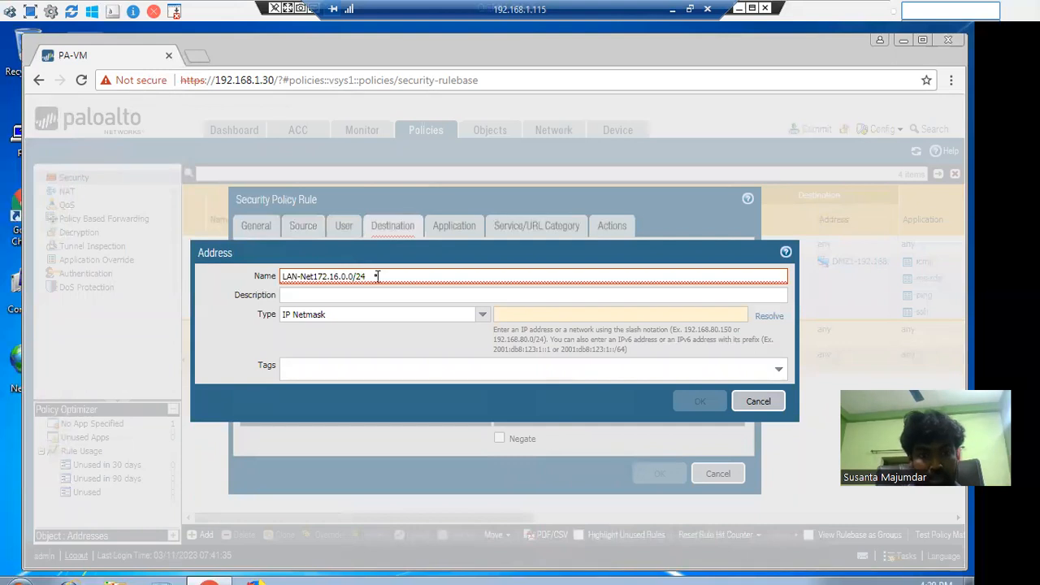
pyautogui.moveTo(376, 276); pyautogui.dragTo(301, 277)
pyautogui.hotkey('ctrl', 'c')
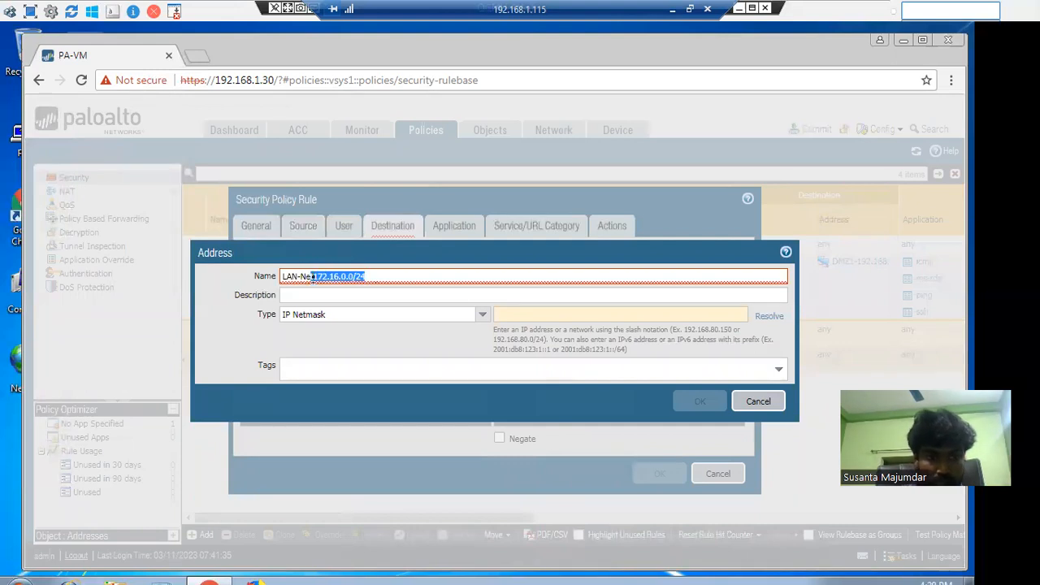
pyautogui.click(359, 278)
pyautogui.write('-')
pyautogui.click(554, 315)
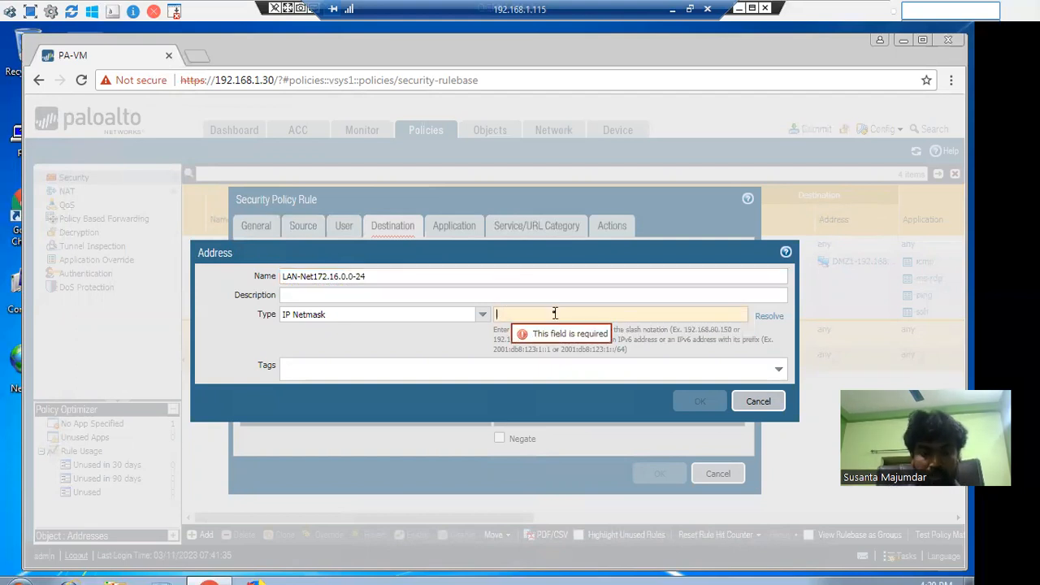
pyautogui.hotkey('ctrl', 'v')
pyautogui.click(702, 398)
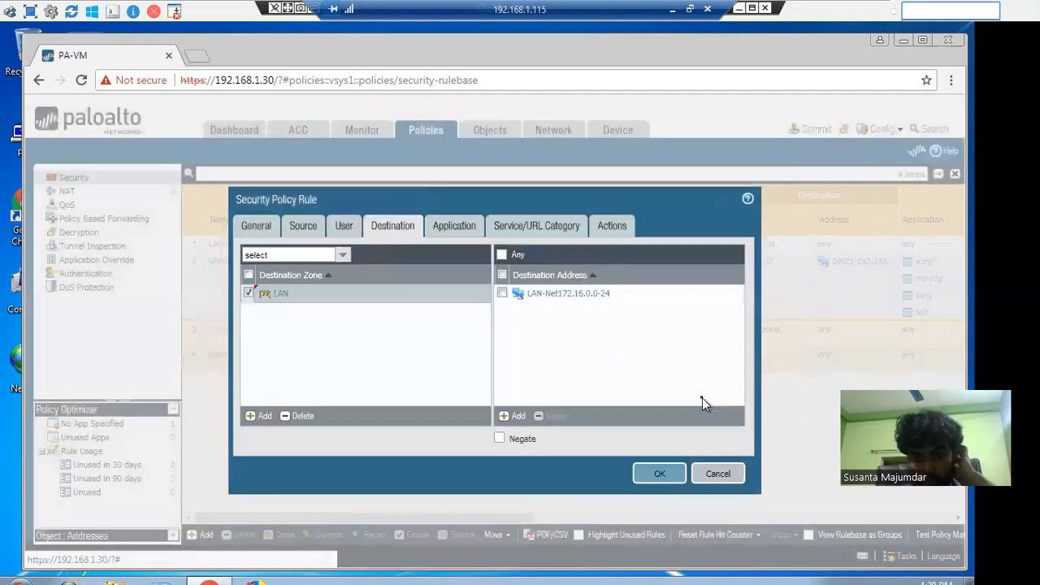
pyautogui.click(453, 229)
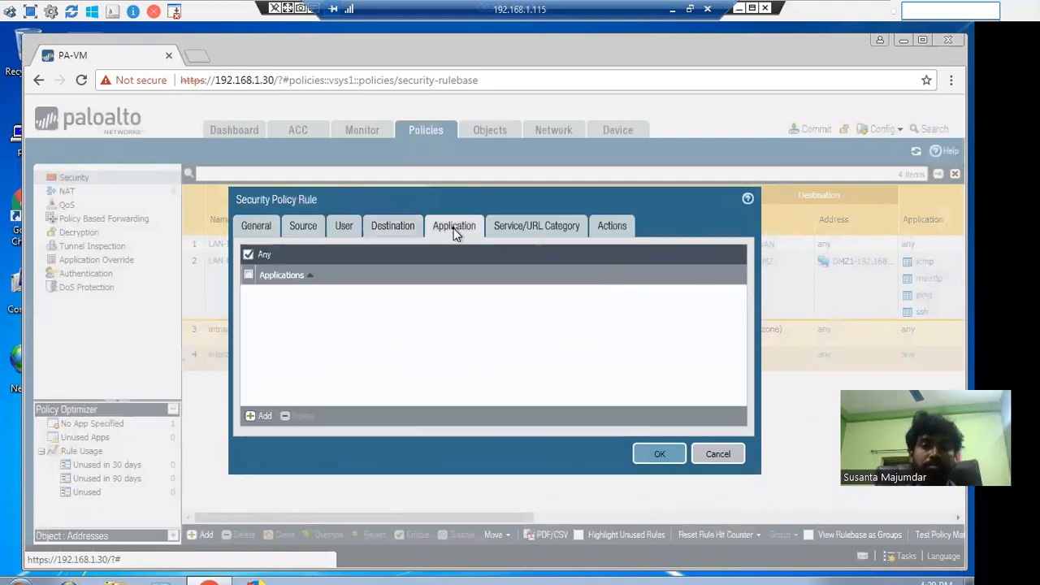
# Add a new RDP-3389 service on destination port 3389 to the rule
pyautogui.click(520, 226)
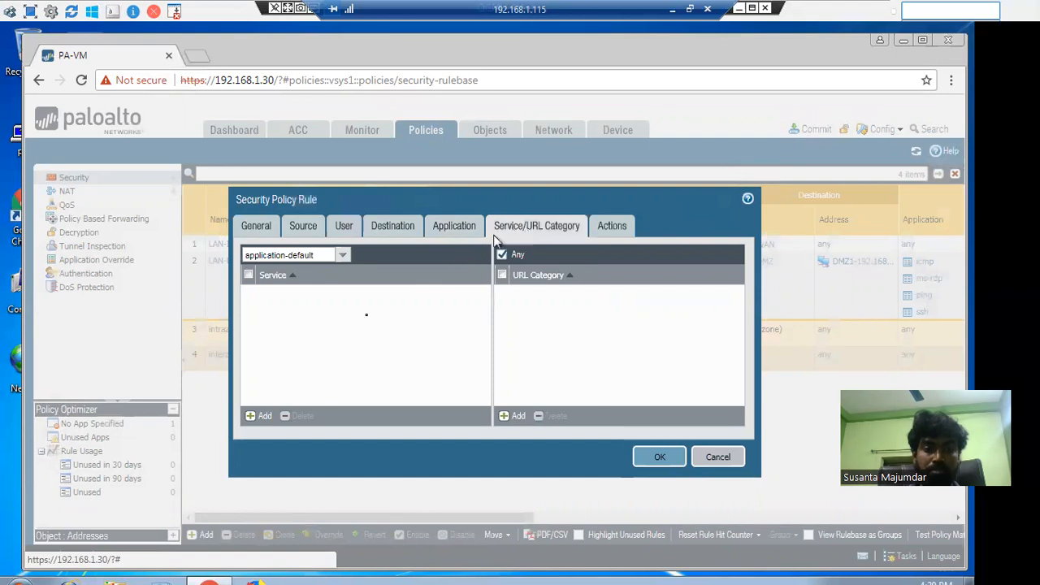
pyautogui.click(261, 416)
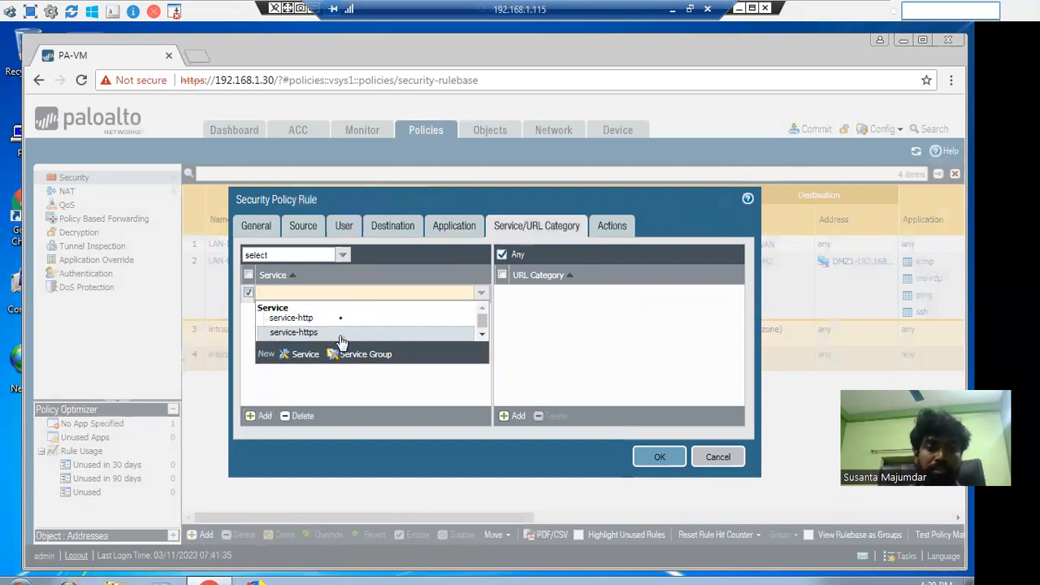
pyautogui.click(303, 353)
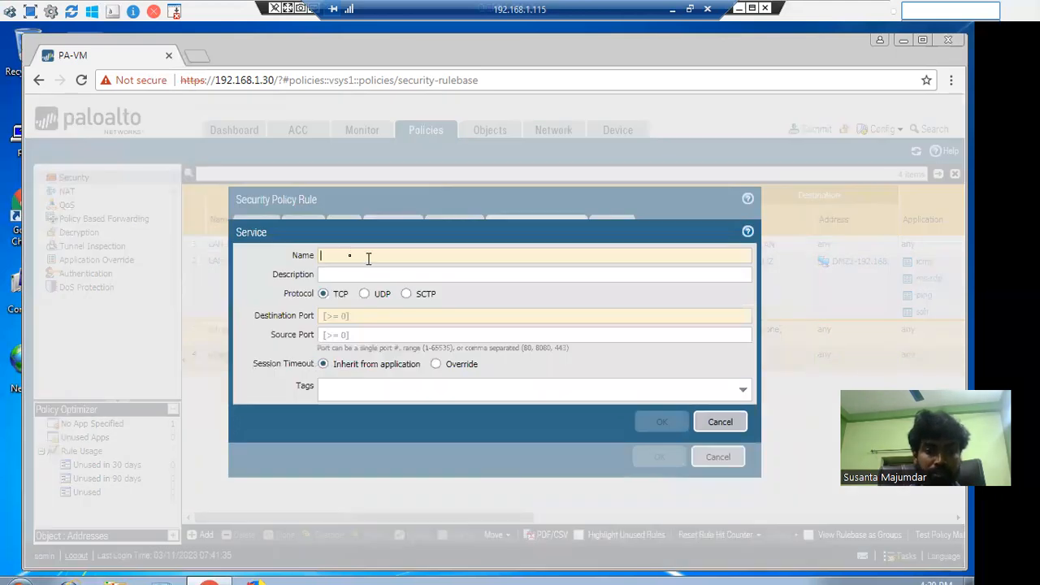
pyautogui.write('RDP-3389')
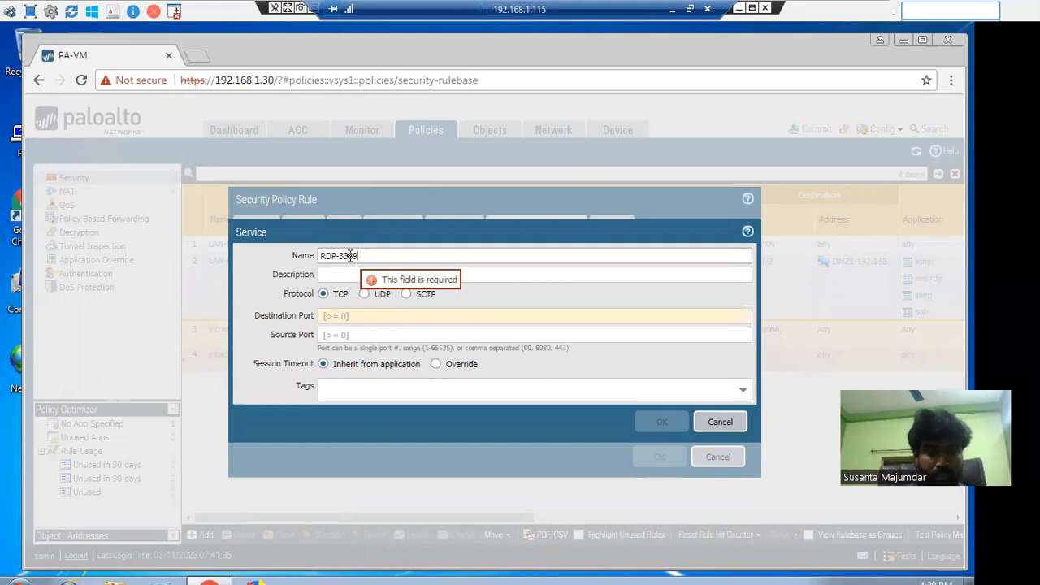
pyautogui.click(325, 316)
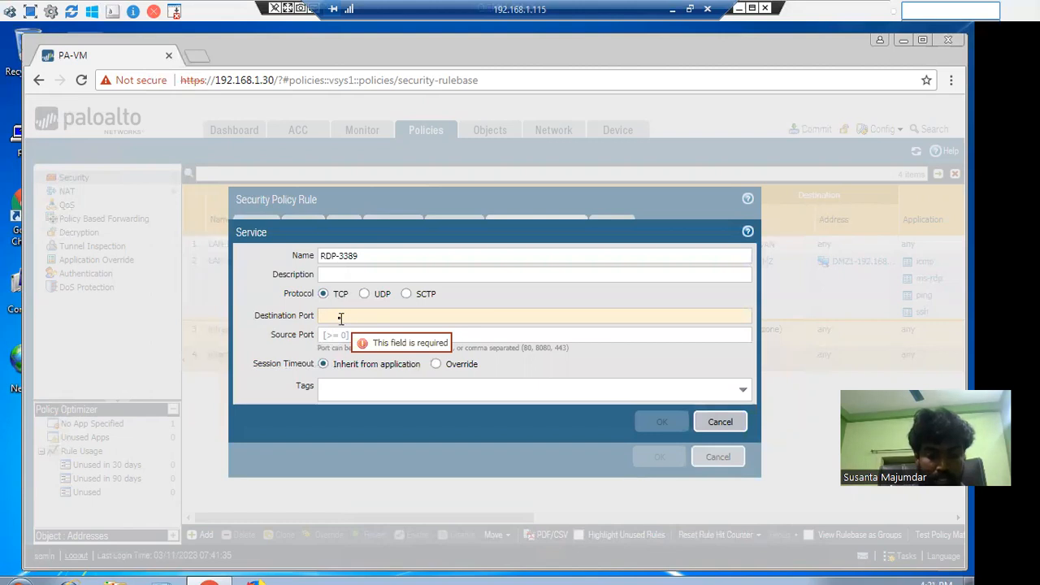
pyautogui.write('3389')
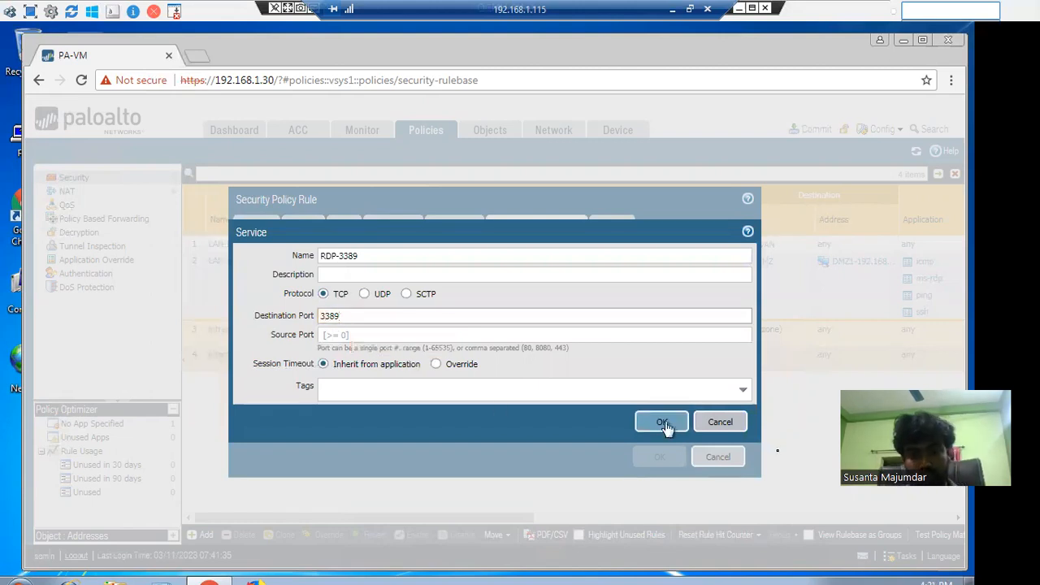
pyautogui.click(659, 424)
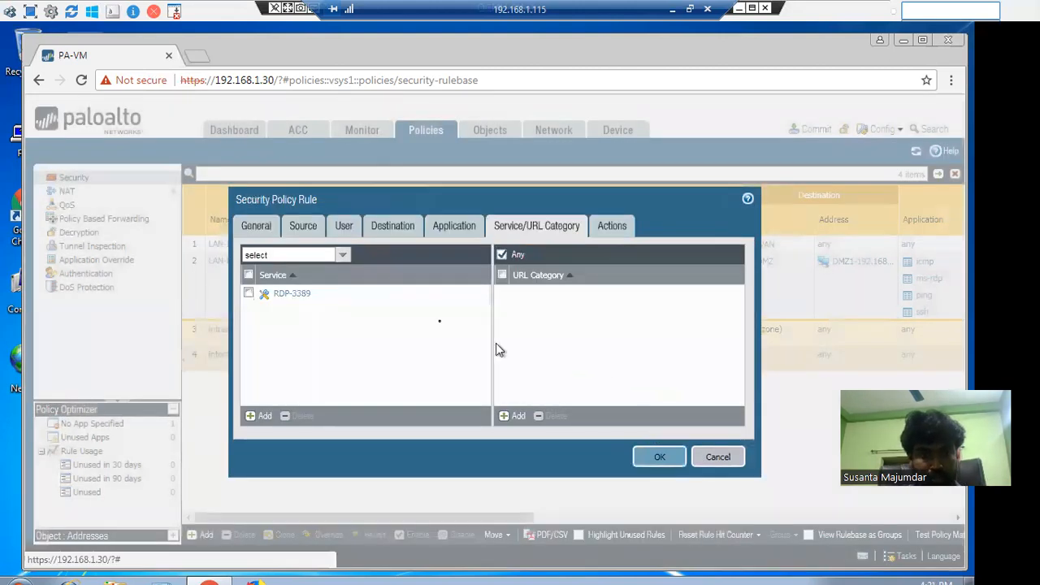
# Add new DNS and DNS-UDP services, both on port 53
pyautogui.click(261, 416)
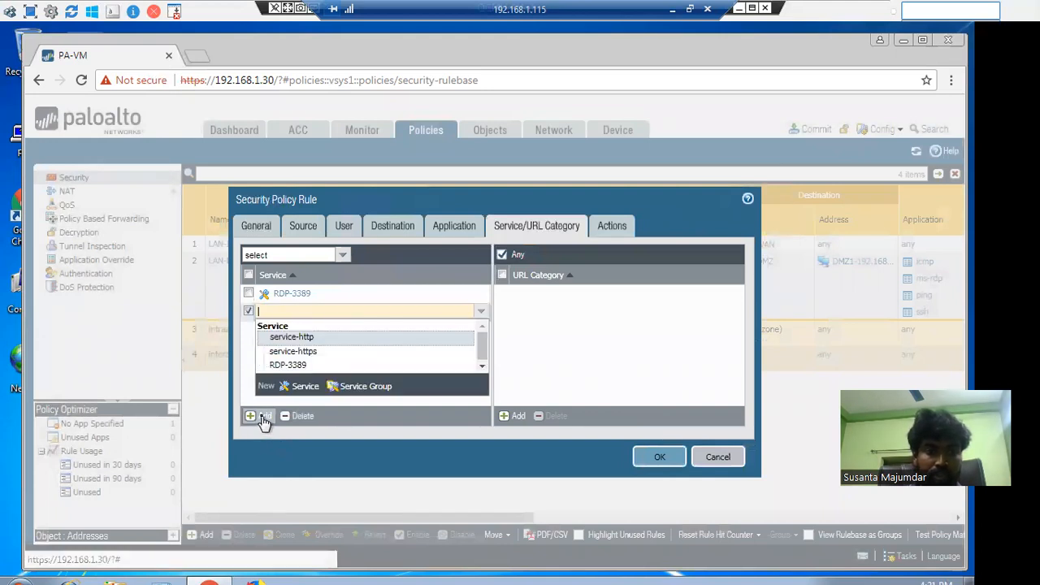
pyautogui.click(300, 387)
pyautogui.write('DNS')
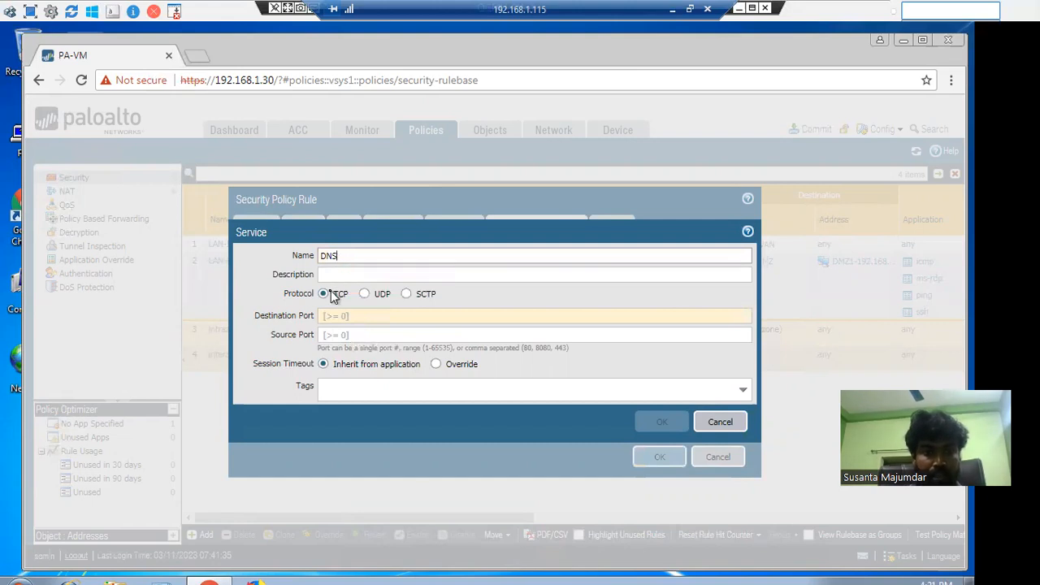
pyautogui.click(329, 317)
pyautogui.write('53')
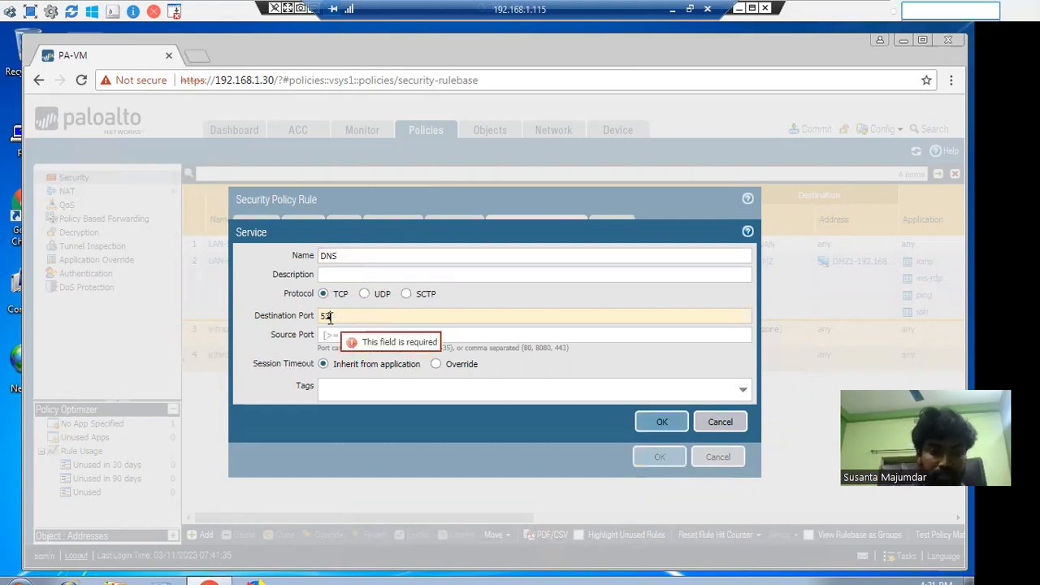
pyautogui.click(661, 422)
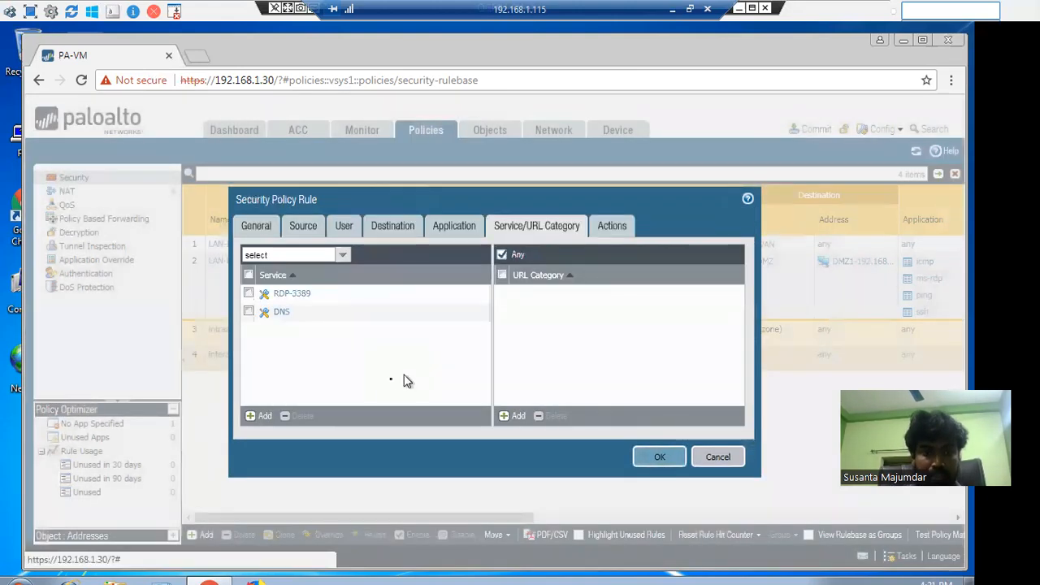
pyautogui.click(264, 418)
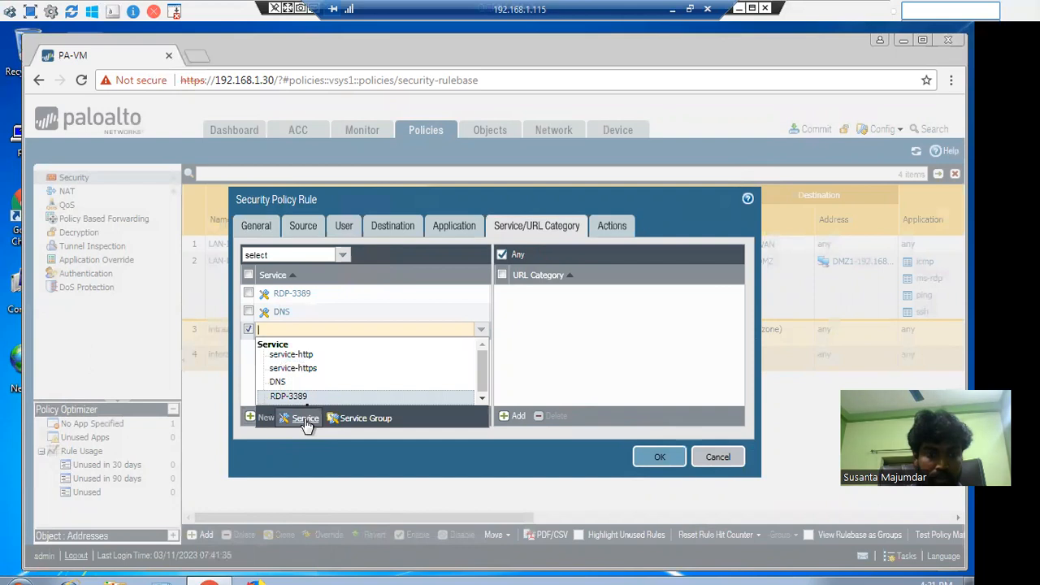
pyautogui.click(305, 418)
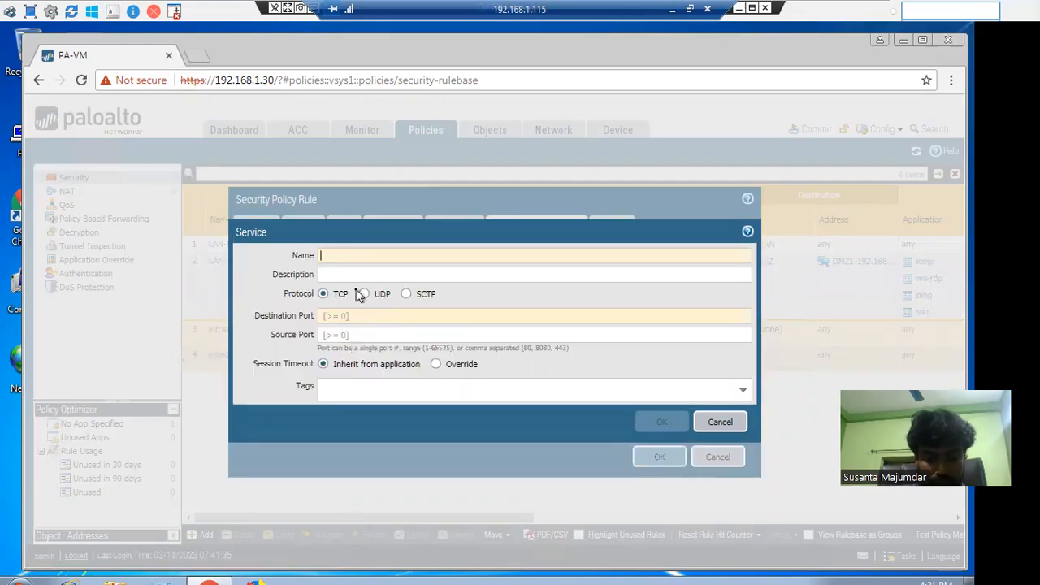
pyautogui.write('DNS')
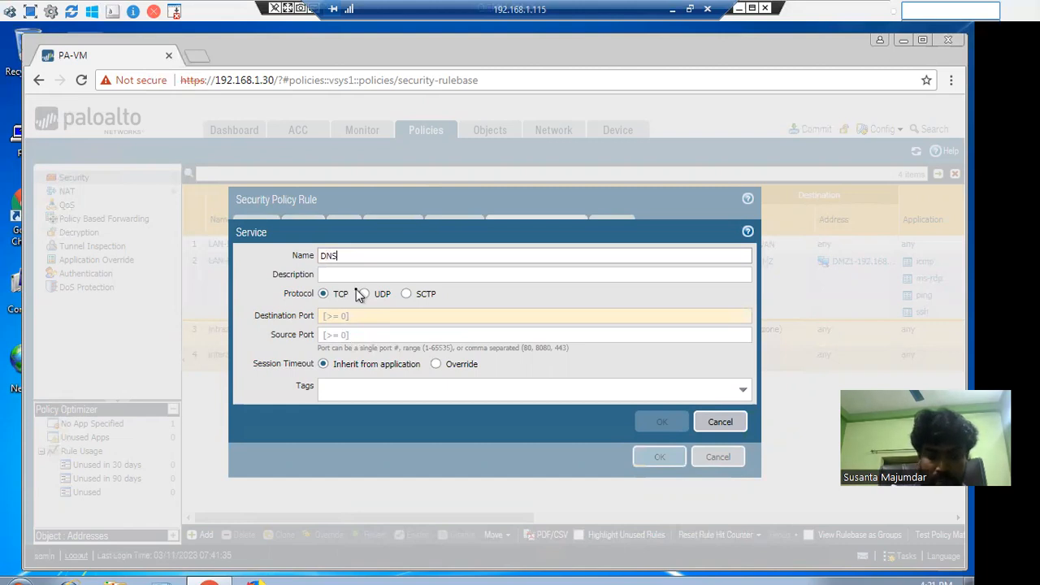
pyautogui.write('-UDP')
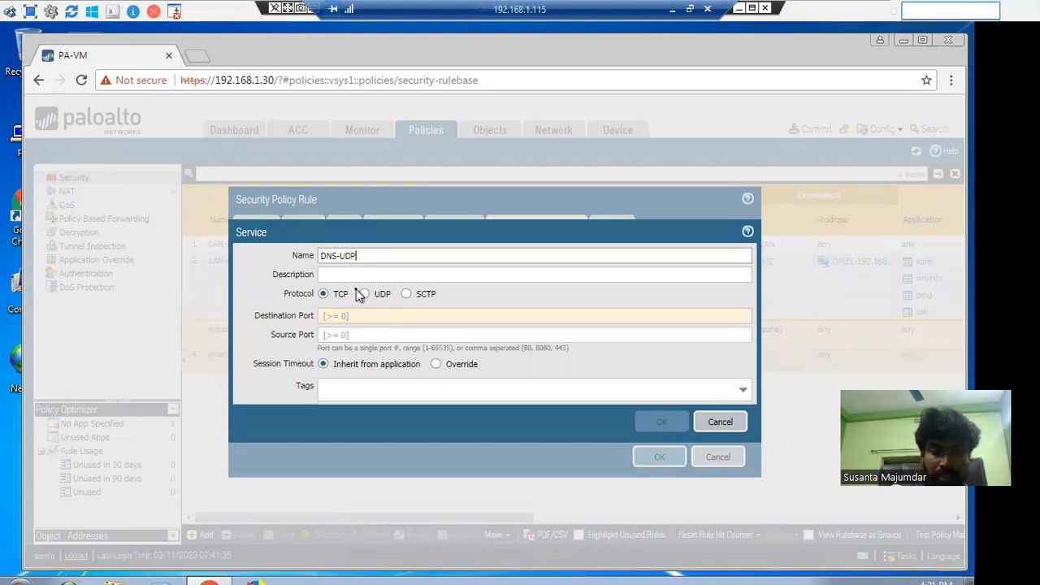
pyautogui.click(352, 314)
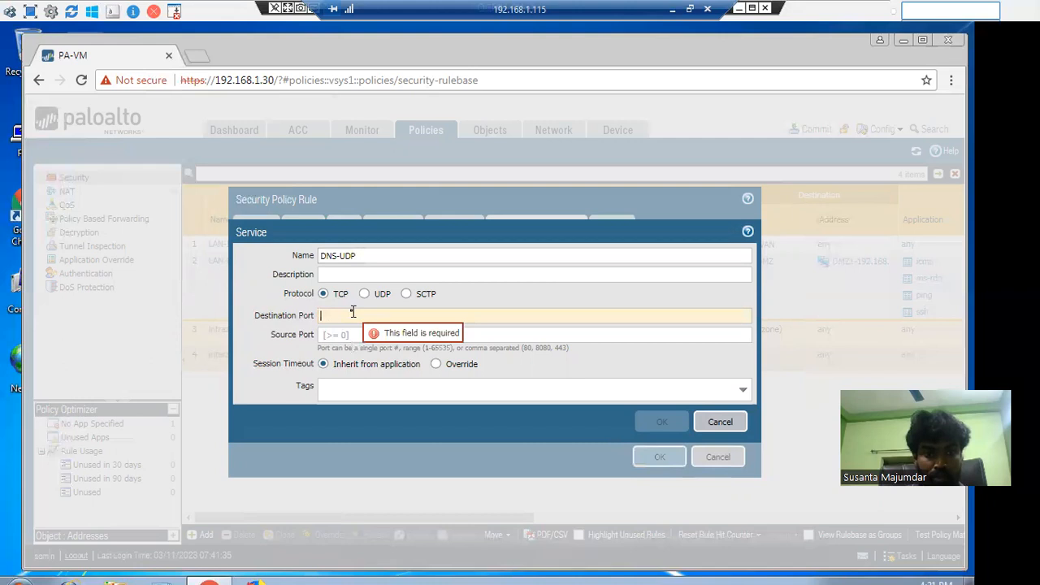
pyautogui.write('53')
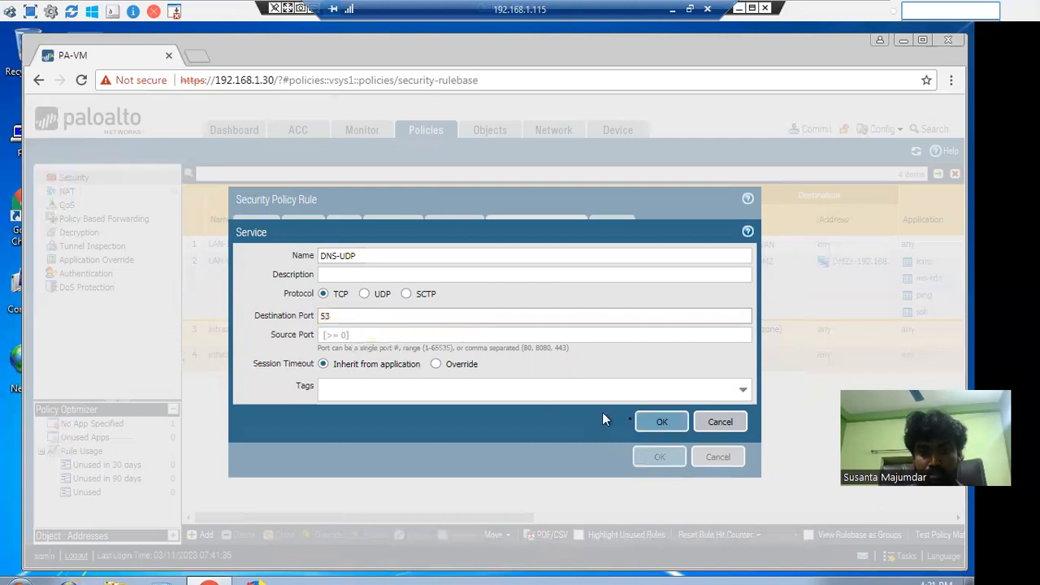
pyautogui.click(663, 422)
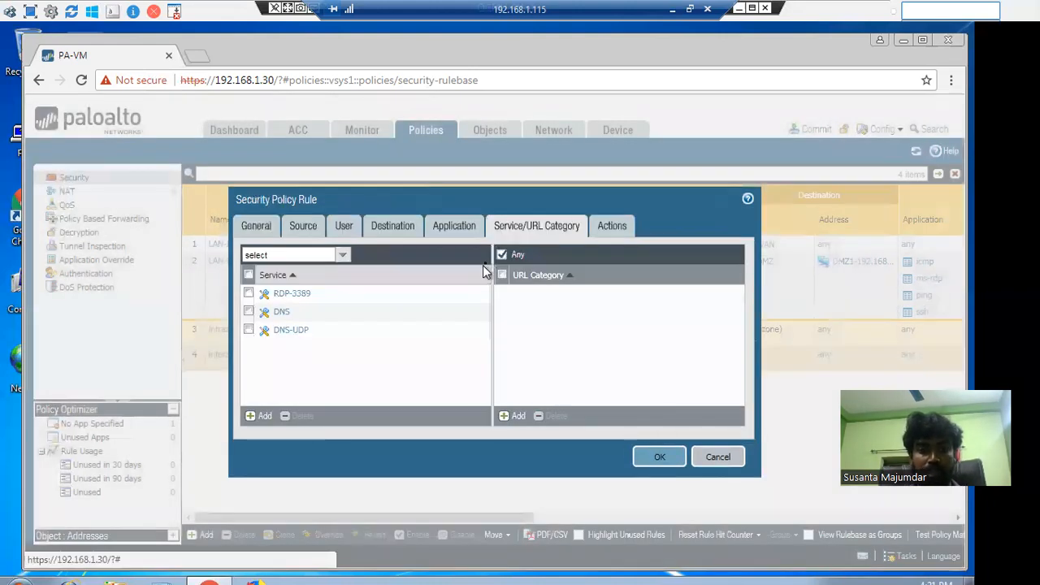
# Check the Actions settings, save the DMZ-LAN rule, and exit VM full screen
pyautogui.click(610, 228)
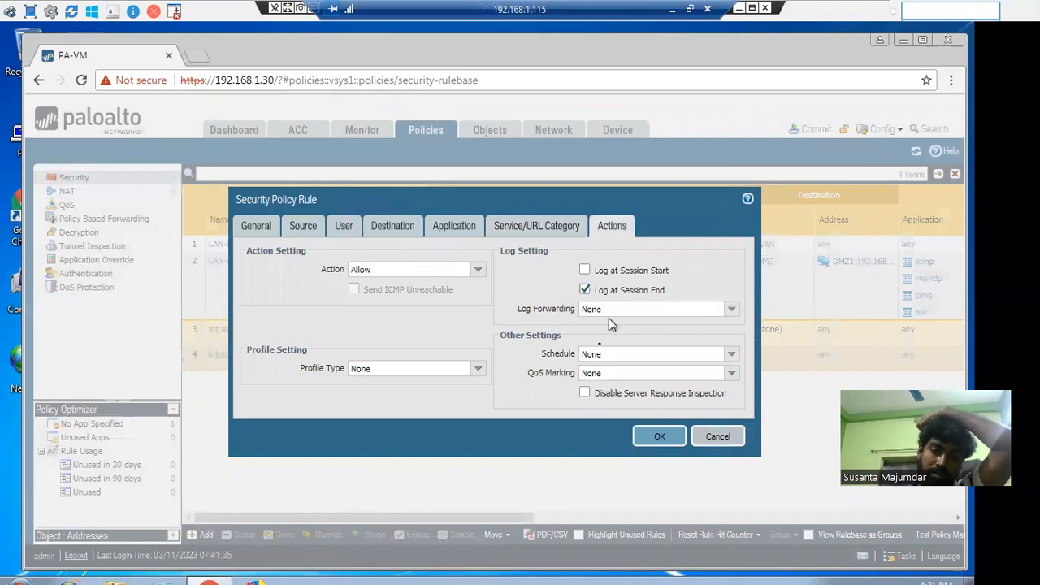
pyautogui.click(647, 445)
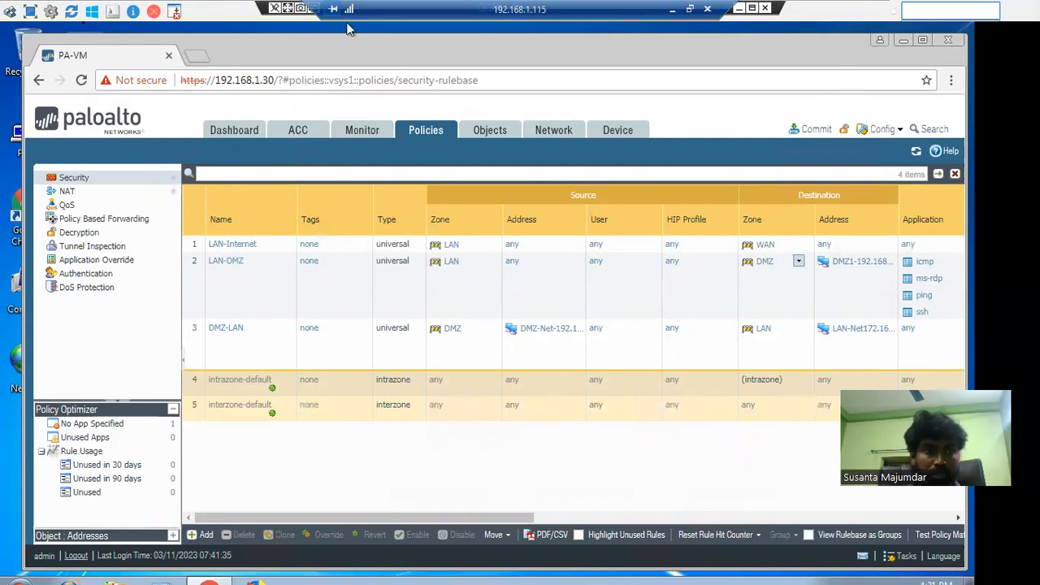
pyautogui.click(31, 13)
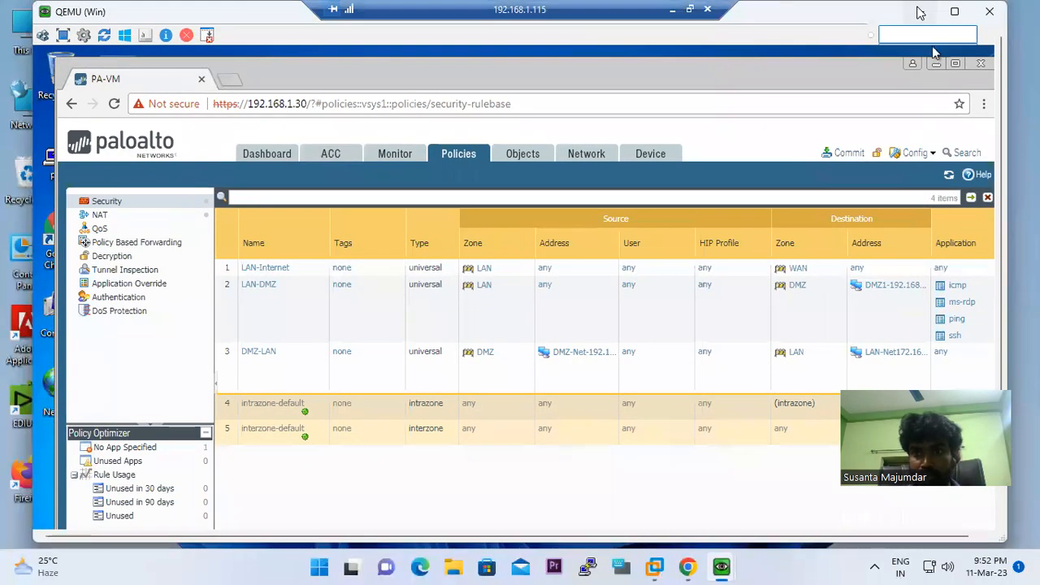
# View the EVE topology, then restore the firewall's Security rules and select DMZ-LAN
pyautogui.click(920, 11)
pyautogui.click(920, 11)
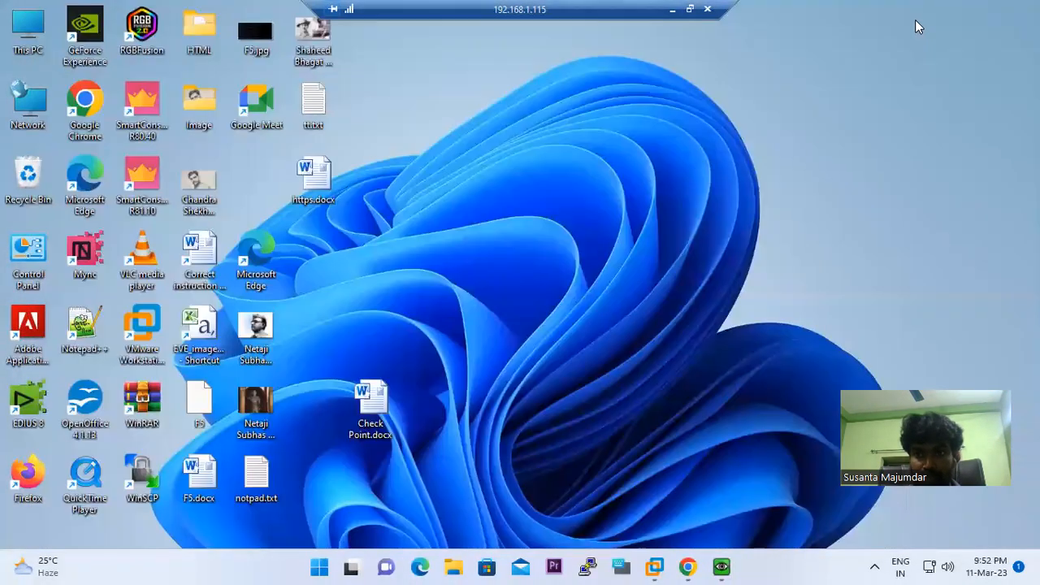
pyautogui.click(688, 566)
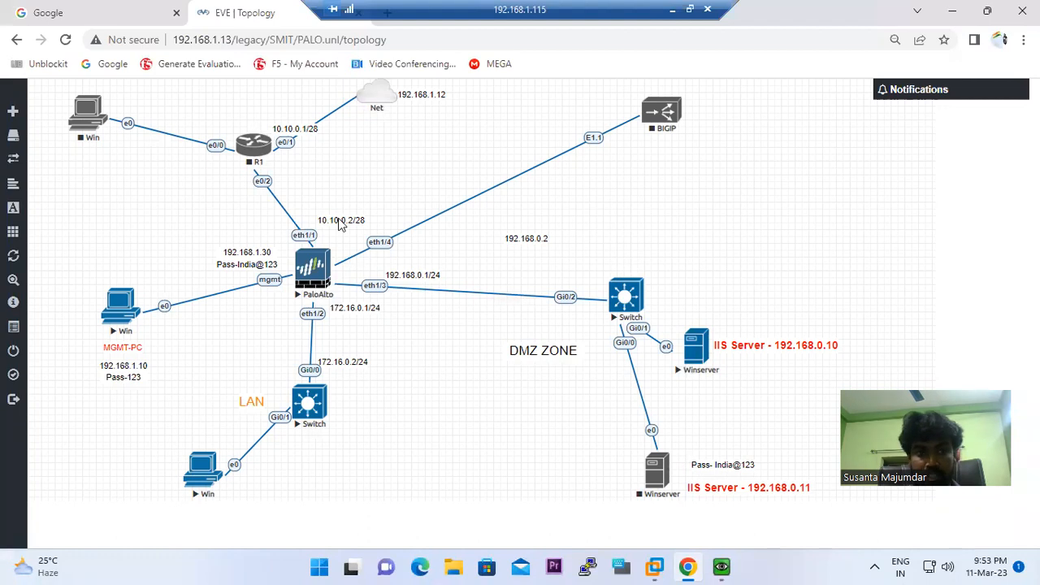
pyautogui.moveTo(3, 97)
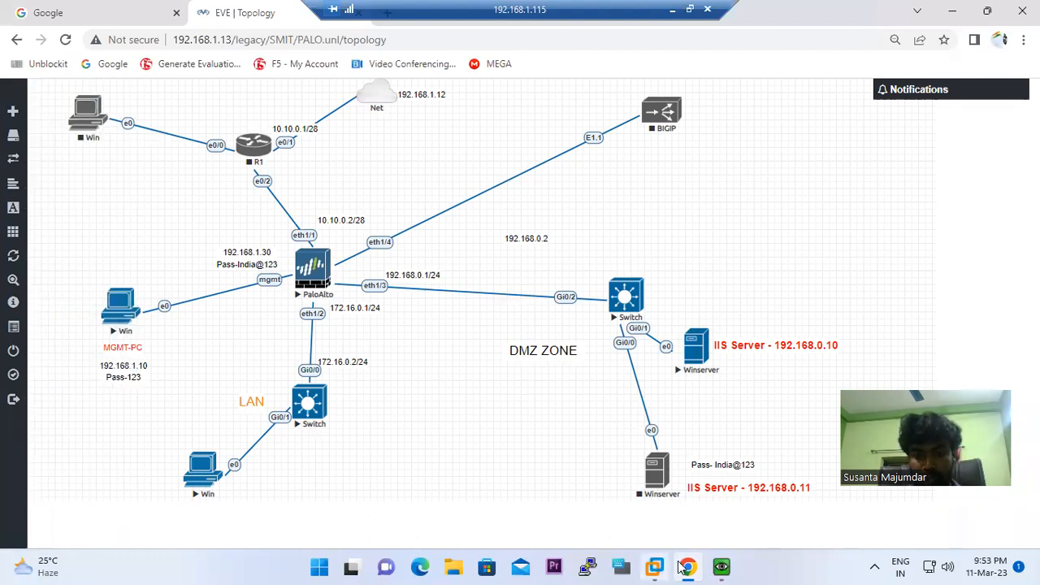
pyautogui.click(687, 566)
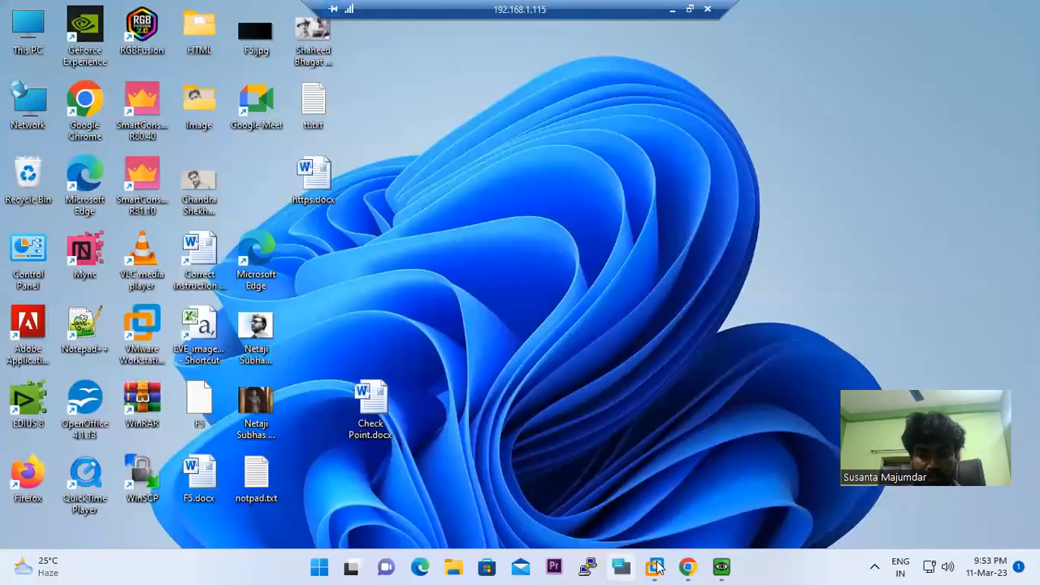
pyautogui.moveTo(721, 567)
pyautogui.click(655, 525)
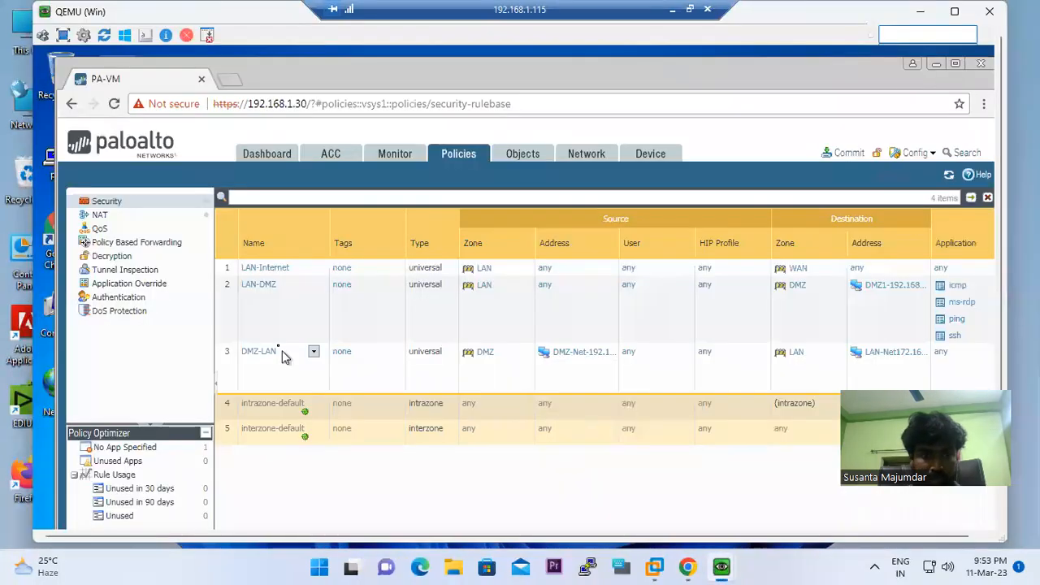
pyautogui.click(230, 370)
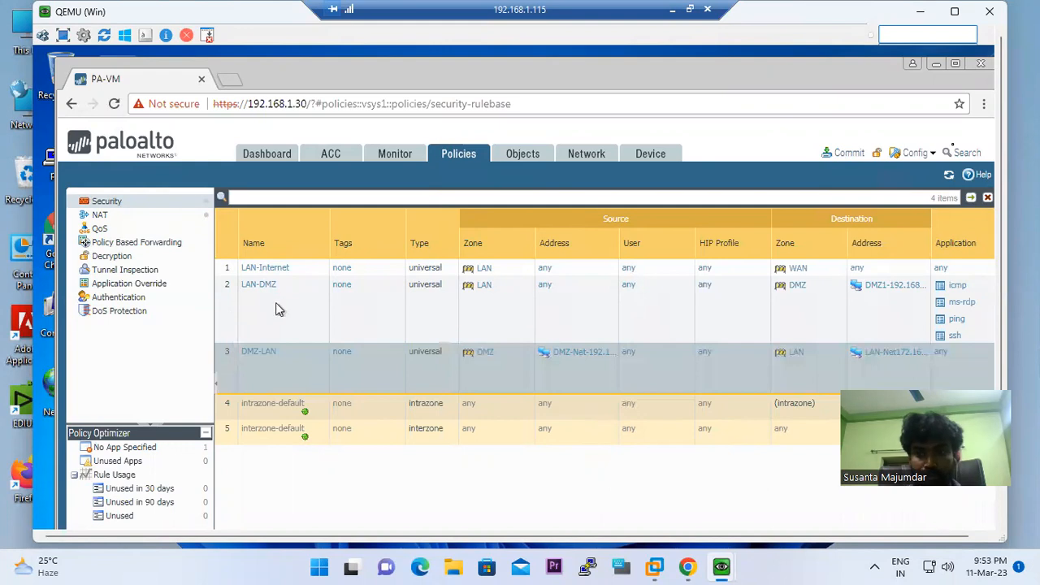
# Add rule DMZ-Internet with source zone DMZ and source address DMZ1-192.168.0.10
pyautogui.click(957, 13)
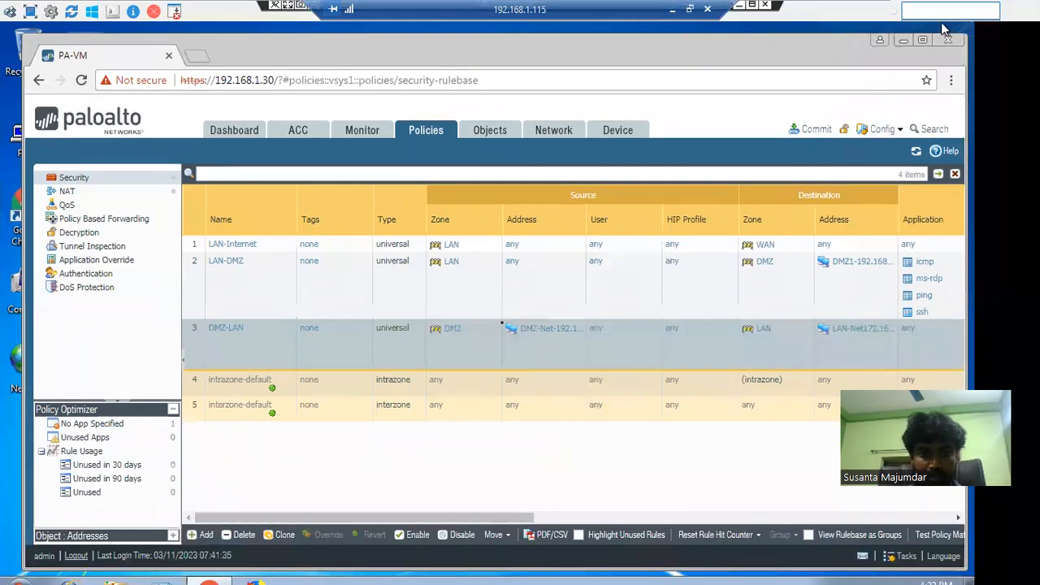
pyautogui.click(204, 534)
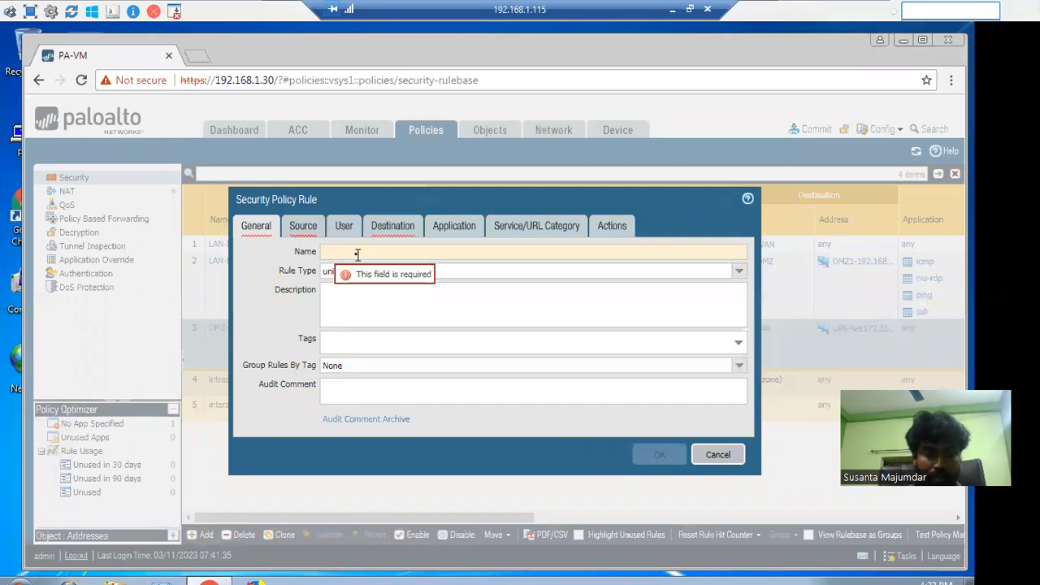
pyautogui.write('DMZ')
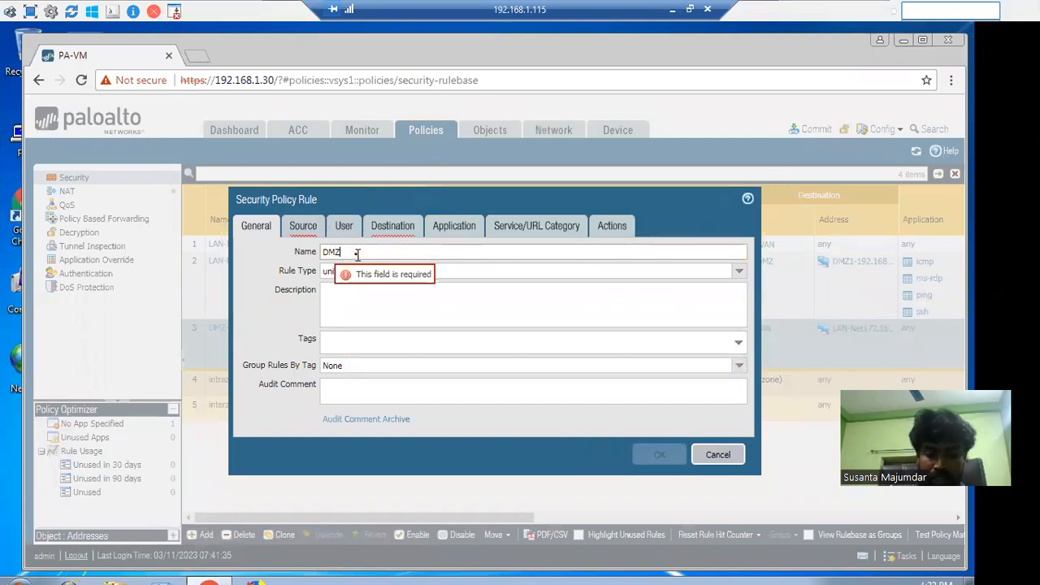
pyautogui.write('-In')
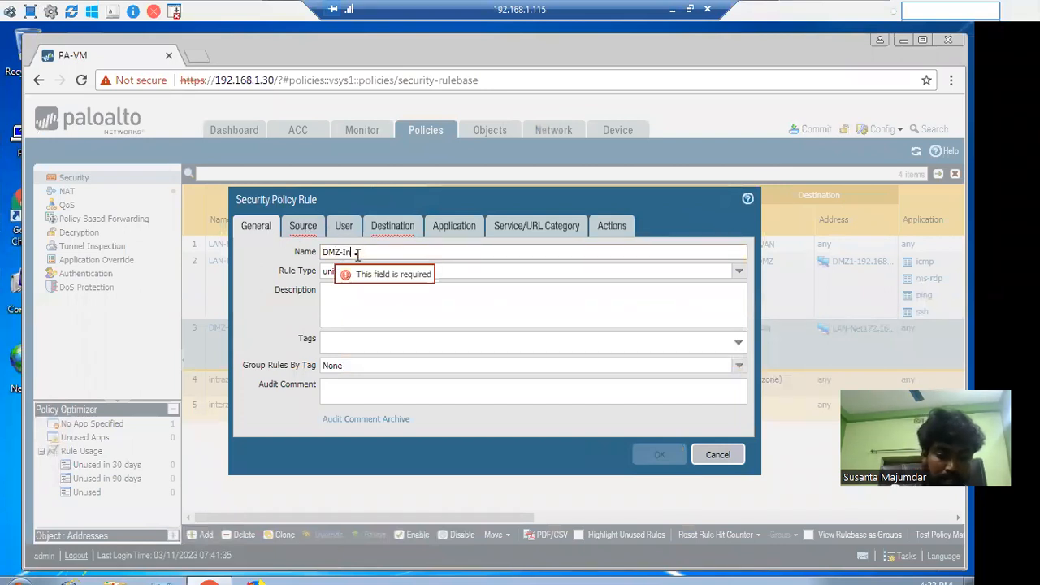
pyautogui.write('ternet')
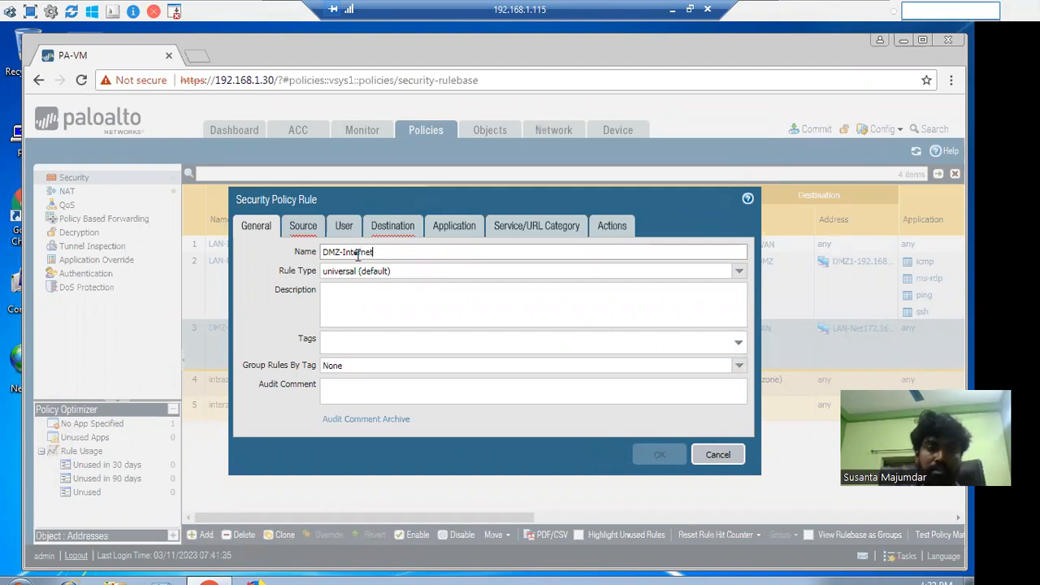
pyautogui.click(302, 225)
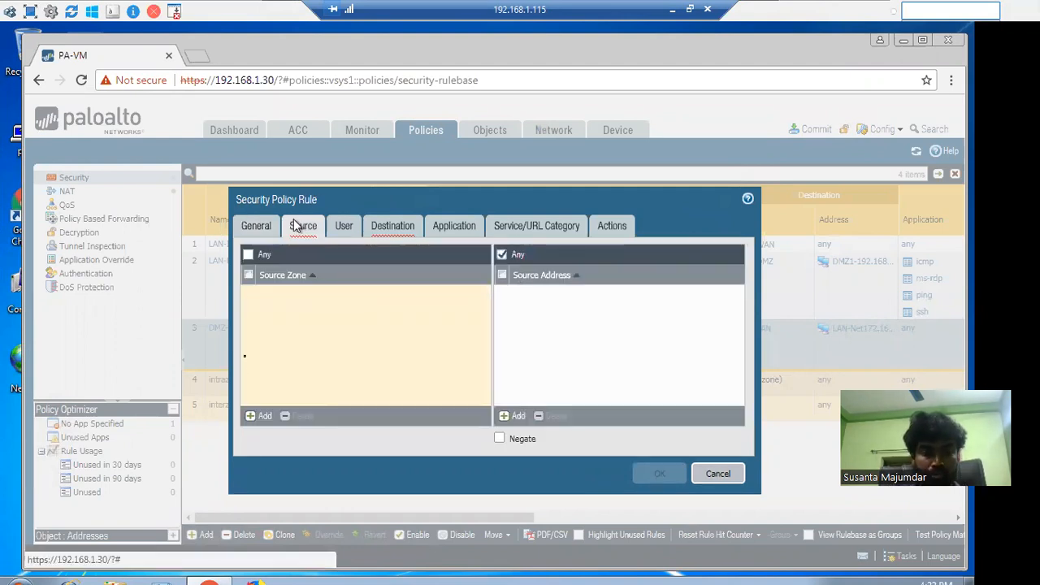
pyautogui.click(248, 416)
pyautogui.click(321, 305)
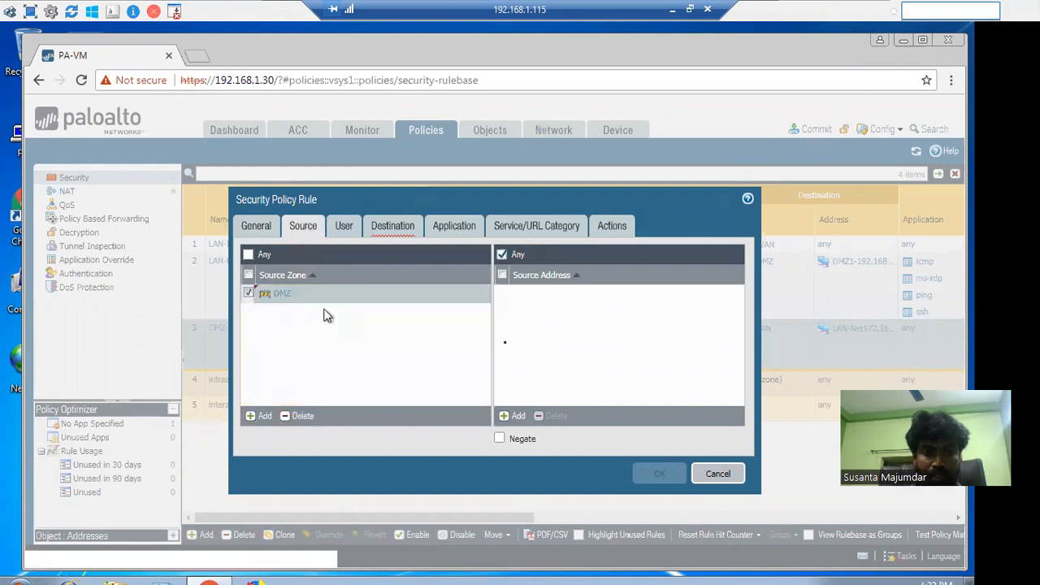
pyautogui.click(516, 416)
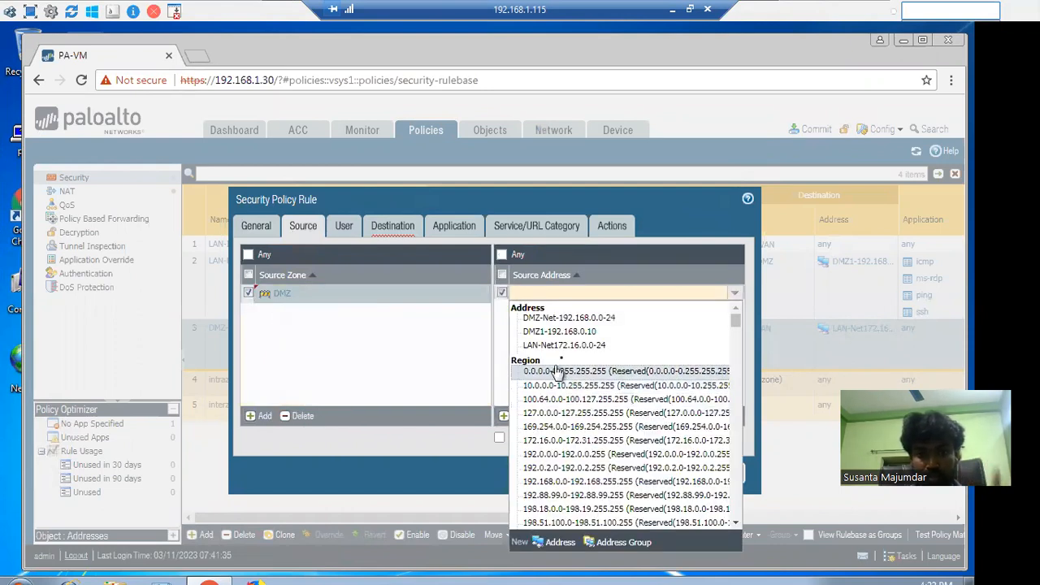
pyautogui.click(568, 334)
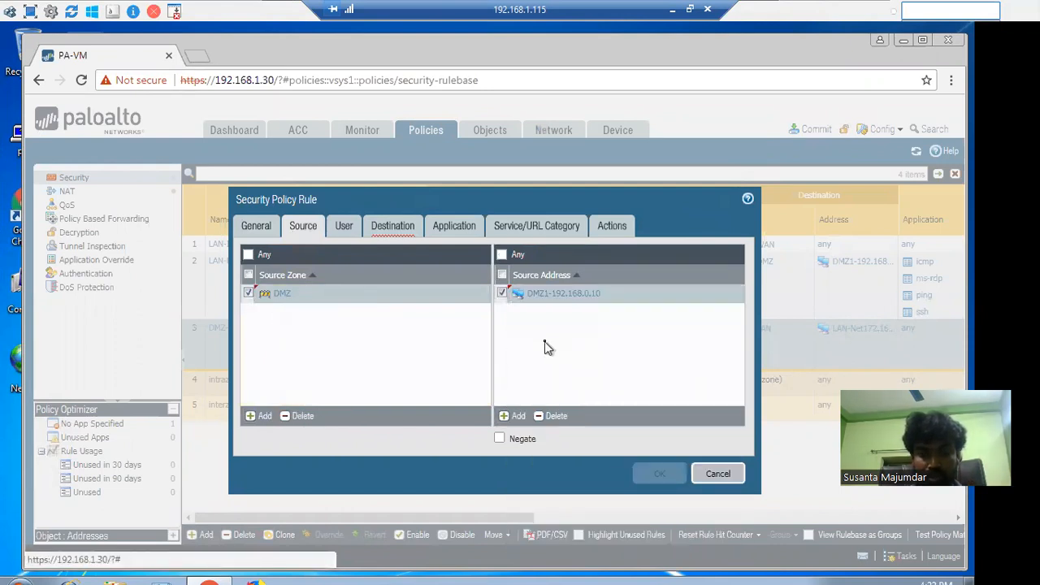
# Set the DMZ-Internet rule's destination zone to WAN
pyautogui.click(394, 225)
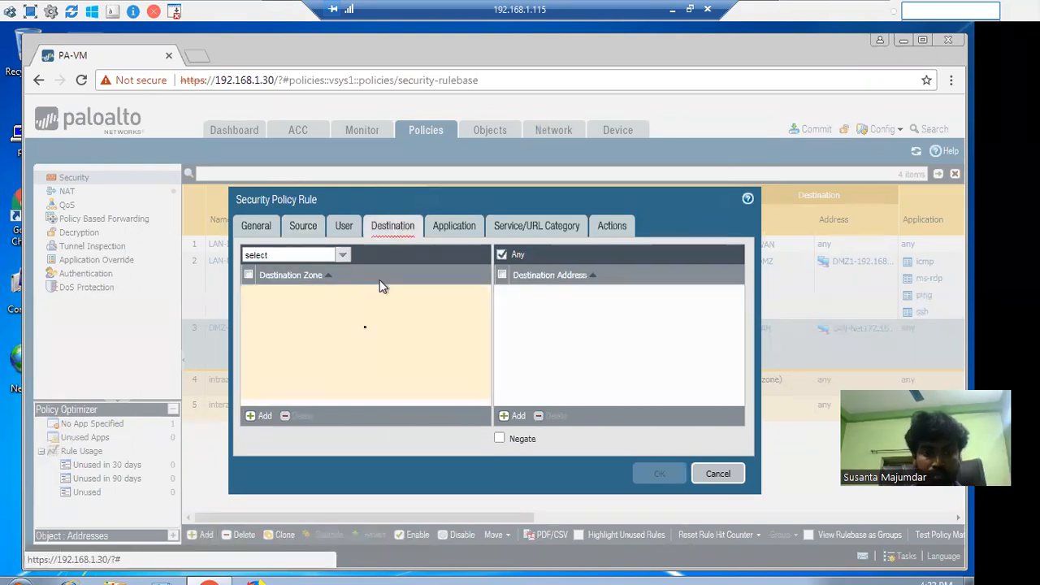
pyautogui.click(255, 417)
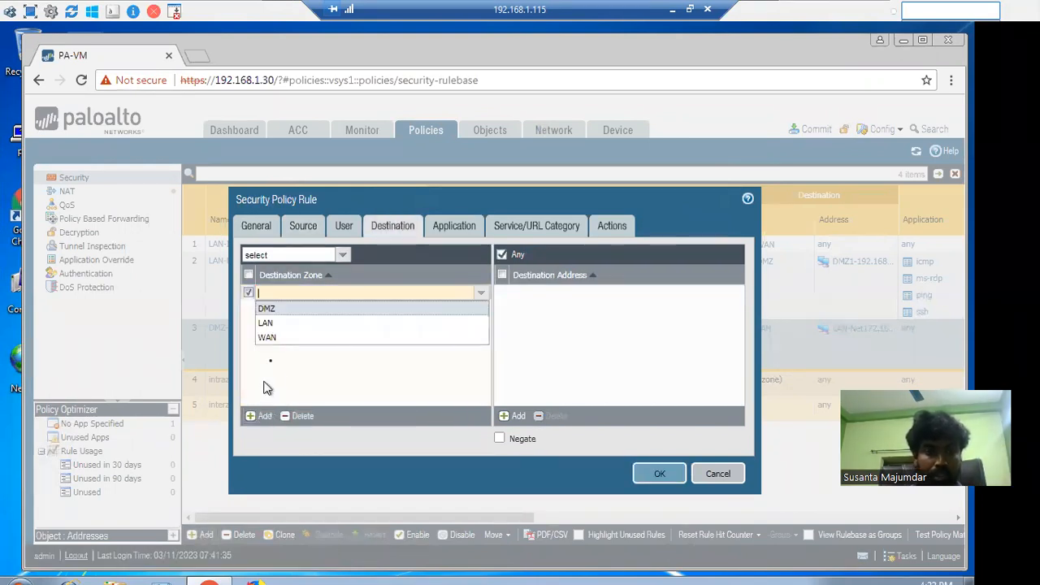
pyautogui.click(283, 340)
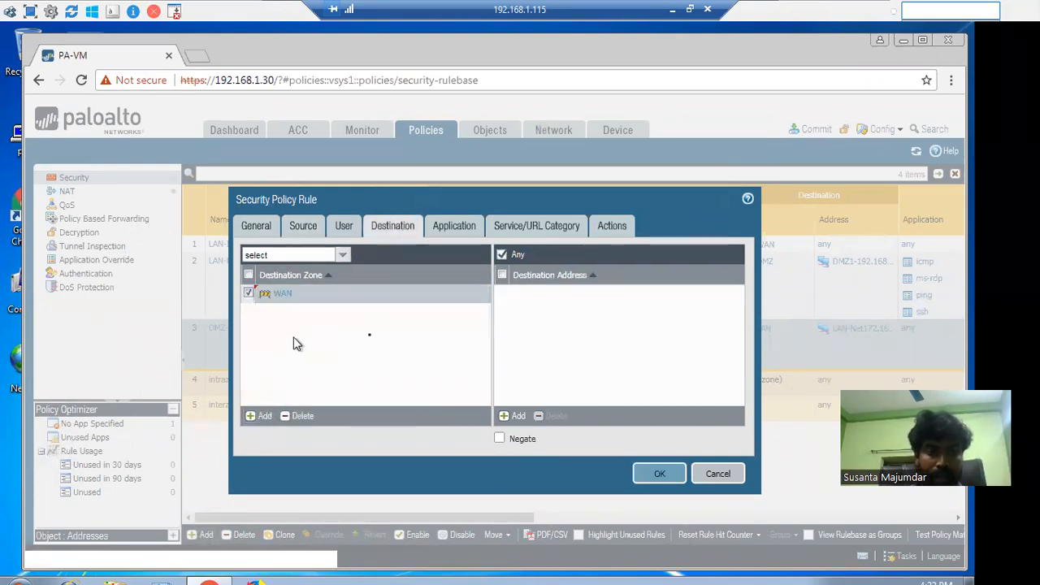
pyautogui.click(457, 232)
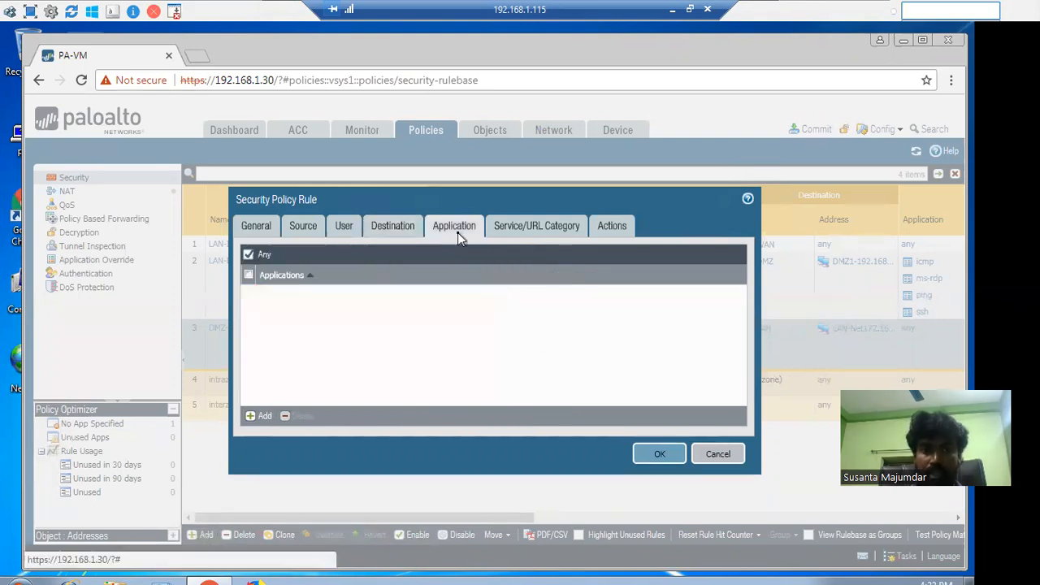
# Add services DNS-UDP, DNS, service-http and service-https to the DMZ-Internet rule
pyautogui.click(511, 228)
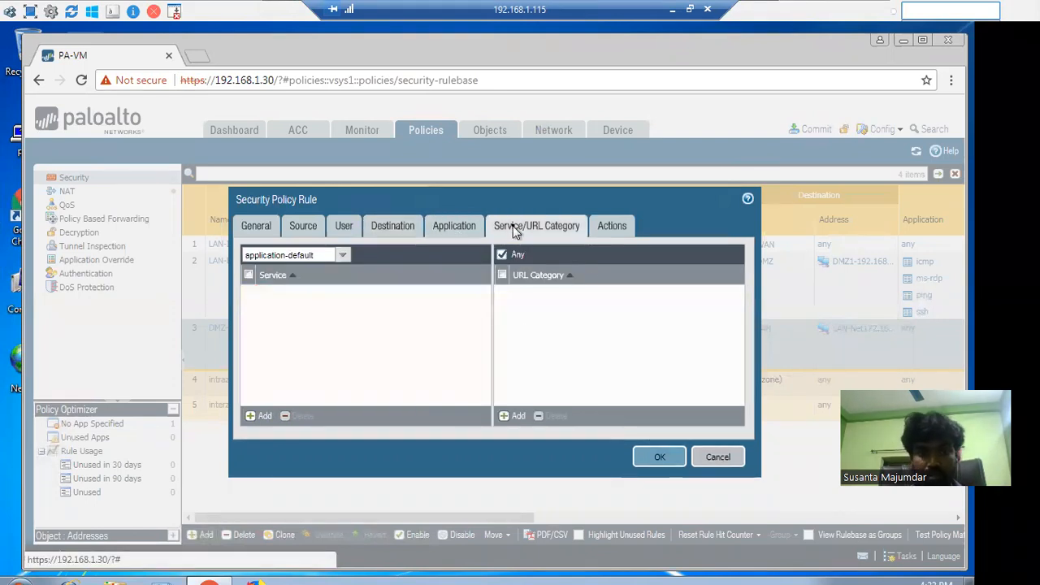
pyautogui.click(261, 423)
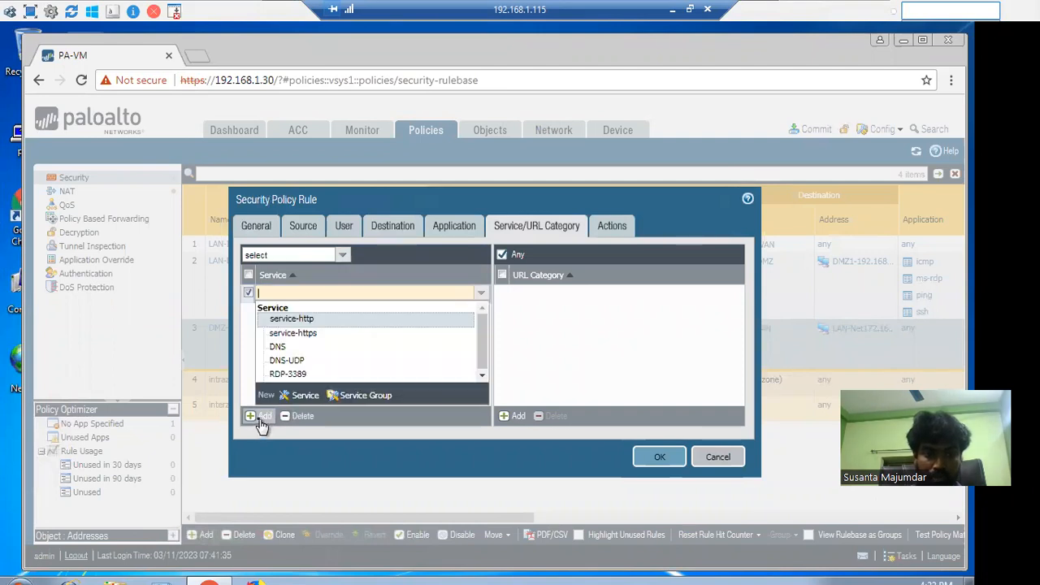
pyautogui.click(289, 359)
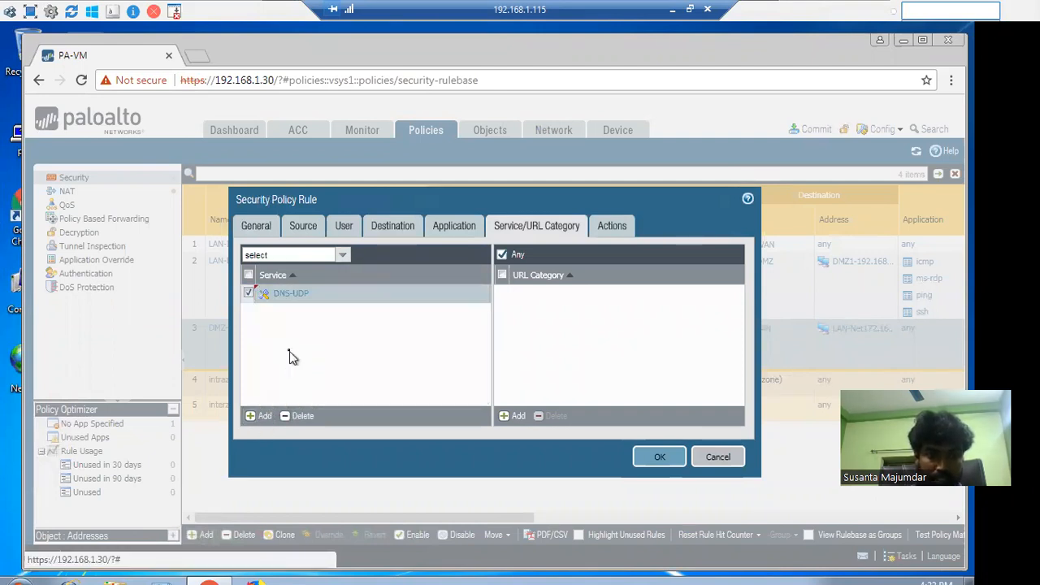
pyautogui.click(261, 416)
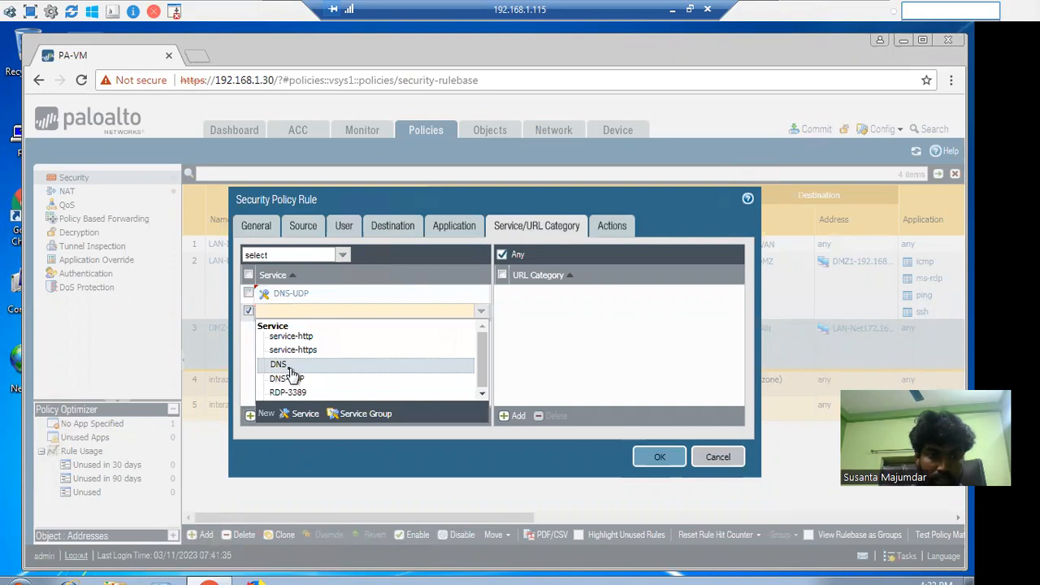
pyautogui.click(283, 364)
pyautogui.click(261, 416)
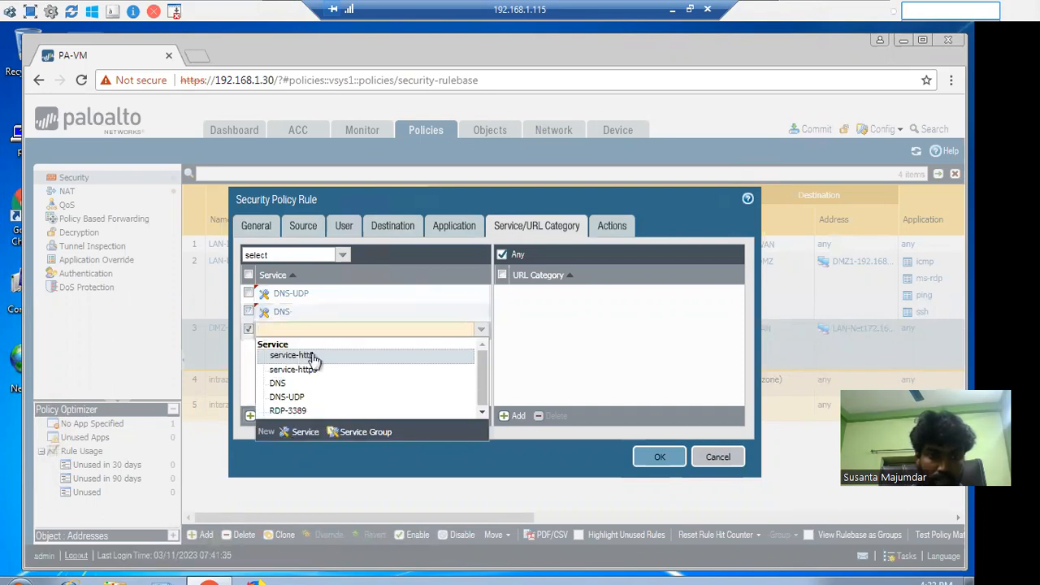
pyautogui.click(298, 359)
pyautogui.click(261, 416)
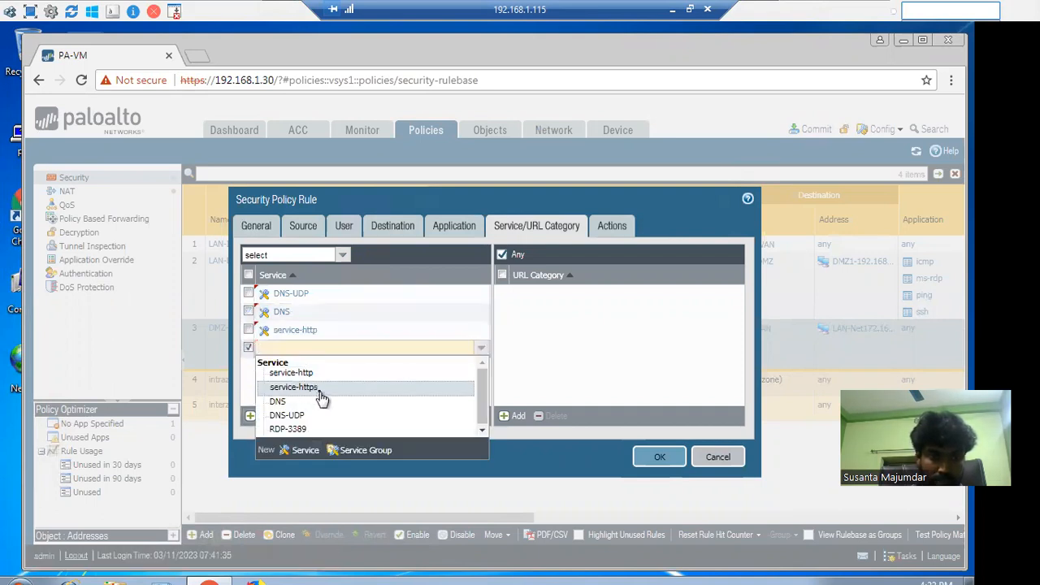
pyautogui.click(317, 388)
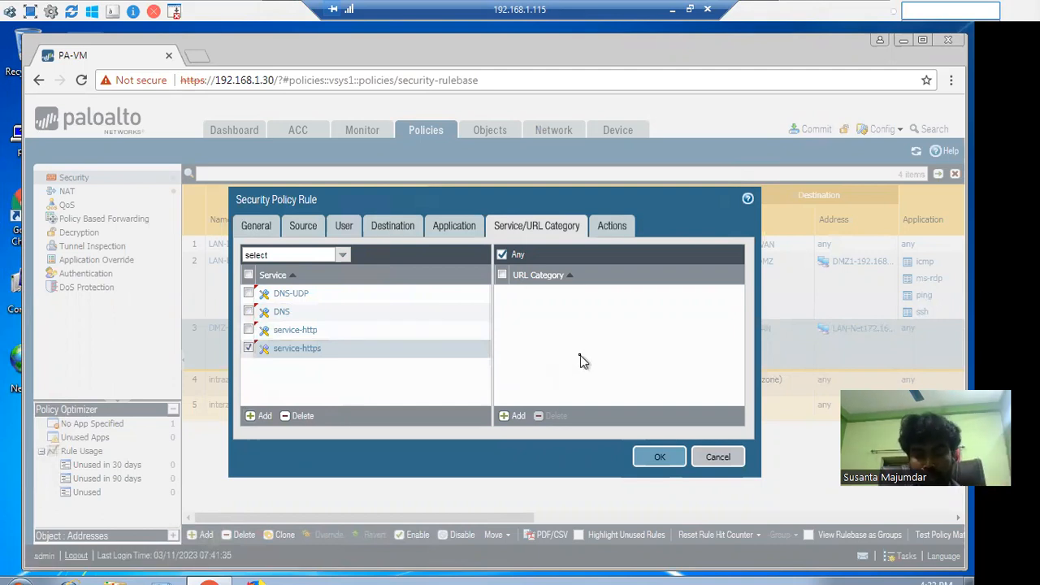
# Save DMZ-Internet as rule 4, then start cloning the LAN-DMZ rule
pyautogui.click(609, 229)
pyautogui.click(651, 438)
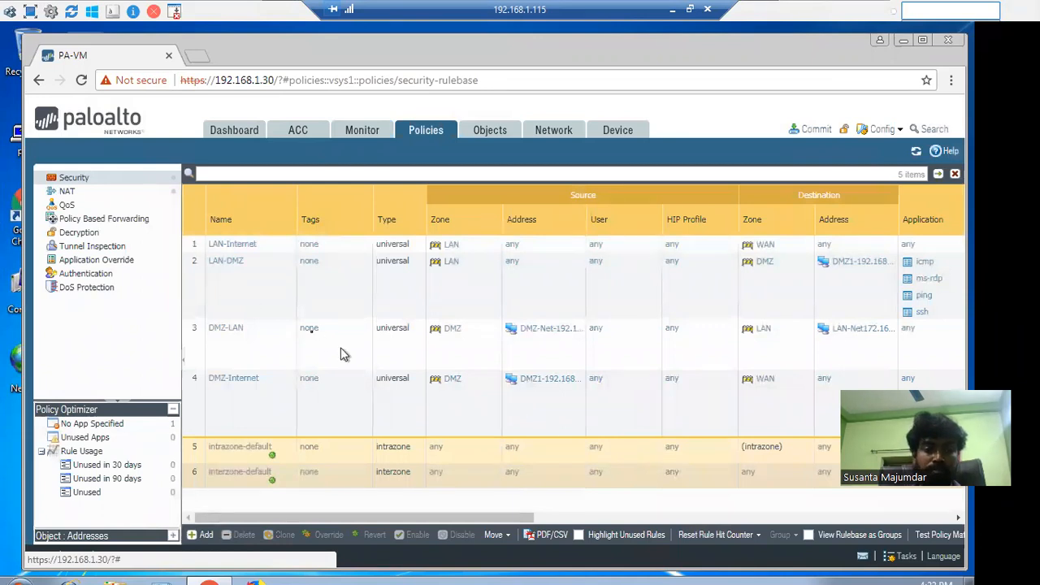
pyautogui.click(207, 290)
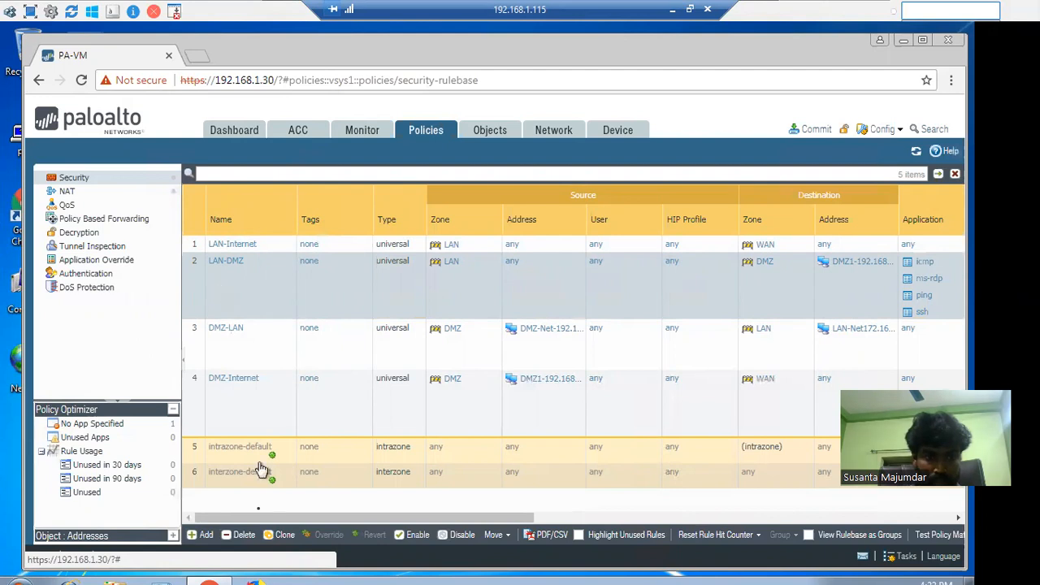
pyautogui.click(285, 534)
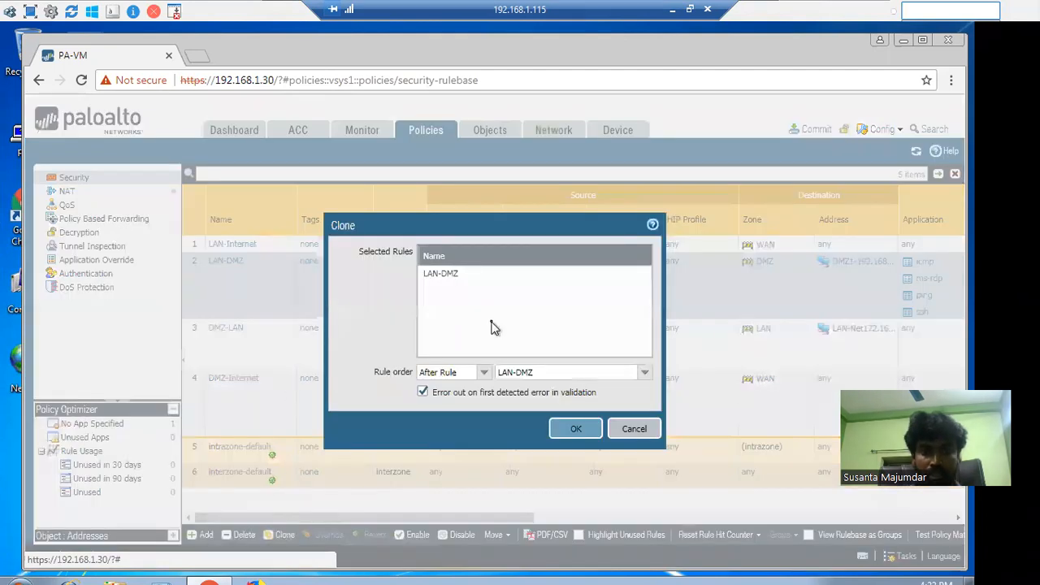
# Clone LAN-DMZ with rule order After Rule DMZ-Internet, creating LAN-DMZ-1
pyautogui.click(484, 373)
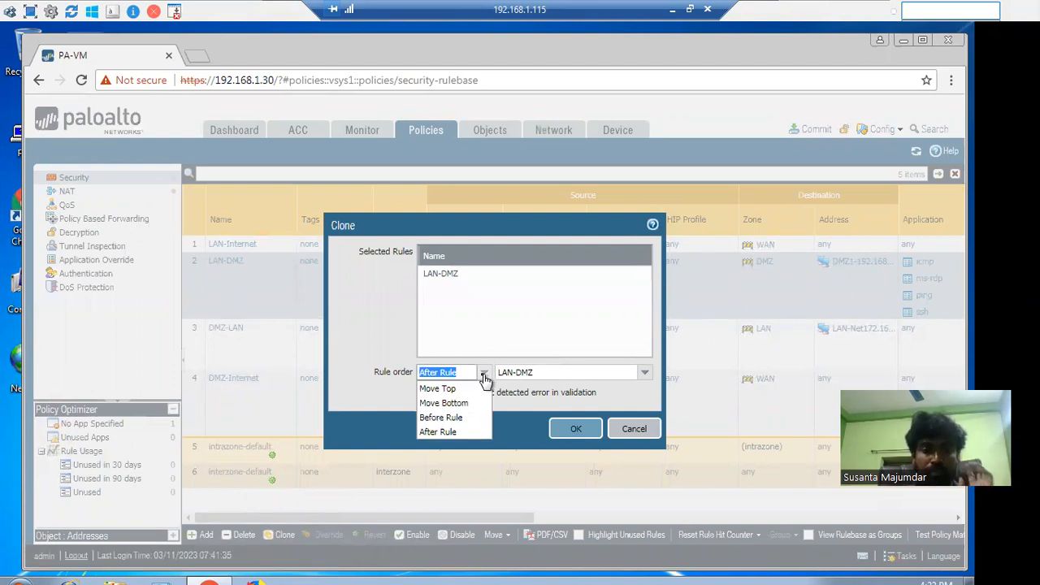
pyautogui.click(483, 376)
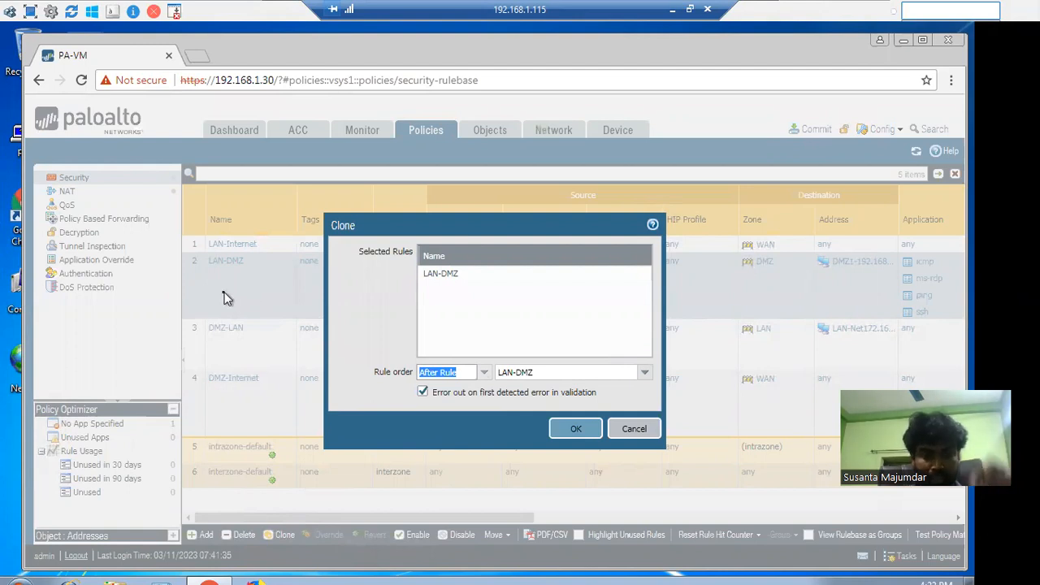
pyautogui.click(483, 373)
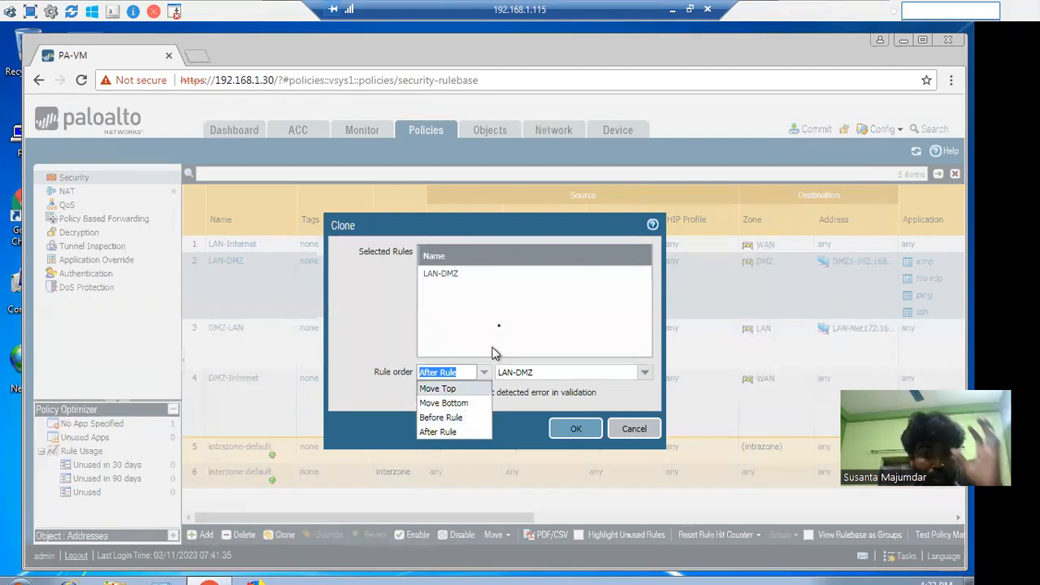
pyautogui.click(644, 375)
pyautogui.click(643, 376)
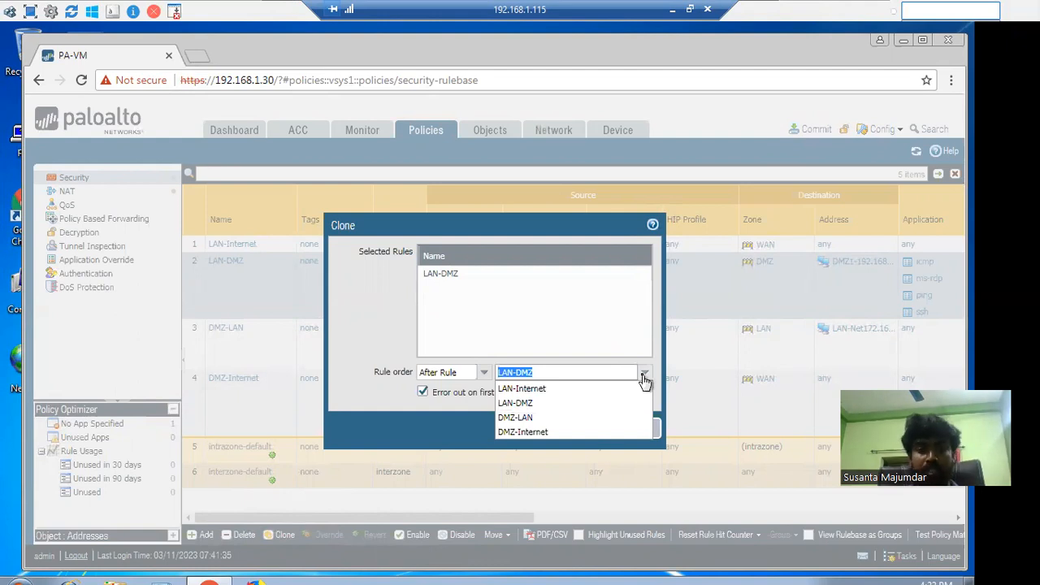
pyautogui.click(545, 433)
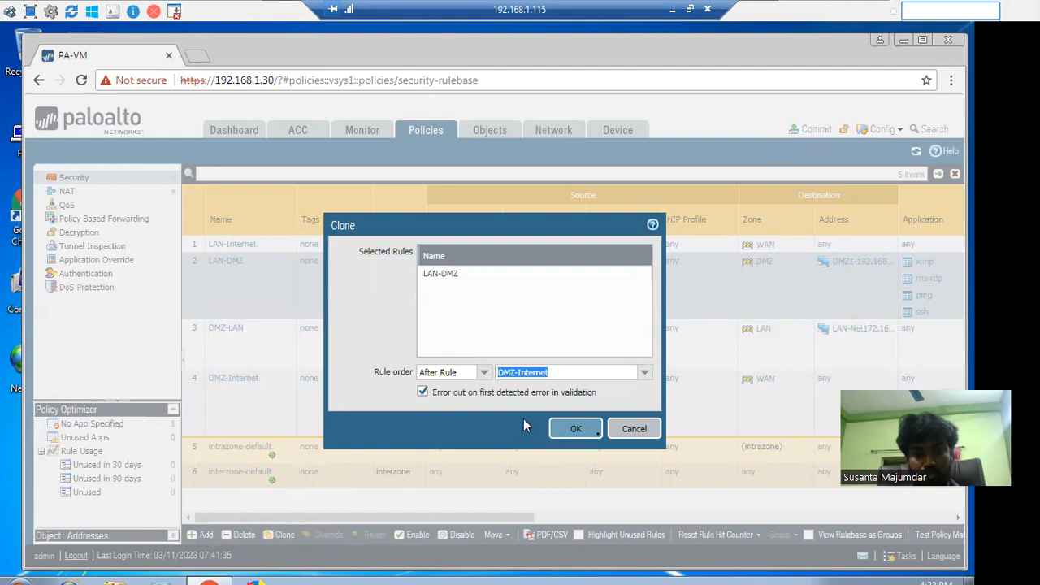
pyautogui.click(585, 429)
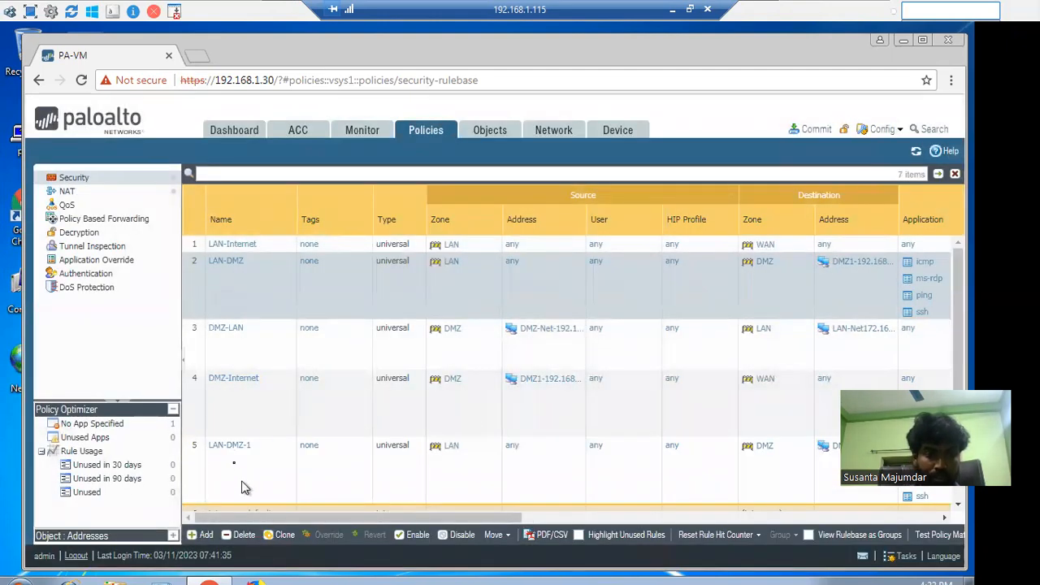
# Rename the clone LAN-DMZ-2 and set its source address to LAN-Net172.16.0.0-24
pyautogui.click(231, 447)
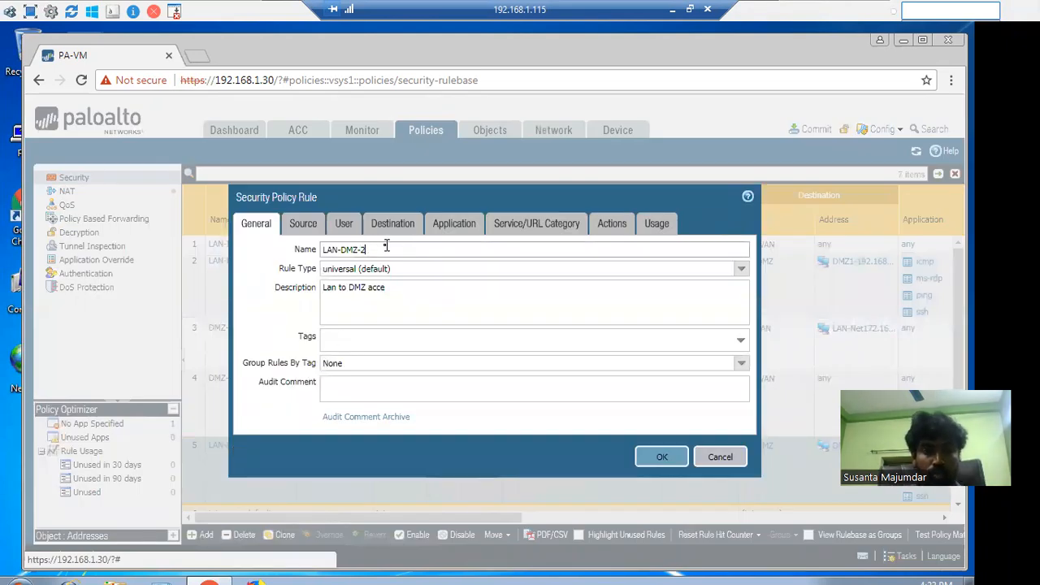
pyautogui.click(306, 230)
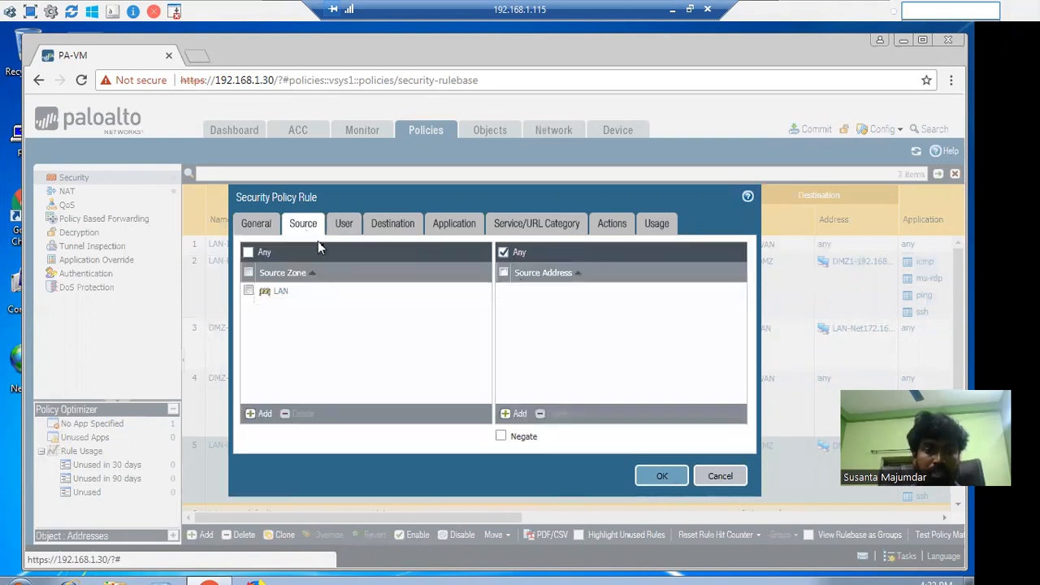
pyautogui.click(515, 416)
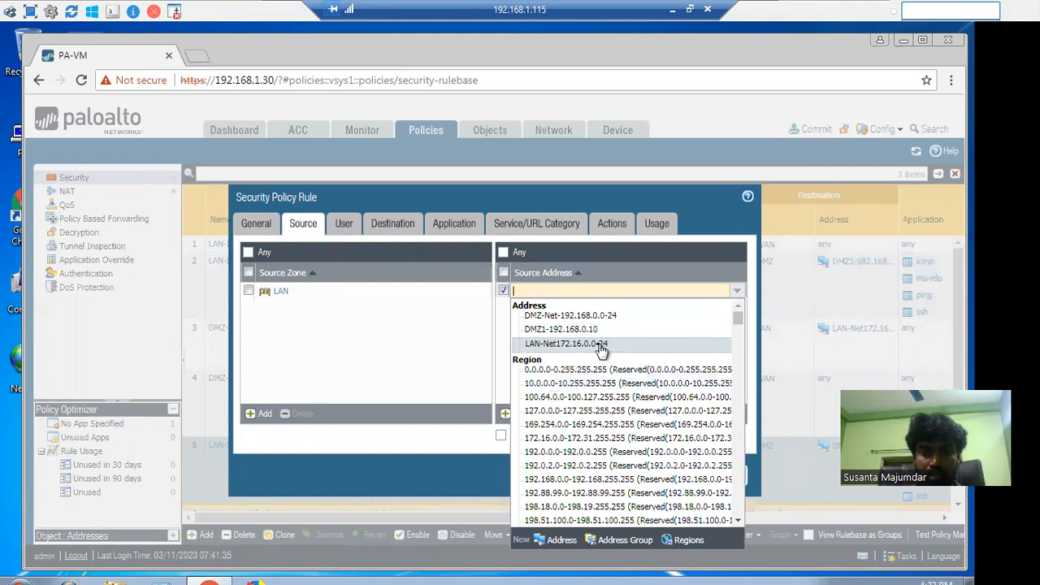
pyautogui.click(601, 345)
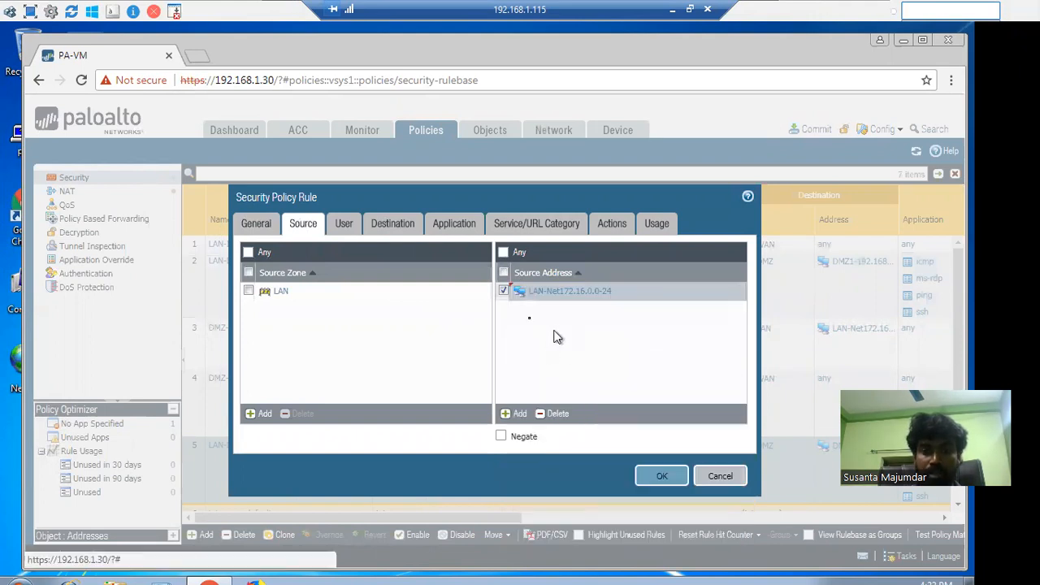
# Begin a new address object for the cloned rule's destination
pyautogui.click(392, 225)
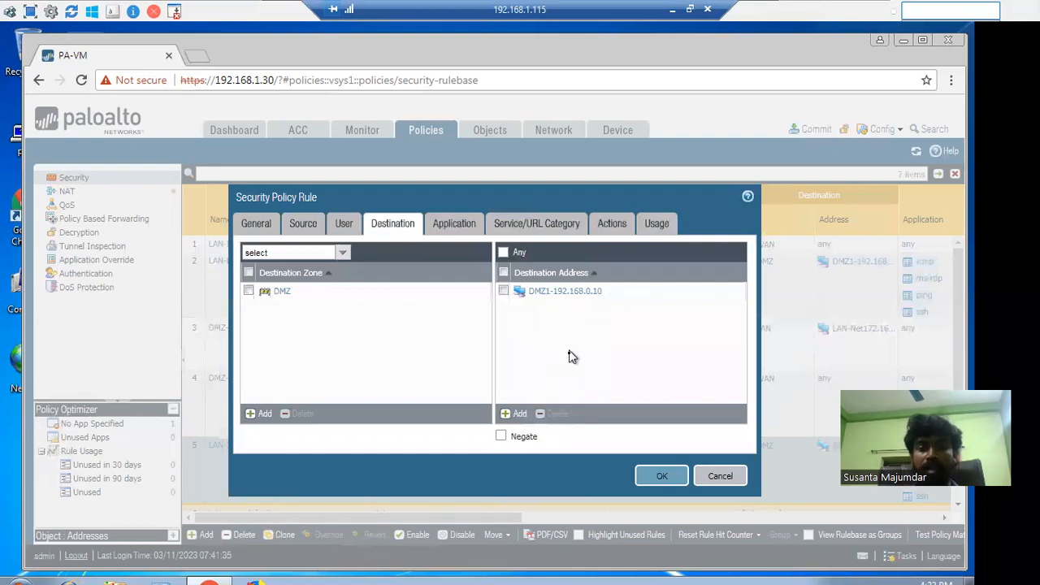
pyautogui.click(515, 414)
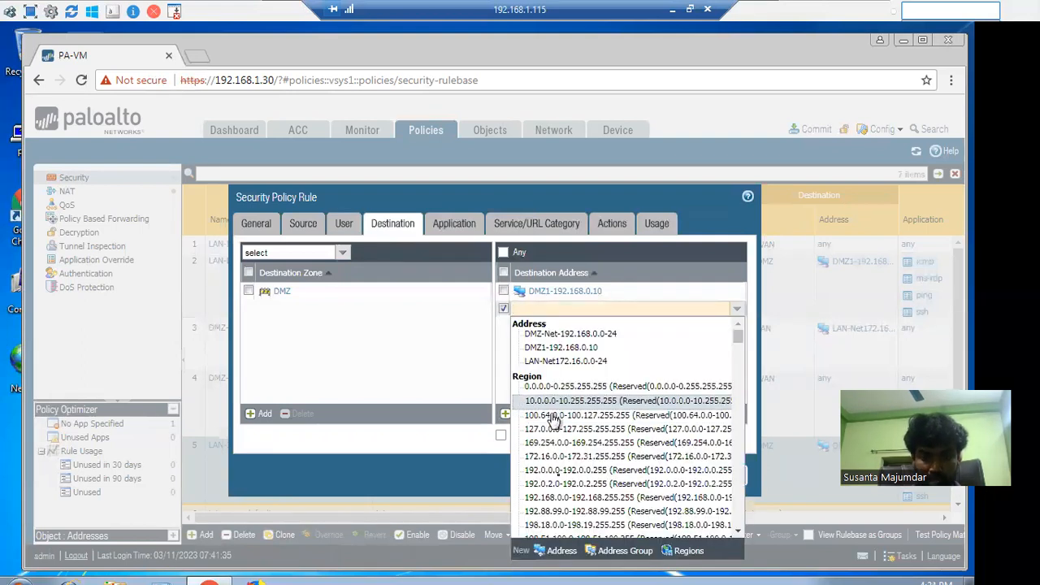
pyautogui.click(560, 551)
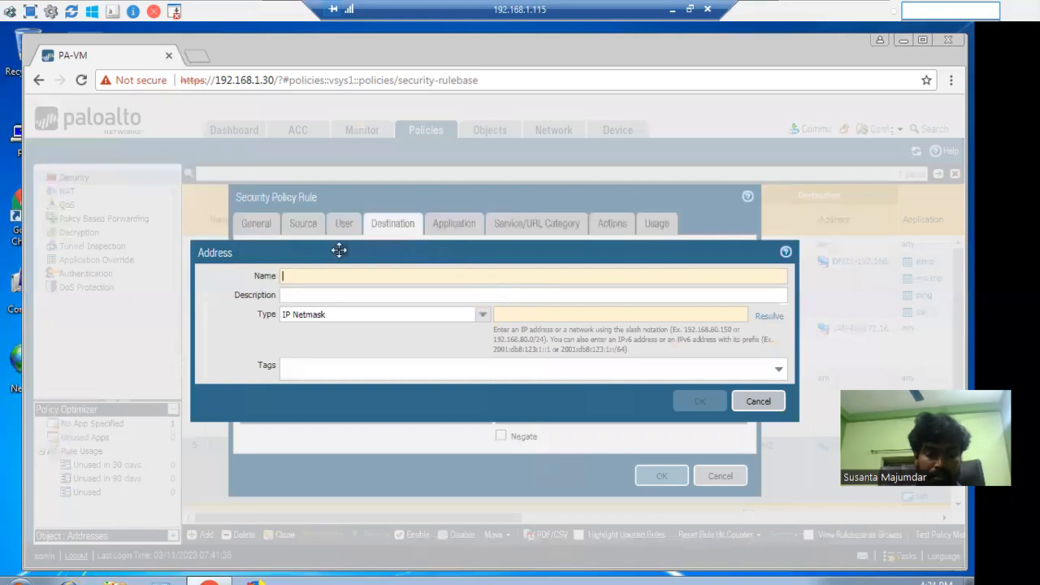
# Create address object DMZ2-192.168.0.11 with IP netmask 192.168.0.11 and add it to the destinations
pyautogui.write('DMZ2-192.168.0.')
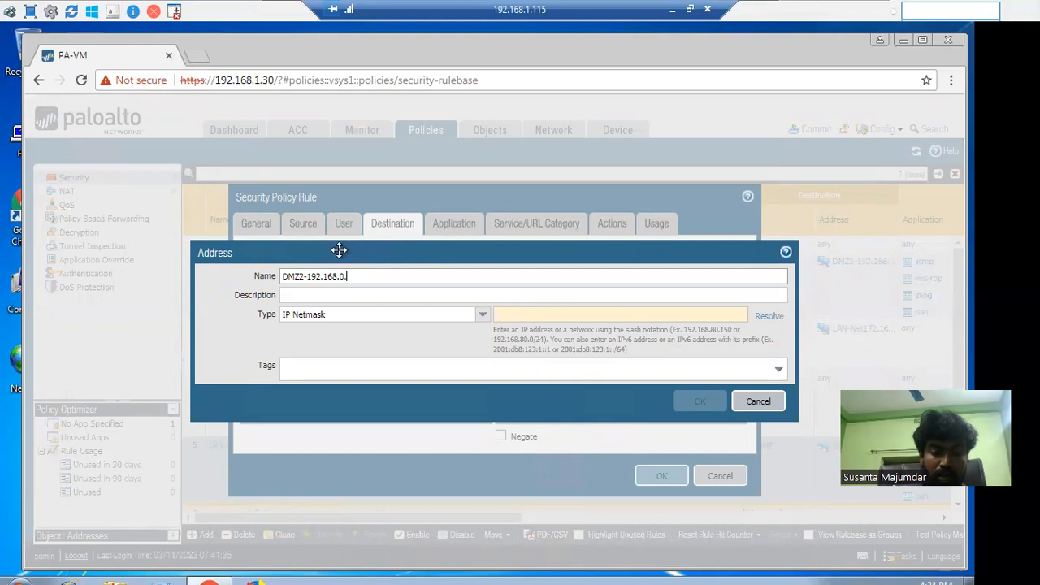
pyautogui.moveTo(378, 276); pyautogui.dragTo(307, 279)
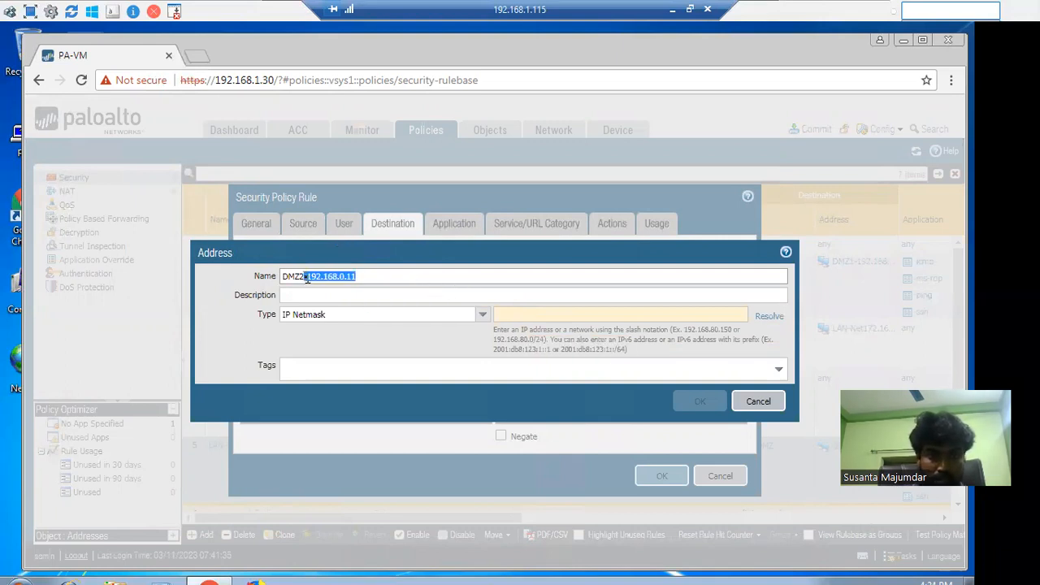
pyautogui.hotkey('ctrl', 'c')
pyautogui.click(549, 317)
pyautogui.hotkey('ctrl', 'v')
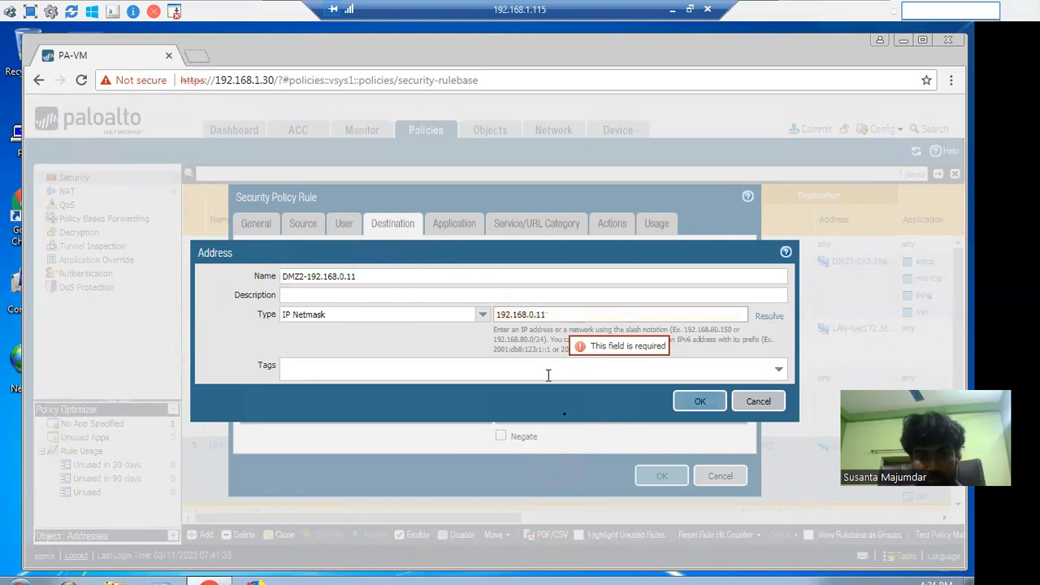
pyautogui.click(696, 404)
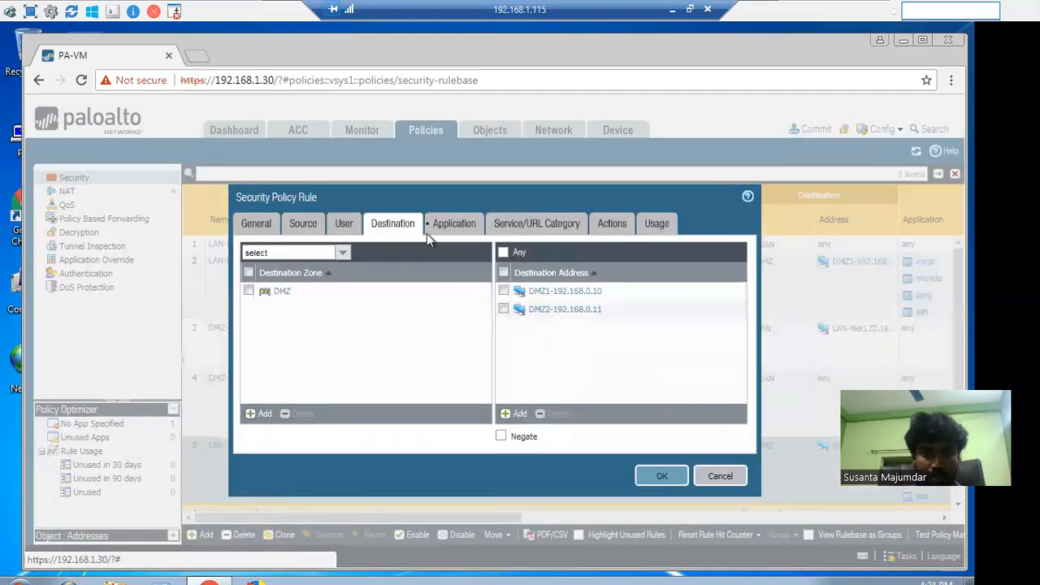
# Remove ssh from the LAN-DMZ-2 rule's applications and keep the service as any
pyautogui.click(445, 225)
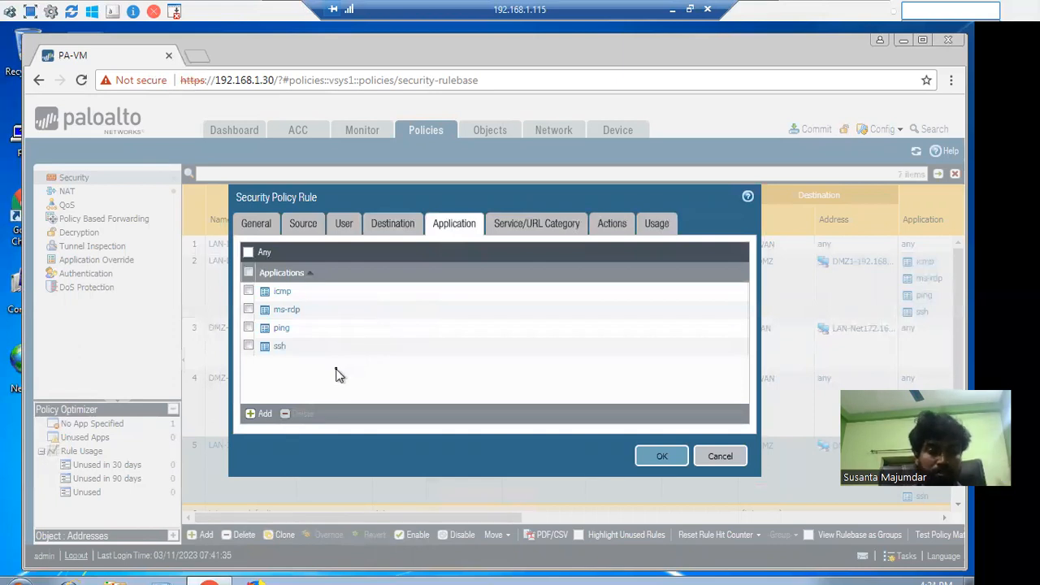
pyautogui.click(248, 346)
pyautogui.click(301, 413)
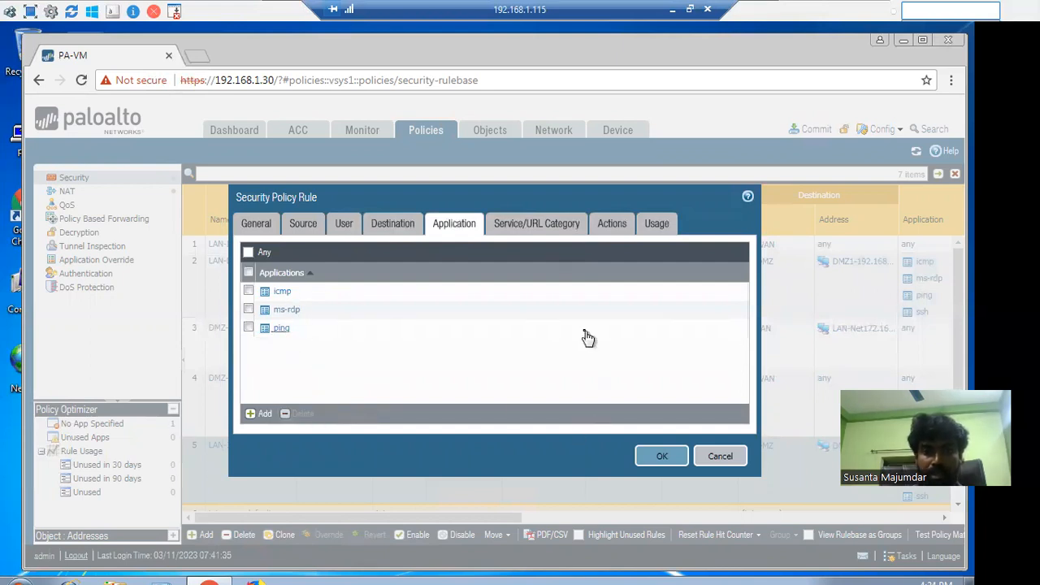
pyautogui.click(547, 233)
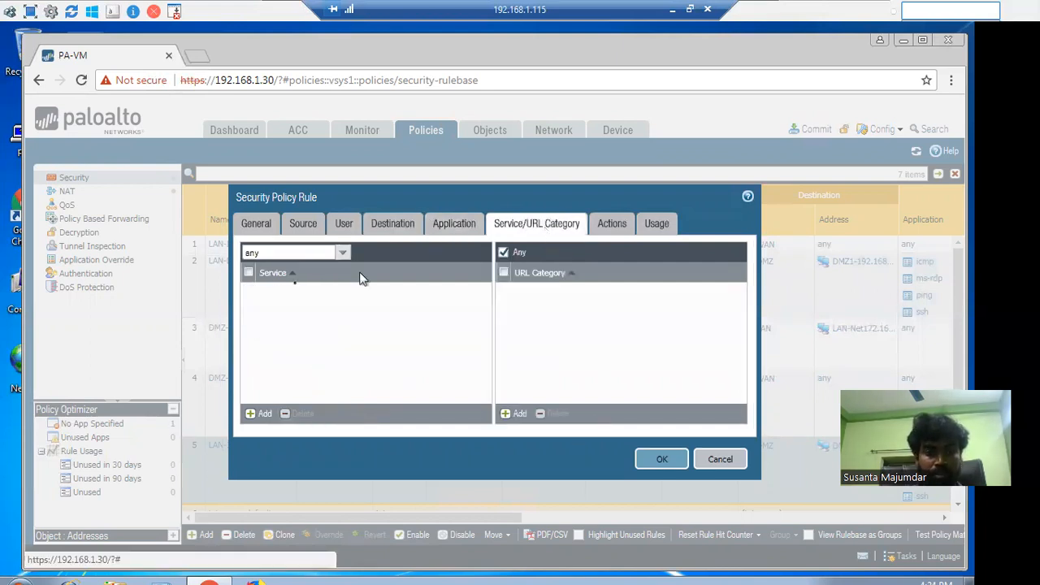
pyautogui.click(342, 254)
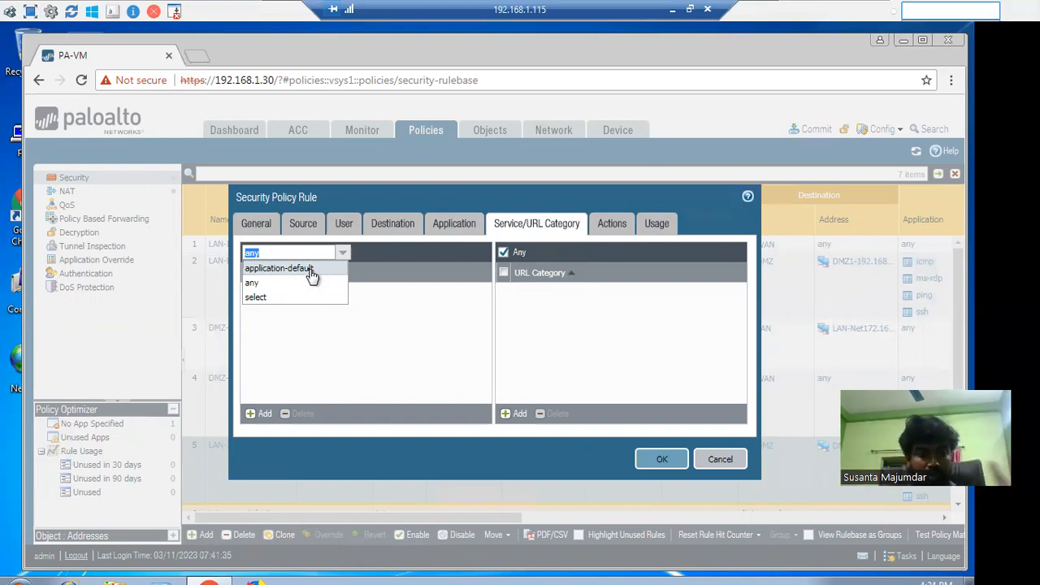
pyautogui.click(409, 255)
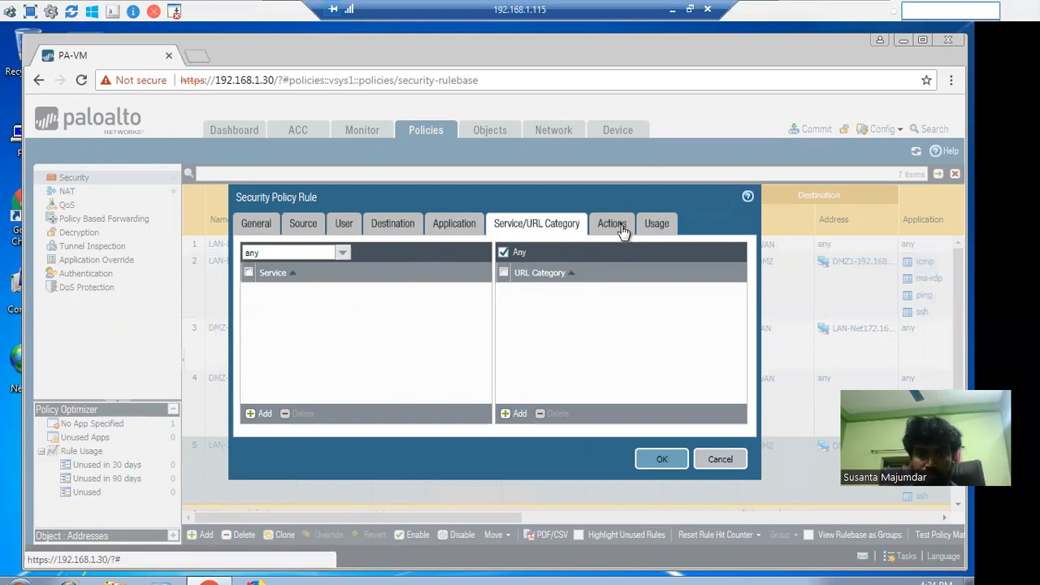
# Set the rule's profile type to None and save the LAN-DMZ-2 rule
pyautogui.click(611, 224)
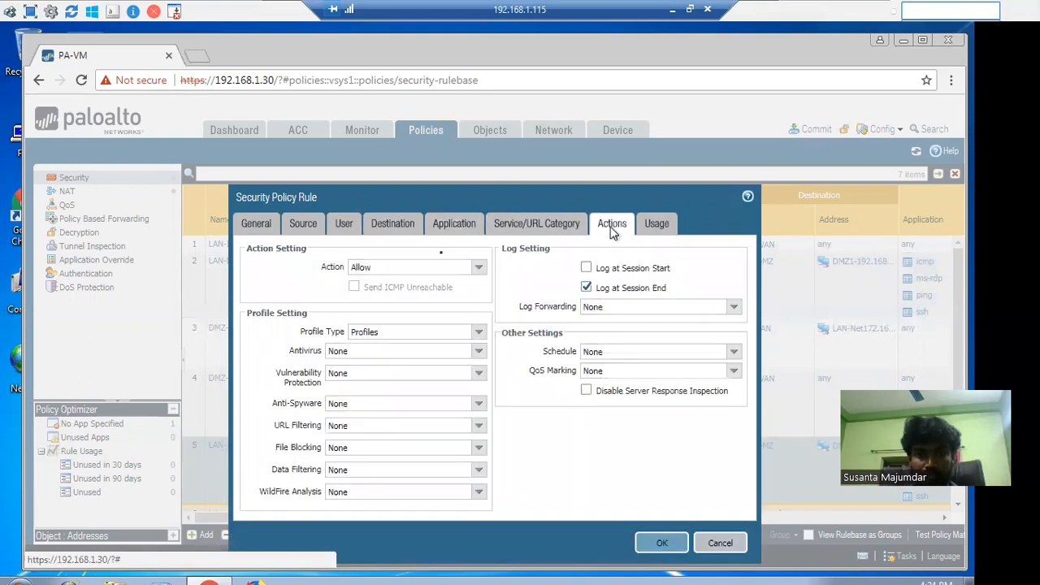
pyautogui.click(478, 333)
pyautogui.click(375, 350)
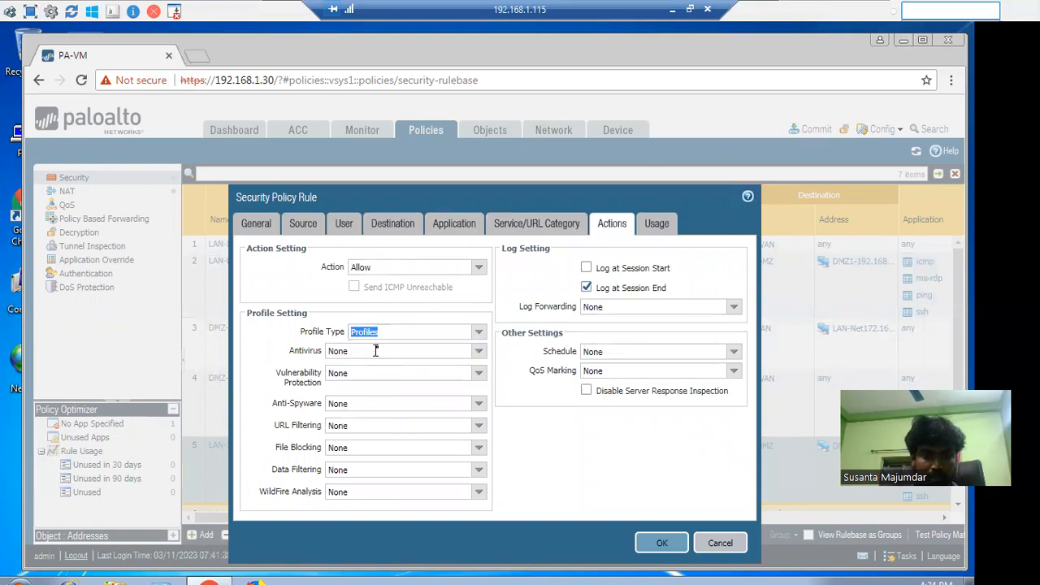
pyautogui.click(473, 332)
pyautogui.click(361, 379)
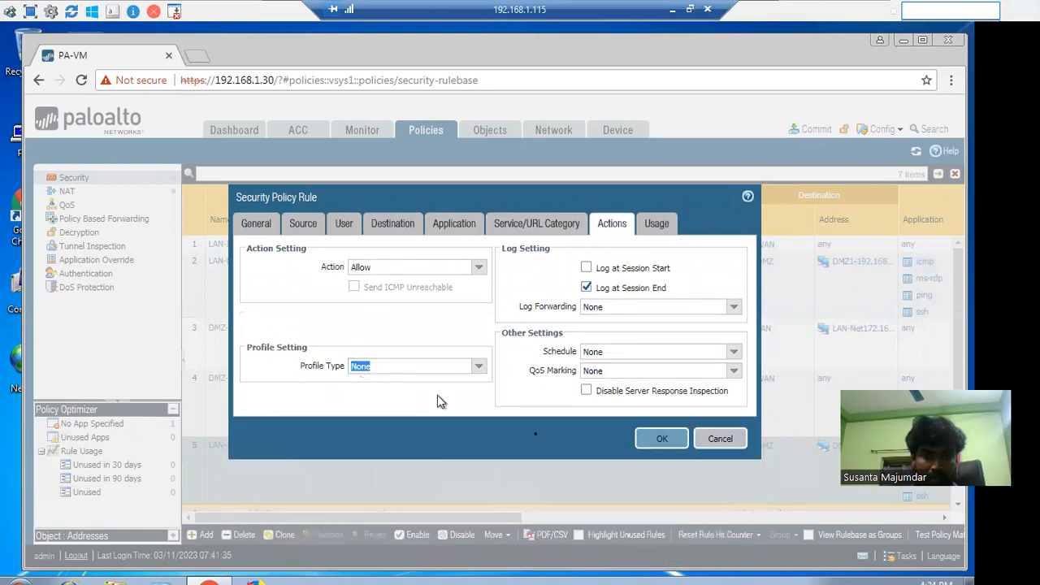
pyautogui.click(645, 437)
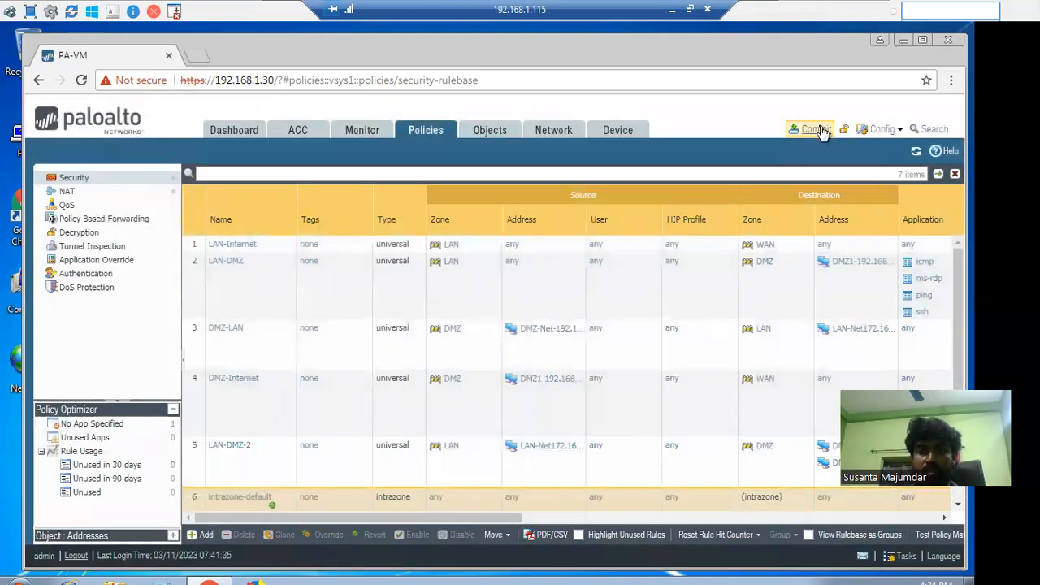
pyautogui.click(815, 129)
pyautogui.click(633, 505)
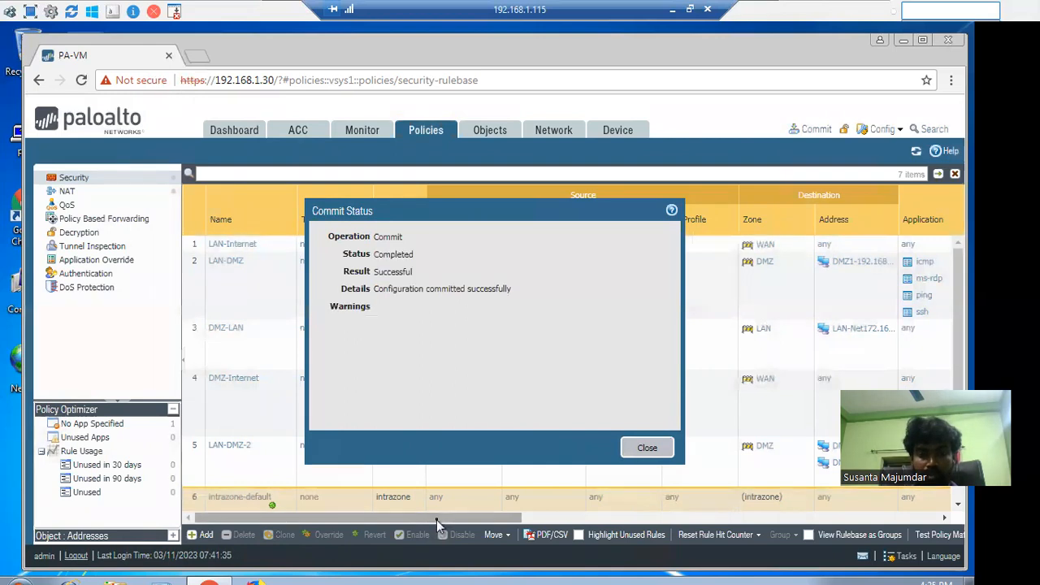
pyautogui.click(647, 447)
pyautogui.moveTo(492, 518); pyautogui.dragTo(771, 518)
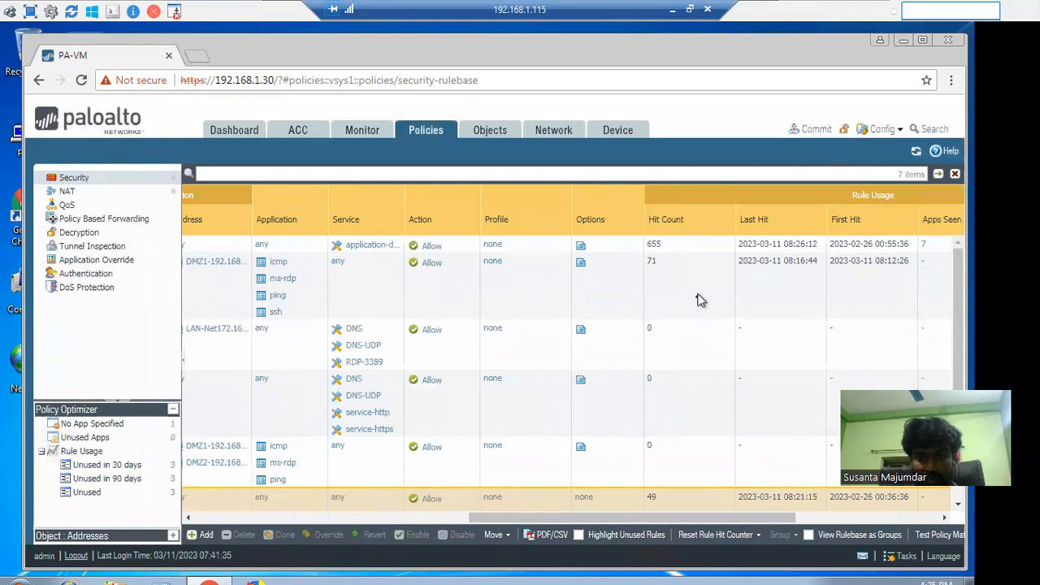
pyautogui.scroll(-1, 696, 301)
pyautogui.moveTo(469, 487)
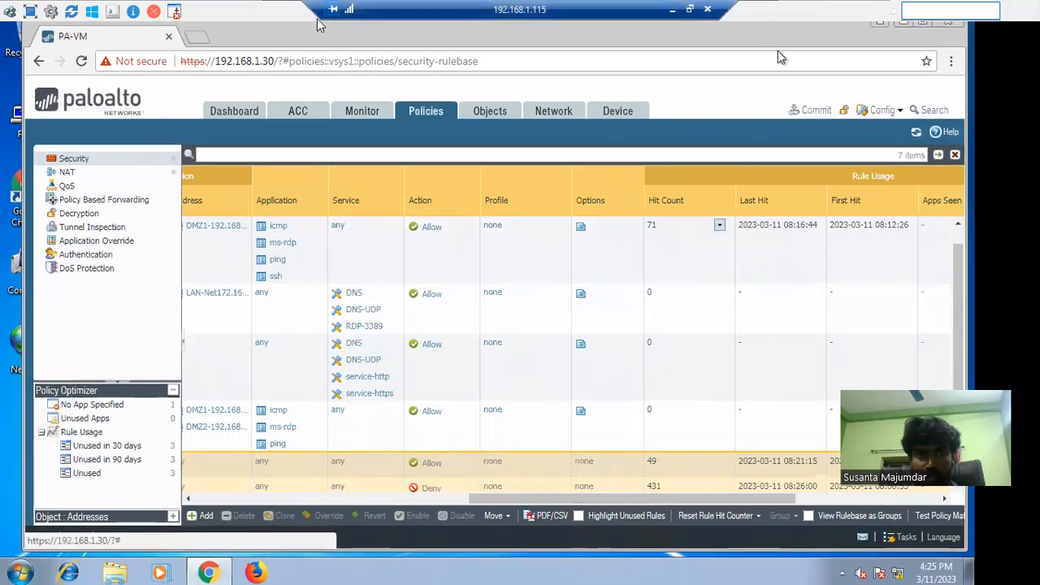
# Start a Remote Desktop connection to 192.168.0.10 from the Windows 7 VM, then bring up the Windows Server VM
pyautogui.click(30, 11)
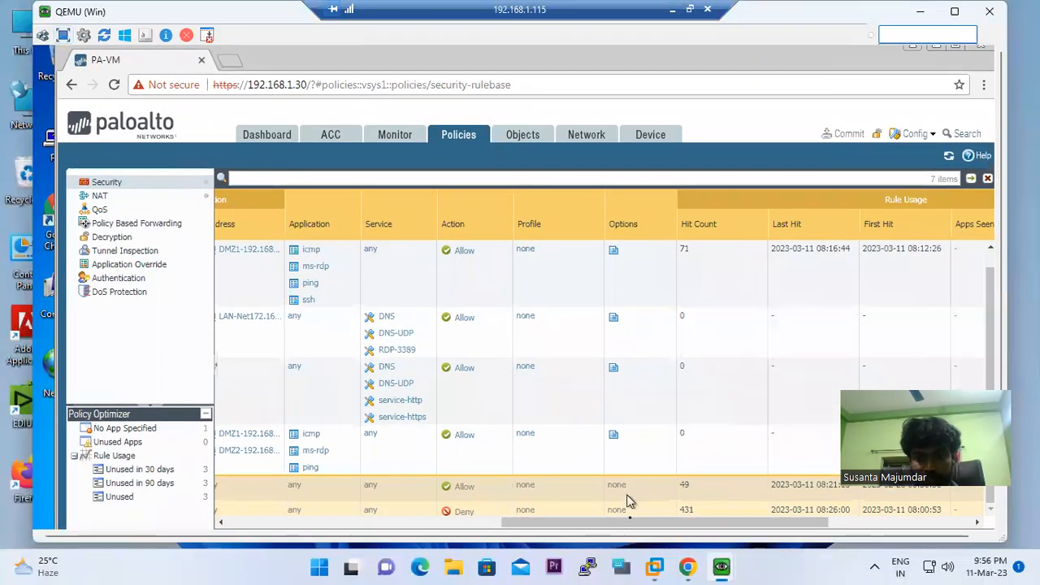
pyautogui.moveTo(722, 566)
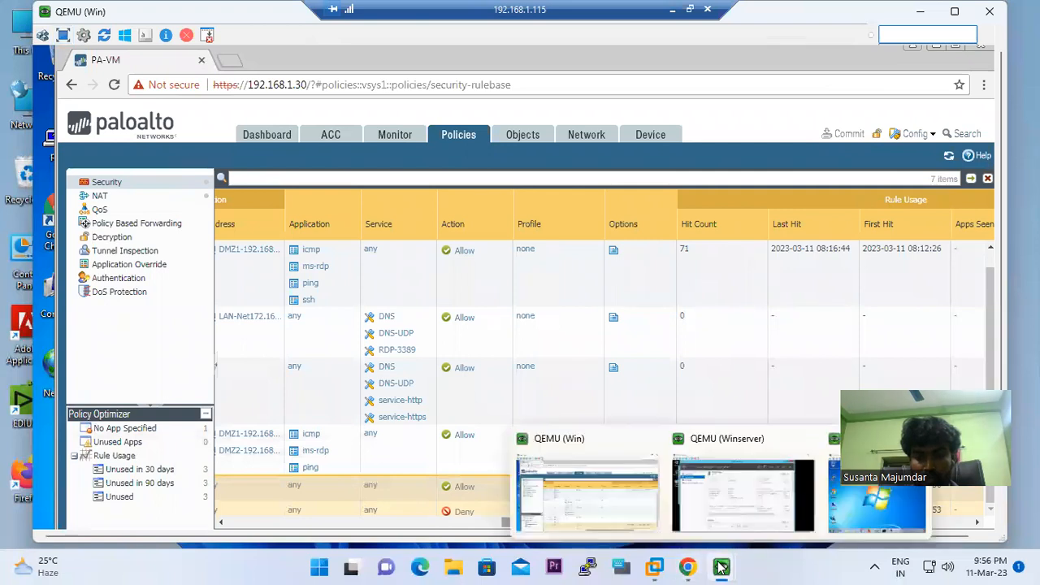
pyautogui.click(876, 499)
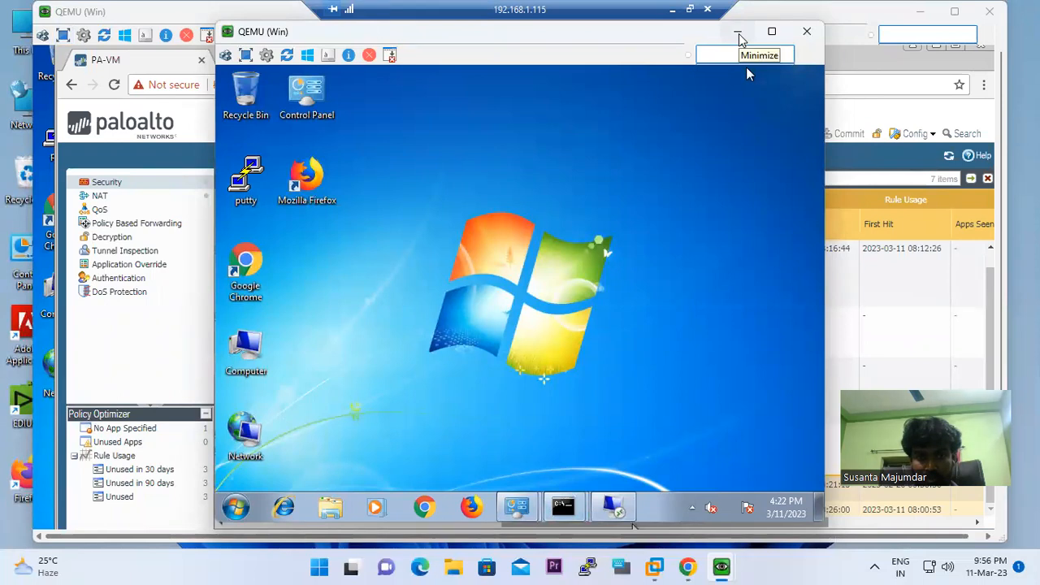
pyautogui.click(615, 507)
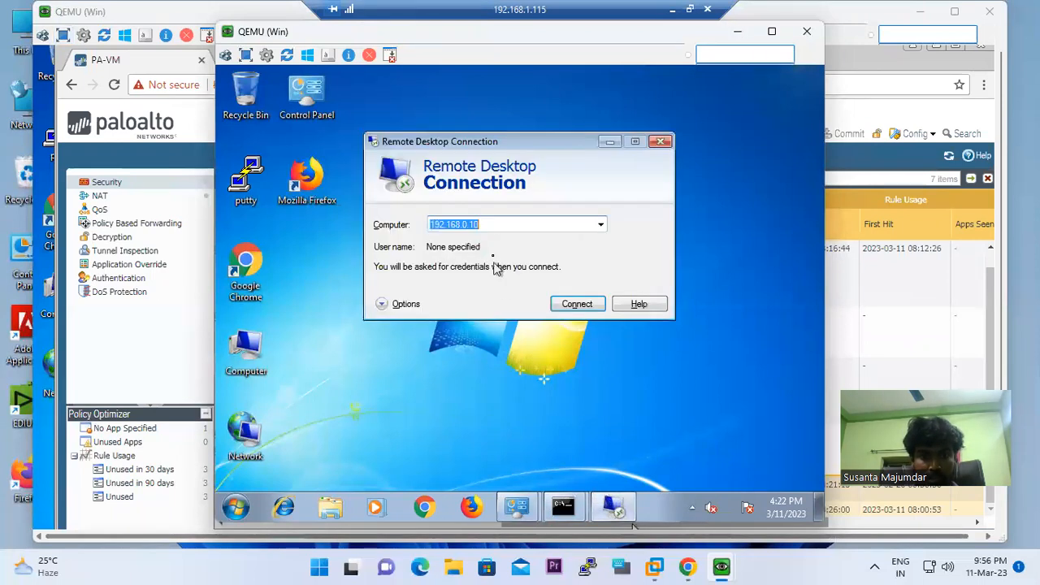
pyautogui.click(578, 304)
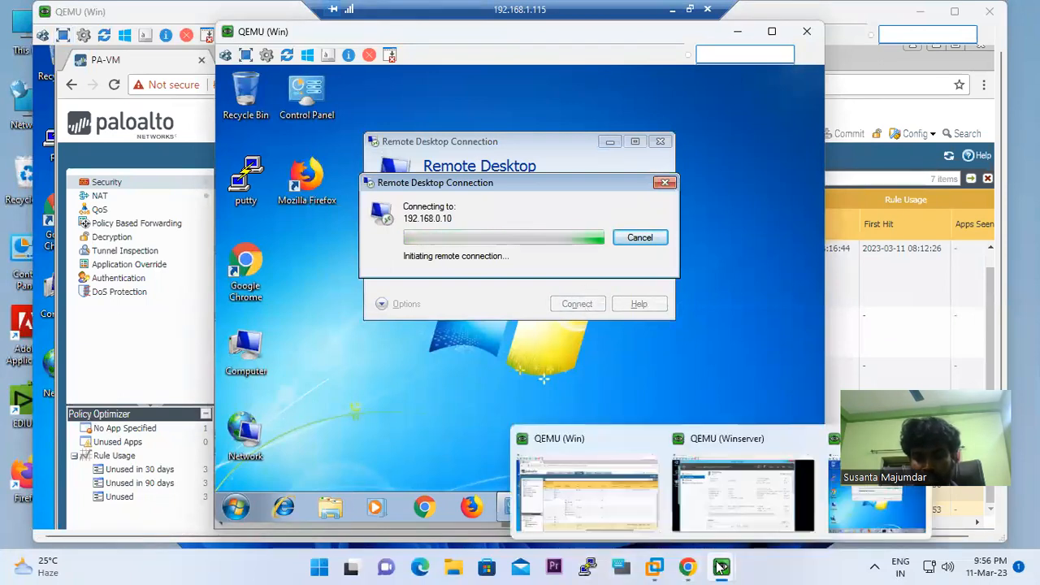
pyautogui.moveTo(730, 567)
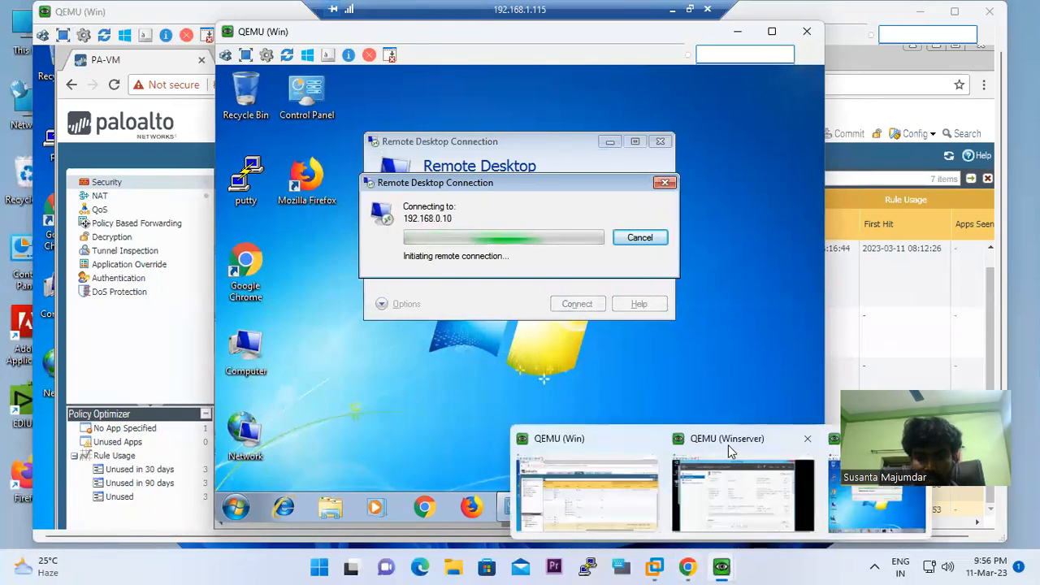
pyautogui.click(728, 447)
# Dismiss the failed Remote Desktop error and retry the connection to 172.16.0.15
pyautogui.click(795, 53)
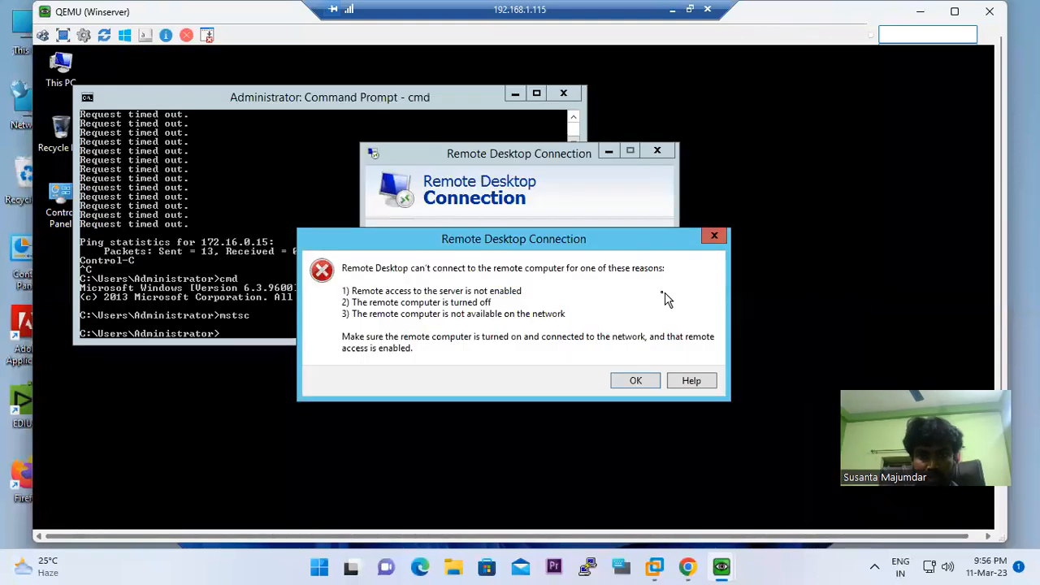
pyautogui.click(635, 381)
pyautogui.click(572, 321)
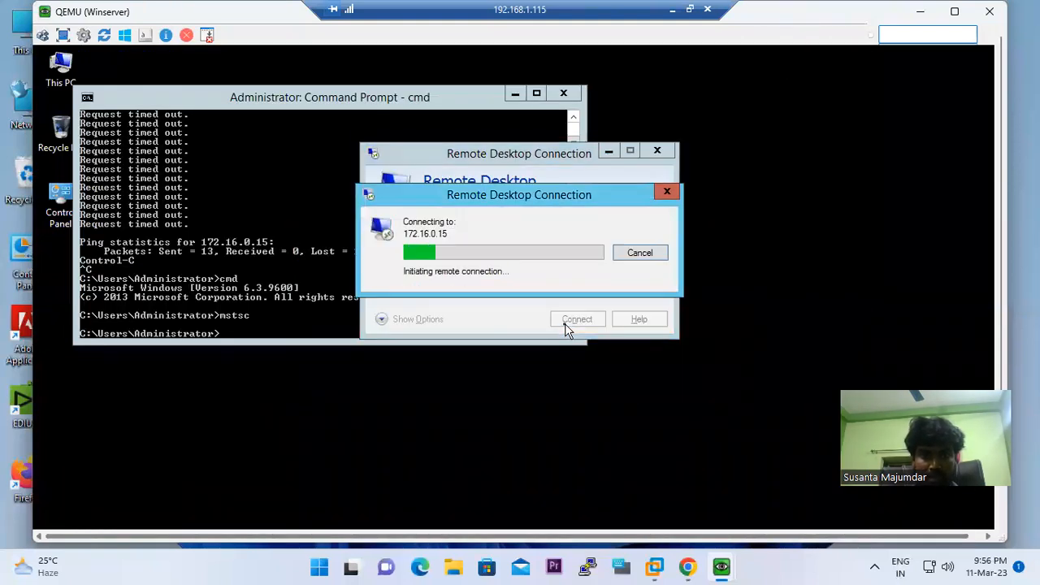
# Run 'ping 172.16.0.15 -t' in the server's Command Prompt, then hide both VM windows
pyautogui.click(280, 331)
pyautogui.press('Up')
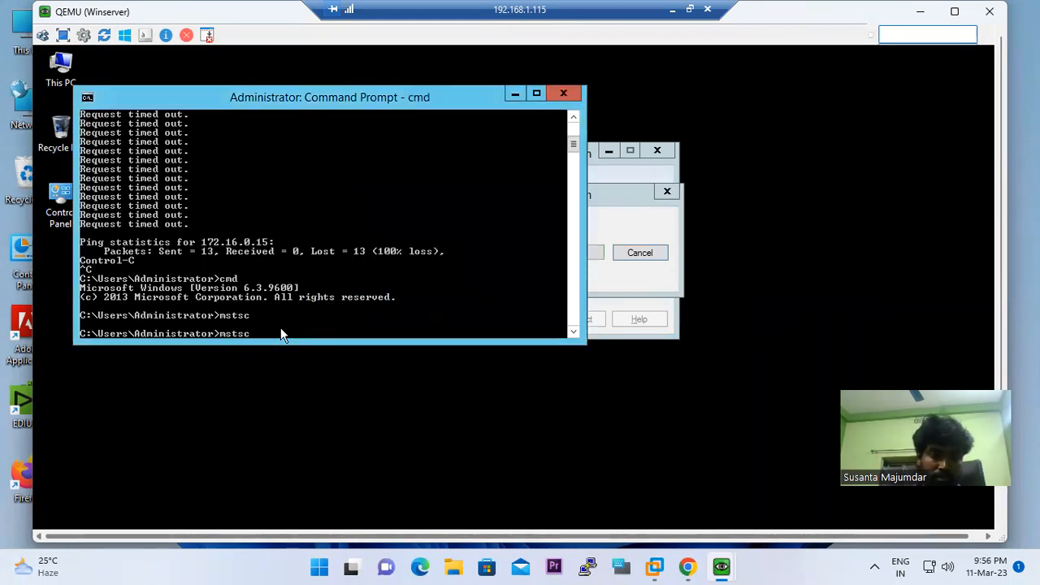
pyautogui.press('BackSpace')
pyautogui.press('BackSpace')
pyautogui.press('BackSpace')
pyautogui.press('BackSpace')
pyautogui.press('BackSpace')
pyautogui.write('ping')
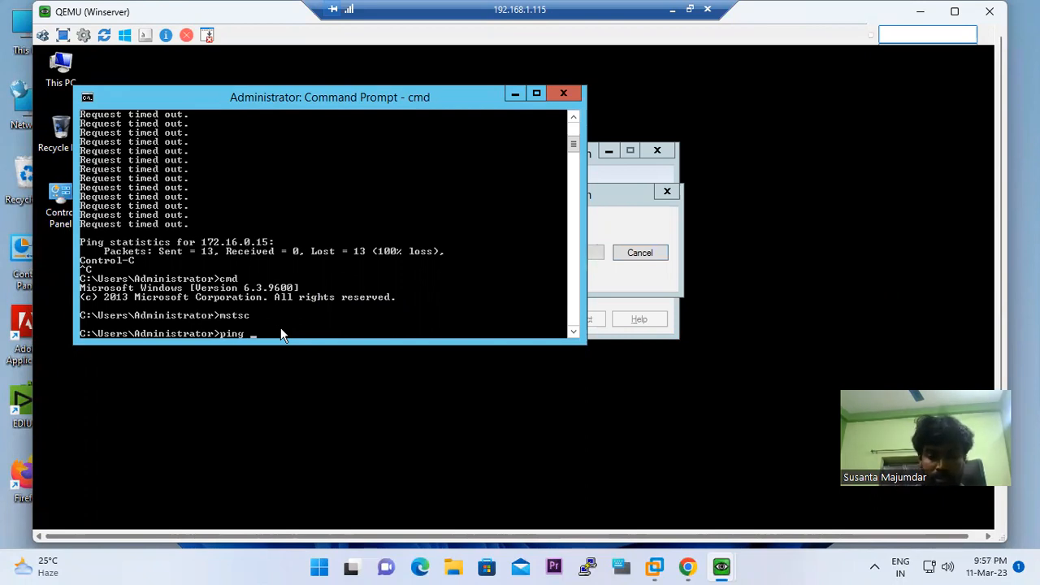
pyautogui.write(' 172.')
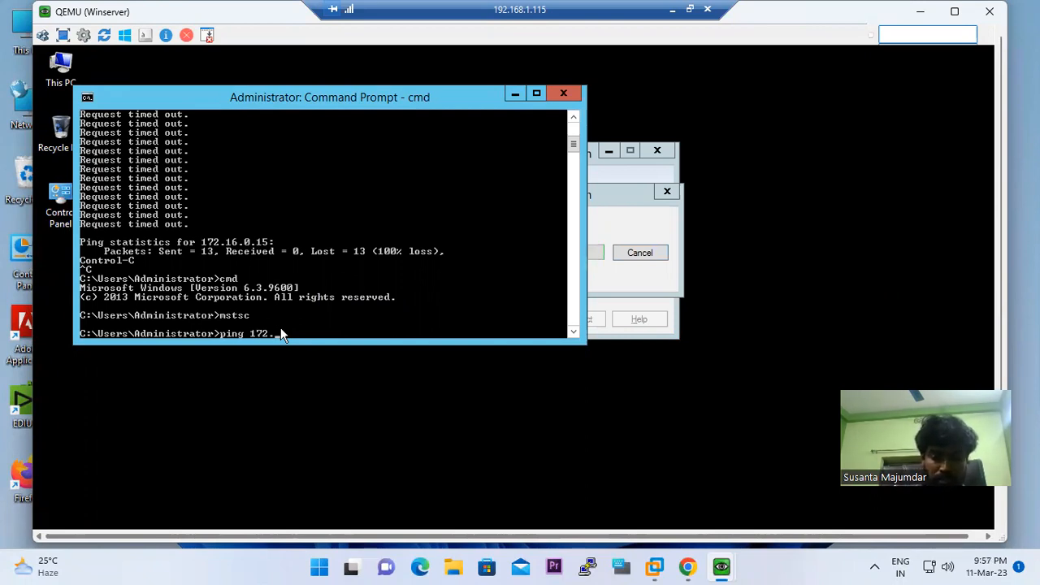
pyautogui.write('16.0.15 -')
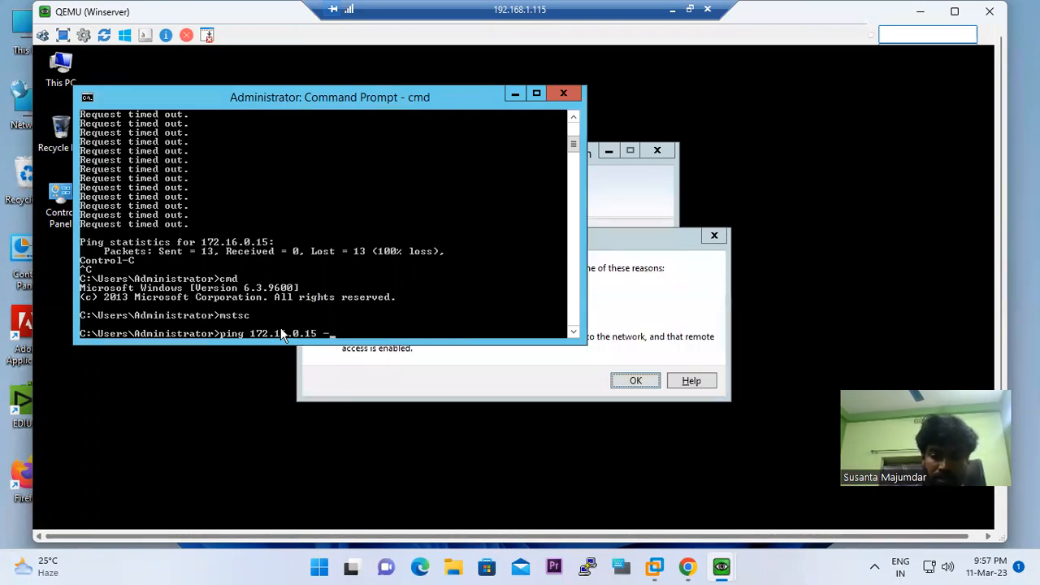
pyautogui.write('t')
pyautogui.press('Return')
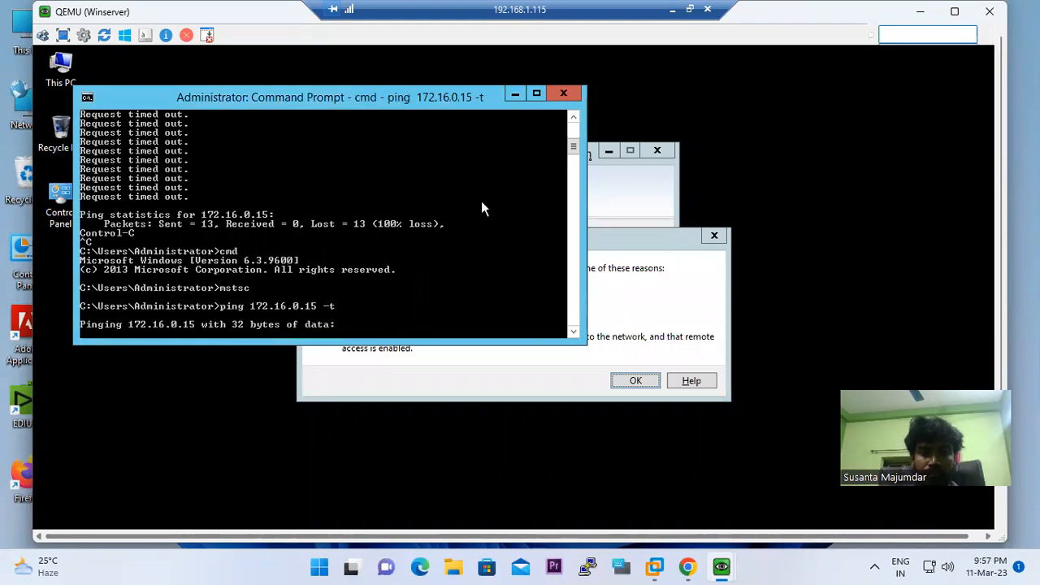
pyautogui.click(921, 13)
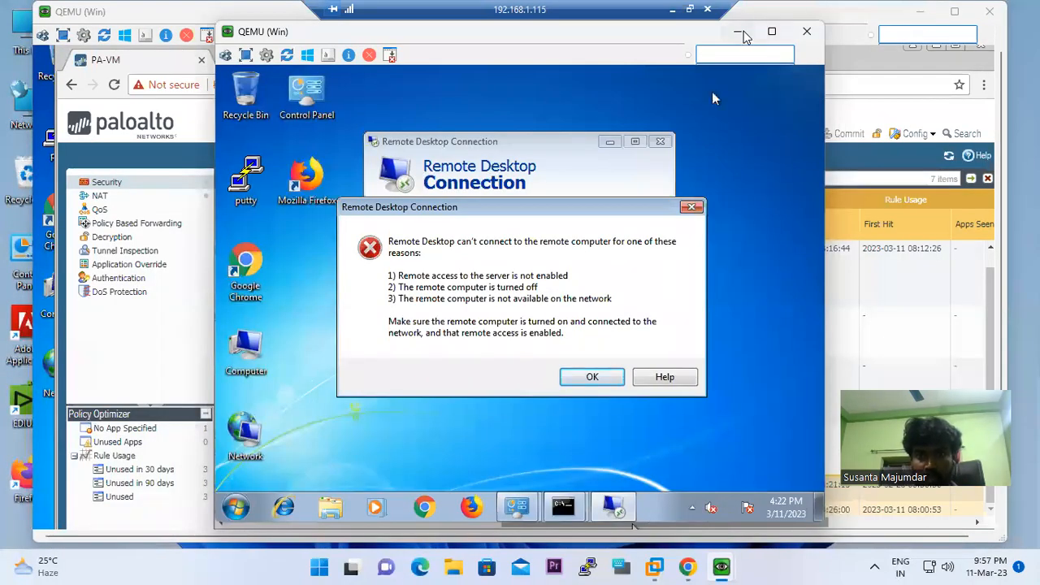
pyautogui.click(741, 34)
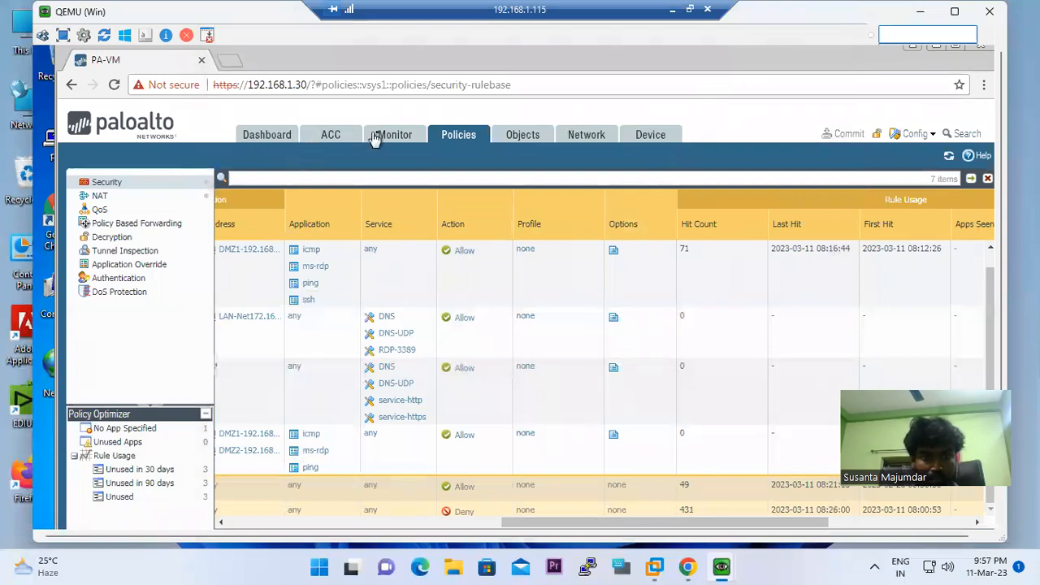
# Reload the Security rules and scroll to Hit Count: LAN-DMZ at 73, DMZ-LAN at 1
pyautogui.click(374, 138)
pyautogui.click(457, 138)
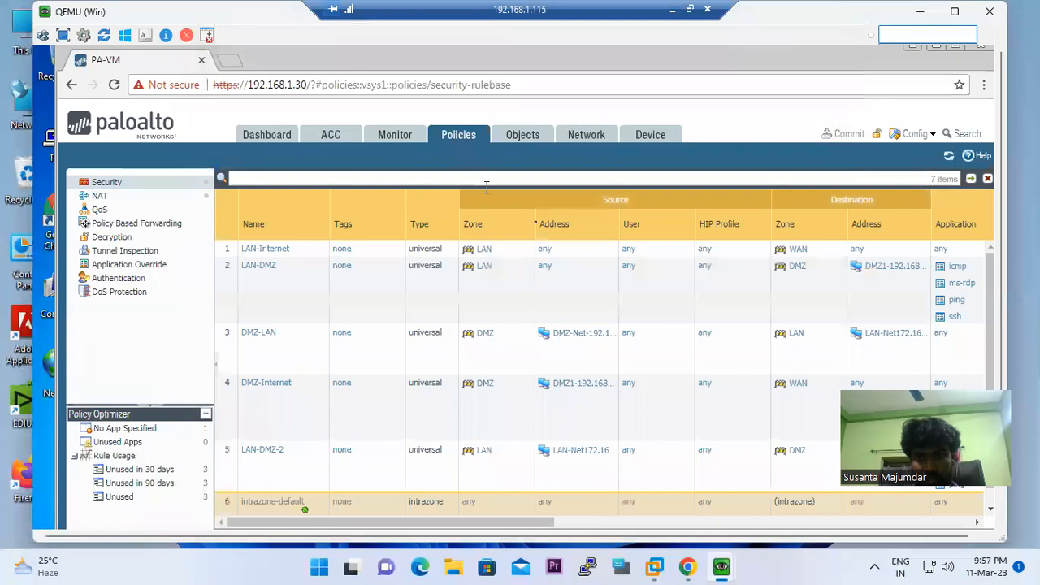
pyautogui.moveTo(500, 522); pyautogui.dragTo(769, 505)
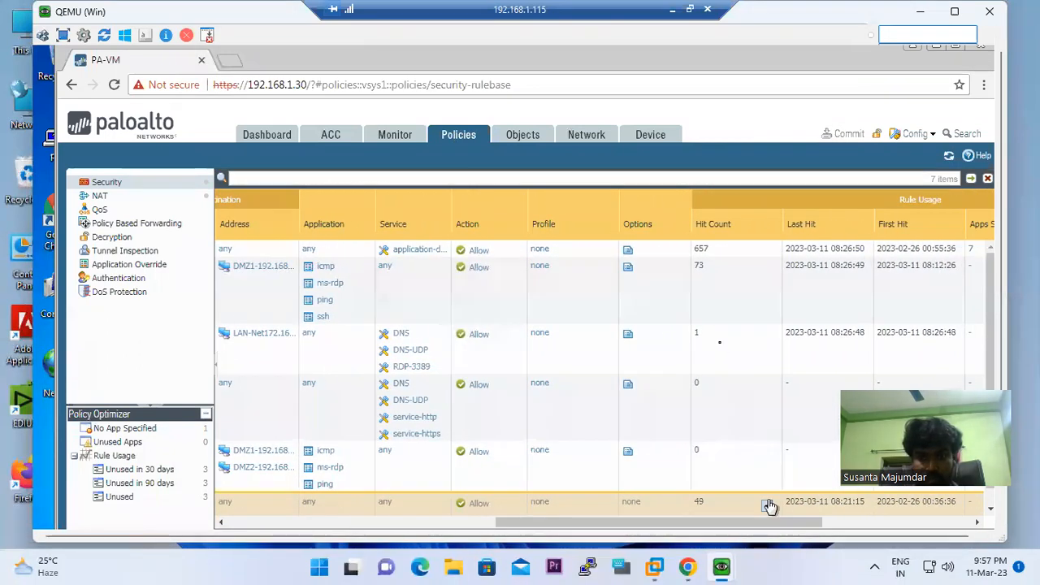
pyautogui.moveTo(708, 522); pyautogui.dragTo(440, 520)
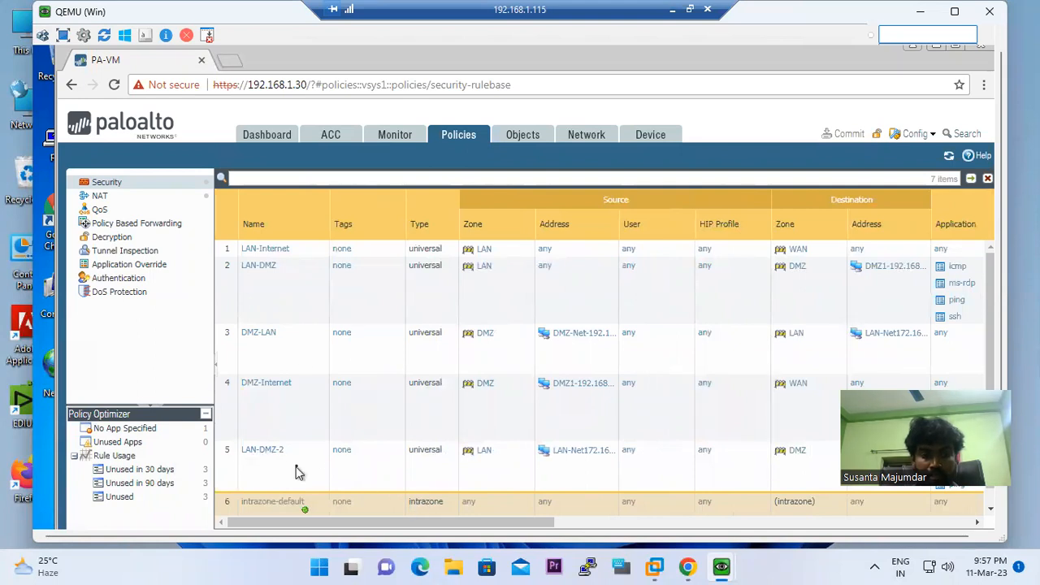
pyautogui.moveTo(541, 523); pyautogui.dragTo(768, 525)
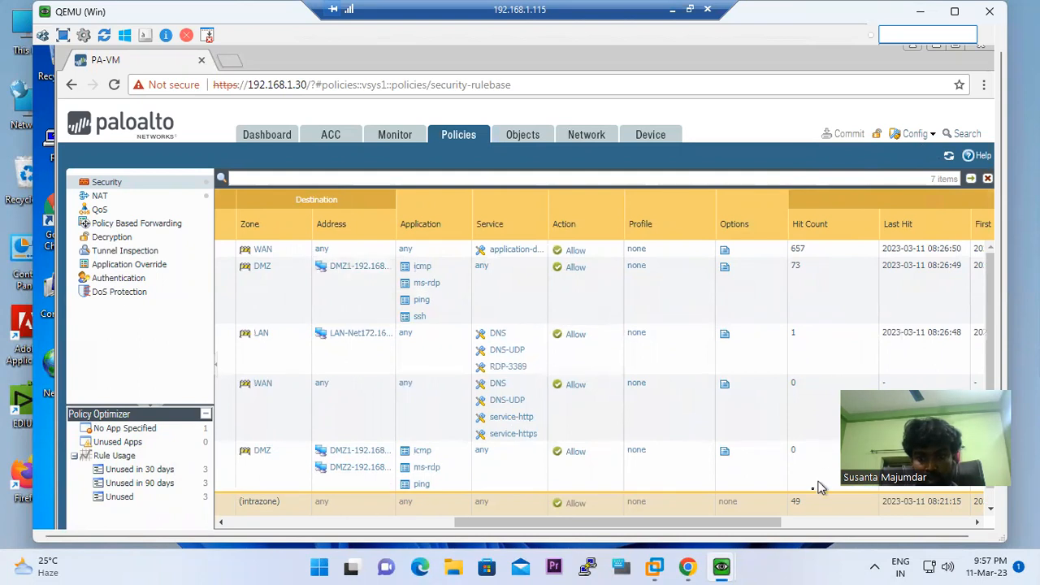
# Dismiss the Remote Desktop error on Windows 7 and reconnect to 192.168.0.11
pyautogui.moveTo(721, 568)
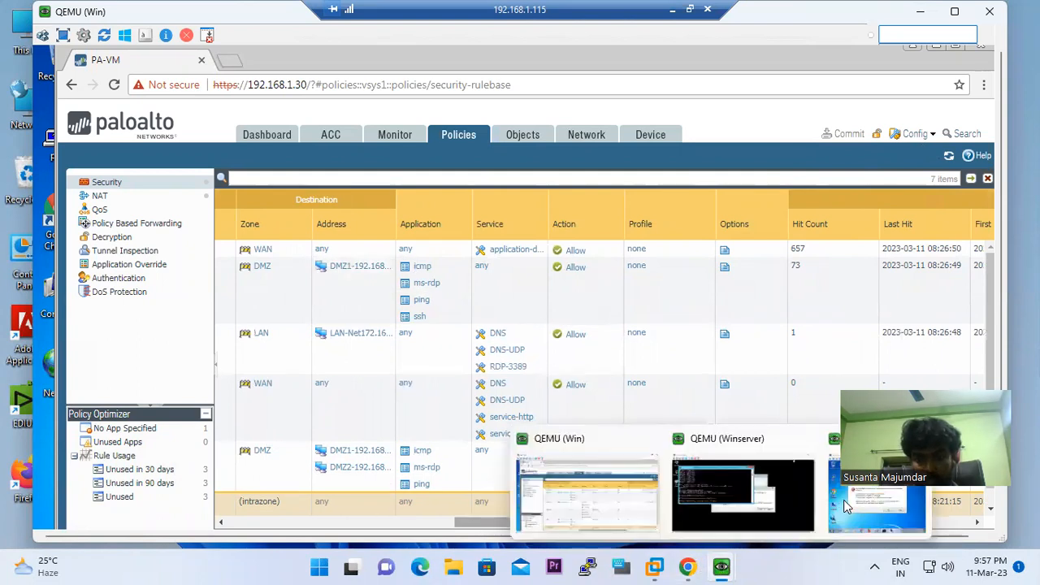
pyautogui.click(845, 506)
pyautogui.click(608, 378)
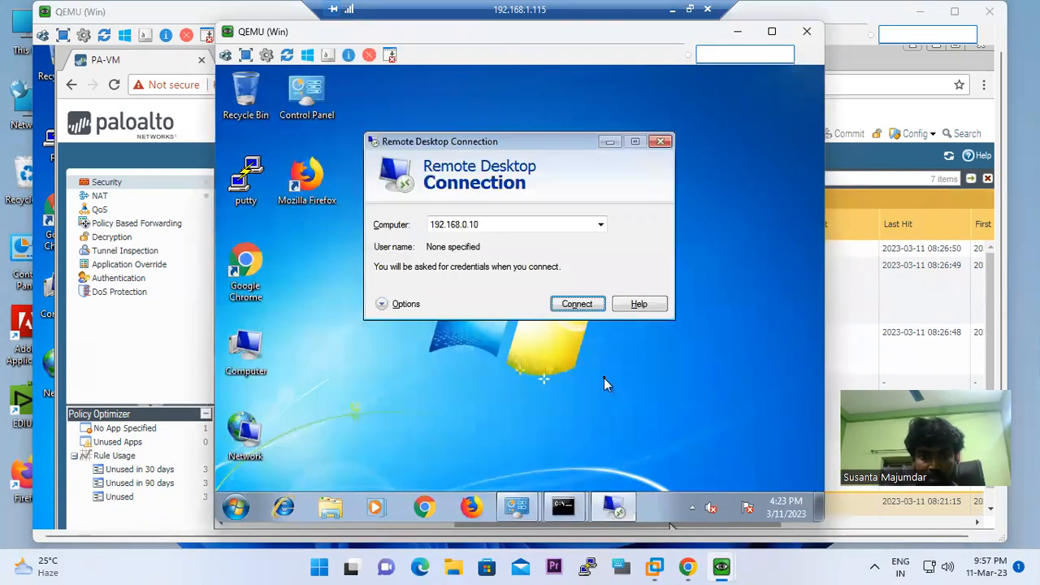
pyautogui.click(506, 224)
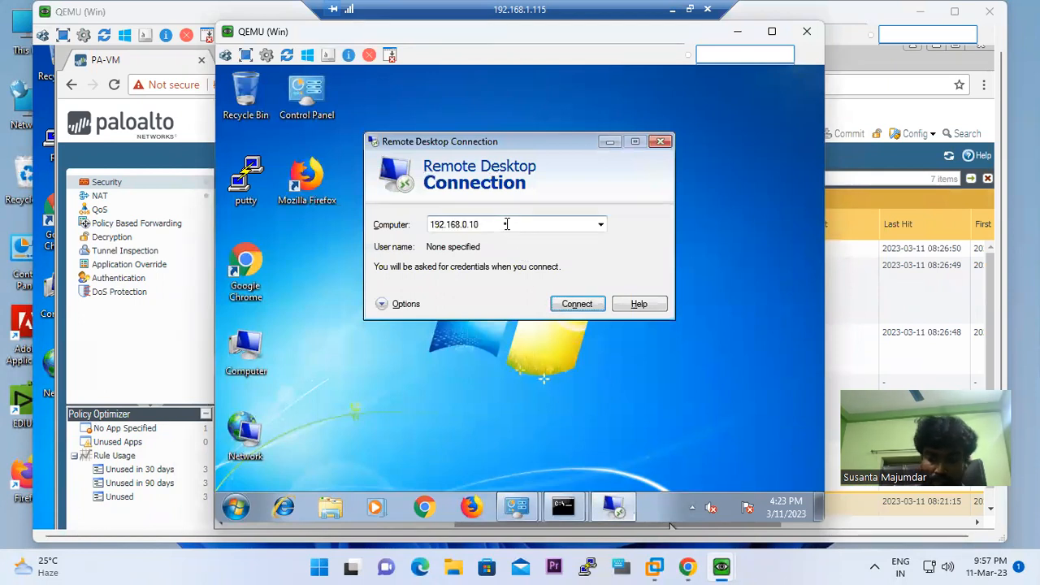
pyautogui.write('1')
pyautogui.press('Return')
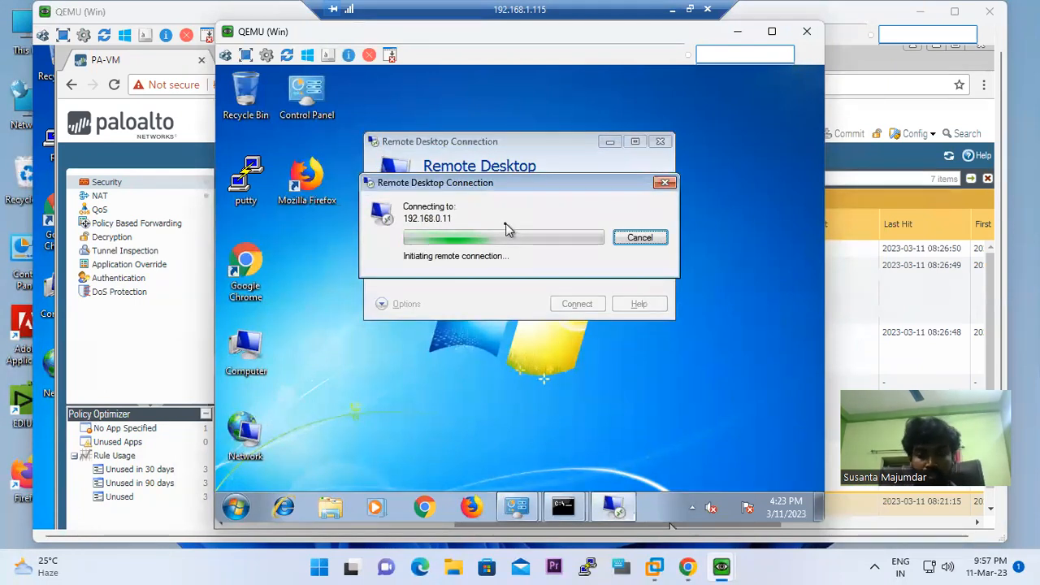
# Reload the firewall's Security rules and scroll to Hit Count, showing LAN-DMZ-2 with 2 hits
pyautogui.click(688, 567)
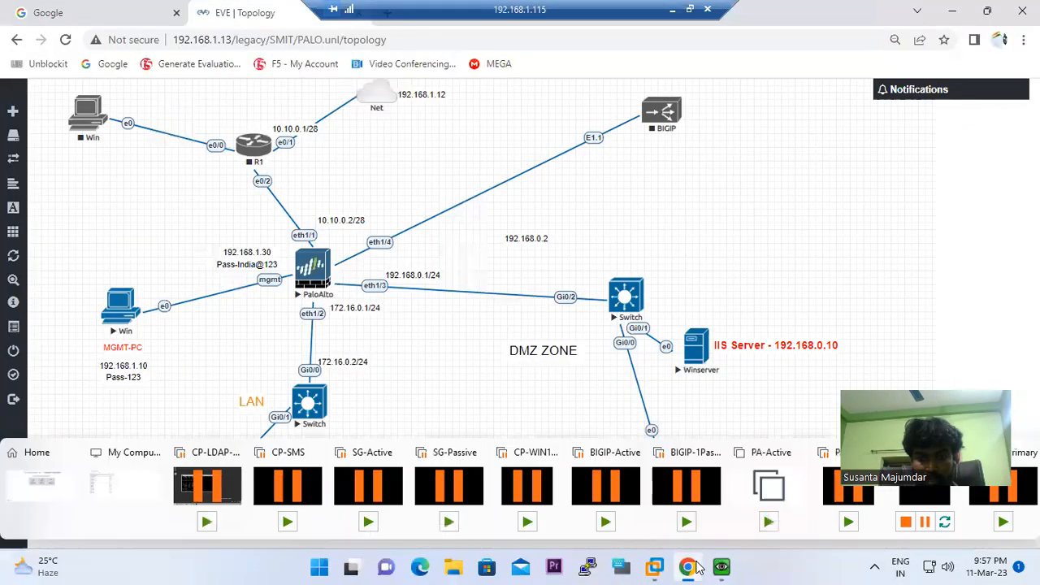
pyautogui.moveTo(721, 567)
pyautogui.click(583, 467)
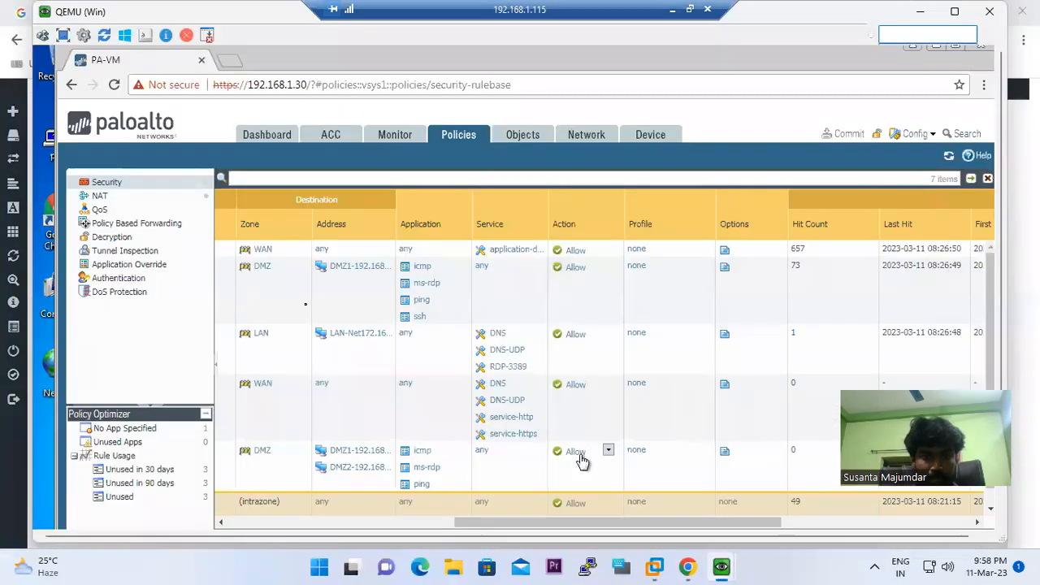
pyautogui.click(500, 138)
pyautogui.click(393, 135)
pyautogui.click(458, 137)
pyautogui.moveTo(1000, 320); pyautogui.dragTo(996, 418)
pyautogui.moveTo(520, 439); pyautogui.dragTo(731, 447)
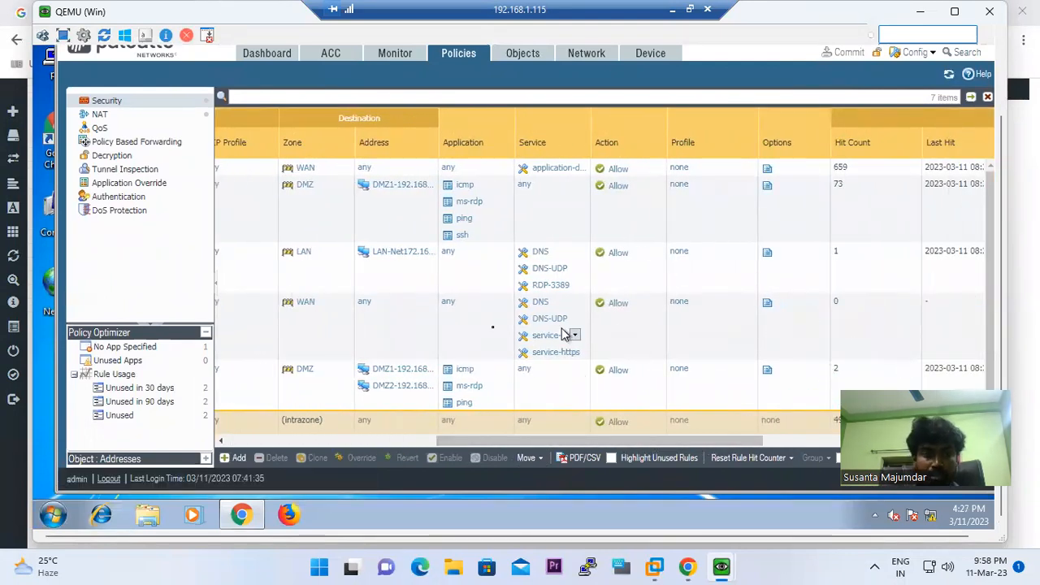
pyautogui.moveTo(722, 566)
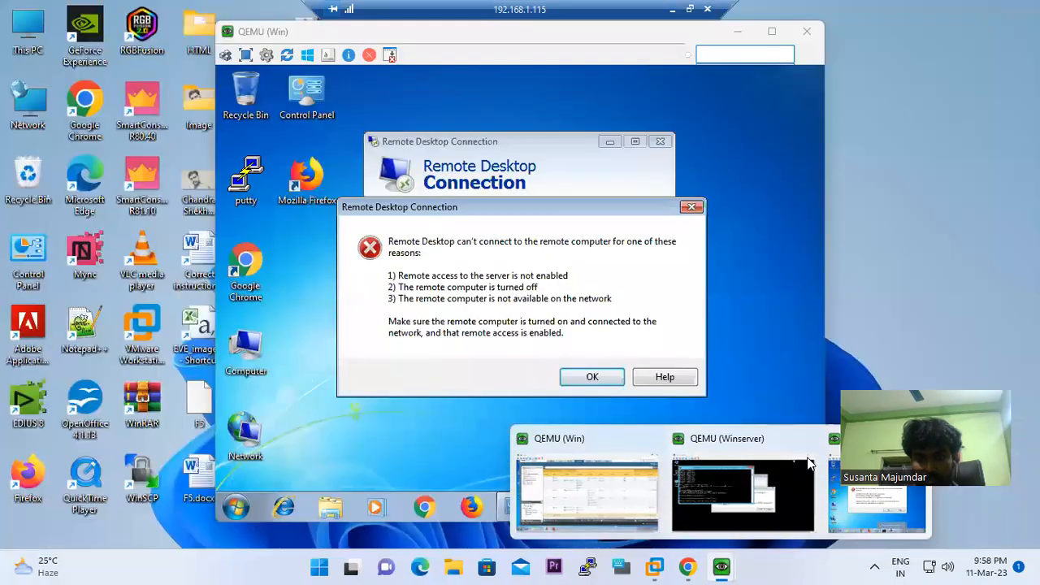
# Stop the ping to 172.16.0.15 on the Winserver VM and ping 8.8.8.8 instead
pyautogui.click(743, 495)
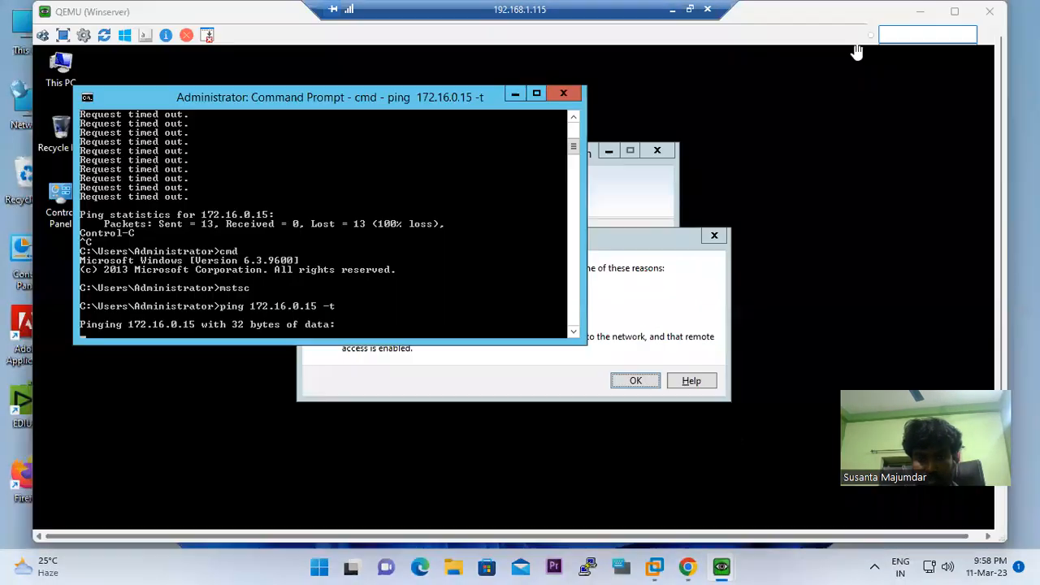
pyautogui.hotkey('ctrl', 'c')
pyautogui.write('p')
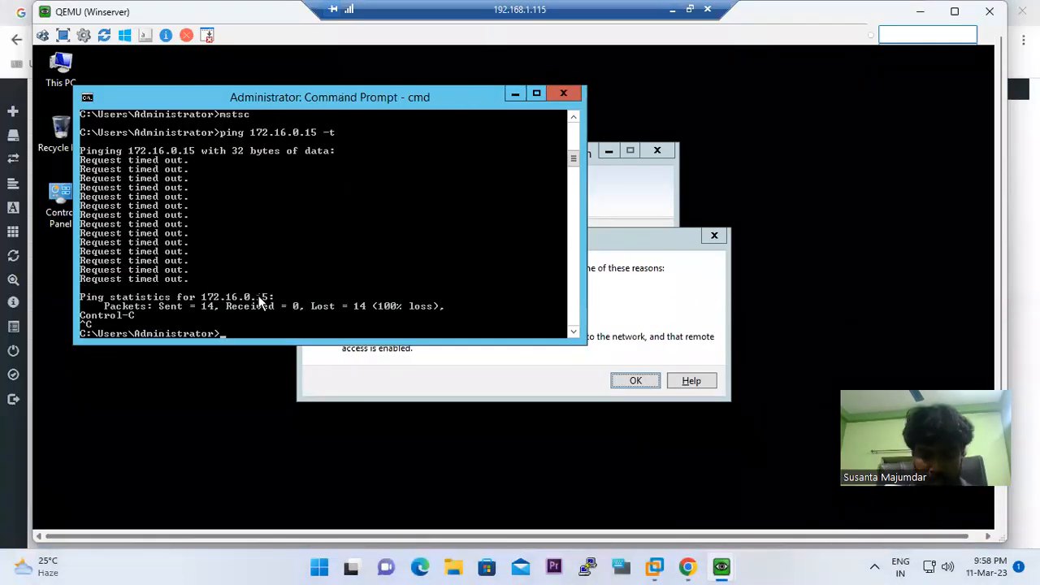
pyautogui.write('ing 8.8')
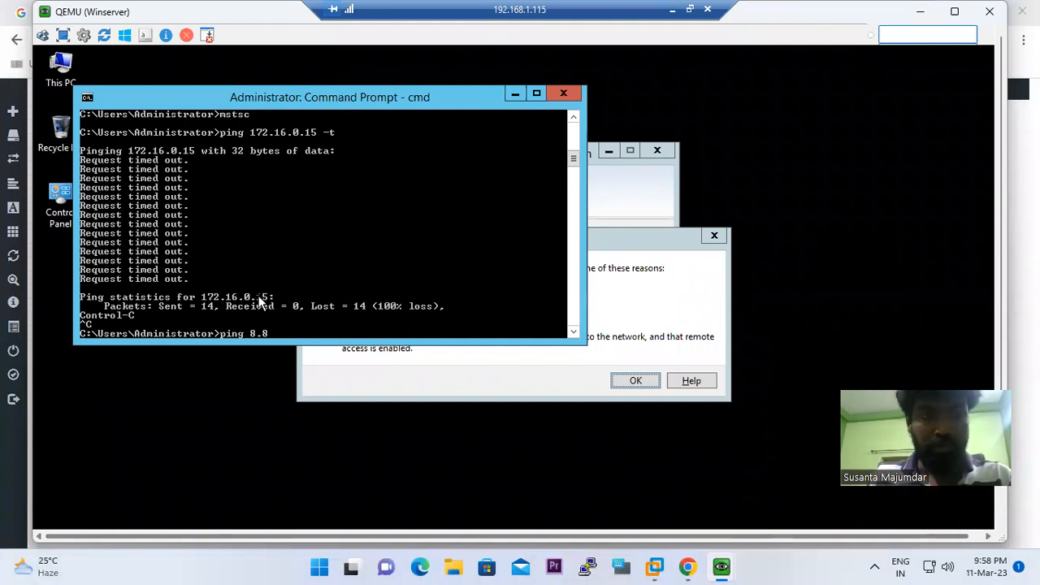
pyautogui.press('Return')
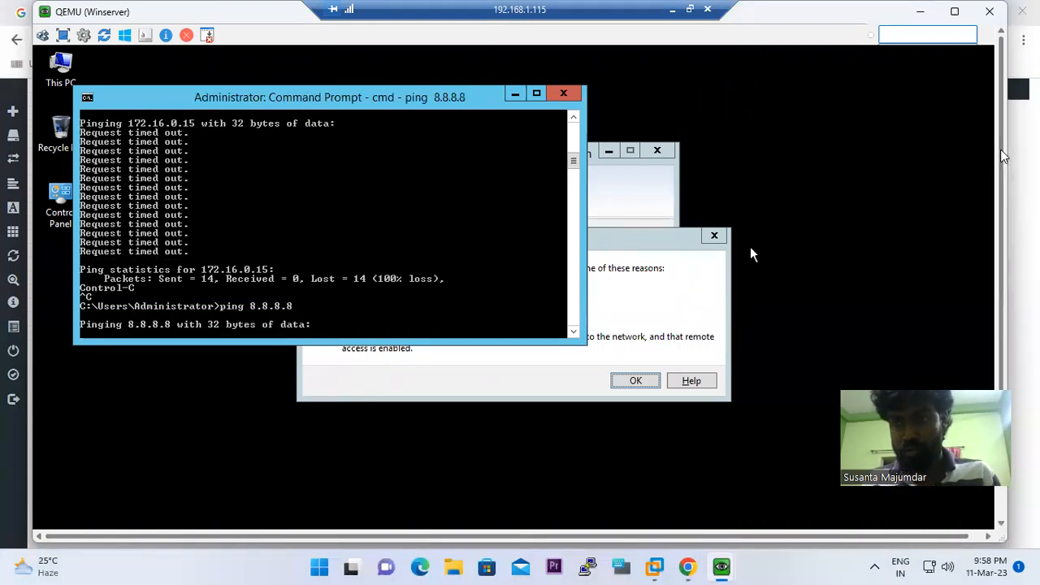
pyautogui.scroll(-3, 749, 247)
# Load google.com in a new tab of the server's browser, then minimise the Winserver window
pyautogui.click(255, 518)
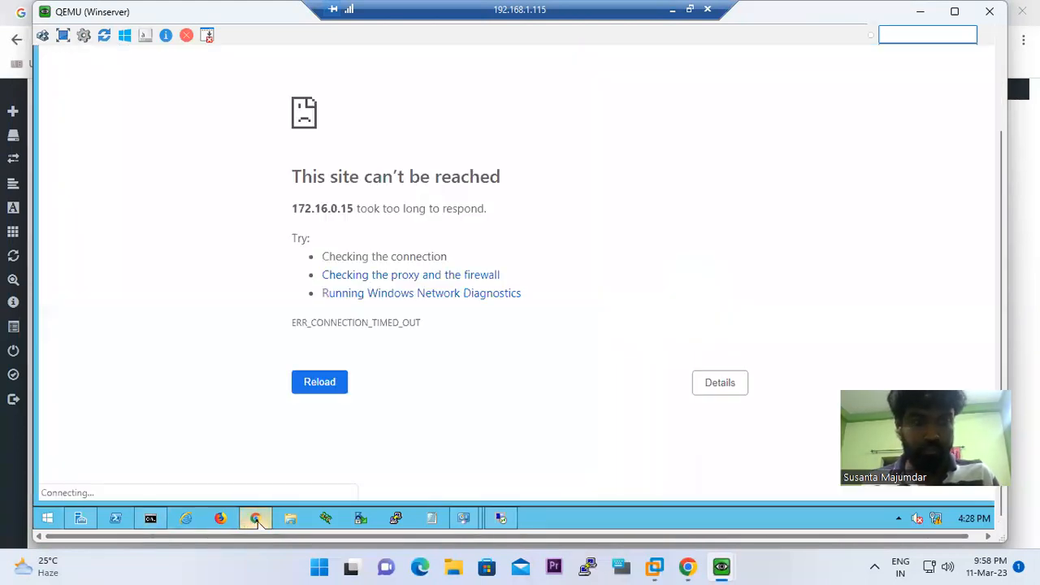
pyautogui.moveTo(1001, 149); pyautogui.dragTo(999, 52)
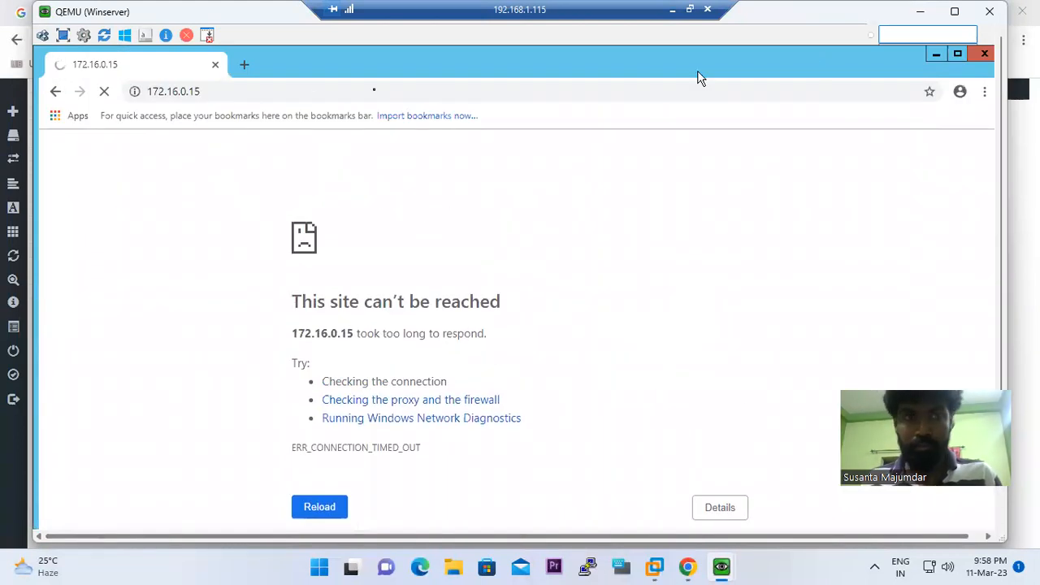
pyautogui.click(246, 64)
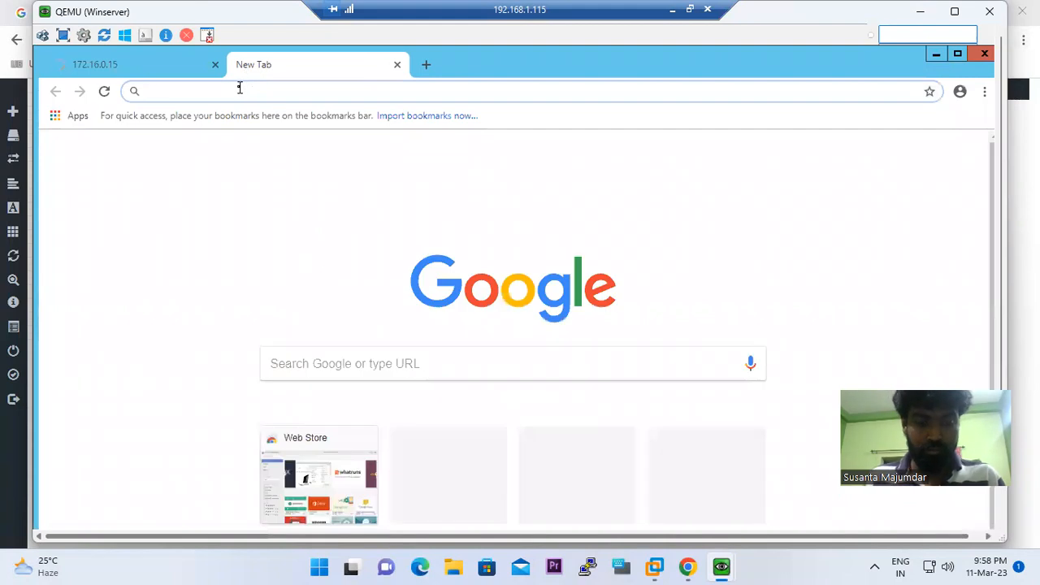
pyautogui.write('google')
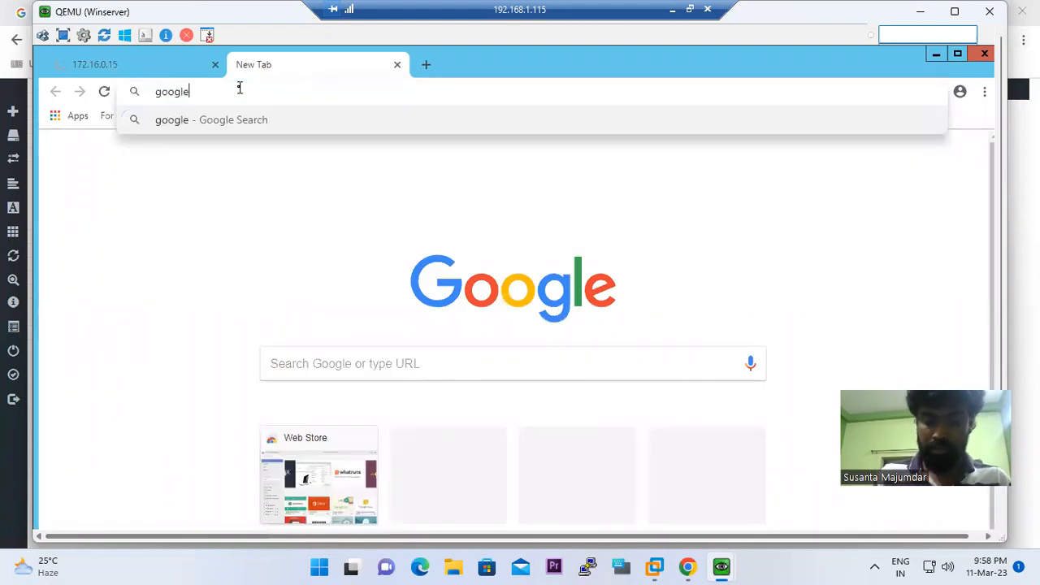
pyautogui.write('.com')
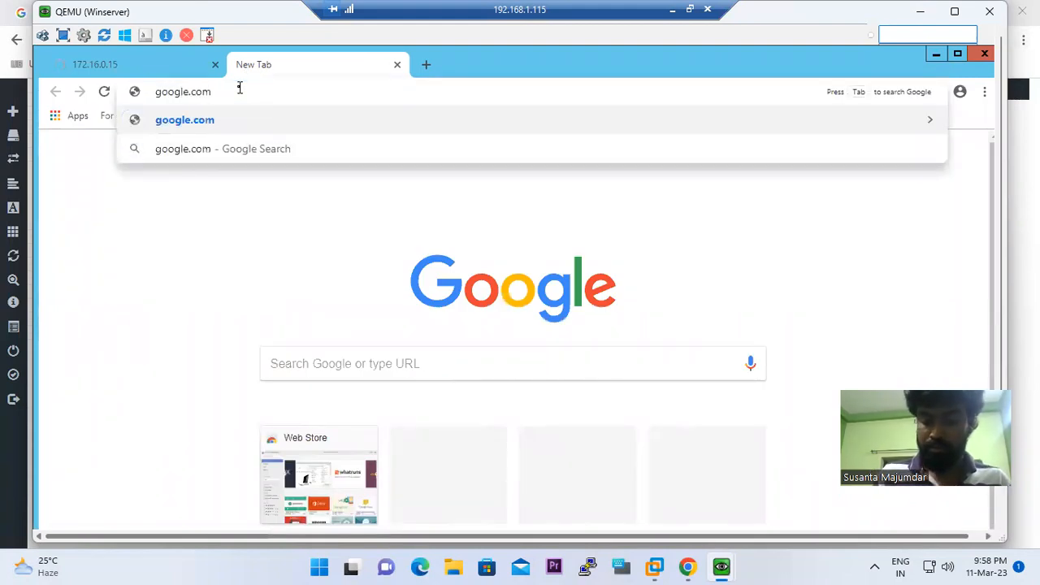
pyautogui.press('Return')
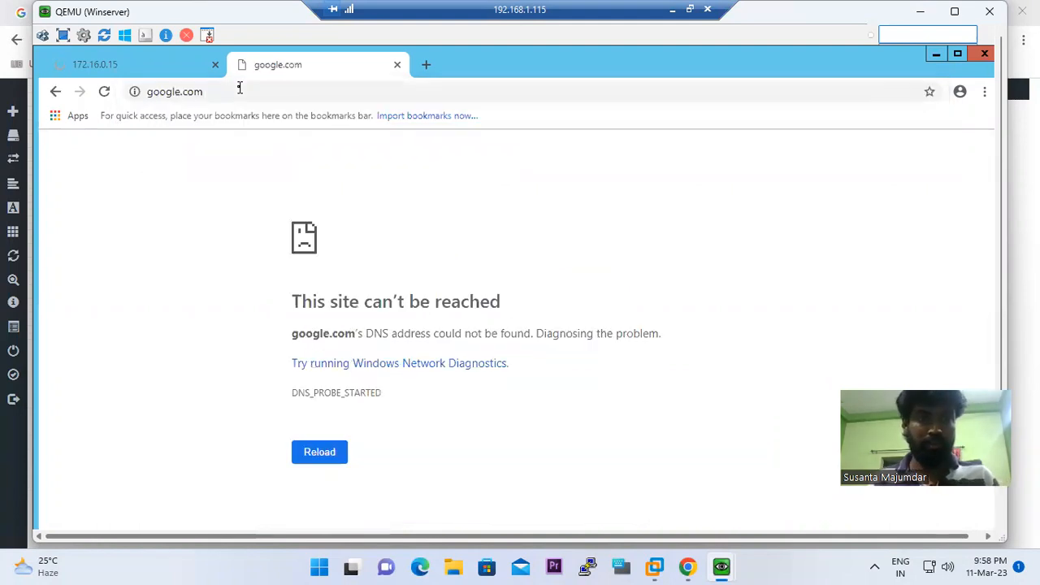
pyautogui.click(919, 12)
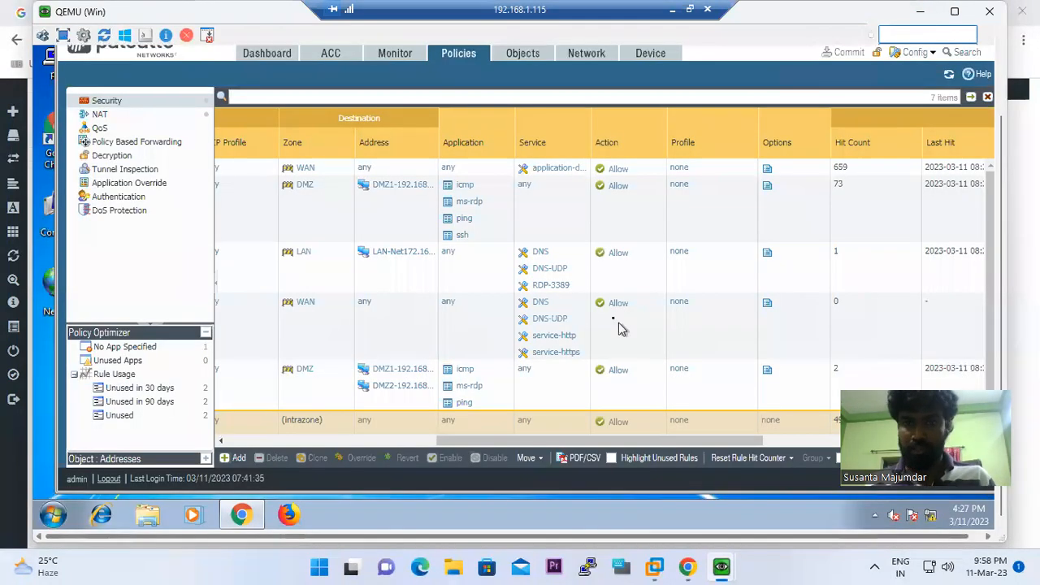
# Refresh the Security rules twice to check hit counts, LAN-Internet at 661, glancing at the EVE topology
pyautogui.click(521, 54)
pyautogui.click(460, 57)
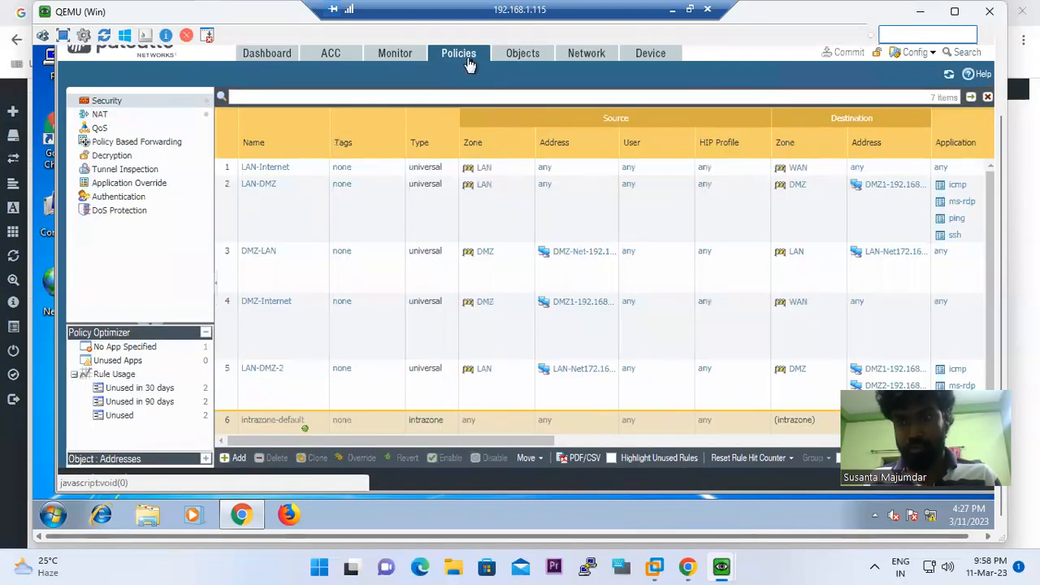
pyautogui.moveTo(509, 440); pyautogui.dragTo(749, 457)
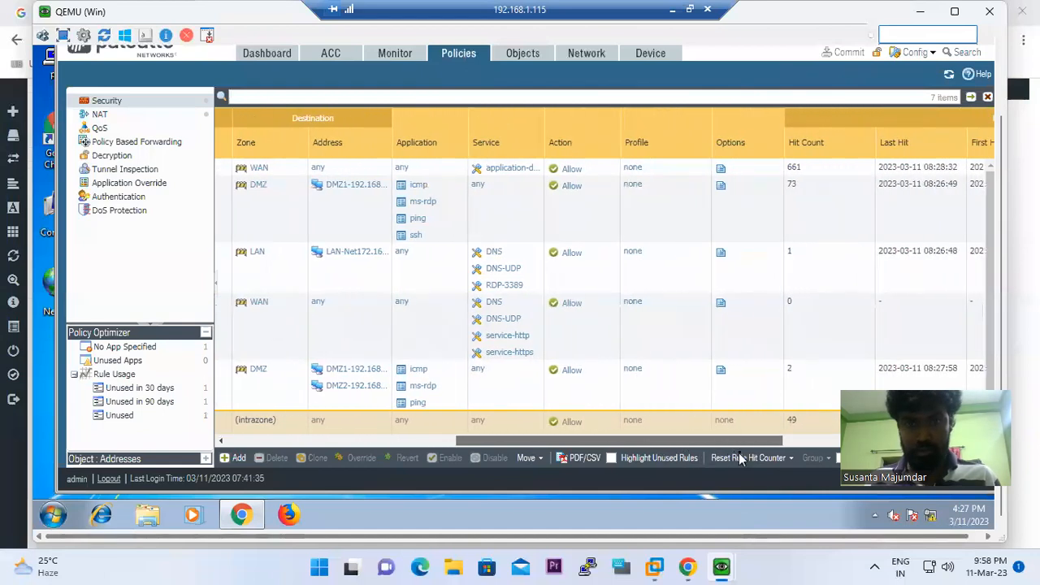
pyautogui.moveTo(756, 457); pyautogui.dragTo(770, 455)
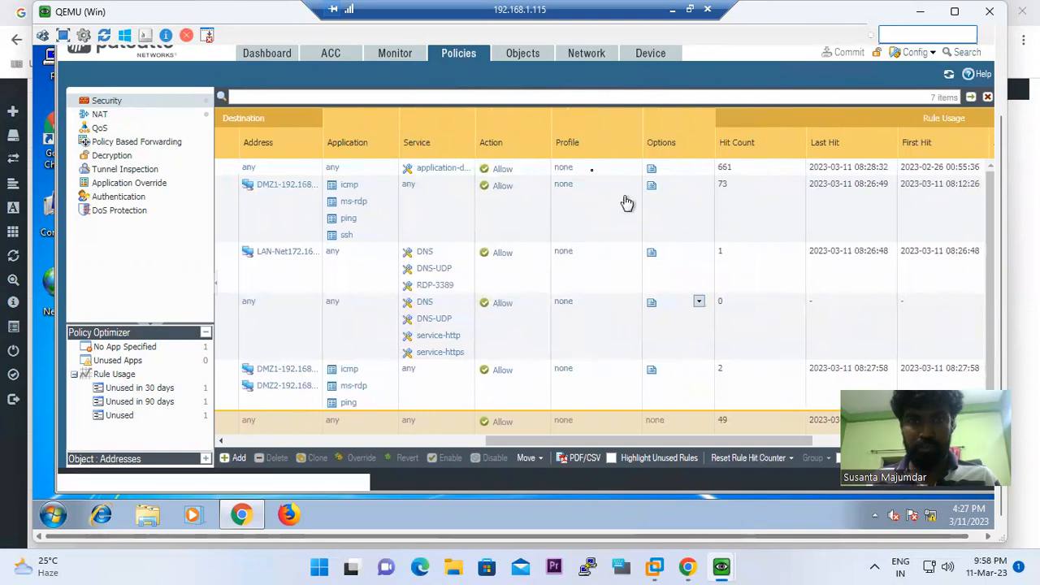
pyautogui.click(518, 61)
pyautogui.click(478, 60)
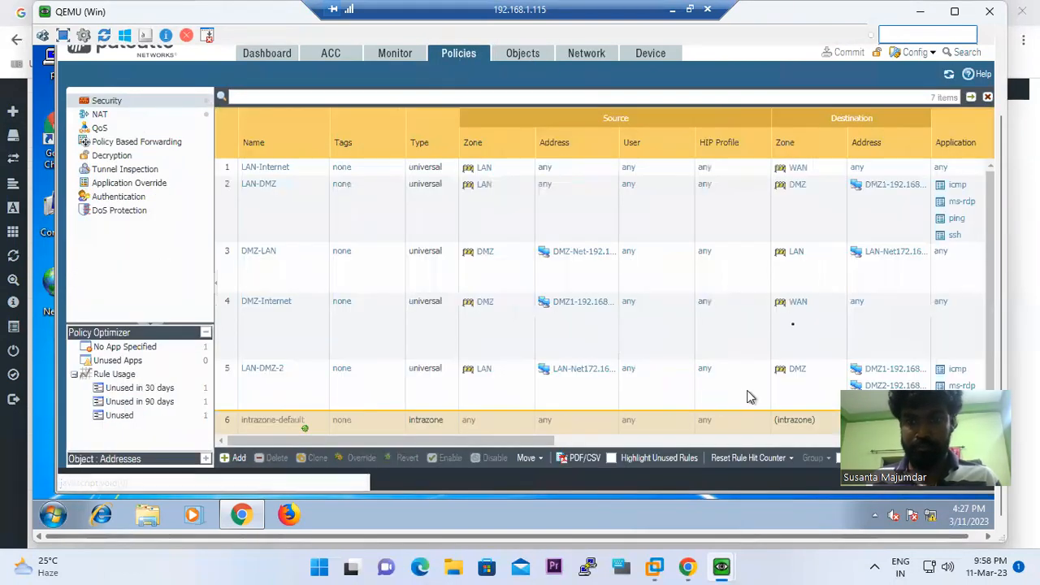
pyautogui.moveTo(535, 448); pyautogui.dragTo(783, 458)
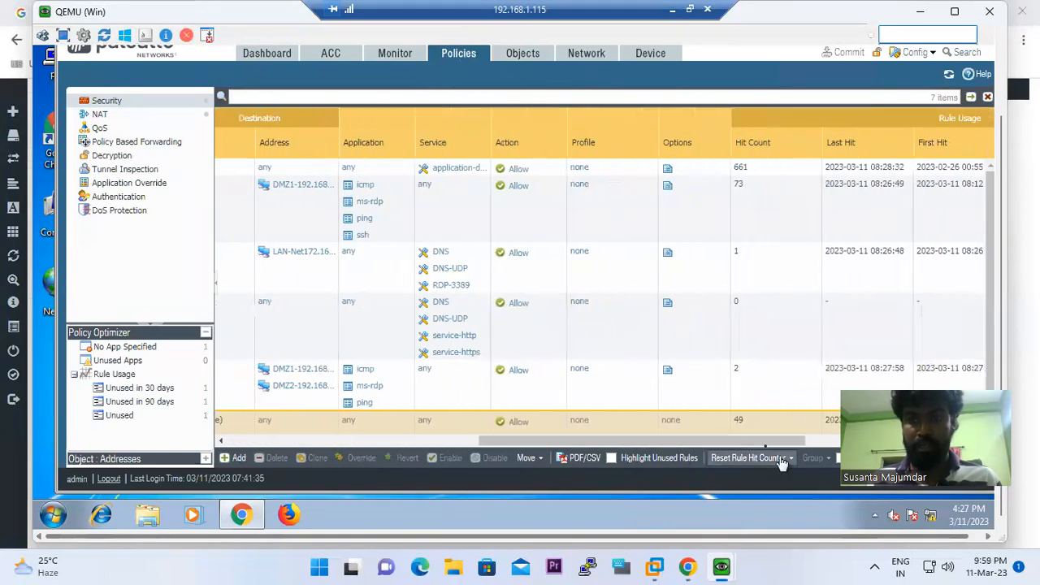
pyautogui.click(688, 566)
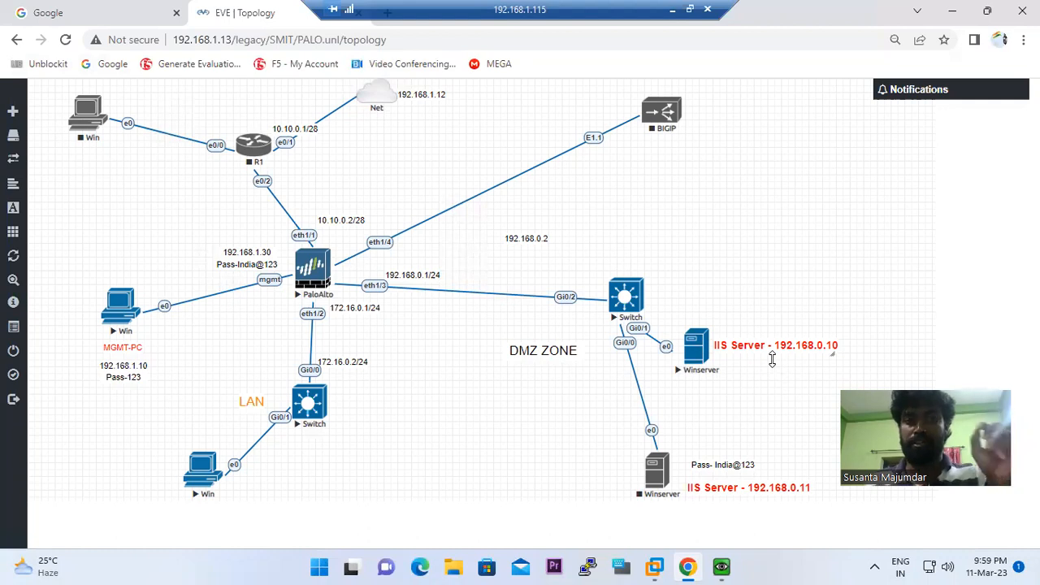
pyautogui.click(686, 566)
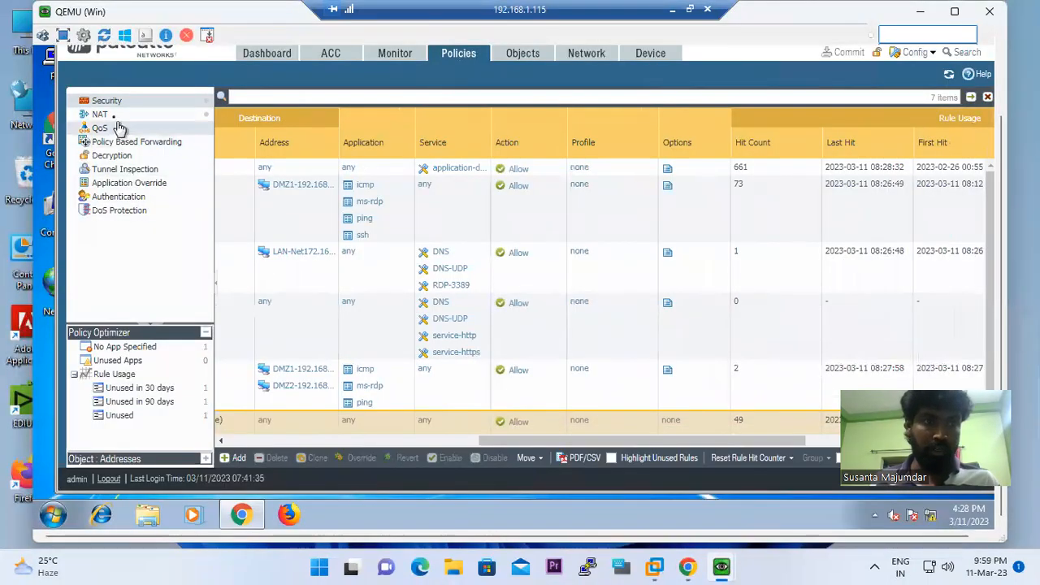
# Check the NAT rules' hit counts (LAn-Internete at 492), then bring up the host browser's traffic logs
pyautogui.click(112, 106)
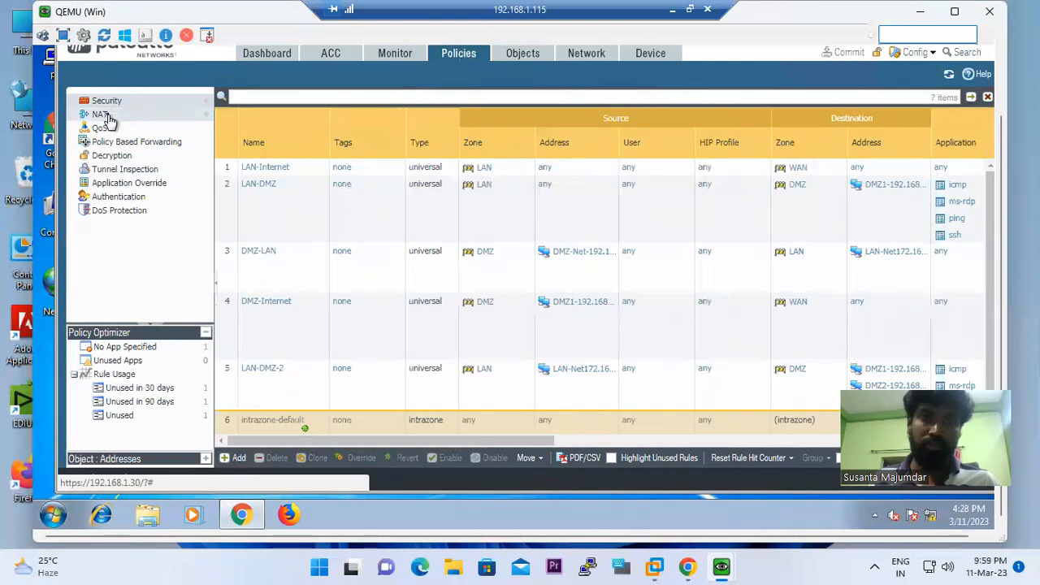
pyautogui.click(109, 117)
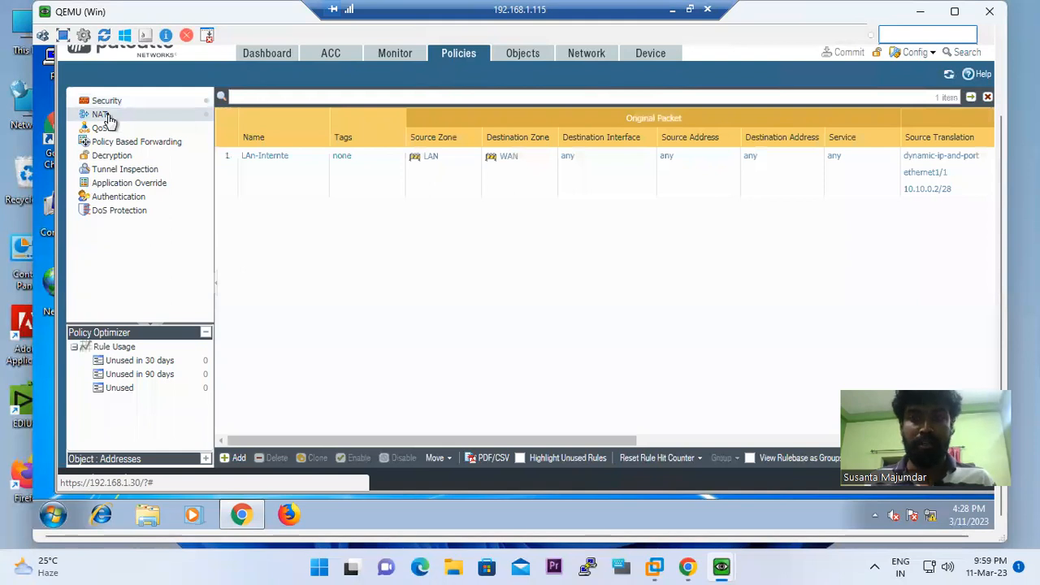
pyautogui.moveTo(369, 442); pyautogui.dragTo(546, 441)
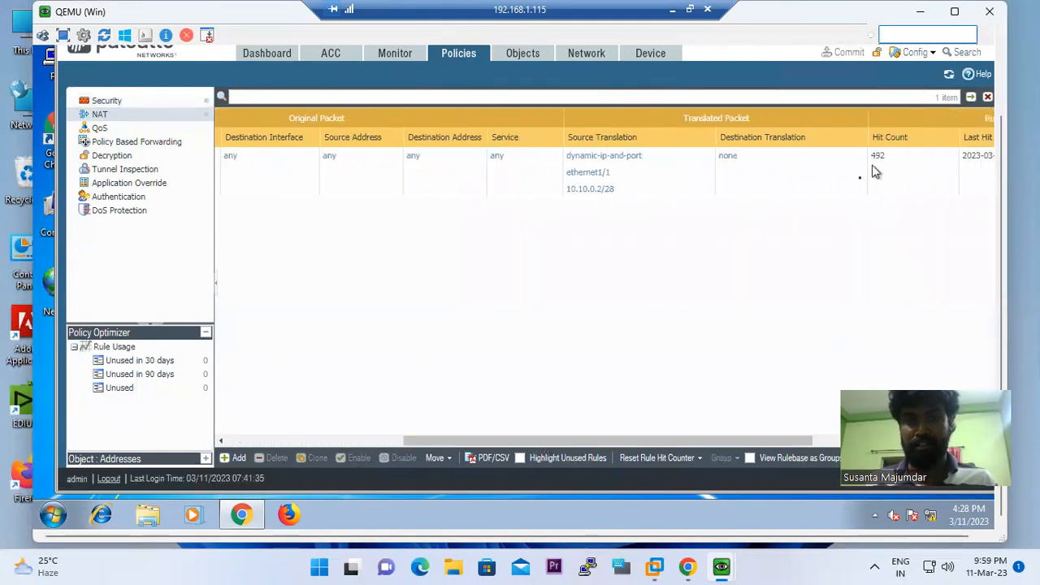
pyautogui.moveTo(785, 441); pyautogui.dragTo(505, 407)
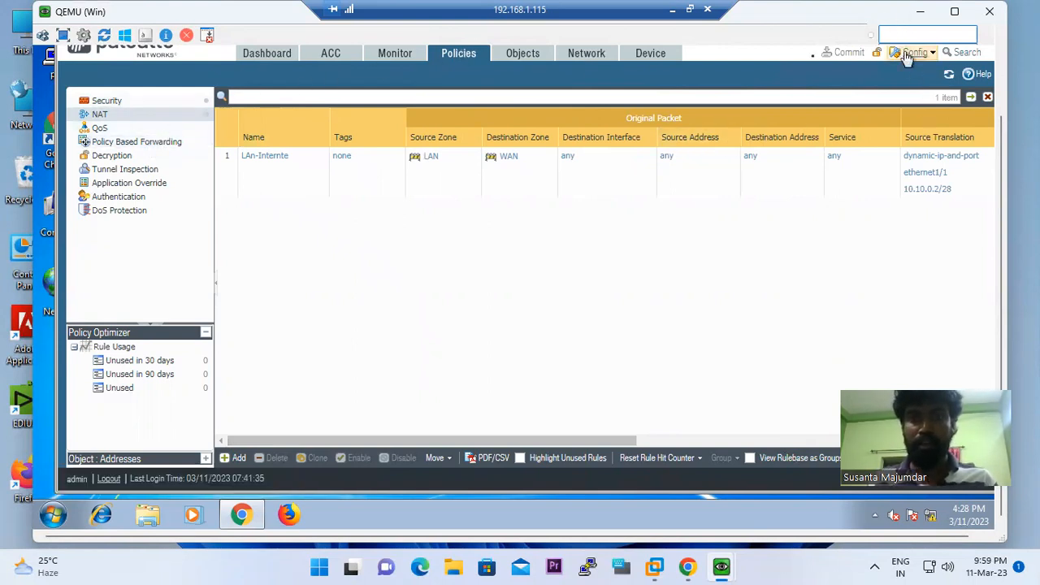
pyautogui.click(673, 10)
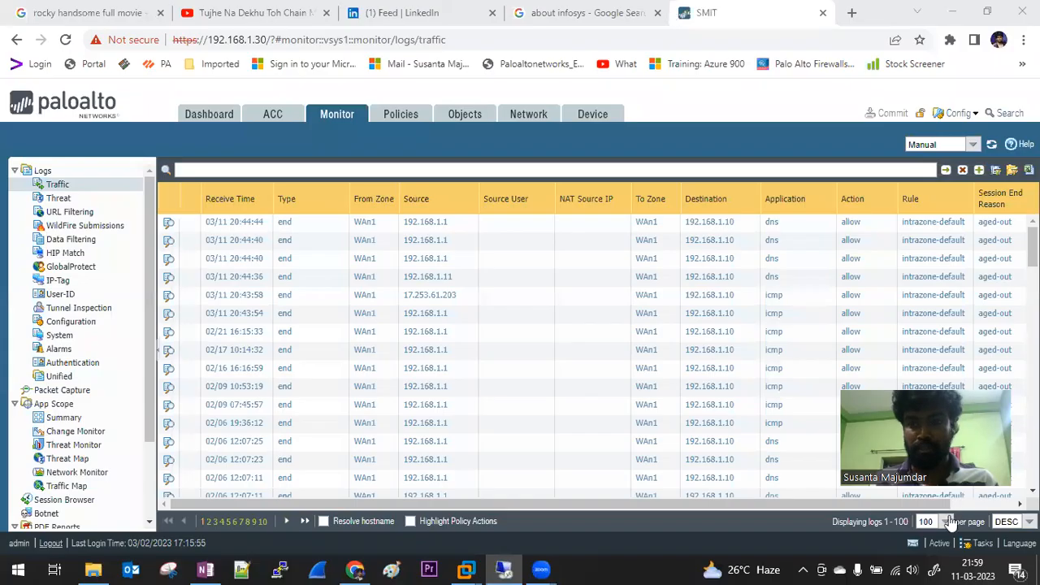
pyautogui.click(741, 440)
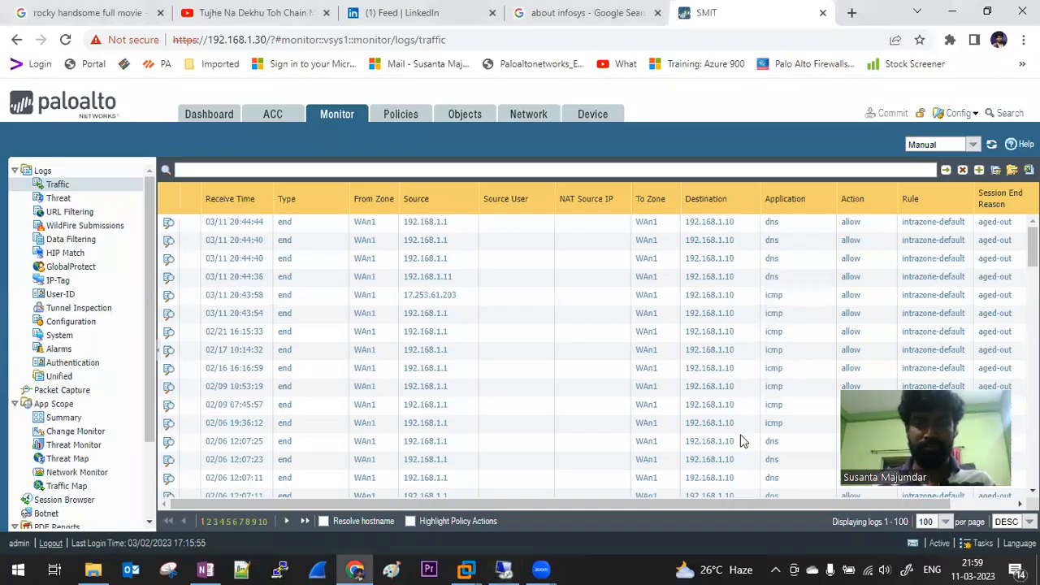